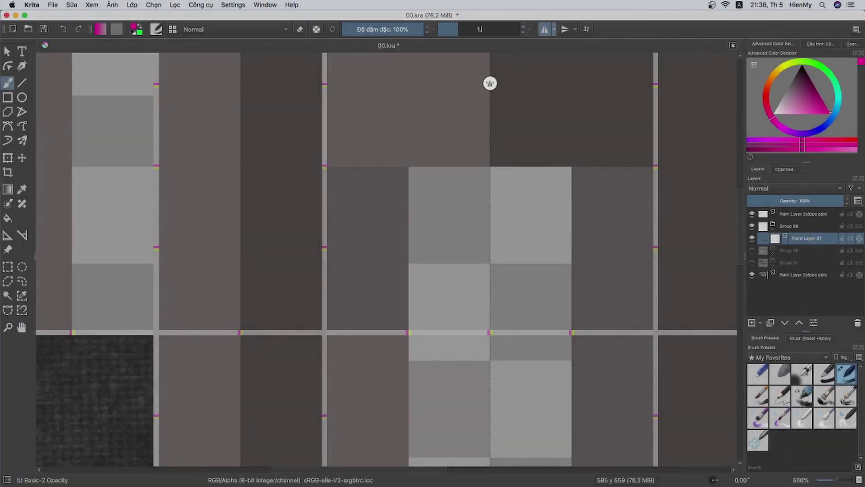
# Draw a dark horizontal Bezier stitch line across the waistband.
pyautogui.hotkey('shift', 'c')
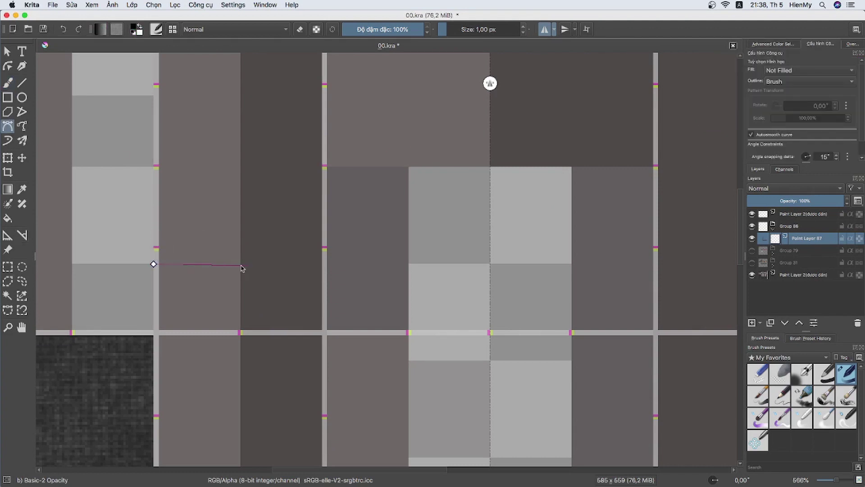
pyautogui.press('Escape')
pyautogui.click(655, 263)
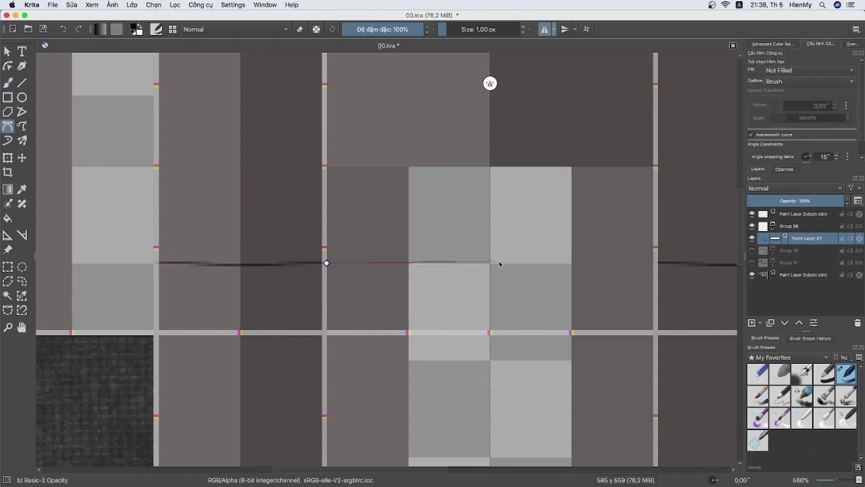
pyautogui.press('Return')
pyautogui.hscroll(10, 316, 194)
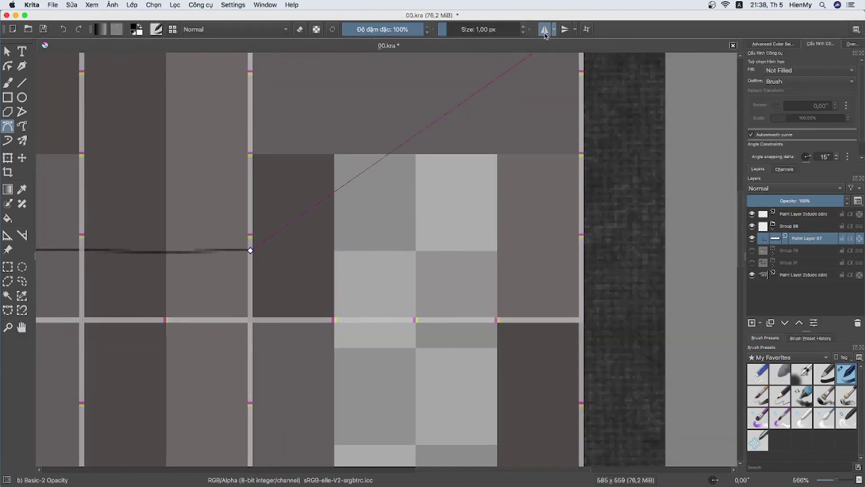
# Duplicate the stitch line, move the copy just below it, and merge it down.
pyautogui.click(583, 251)
pyautogui.press('Return')
pyautogui.hscroll(-5, 517, 269)
pyautogui.press('t')
pyautogui.hotkey('ctrl', 'j')
pyautogui.moveTo(506, 259); pyautogui.dragTo(484, 306)
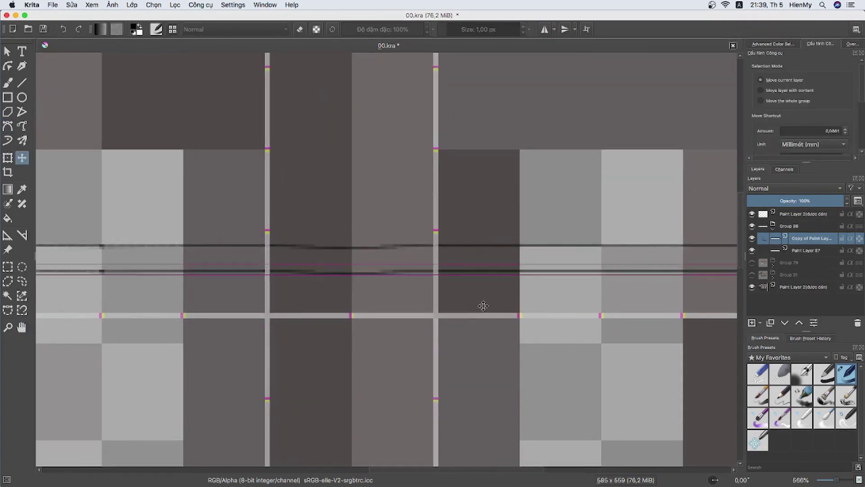
pyautogui.hotkey('ctrl', 'e')
pyautogui.press('-')
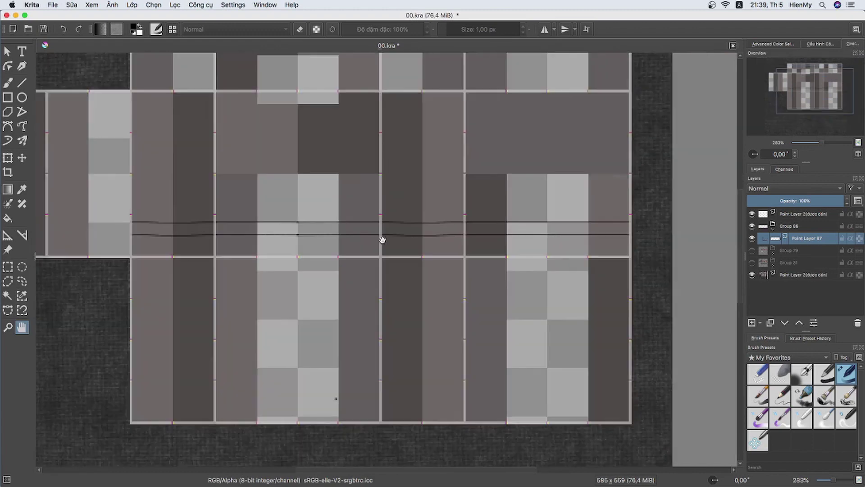
pyautogui.scroll(1, 554, 212)
pyautogui.scroll(4, 504, 322)
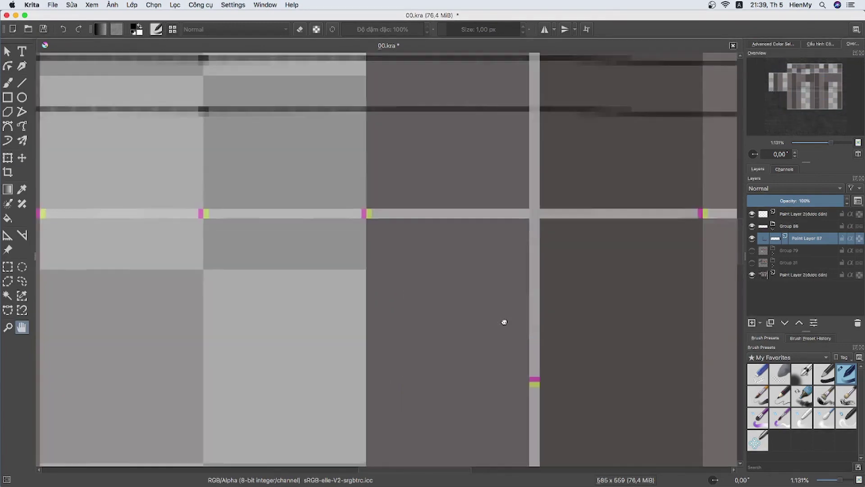
pyautogui.scroll(-2, 496, 234)
# Turn on Mirror X and draw the mirrored fly seam curve.
pyautogui.click(554, 29)
pyautogui.click(586, 78)
pyautogui.moveTo(287, 226); pyautogui.dragTo(287, 263)
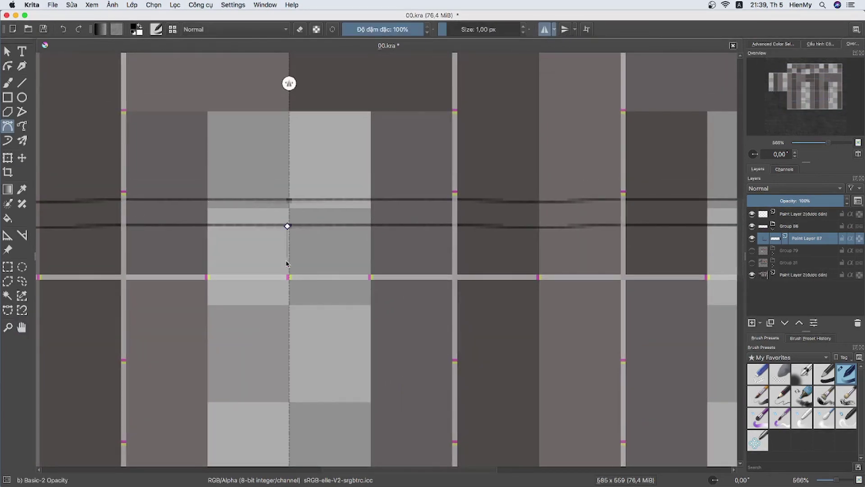
pyautogui.press('Escape')
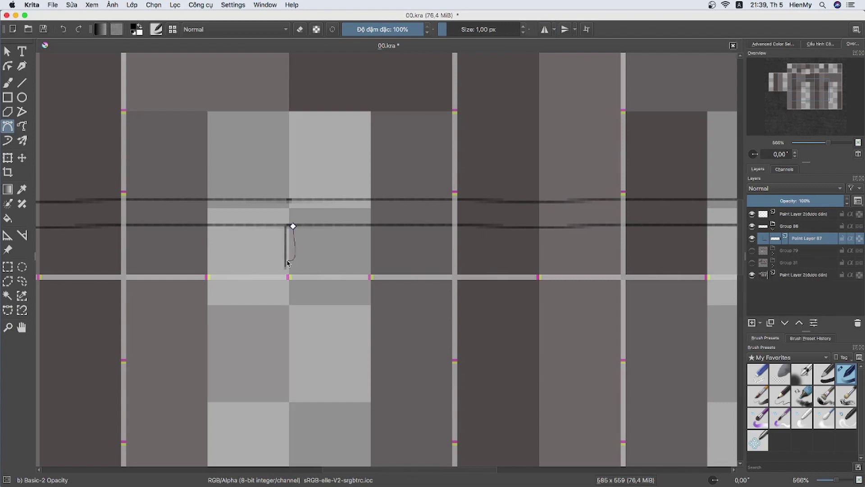
pyautogui.press('Return')
pyautogui.click(544, 29)
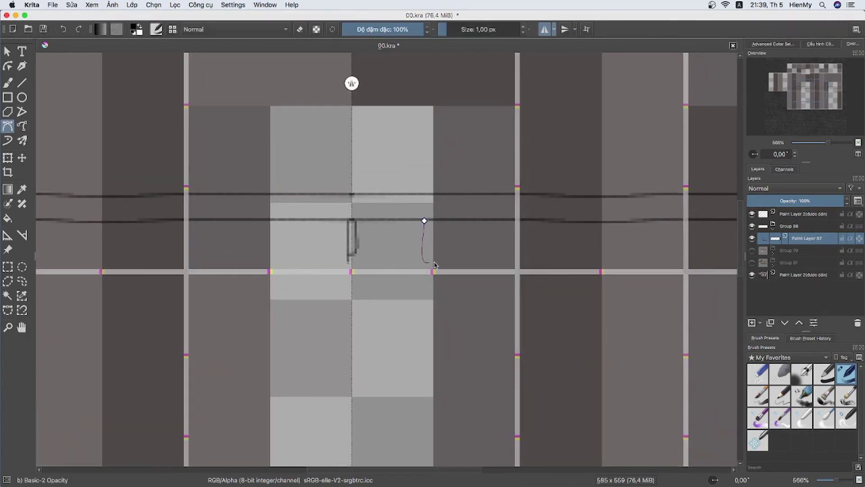
pyautogui.doubleClick(586, 264)
# Draw the wavy mirrored seams running down both legs.
pyautogui.scroll(-3, 368, 89)
pyautogui.hscroll(5, 368, 89)
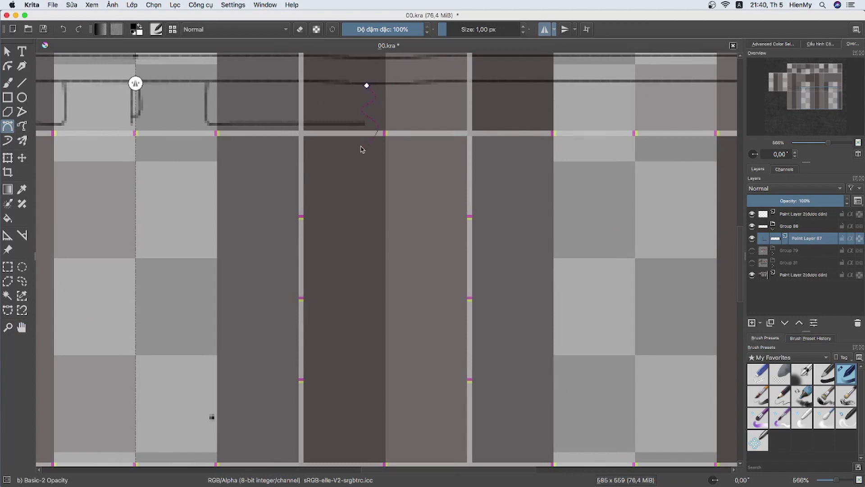
pyautogui.doubleClick(386, 452)
pyautogui.scroll(-5, 367, 299)
pyautogui.hscroll(-3, 367, 300)
pyautogui.hscroll(5, 266, 339)
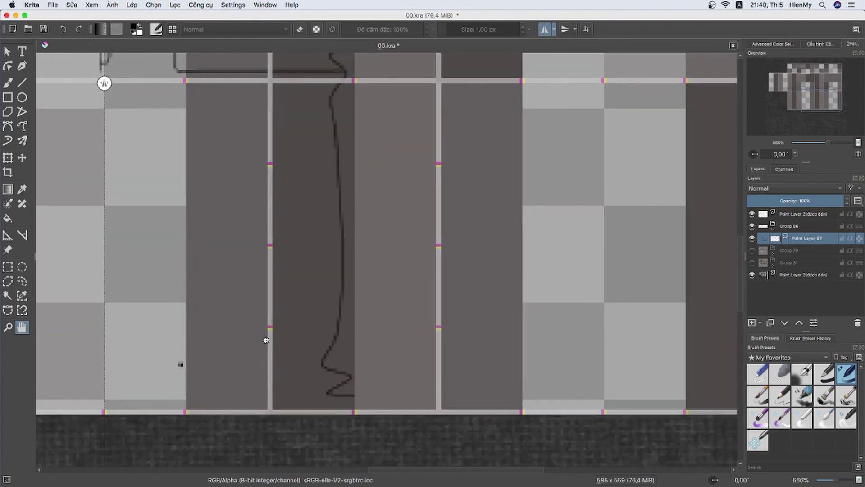
pyautogui.hscroll(-8, 284, 280)
# Draw the mirrored hem lines along the bottom of both legs.
pyautogui.doubleClick(61, 384)
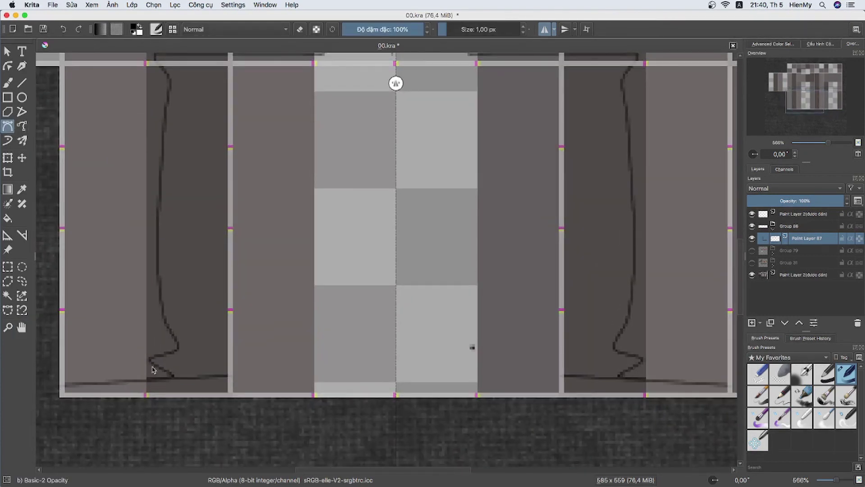
pyautogui.hotkey('ctrl', 'z')
pyautogui.doubleClick(60, 381)
pyautogui.hotkey('ctrl', 'z')
pyautogui.click(60, 381)
pyautogui.doubleClick(234, 380)
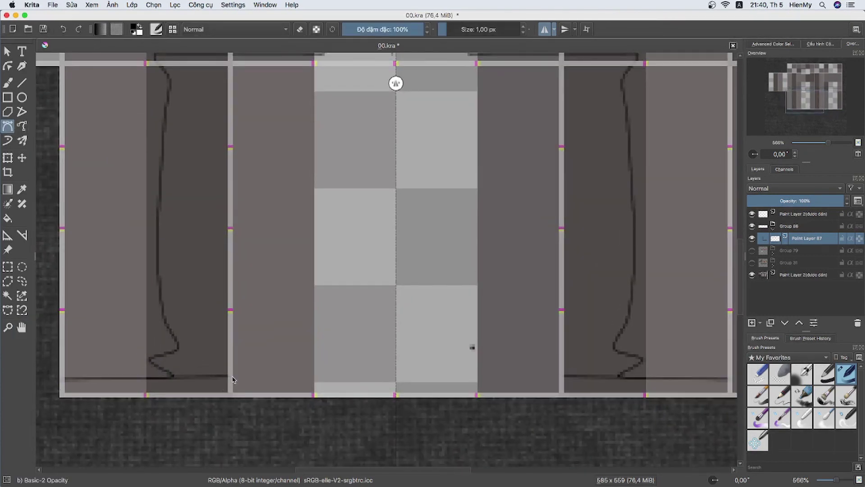
# Draw the arched seam curve across the bottom middle.
pyautogui.doubleClick(314, 346)
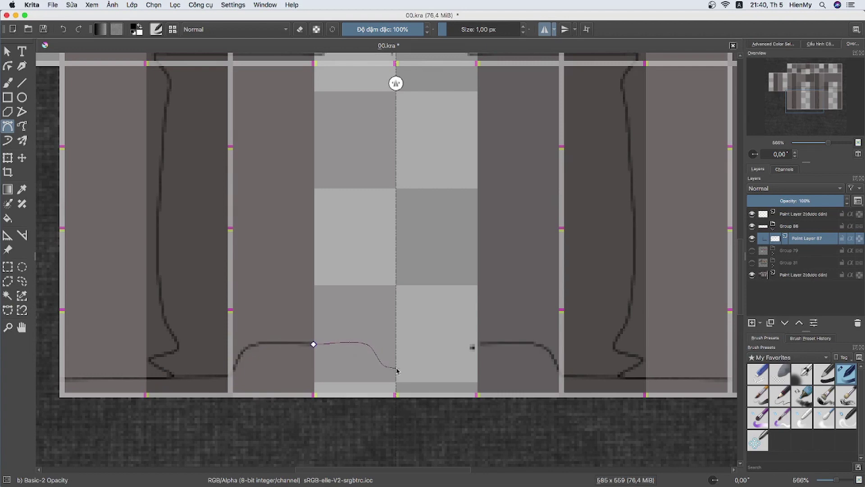
pyautogui.doubleClick(396, 371)
pyautogui.hotkey('ctrl', 'z')
pyautogui.doubleClick(396, 356)
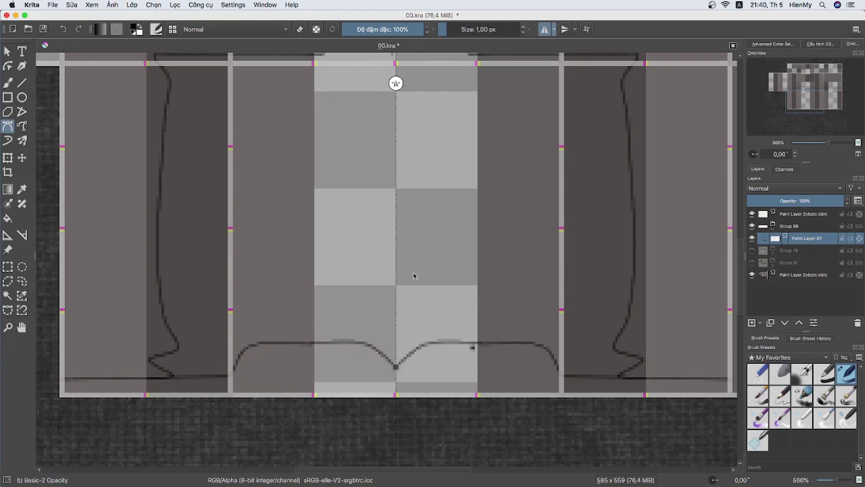
pyautogui.hscroll(5, 396, 292)
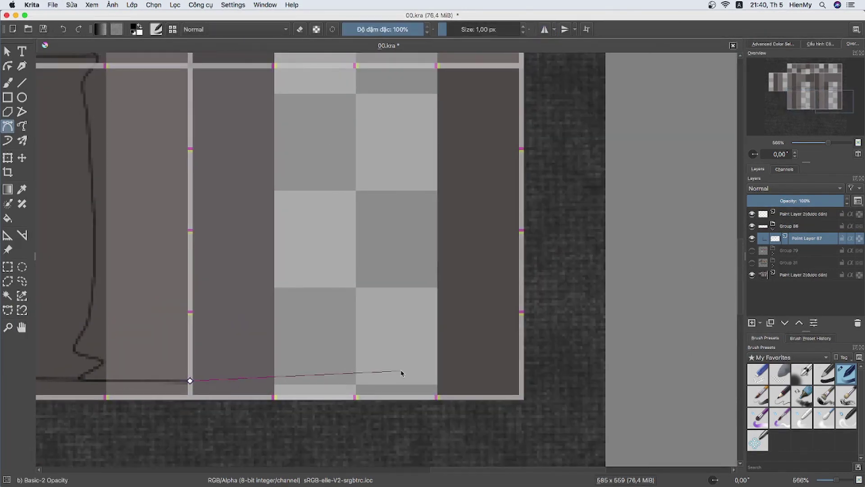
pyautogui.hscroll(-2, 518, 373)
pyautogui.scroll(-5, 421, 380)
# Place and commit the first yoke seam segment on the back panel.
pyautogui.hscroll(-2, 422, 380)
pyautogui.scroll(-1, 422, 380)
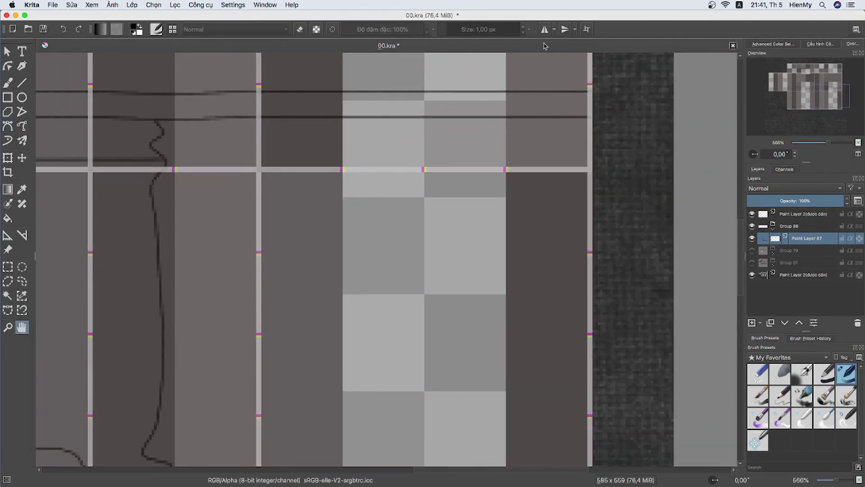
pyautogui.click(259, 136)
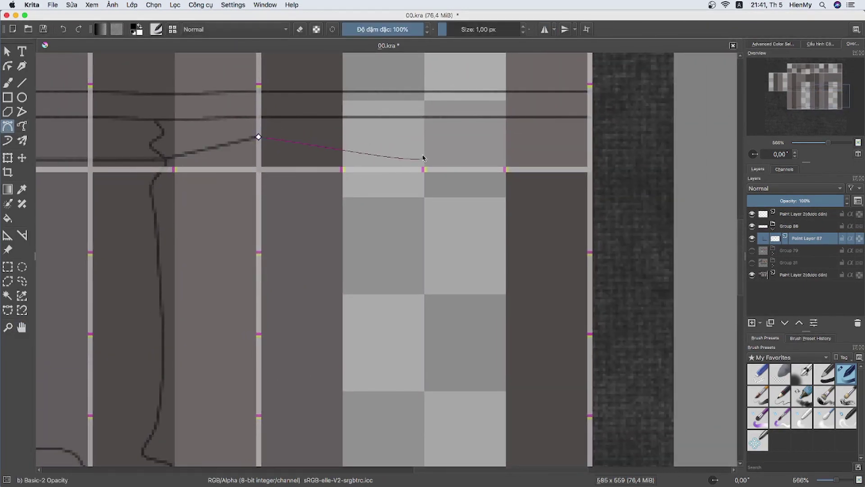
pyautogui.press('Return')
# Draw the gently curving yoke seam across to the right edge.
pyautogui.click(259, 136)
pyautogui.click(423, 155)
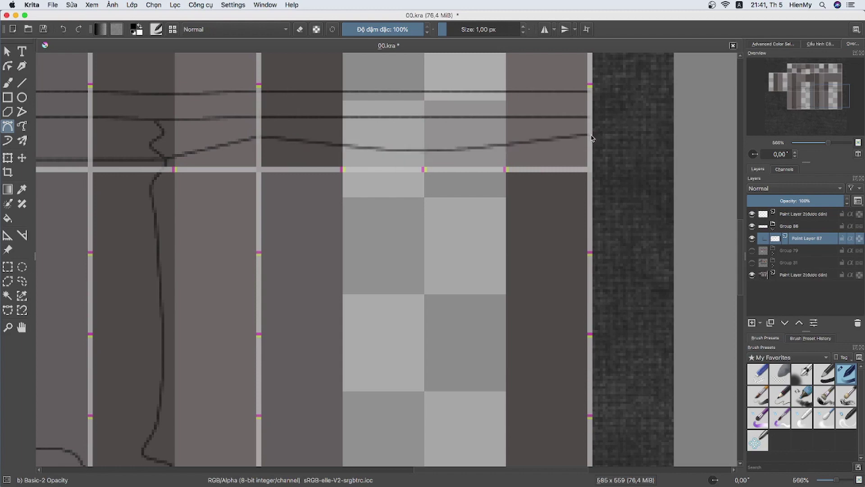
pyautogui.click(589, 135)
pyautogui.press('Return')
pyautogui.scroll(-1, 593, 275)
pyautogui.hscroll(-2, 411, 237)
pyautogui.hscroll(5, 411, 237)
pyautogui.hscroll(-1, 311, 206)
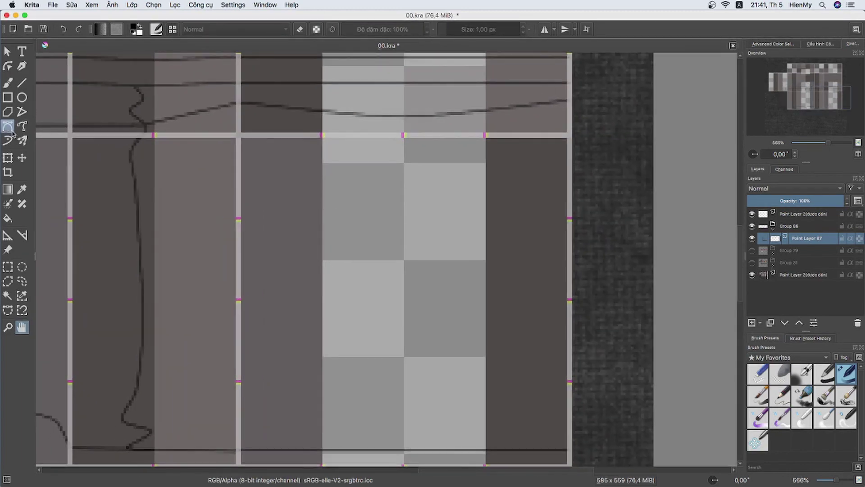
pyautogui.scroll(1, 832, 144)
pyautogui.scroll(3, 406, 208)
pyautogui.hscroll(2, 406, 207)
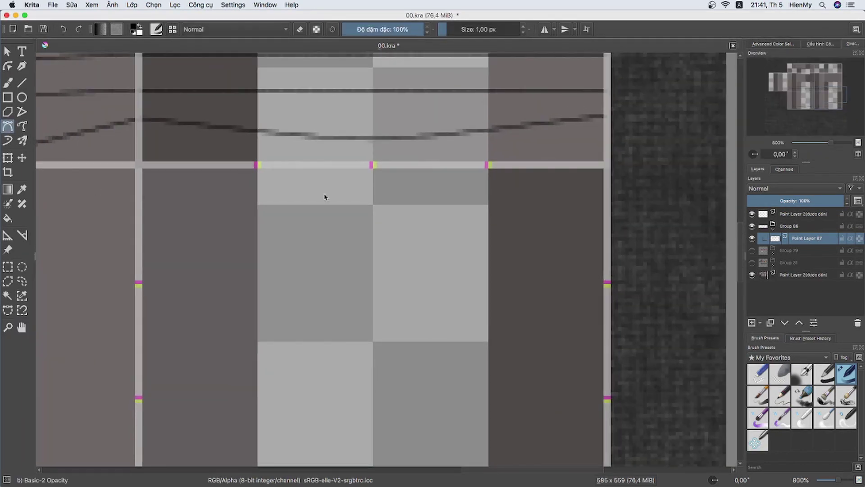
# Draw the back pocket's doubled outline, top stitch line and inner V stitch.
pyautogui.doubleClick(318, 221)
pyautogui.click(182, 221)
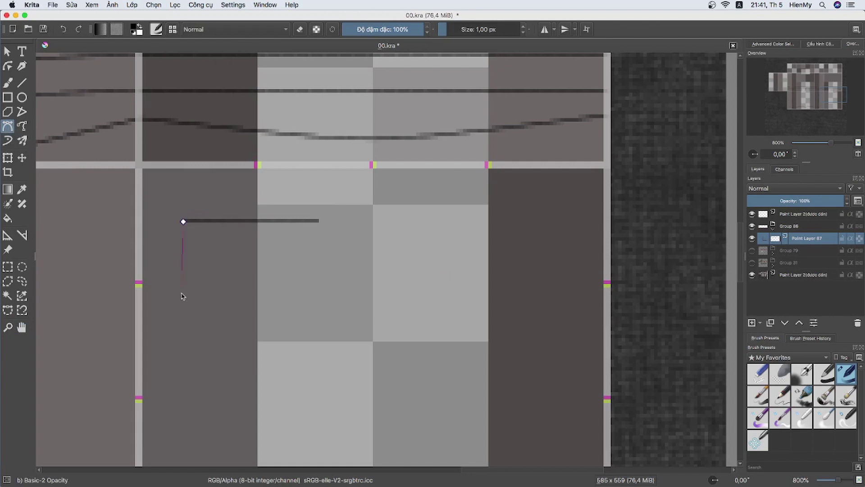
pyautogui.doubleClick(321, 225)
pyautogui.click(183, 235)
pyautogui.doubleClick(322, 236)
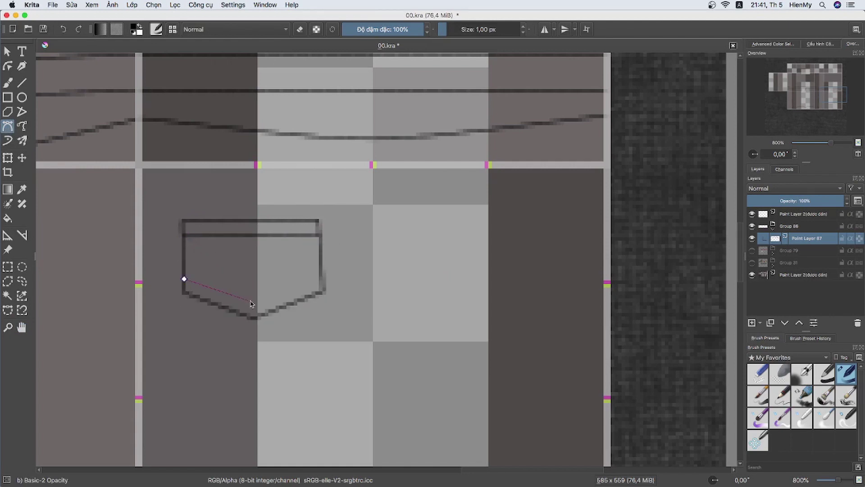
pyautogui.doubleClick(322, 276)
pyautogui.click(185, 235)
pyautogui.click(251, 280)
pyautogui.doubleClick(320, 236)
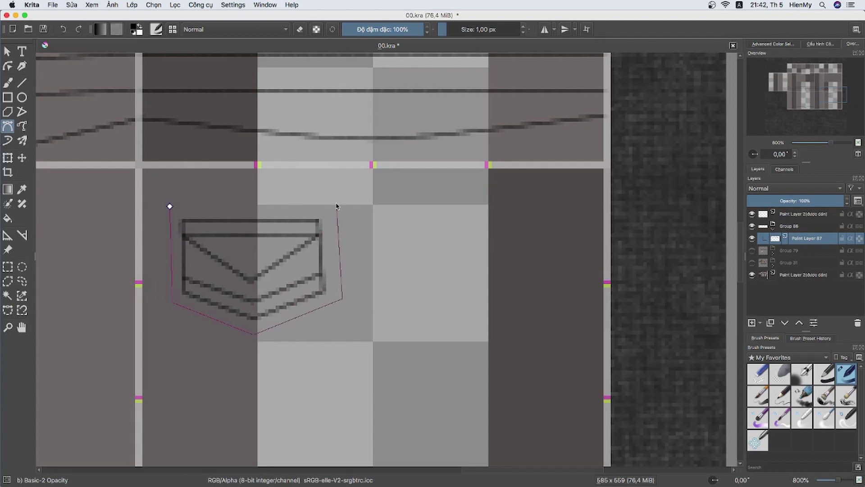
pyautogui.click(169, 206)
# Copy the pocket, paste it and flip the copy horizontally.
pyautogui.hotkey('ctrl', 'r')
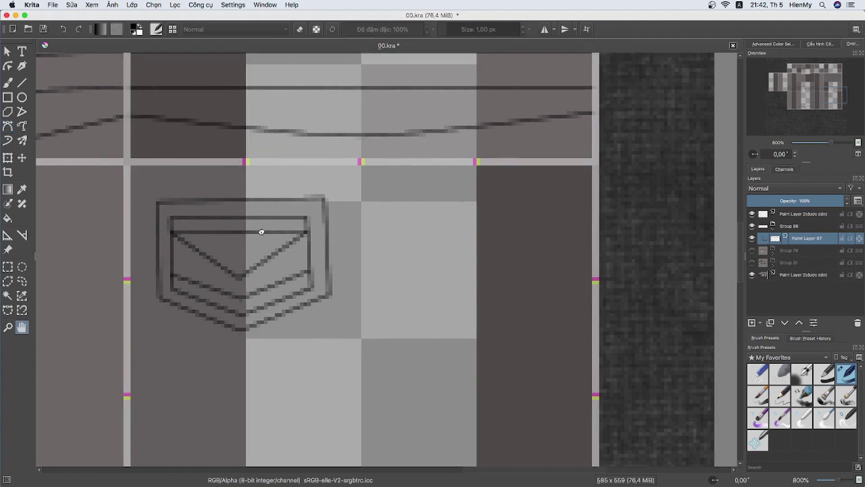
pyautogui.moveTo(116, 131); pyautogui.dragTo(518, 319)
pyautogui.hotkey('ctrl', 'c')
pyautogui.hotkey('ctrl', 'v')
pyautogui.hotkey('ctrl', 'shift', 'm')
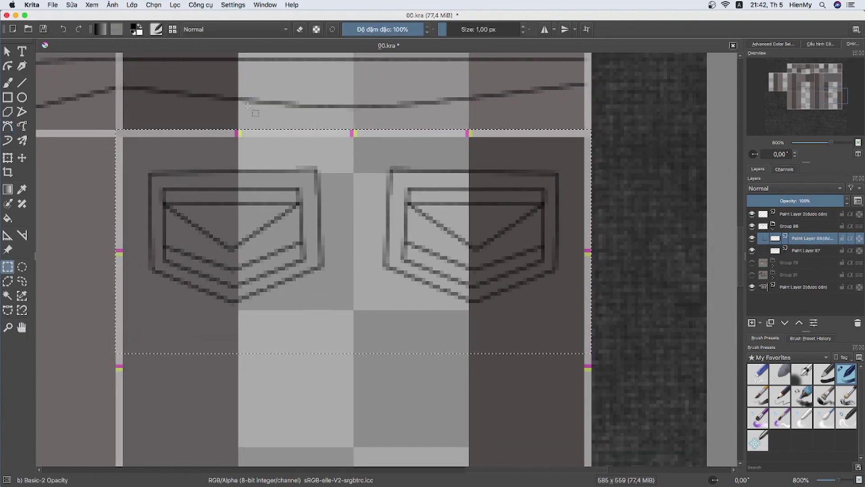
# Put Paint Layer 87 into a new group nested inside Group 88.
pyautogui.scroll(-2, 270, 154)
pyautogui.hscroll(2, 464, 122)
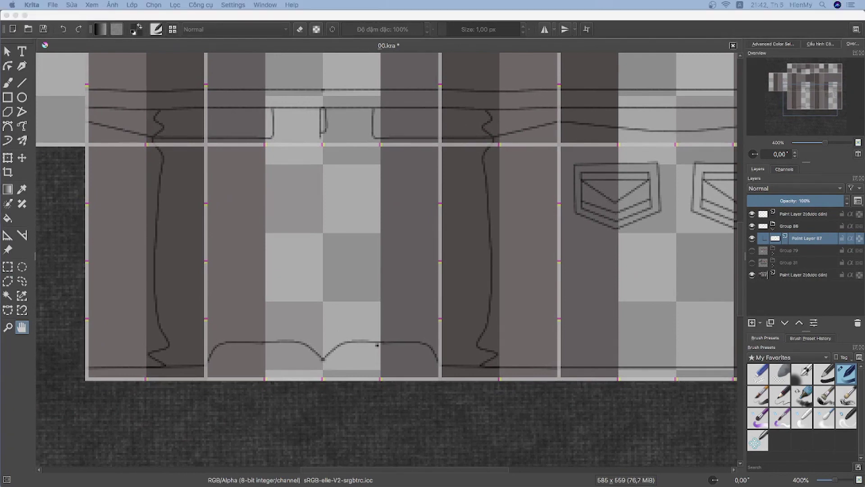
pyautogui.moveTo(437, 194)
pyautogui.mouseDown()
pyautogui.moveTo(430, 268)
pyautogui.moveTo(406, 260)
pyautogui.mouseUp()
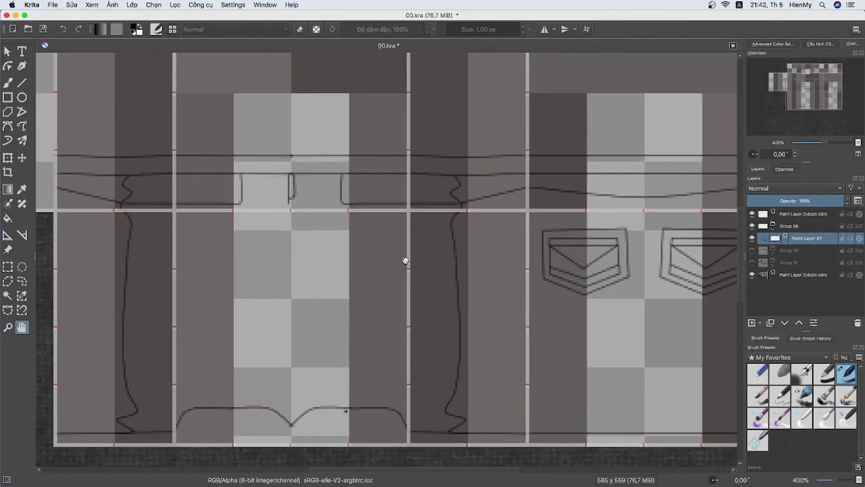
pyautogui.click(760, 323)
pyautogui.click(780, 336)
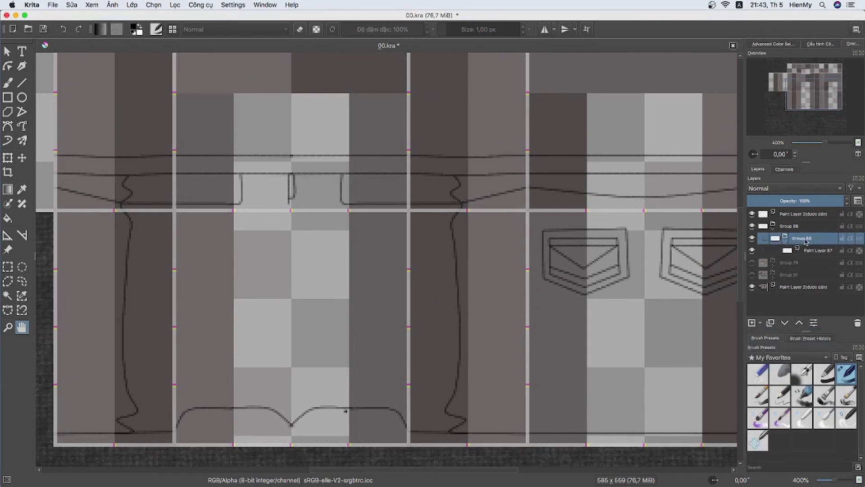
# Add another group holding a new paint layer for stitching.
pyautogui.click(760, 323)
pyautogui.click(779, 336)
pyautogui.click(752, 323)
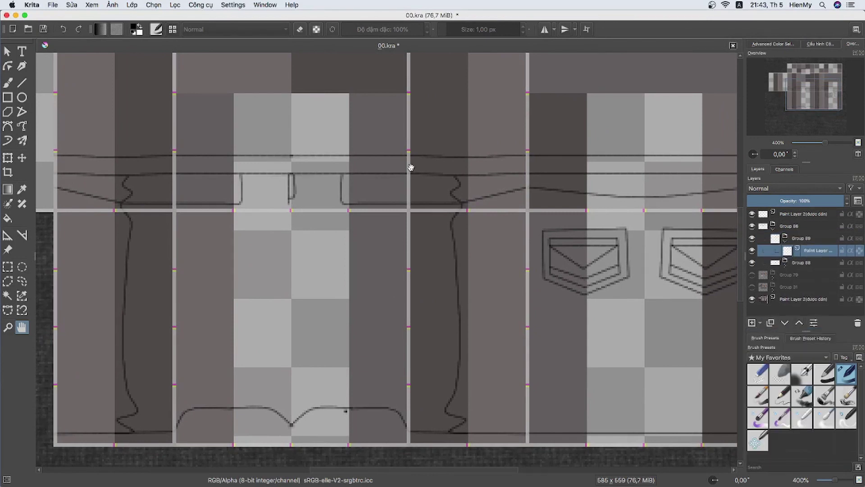
# Set a 1.3 px brush with wider spacing and enable horizontal mirror painting.
pyautogui.press('b')
pyautogui.click(155, 29)
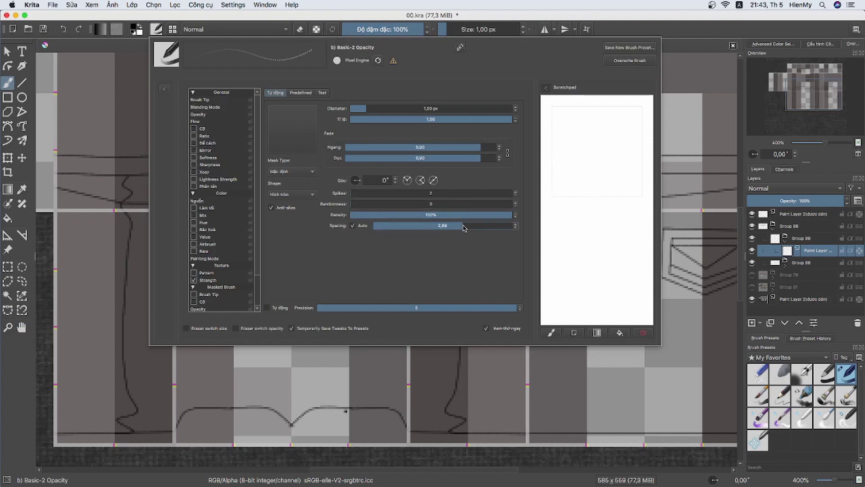
pyautogui.click(108, 280)
pyautogui.click(447, 29)
pyautogui.write('1.3')
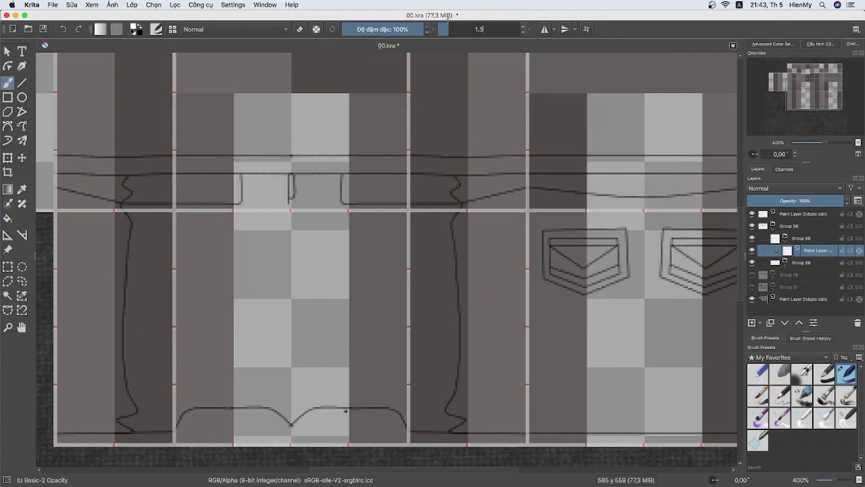
pyautogui.scroll(1, 444, 352)
pyautogui.hscroll(3, 444, 351)
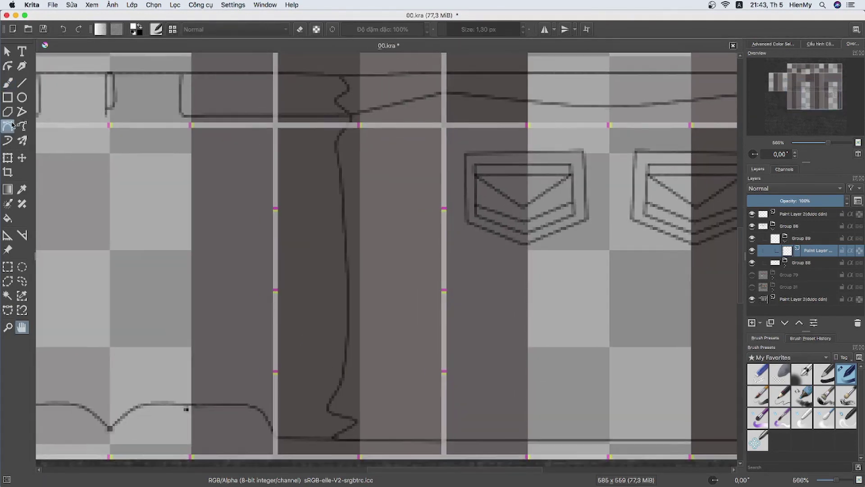
pyautogui.click(544, 30)
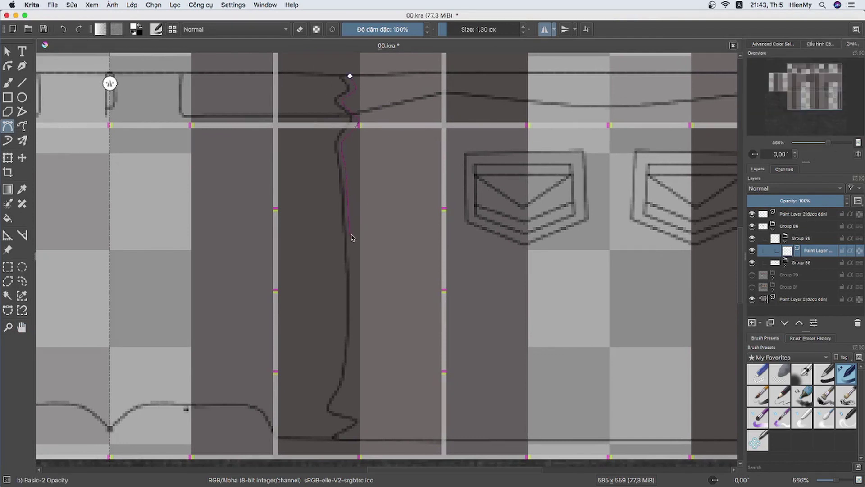
# Finish the dotted inner-leg stitch, duplicate it and nudge the copy right into a double row.
pyautogui.doubleClick(347, 439)
pyautogui.hotkey('ctrl', 'r')
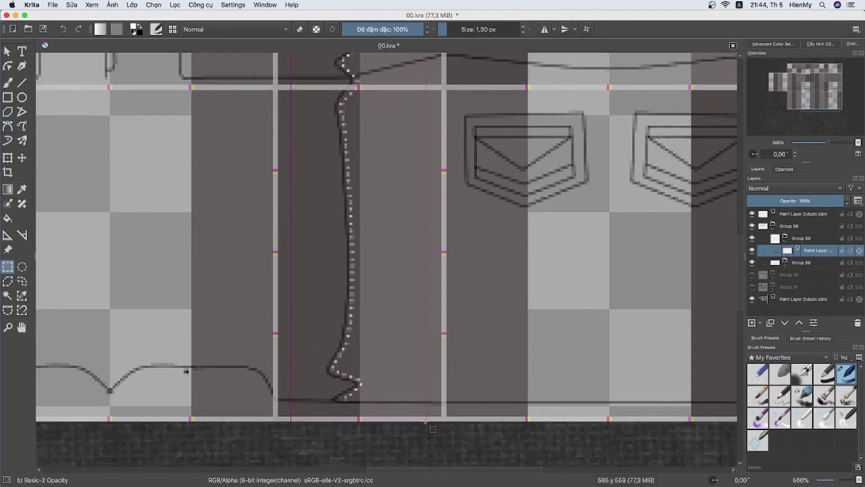
pyautogui.moveTo(291, 464); pyautogui.dragTo(429, 79)
pyautogui.hotkey('ctrl', 'j')
pyautogui.press('t')
pyautogui.hotkey('ctrl', 'j')
pyautogui.press('Right')
pyautogui.press('Right')
pyautogui.press('Right')
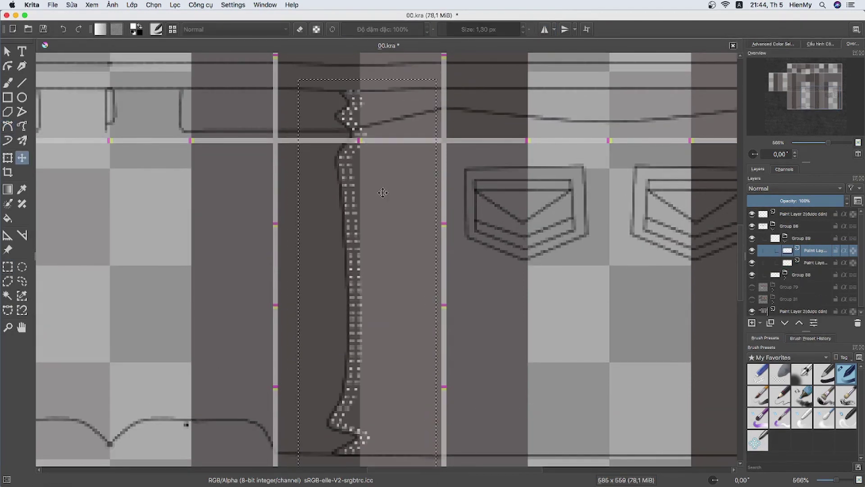
pyautogui.hotkey('ctrl', 'e')
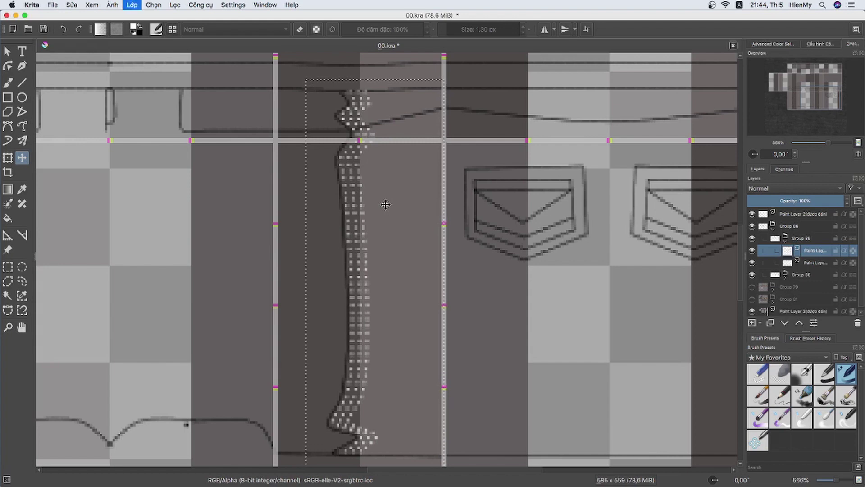
# Redo the merge so both leg stitch rows sit on one layer.
pyautogui.hotkey('ctrl', 'e')
pyautogui.moveTo(173, 271)
pyautogui.mouseDown()
pyautogui.moveTo(508, 262)
pyautogui.moveTo(527, 247)
pyautogui.mouseUp()
pyautogui.hotkey('ctrl', 'z')
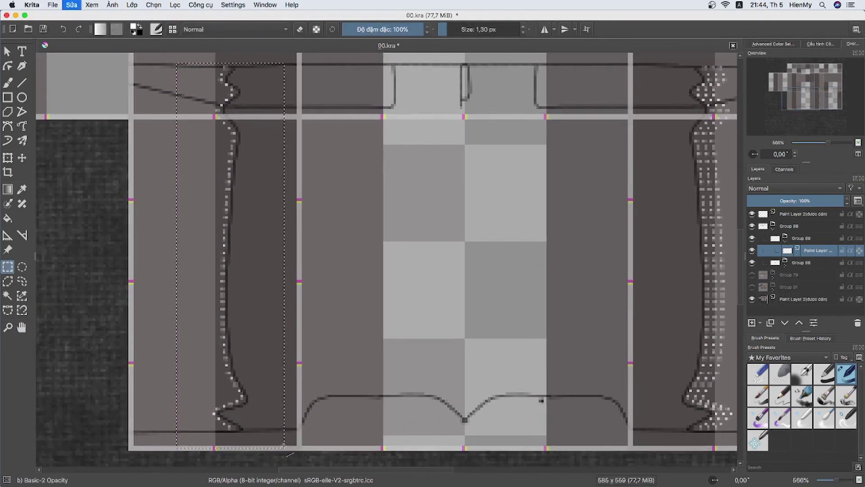
pyautogui.press('t')
pyautogui.hotkey('ctrl', 'e')
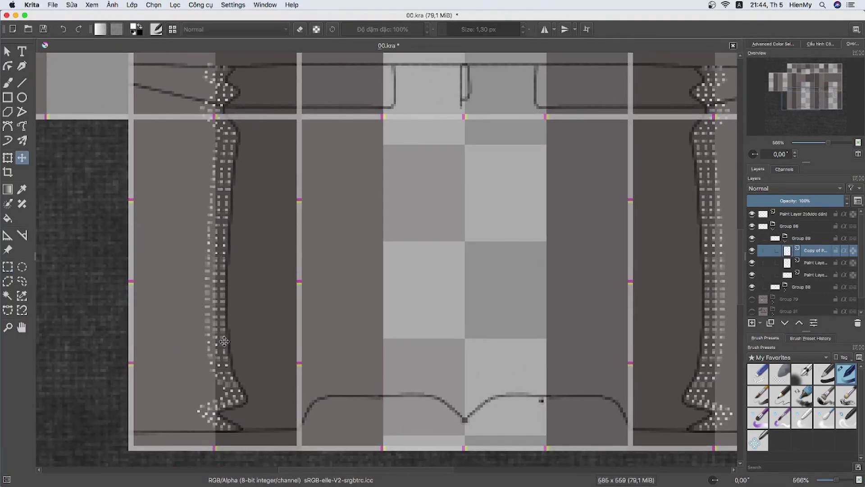
# Draw a dotted stitch line along the front pocket opening.
pyautogui.moveTo(236, 331); pyautogui.dragTo(247, 392)
pyautogui.moveTo(385, 352); pyautogui.dragTo(280, 358)
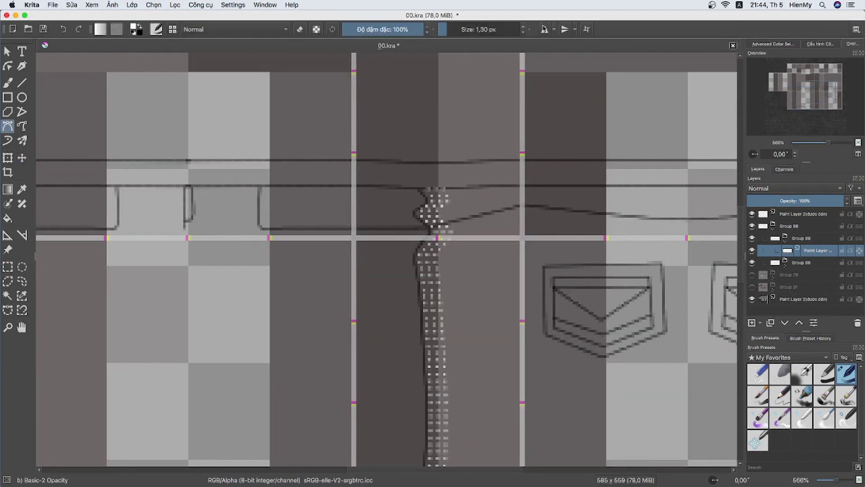
pyautogui.click(252, 187)
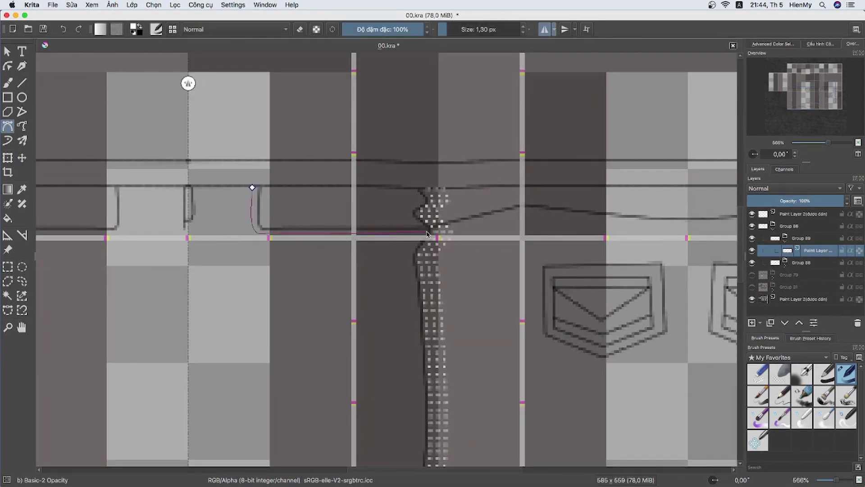
pyautogui.press('Escape')
pyautogui.click(266, 189)
pyautogui.doubleClick(413, 226)
pyautogui.click(819, 44)
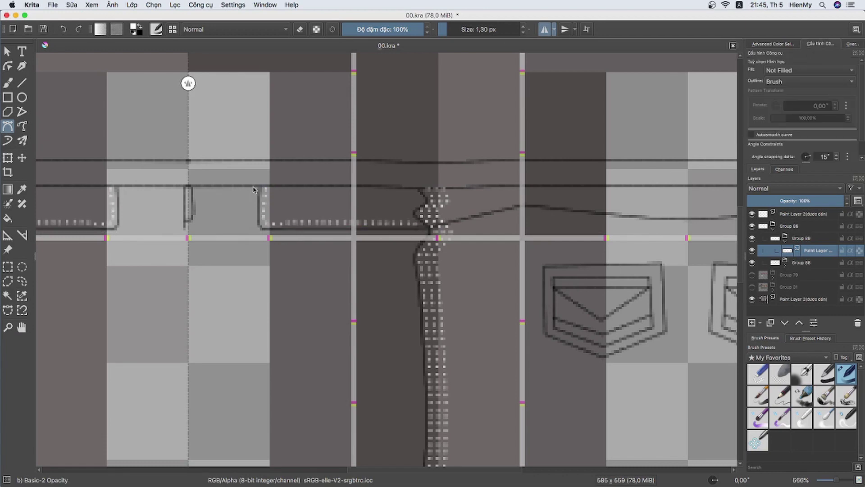
# Draw mirrored dotted stitch lines along the hems and bottom centre curve.
pyautogui.doubleClick(426, 234)
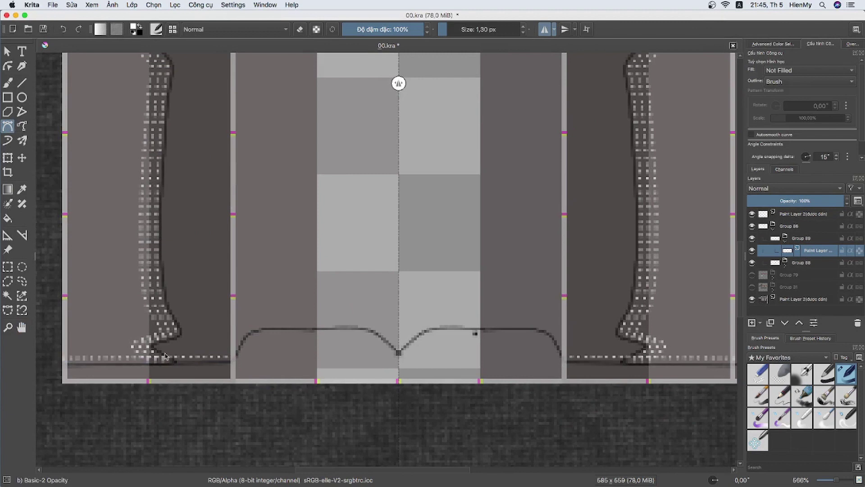
pyautogui.doubleClick(172, 359)
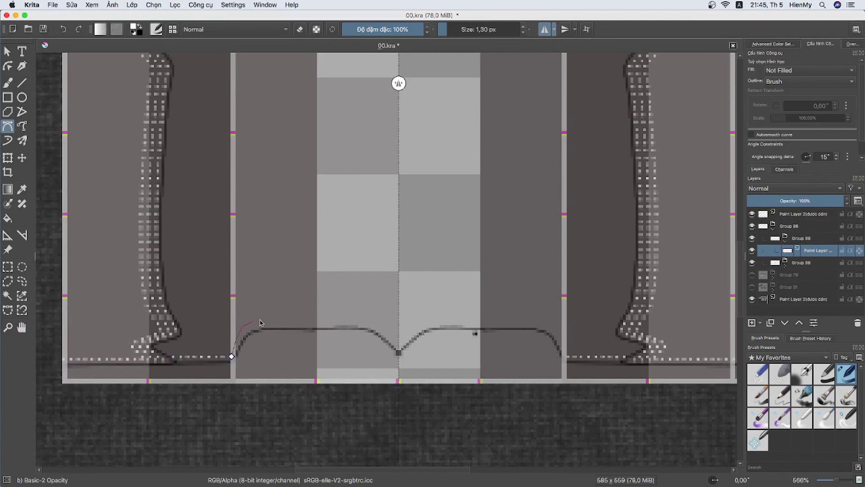
pyautogui.doubleClick(398, 348)
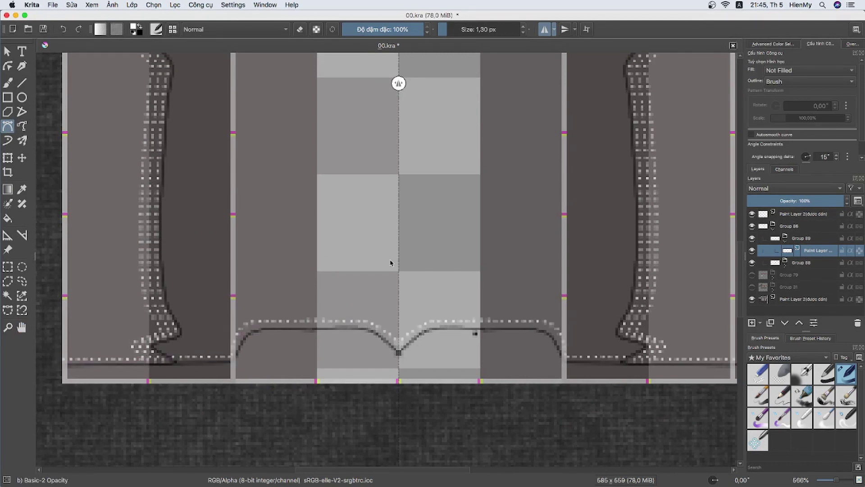
pyautogui.doubleClick(162, 351)
pyautogui.doubleClick(402, 330)
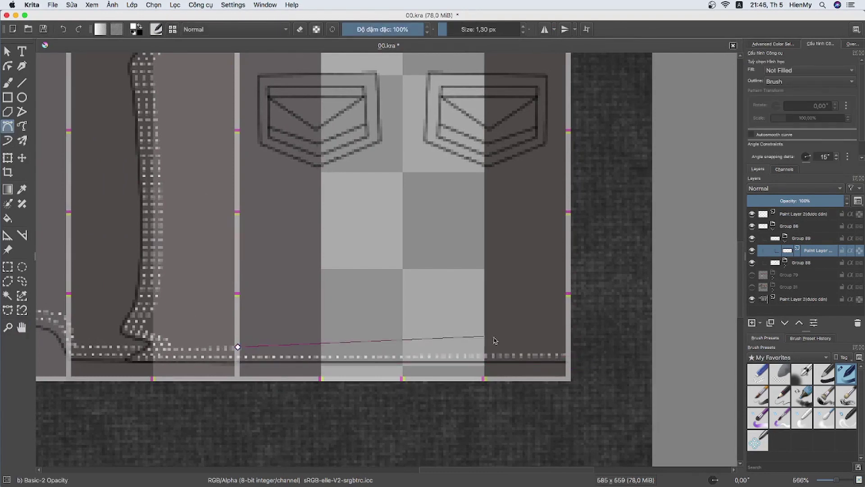
# Draw the stitch paths around the left back pocket, including the inner chevron stitching.
pyautogui.moveTo(496, 341); pyautogui.dragTo(62, 144)
pyautogui.press('space')
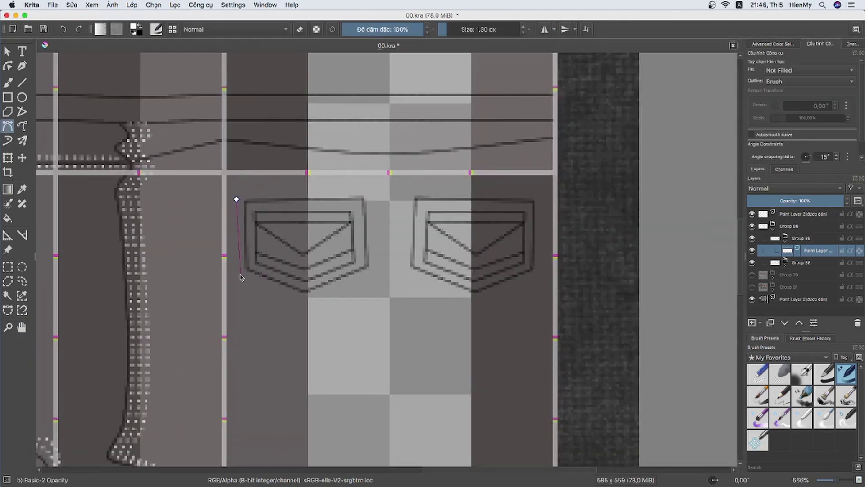
pyautogui.click(375, 198)
pyautogui.click(236, 199)
pyautogui.click(248, 208)
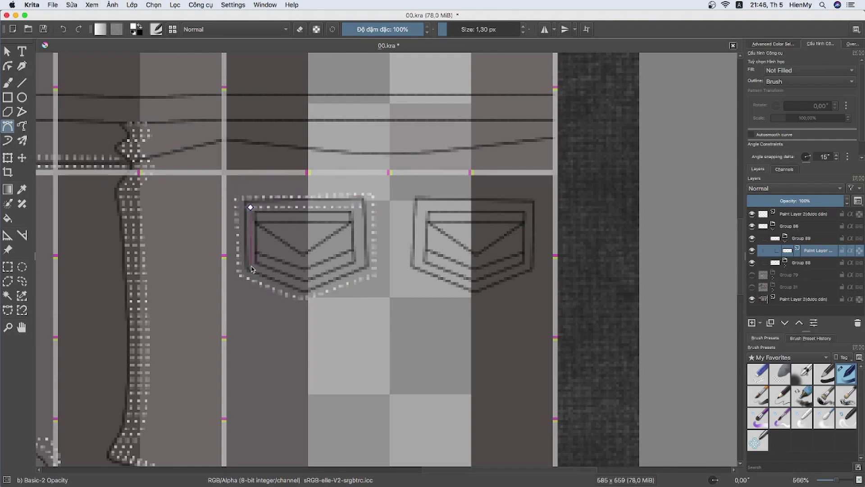
pyautogui.click(364, 211)
pyautogui.doubleClick(256, 217)
pyautogui.doubleClick(352, 224)
pyautogui.click(258, 258)
# Copy the left pocket's stitching across onto the right back pocket.
pyautogui.hotkey('ctrl', 'r')
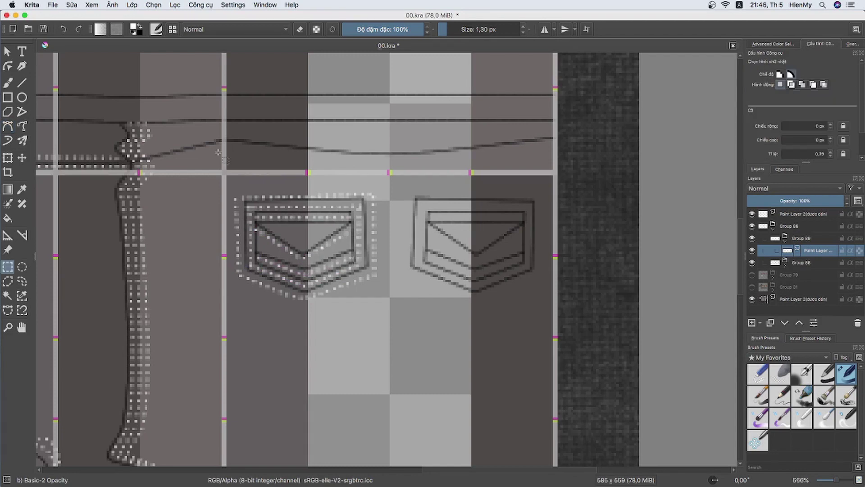
pyautogui.moveTo(221, 173); pyautogui.dragTo(481, 319)
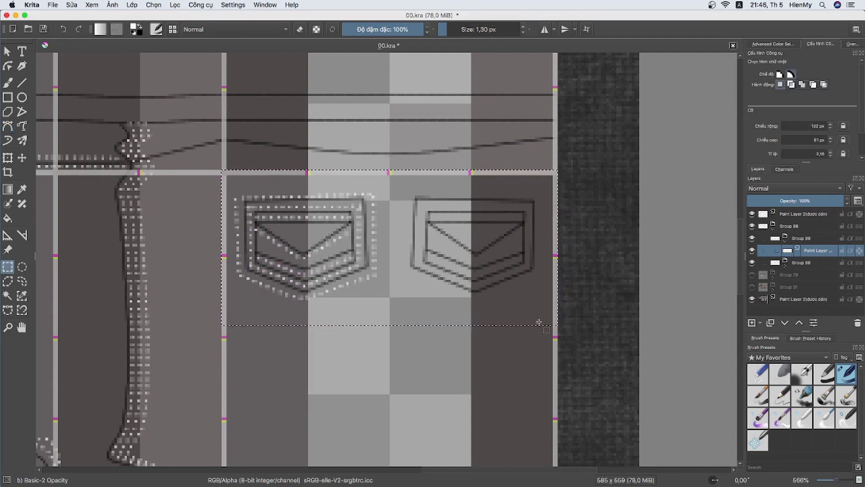
pyautogui.click(131, 5)
pyautogui.click(149, 112)
# Draw several stitch lines along the curved back waistband seam.
pyautogui.moveTo(323, 164)
pyautogui.mouseDown()
pyautogui.moveTo(294, 223)
pyautogui.moveTo(312, 222)
pyautogui.mouseUp()
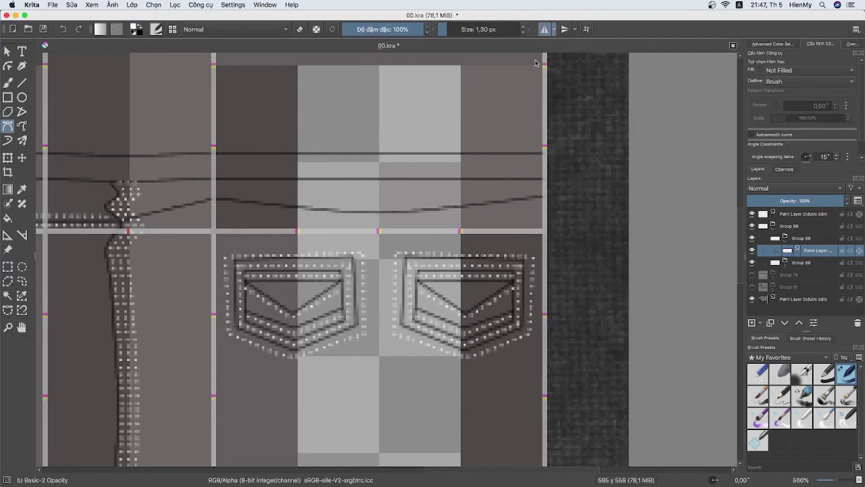
pyautogui.click(212, 204)
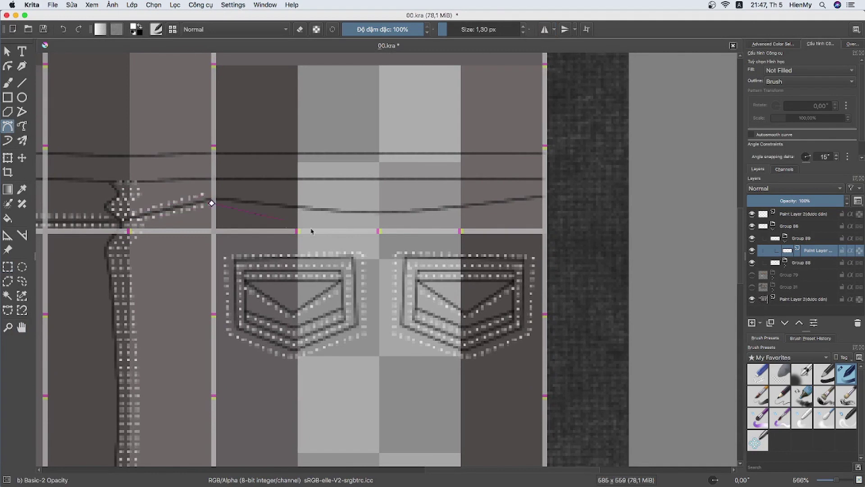
pyautogui.doubleClick(536, 199)
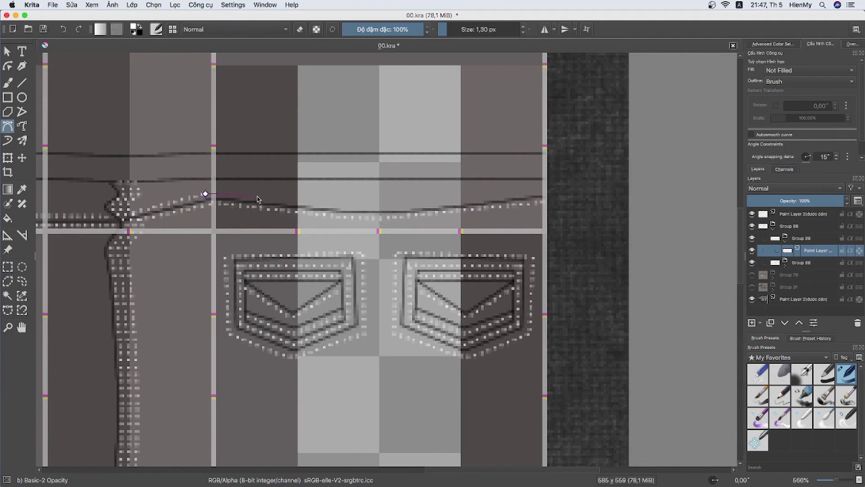
pyautogui.doubleClick(542, 194)
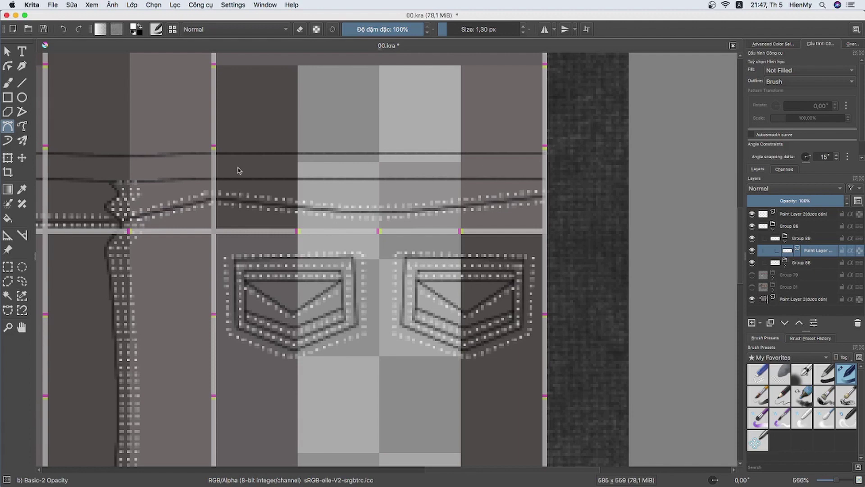
pyautogui.doubleClick(213, 188)
pyautogui.doubleClick(544, 187)
pyautogui.hscroll(-5, 409, 334)
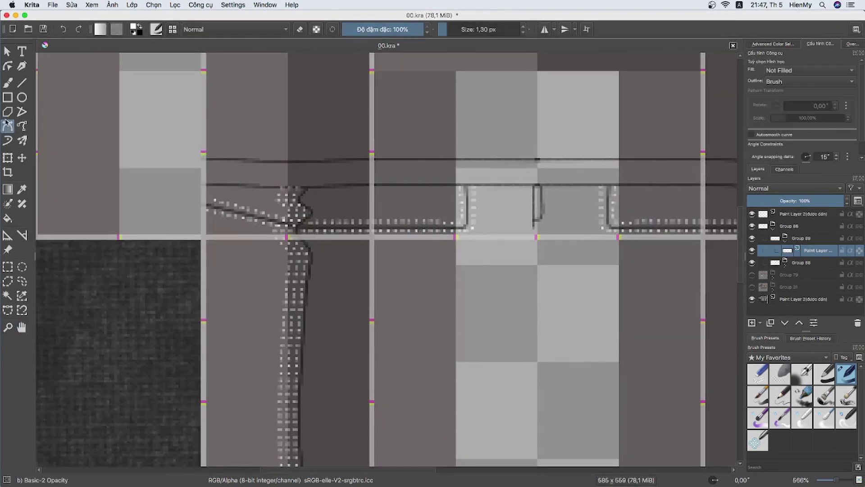
pyautogui.doubleClick(207, 193)
# With mirrored painting on, add two stitch lines across the front waistband.
pyautogui.moveTo(207, 194); pyautogui.dragTo(96, 227)
pyautogui.click(545, 29)
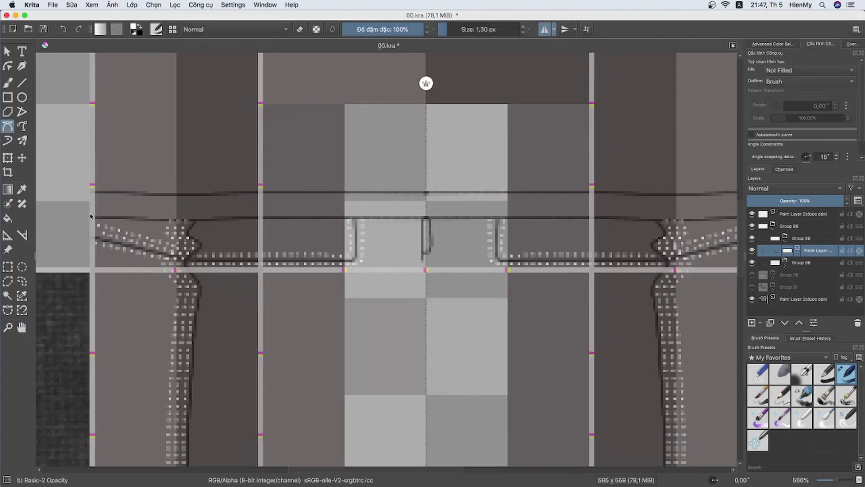
pyautogui.doubleClick(426, 213)
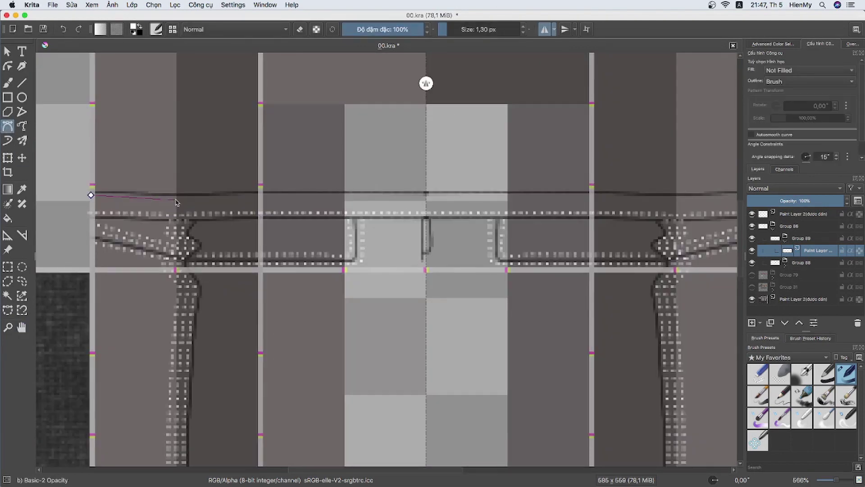
pyautogui.doubleClick(426, 196)
pyautogui.hscroll(10, 377, 67)
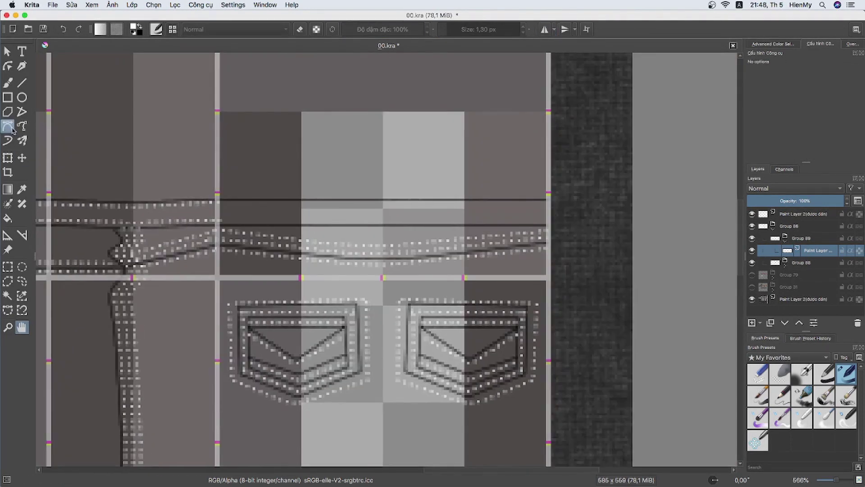
pyautogui.scroll(-5, 322, 292)
pyautogui.hscroll(-3, 322, 292)
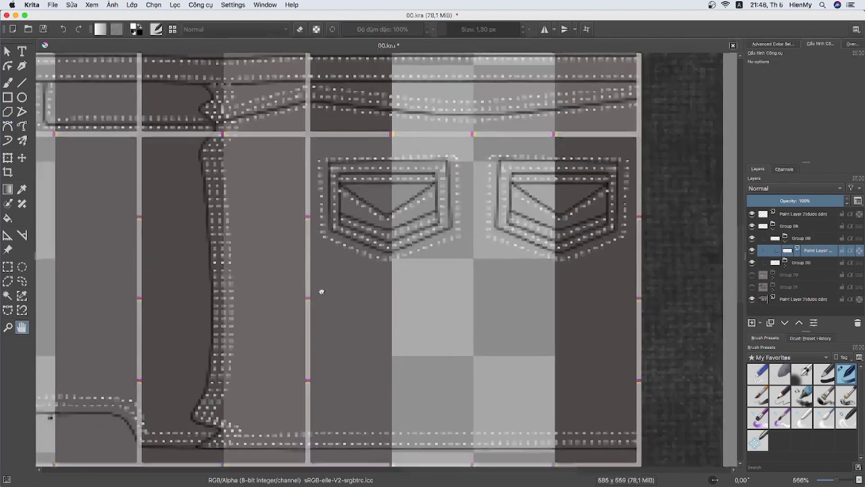
pyautogui.scroll(-2, 322, 292)
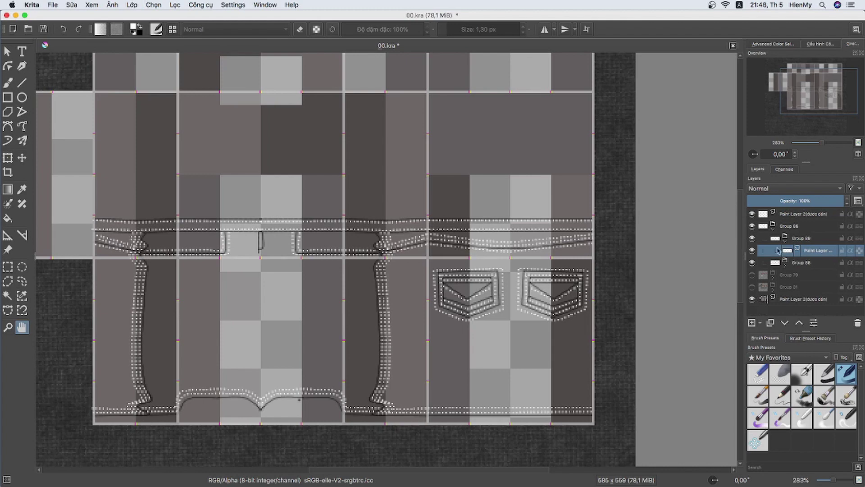
# Move the paint layer into Group 88 and polygon-select the left trouser panel.
pyautogui.moveTo(778, 251); pyautogui.dragTo(785, 263)
pyautogui.scroll(-2, 521, 267)
pyautogui.hscroll(-2, 522, 267)
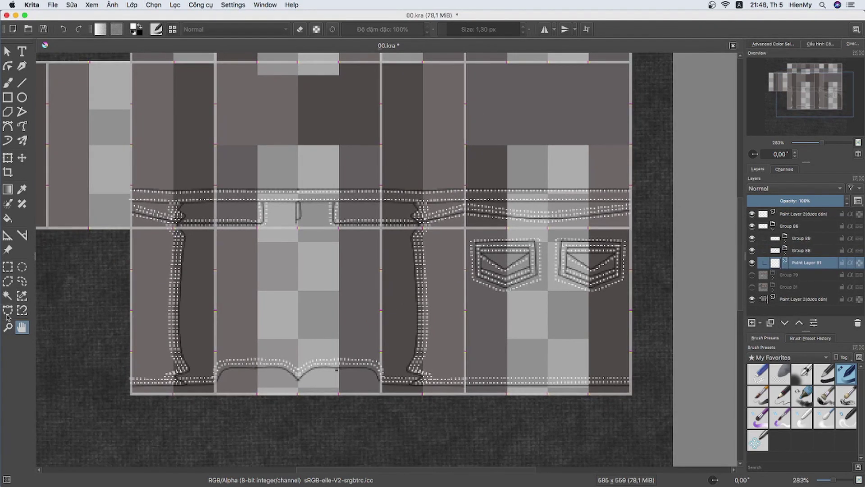
pyautogui.click(7, 311)
pyautogui.scroll(2, 775, 124)
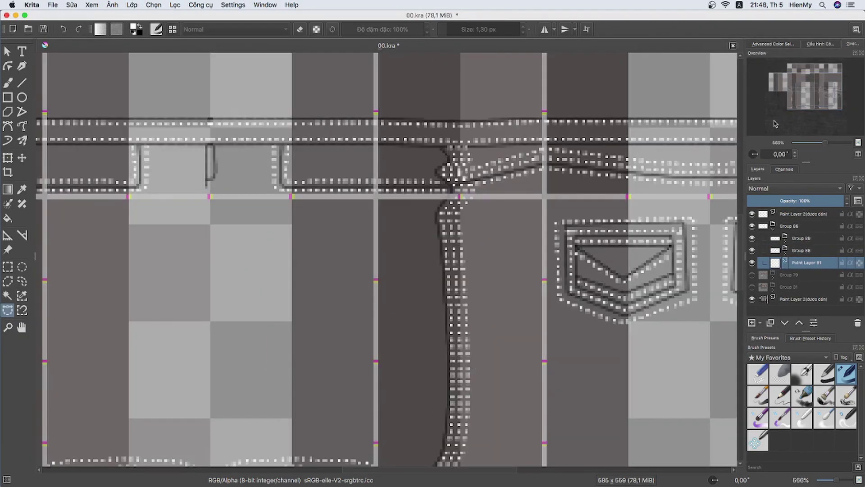
pyautogui.scroll(-1, 776, 124)
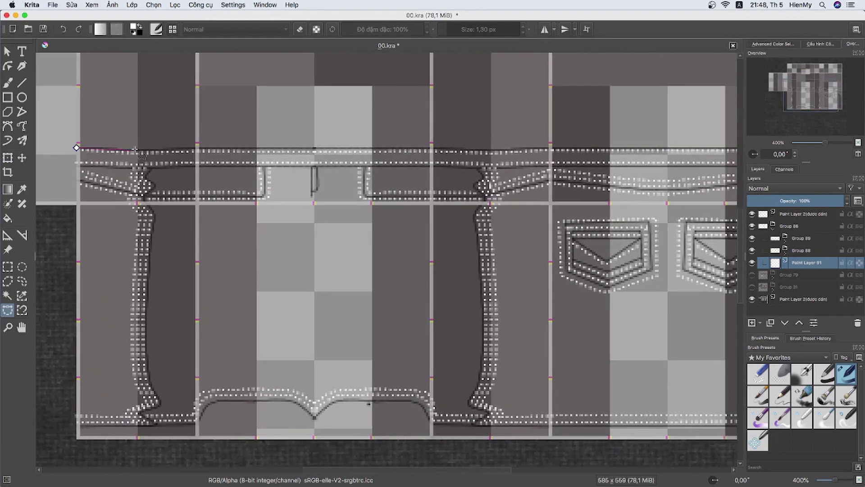
pyautogui.click(317, 148)
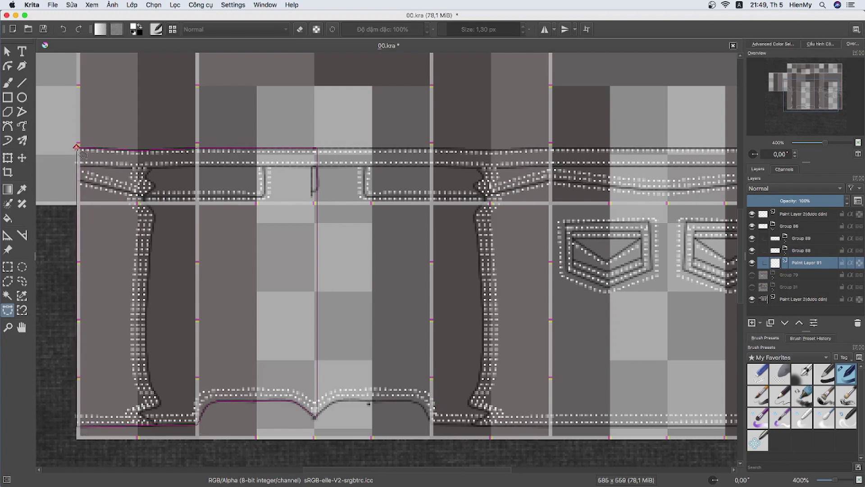
pyautogui.click(77, 148)
# Fill the selected trouser panel with a dark navy blue.
pyautogui.press('f')
pyautogui.click(773, 43)
pyautogui.click(828, 143)
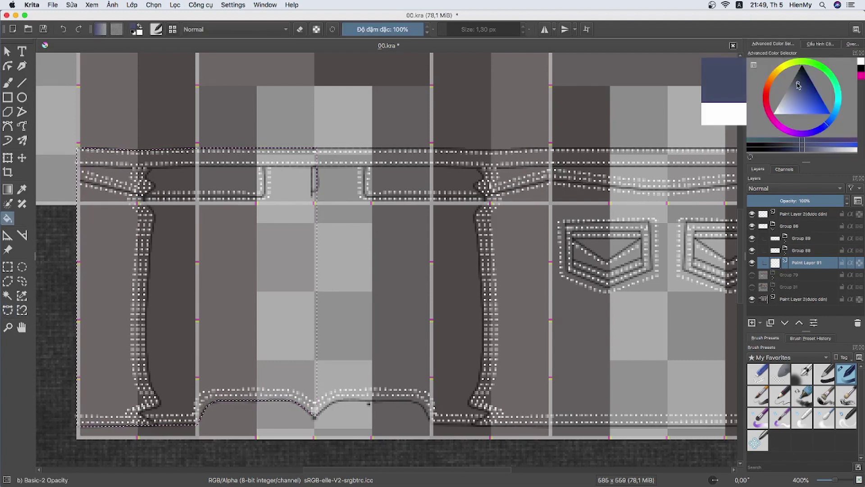
pyautogui.click(299, 270)
pyautogui.click(799, 81)
pyautogui.click(296, 218)
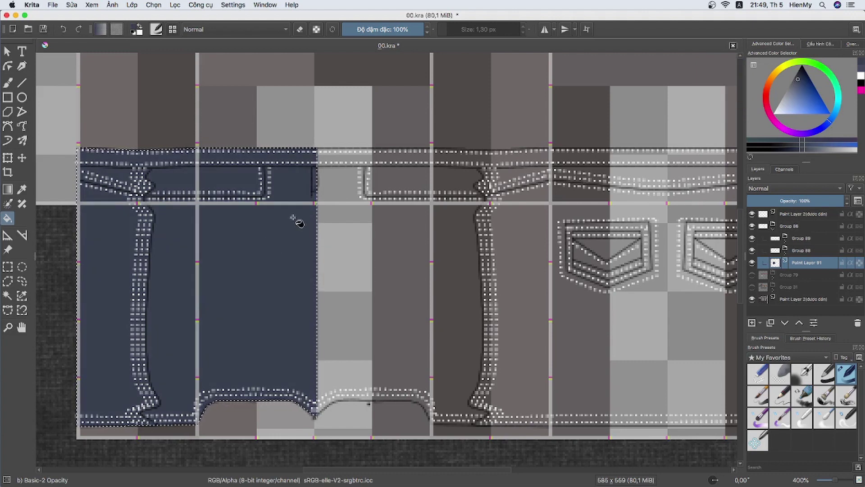
# Duplicate the filled layer, merge it down, and make Paint Layer 91 active.
pyautogui.hotkey('ctrl', 'r')
pyautogui.hotkey('ctrl', 'j')
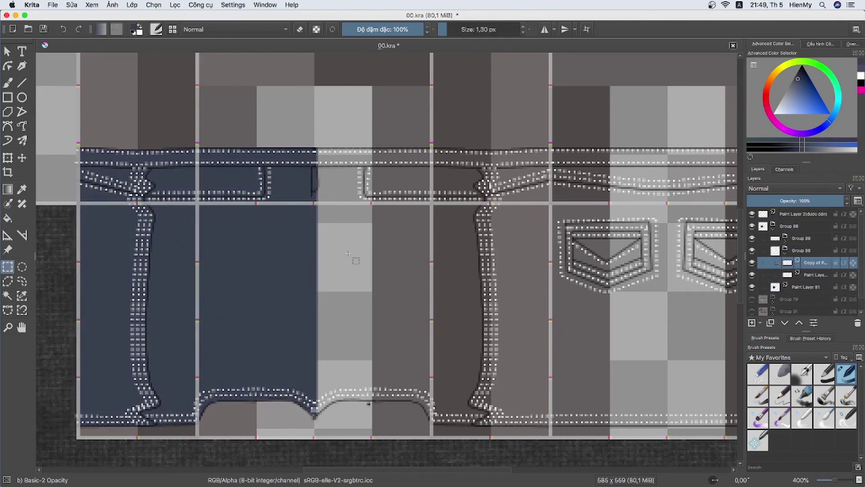
pyautogui.hotkey('ctrl', 'e')
pyautogui.click(807, 275)
# Set the brush size to about 5.5 px.
pyautogui.press('b')
pyautogui.click(852, 44)
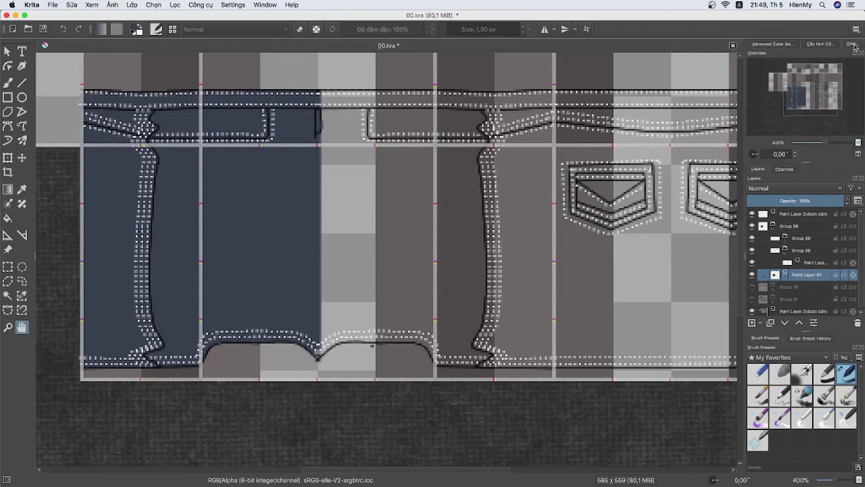
pyautogui.scroll(5, 315, 325)
pyautogui.moveTo(453, 30); pyautogui.dragTo(457, 30)
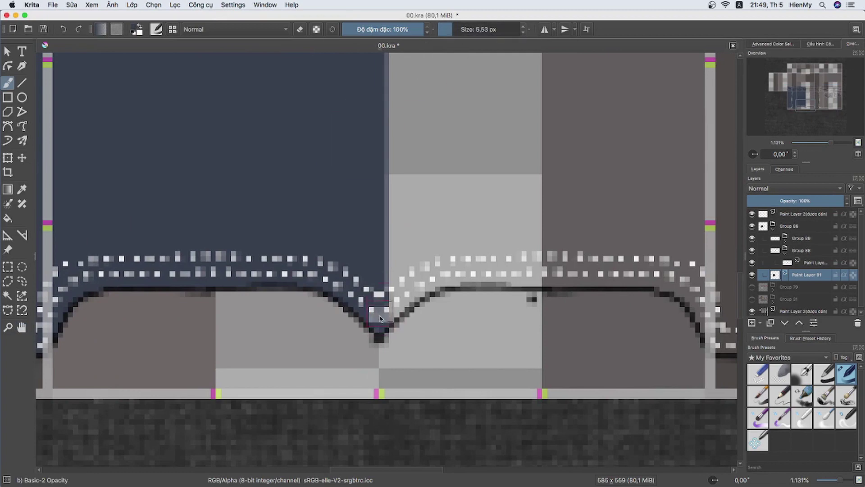
pyautogui.scroll(-5, 603, 157)
pyautogui.scroll(1, 826, 144)
# Copy the navy-filled left section, paste it, and merge it into Paint Layer 91.
pyautogui.hotkey('ctrl', 'r')
pyautogui.moveTo(86, 128); pyautogui.dragTo(558, 435)
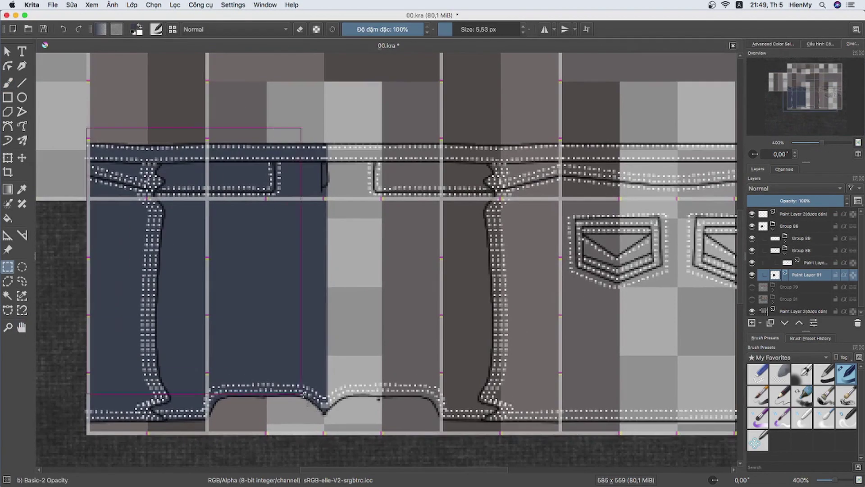
pyautogui.hotkey('ctrl', 'c')
pyautogui.hotkey('ctrl', 'v')
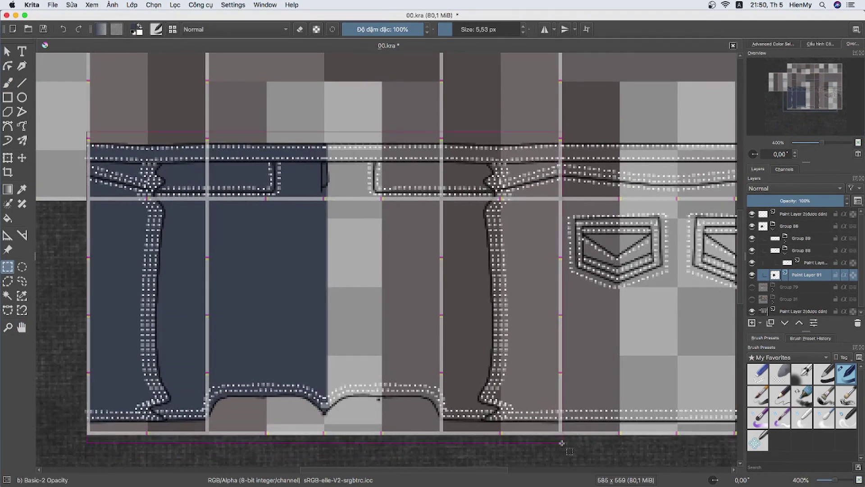
pyautogui.click(133, 5)
pyautogui.click(166, 141)
pyautogui.hotkey('ctrl', 'shift', 'a')
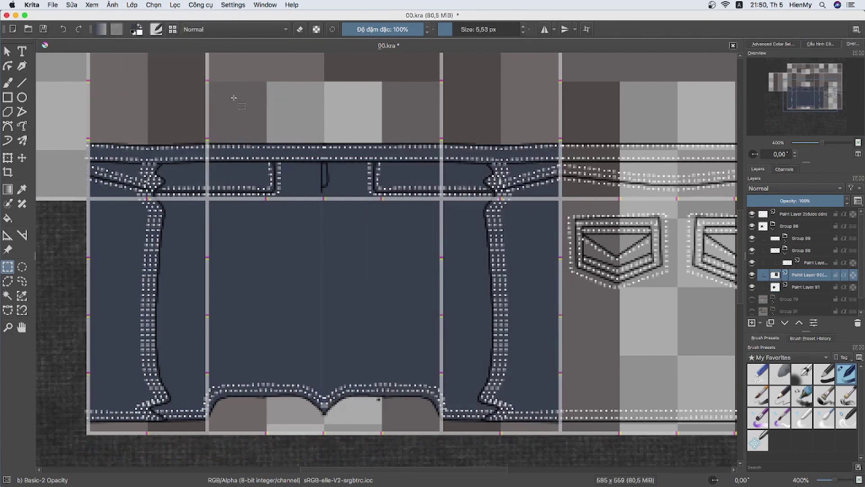
# Clear the selection around the pocket area and hide the checker overlay layer.
pyautogui.press('b')
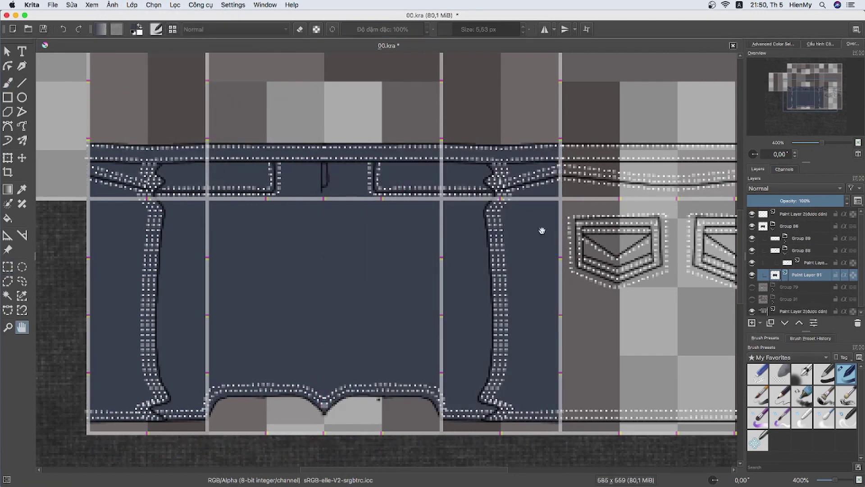
pyautogui.hotkey('ctrl', 'r')
pyautogui.hscroll(5, 545, 228)
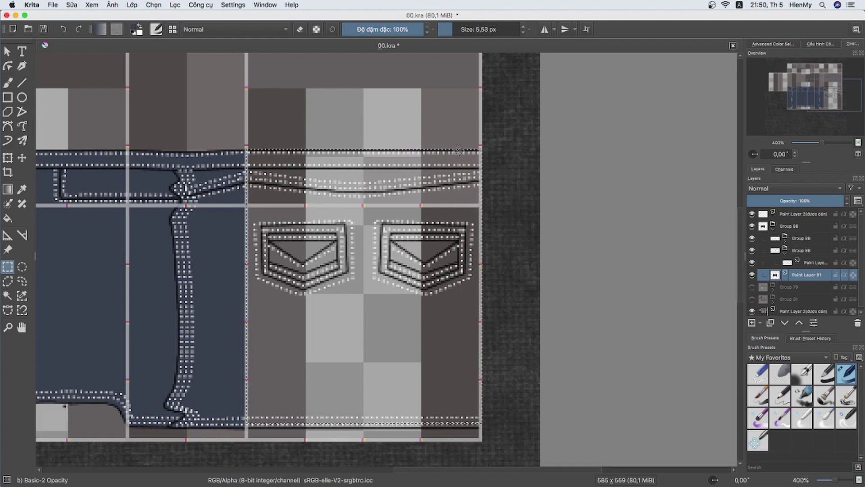
pyautogui.click(445, 124)
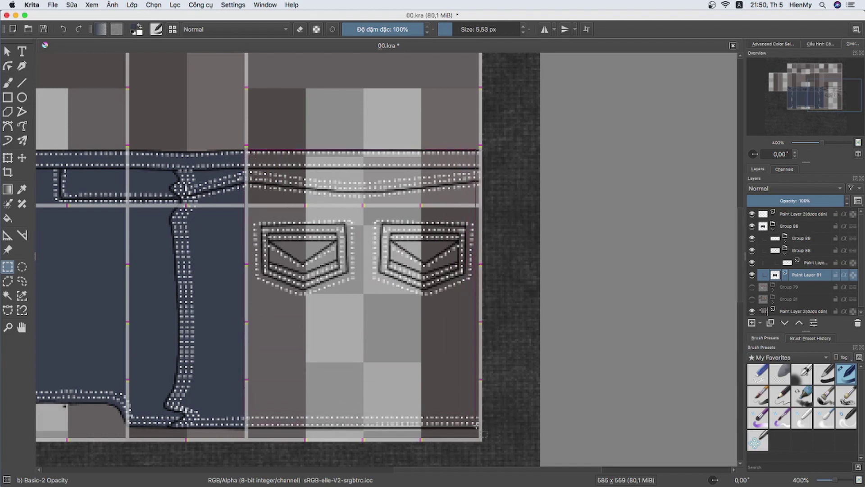
pyautogui.click(752, 213)
pyautogui.press('b')
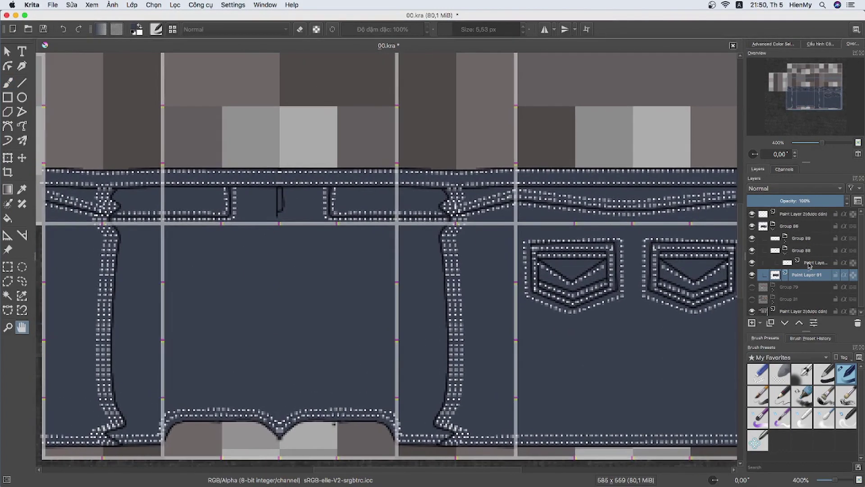
# Apply an HSL lightness adjustment, then add a noise-pattern layer blended subtly over the denim.
pyautogui.click(176, 5)
pyautogui.click(304, 94)
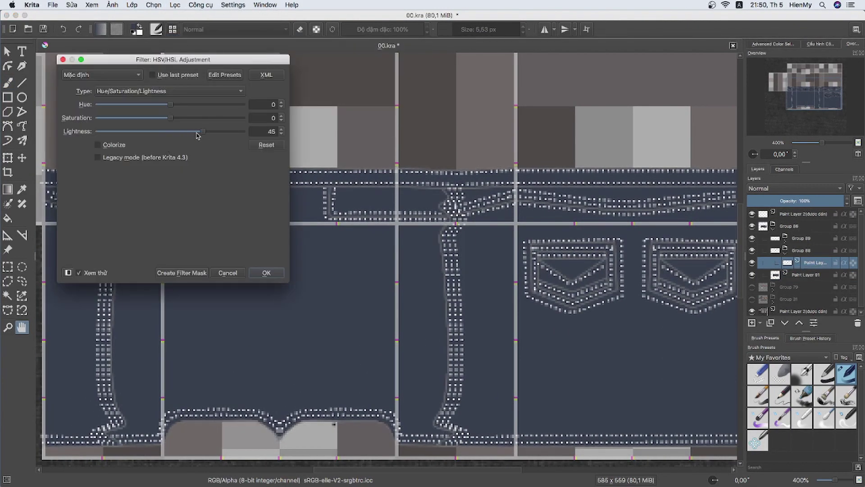
pyautogui.click(266, 273)
pyautogui.press('Insert')
pyautogui.click(116, 29)
pyautogui.click(72, 5)
pyautogui.click(94, 149)
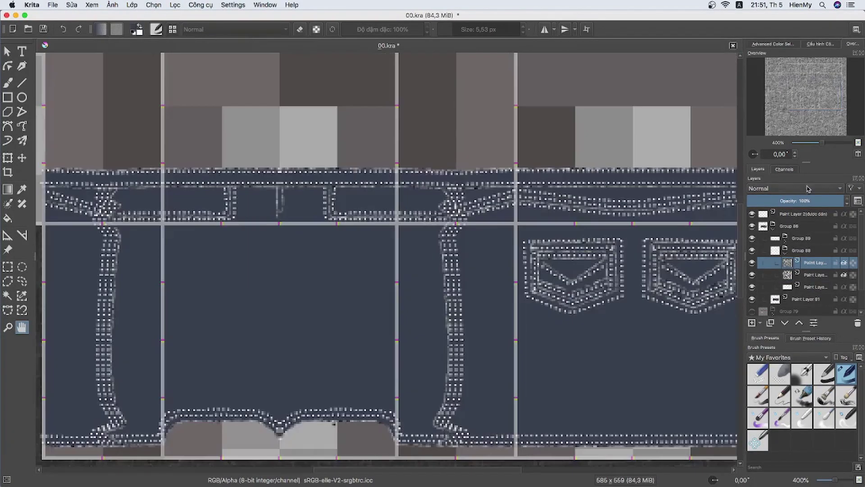
pyautogui.moveTo(840, 201); pyautogui.dragTo(788, 200)
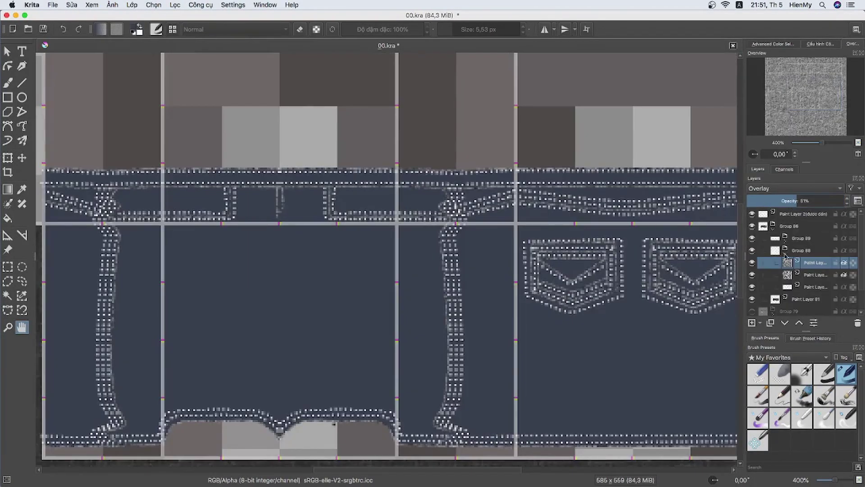
# Darken another layer's lightness slightly with the HSL adjustment.
pyautogui.click(811, 250)
pyautogui.click(175, 5)
pyautogui.click(419, 90)
pyautogui.moveTo(170, 131); pyautogui.dragTo(163, 134)
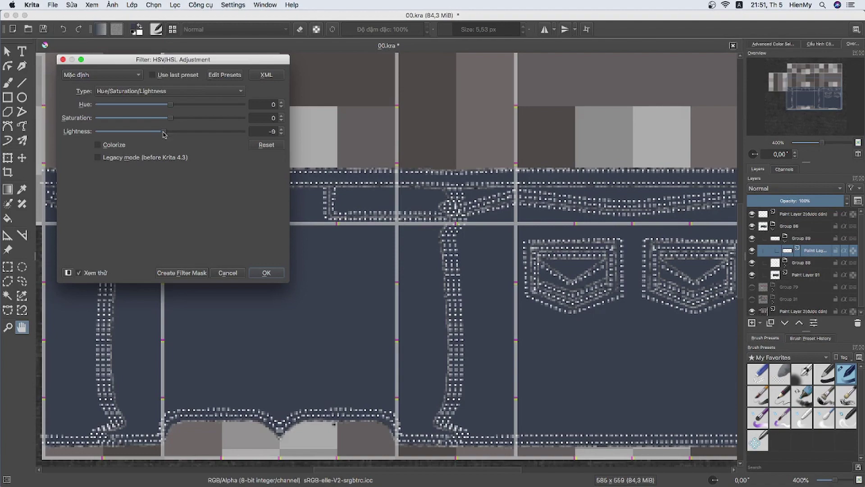
pyautogui.click(267, 273)
# Add another paint layer and fill it with the noise pattern.
pyautogui.click(751, 323)
pyautogui.click(116, 29)
pyautogui.click(72, 5)
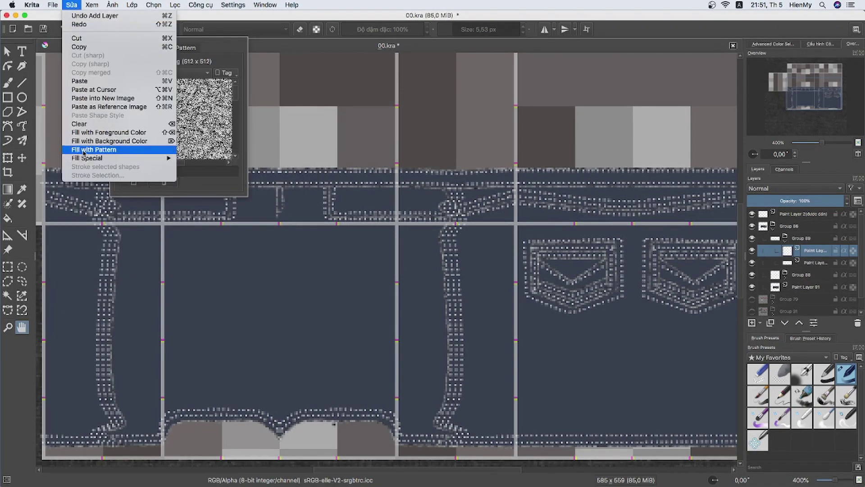
pyautogui.click(104, 145)
pyautogui.click(850, 253)
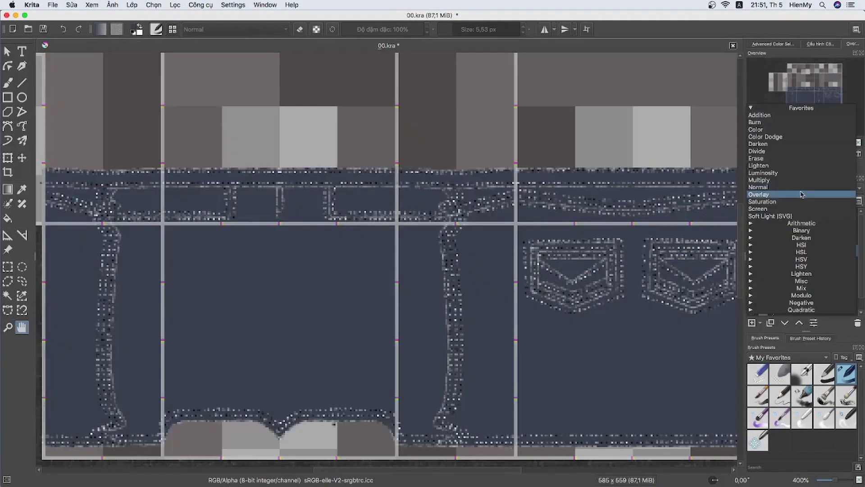
pyautogui.click(116, 29)
pyautogui.click(72, 5)
pyautogui.click(104, 145)
pyautogui.click(793, 188)
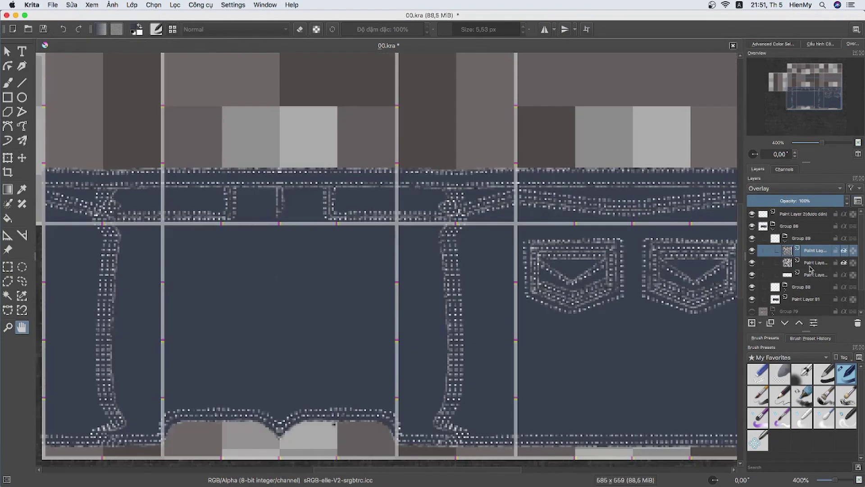
pyautogui.click(788, 264)
# Lower the third paint layer's opacity to about 69%, then undo it.
pyautogui.click(807, 287)
pyautogui.click(814, 201)
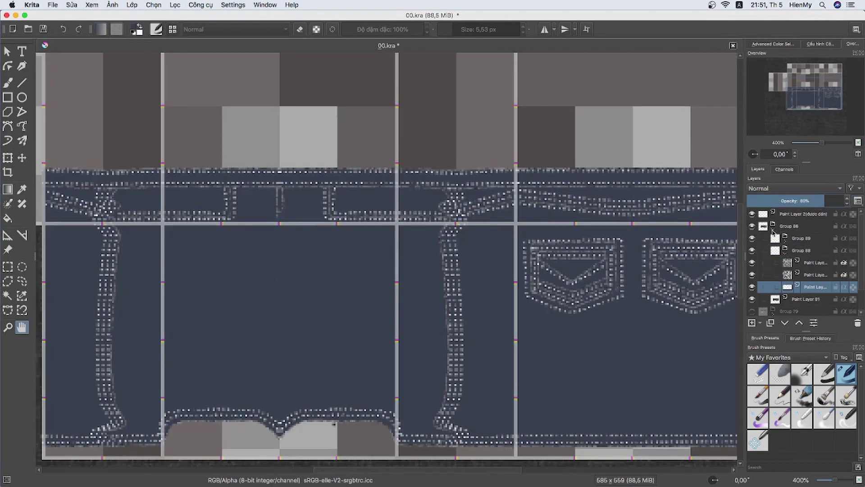
pyautogui.hotkey('ctrl', 'z')
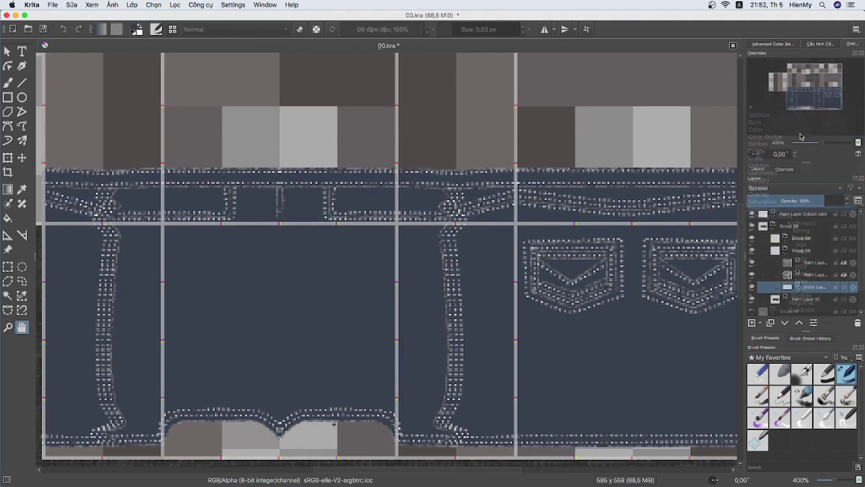
pyautogui.hotkey('ctrl', 'z')
pyautogui.hotkey('ctrl', 'z')
# Add a noise-pattern layer in Group 86 and lower its opacity to blend it.
pyautogui.click(752, 323)
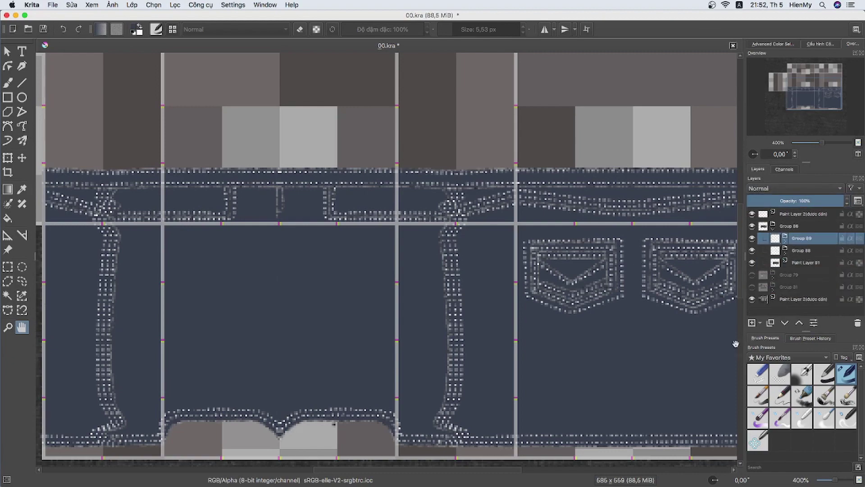
pyautogui.click(71, 5)
pyautogui.click(97, 149)
pyautogui.moveTo(815, 198); pyautogui.dragTo(766, 201)
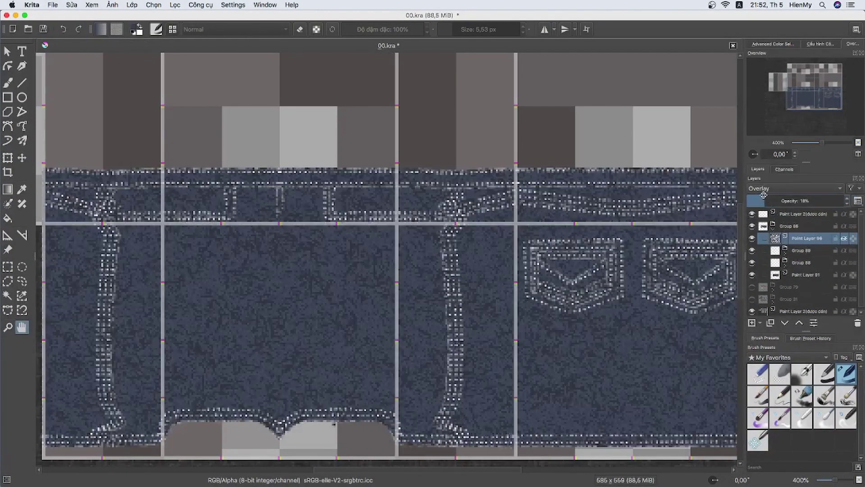
# Fill Paint Layer 97 with a pattern set to Overlay at about 11% opacity.
pyautogui.press('Insert')
pyautogui.click(116, 29)
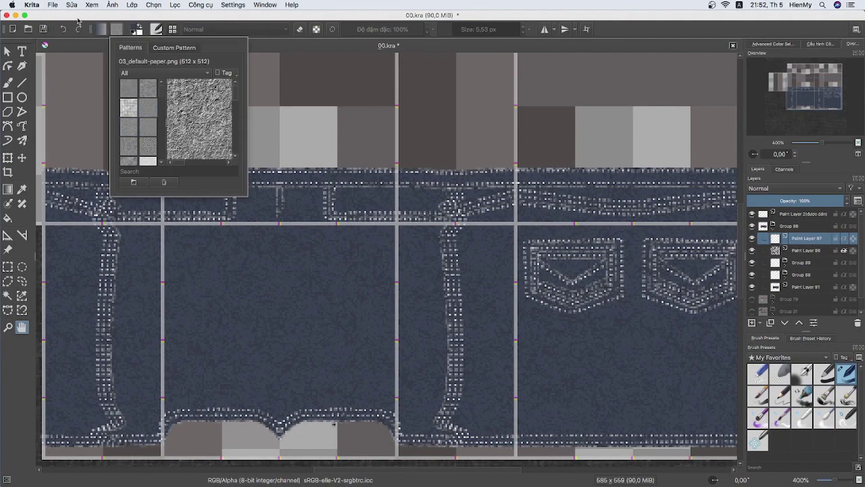
pyautogui.click(794, 188)
pyautogui.click(766, 195)
pyautogui.click(757, 203)
# Add another paint layer and choose a different fill pattern for it.
pyautogui.press('Insert')
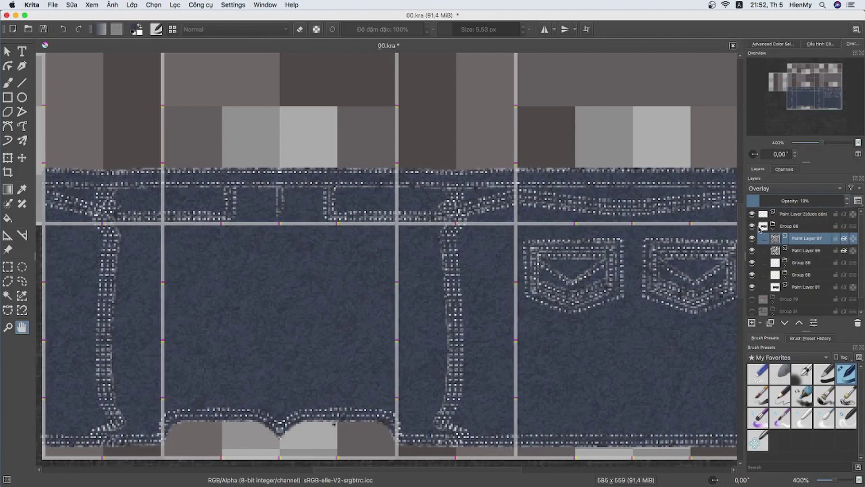
pyautogui.click(117, 29)
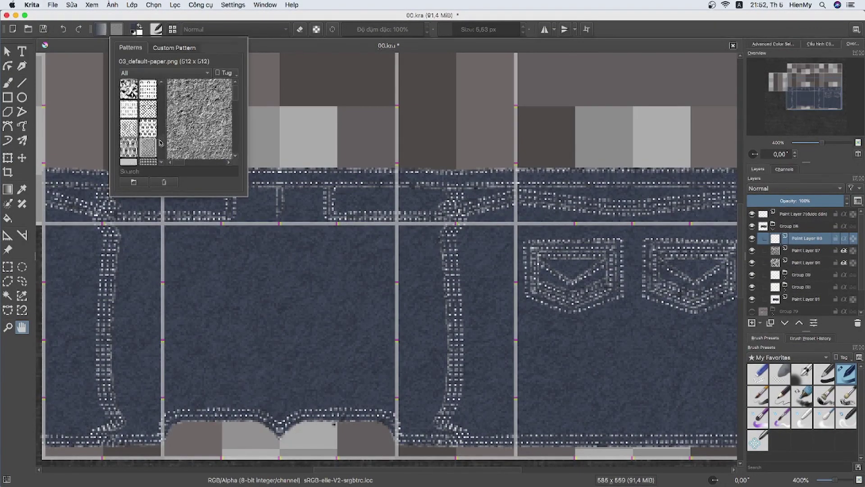
pyautogui.click(148, 135)
pyautogui.click(145, 151)
pyautogui.moveTo(315, 270); pyautogui.dragTo(318, 267)
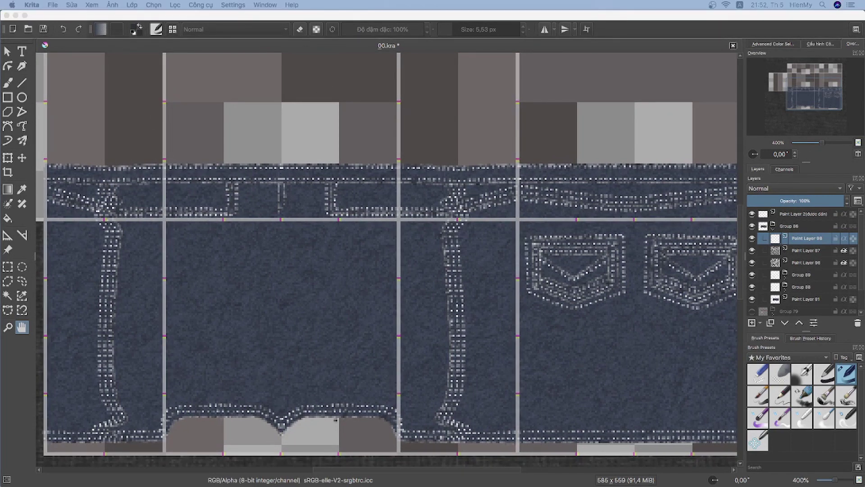
# Import texture.png as a pattern and apply it as an Overlay at about 20% opacity.
pyautogui.click(117, 29)
pyautogui.click(122, 179)
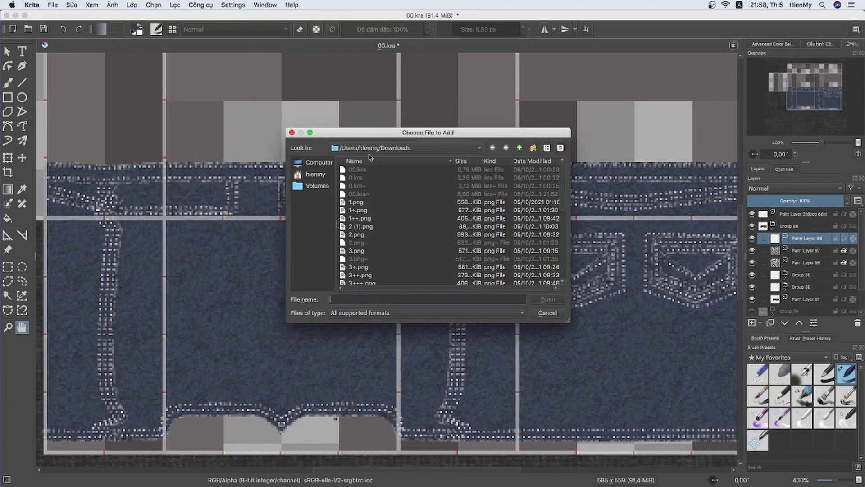
pyautogui.doubleClick(391, 258)
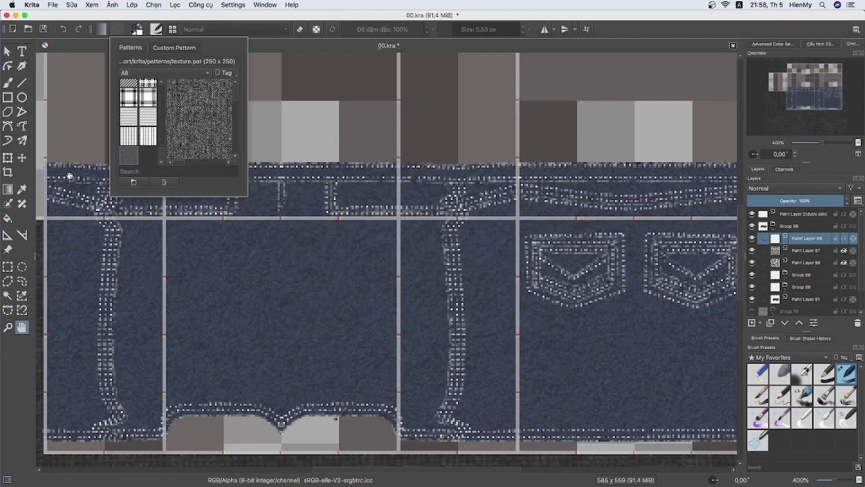
pyautogui.click(116, 30)
pyautogui.click(140, 103)
pyautogui.hotkey('alt', 'shift', 'o')
pyautogui.moveTo(817, 201); pyautogui.dragTo(767, 205)
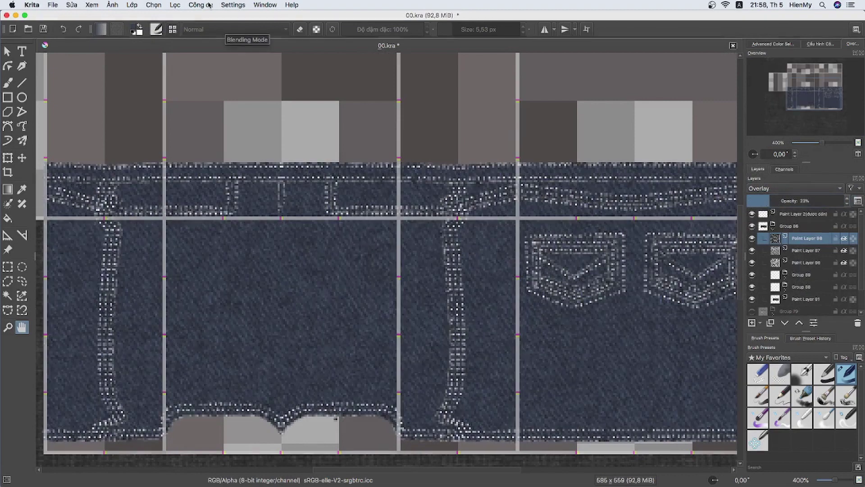
# Import a second texture image as a pattern and fill a new layer with it.
pyautogui.click(751, 323)
pyautogui.click(117, 29)
pyautogui.click(115, 194)
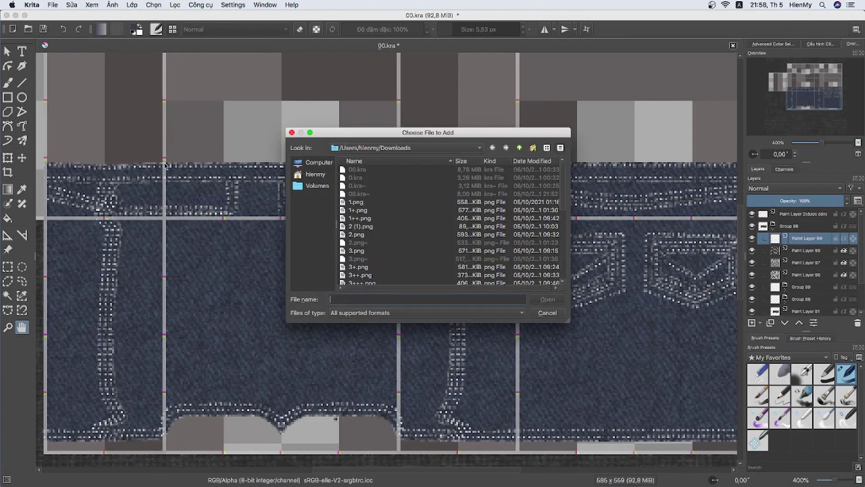
pyautogui.scroll(-3, 446, 226)
pyautogui.click(364, 267)
pyautogui.click(547, 299)
pyautogui.click(71, 5)
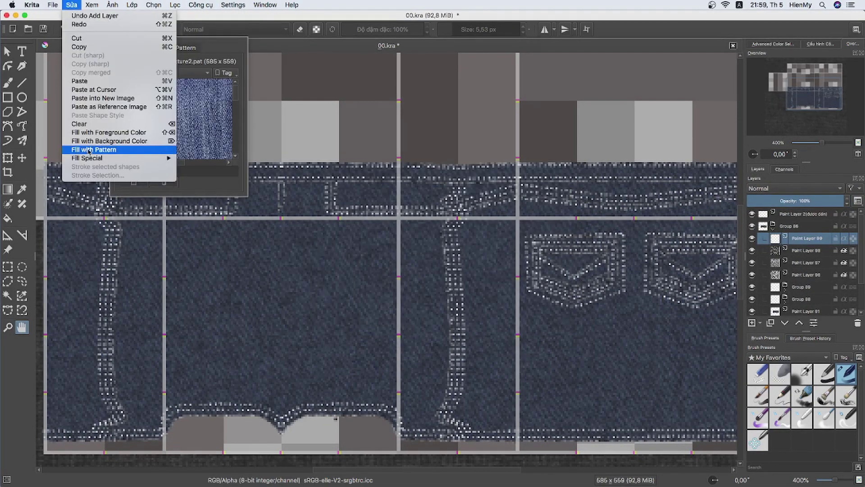
pyautogui.click(113, 149)
# Darken and sharpen the noise layer, set Overlay at about 19%, and move Paint Layer 98 above 99.
pyautogui.click(175, 5)
pyautogui.click(343, 89)
pyautogui.moveTo(268, 169); pyautogui.dragTo(172, 135)
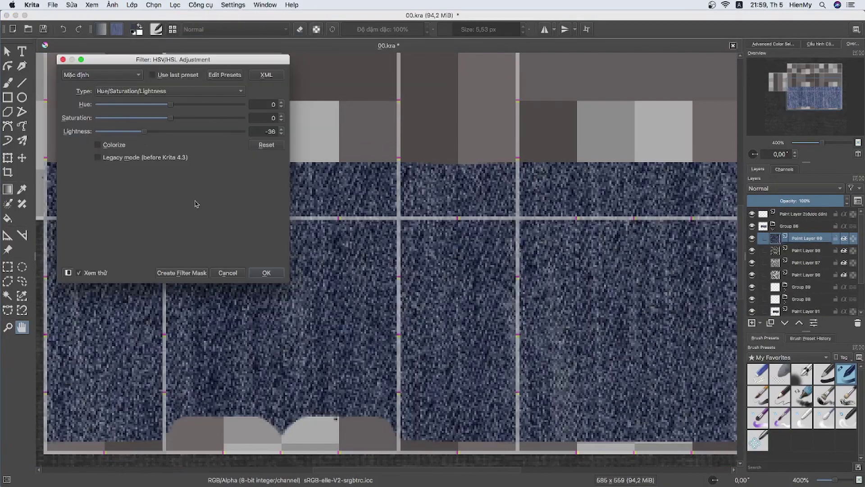
pyautogui.press('Return')
pyautogui.click(175, 5)
pyautogui.click(343, 106)
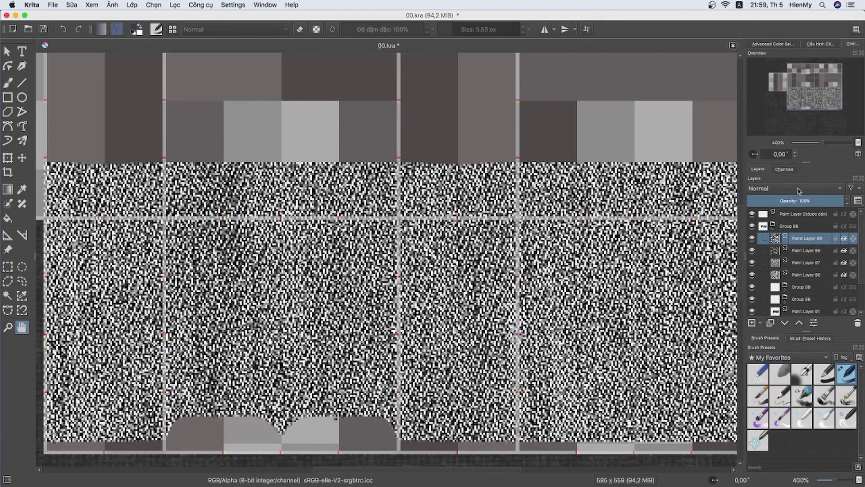
pyautogui.click(795, 188)
pyautogui.moveTo(838, 201); pyautogui.dragTo(766, 200)
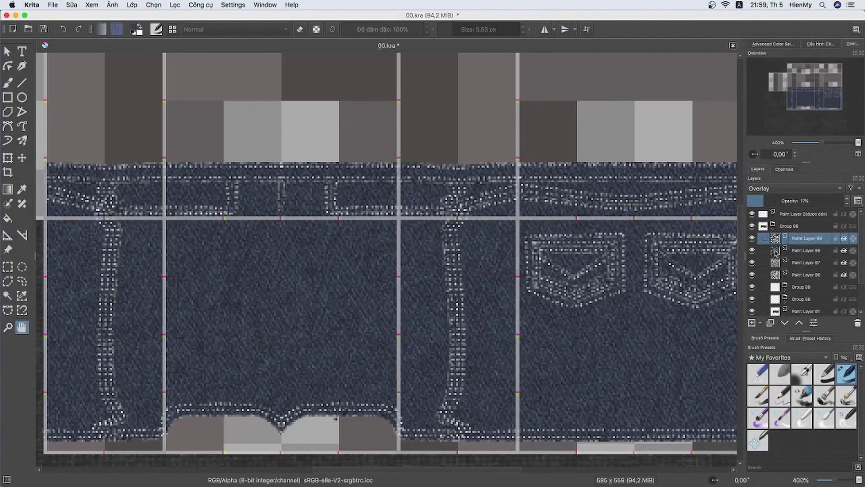
pyautogui.moveTo(776, 251); pyautogui.dragTo(777, 238)
pyautogui.click(760, 263)
# Set the newest paint layer's blend mode to Multiply.
pyautogui.click(806, 238)
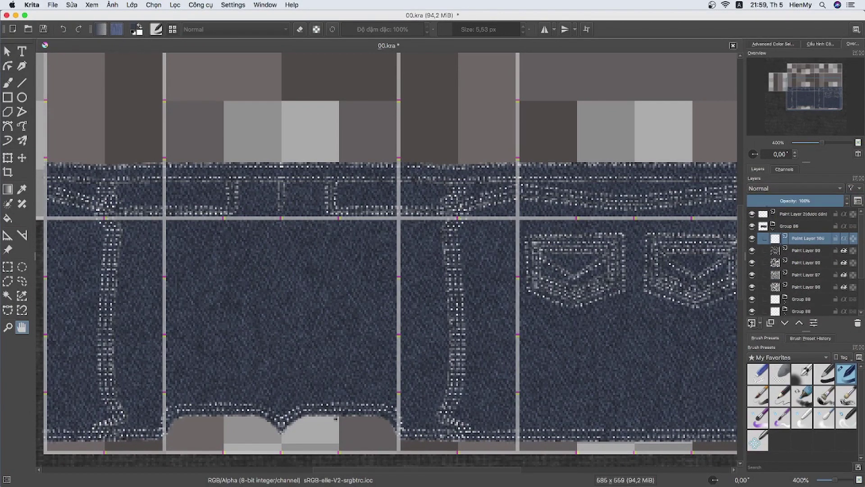
pyautogui.click(782, 188)
pyautogui.click(780, 194)
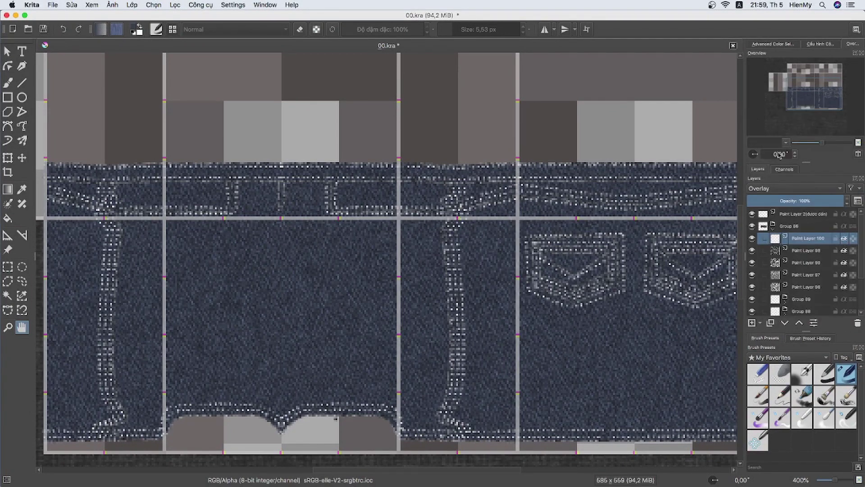
pyautogui.press('F5')
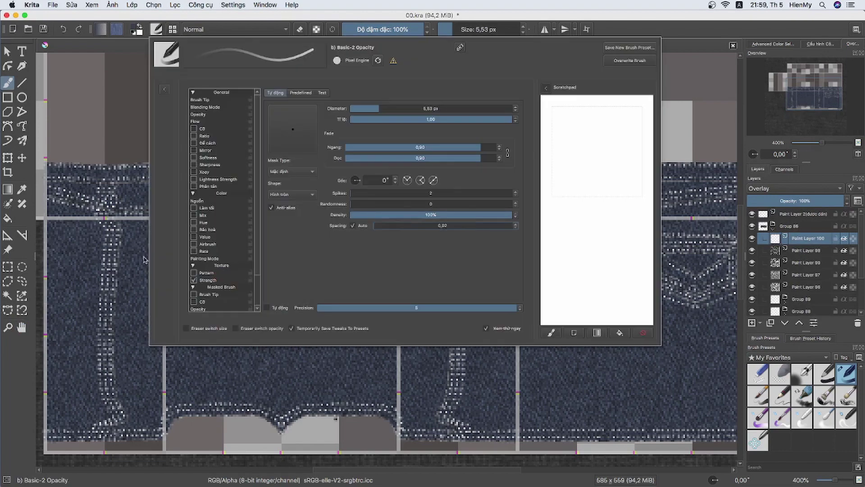
pyautogui.press('Escape')
pyautogui.click(773, 44)
pyautogui.click(782, 188)
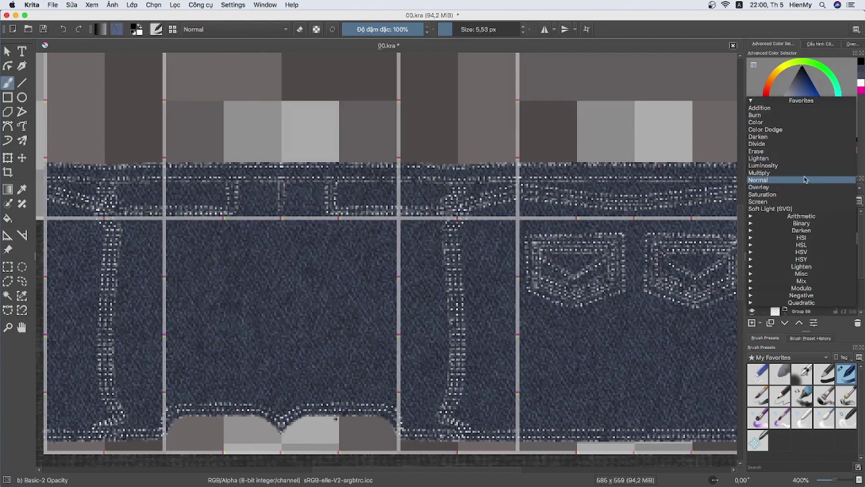
# Turn on horizontal mirror painting and enlarge the brush with the whole jeans layout in view.
pyautogui.click(544, 29)
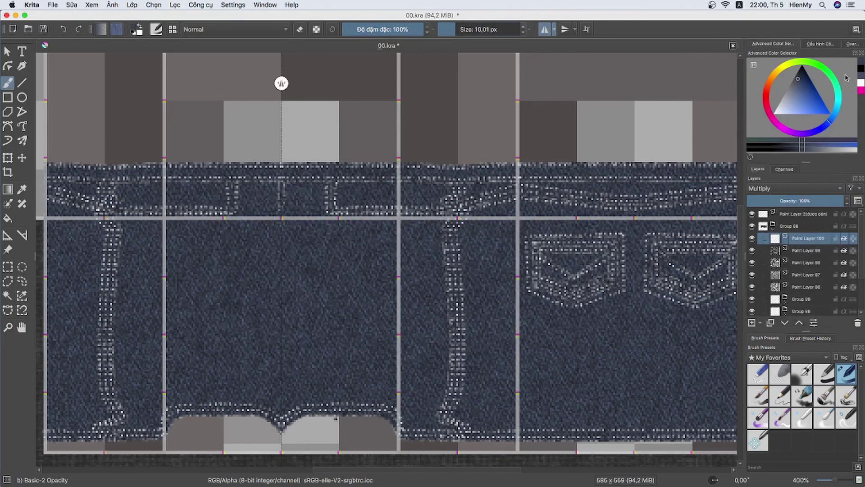
pyautogui.click(852, 43)
pyautogui.press('-')
pyautogui.moveTo(344, 210); pyautogui.dragTo(308, 199)
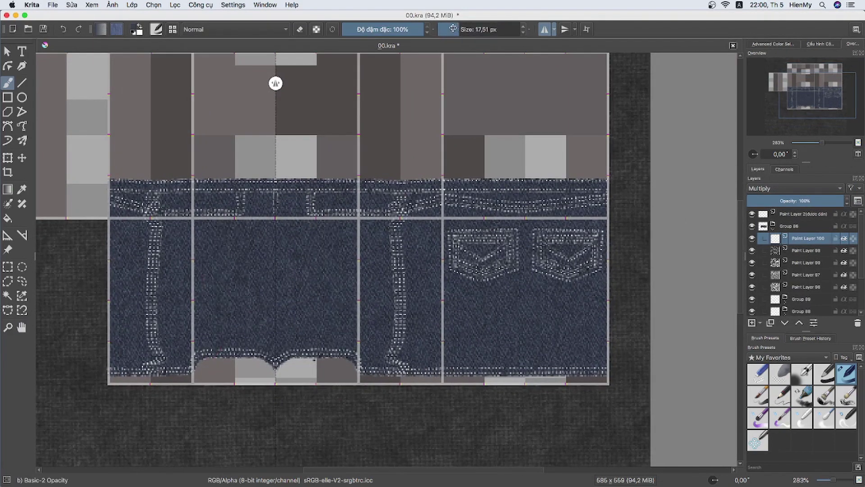
pyautogui.press(']')
# Draw mirrored dark vertical fold lines down the left, middle and right panels with the Line tool.
pyautogui.press('v')
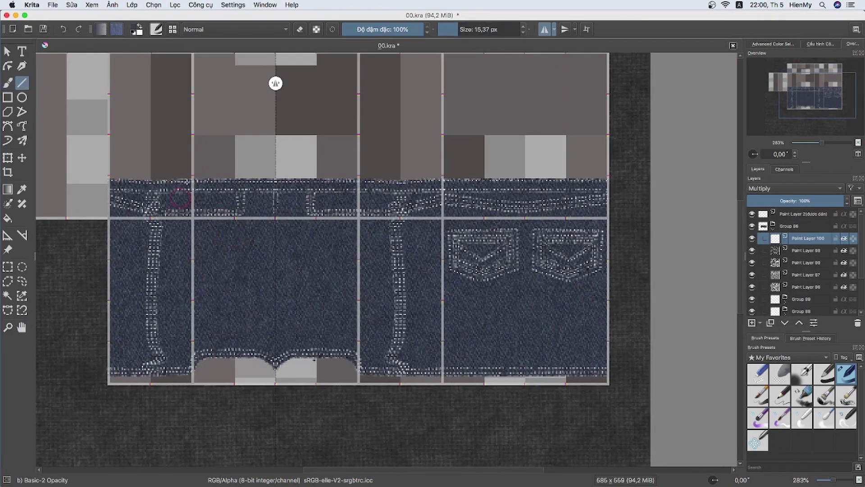
pyautogui.moveTo(189, 177); pyautogui.dragTo(189, 387)
pyautogui.moveTo(113, 173); pyautogui.dragTo(113, 387)
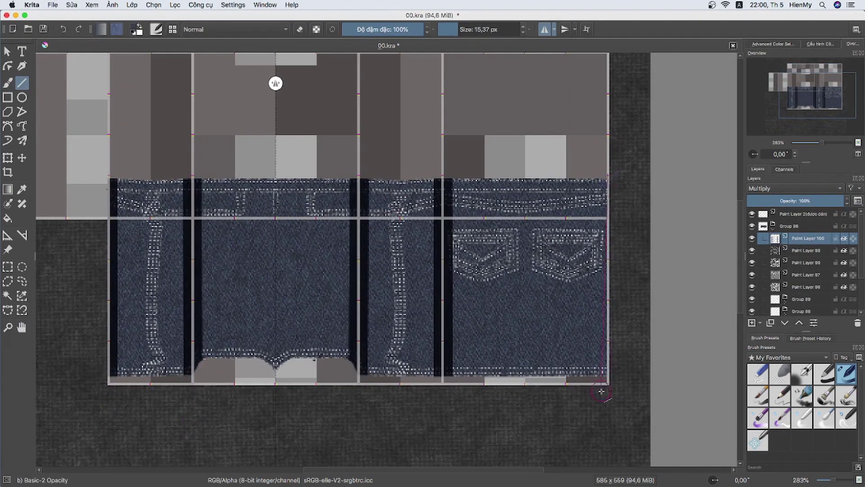
pyautogui.moveTo(604, 174); pyautogui.dragTo(601, 391)
pyautogui.moveTo(289, 341); pyautogui.dragTo(274, 401)
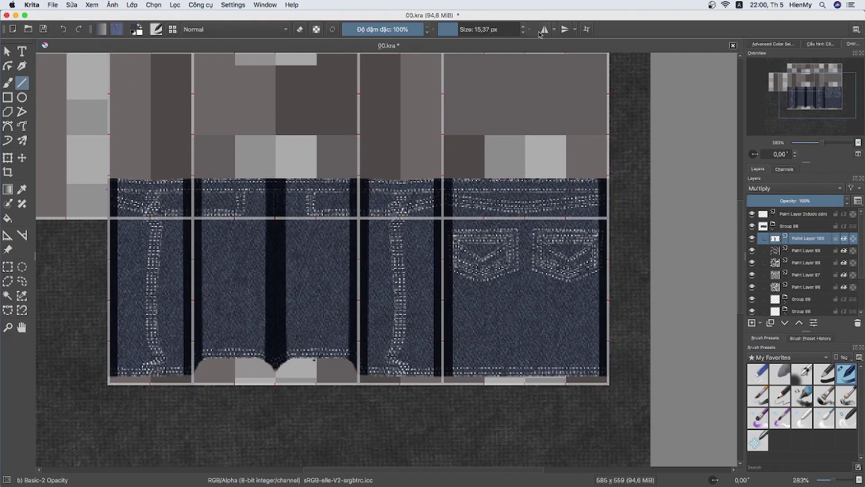
pyautogui.moveTo(524, 170); pyautogui.dragTo(524, 413)
# Pick the Blender Blur brush.
pyautogui.click(821, 421)
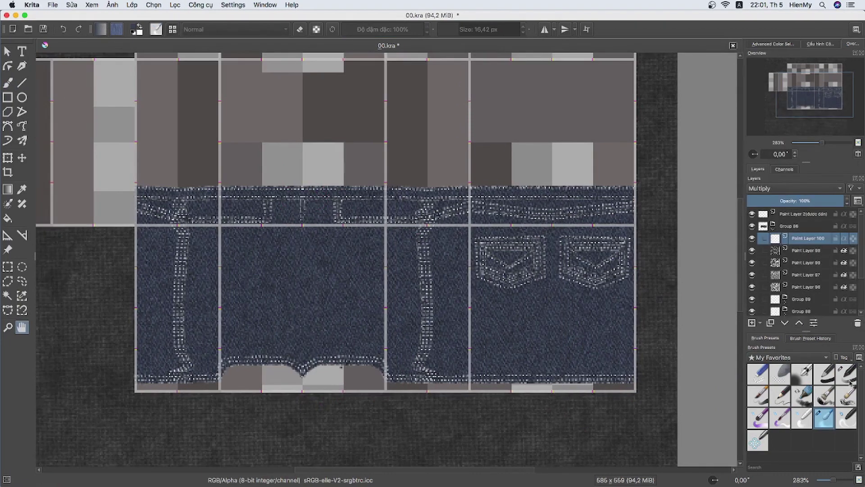
pyautogui.scroll(1, 406, 130)
pyautogui.scroll(1, 316, 136)
# Paint dark fold shadows along the middle and left seams with a small brush.
pyautogui.hotkey('ctrl', 'r')
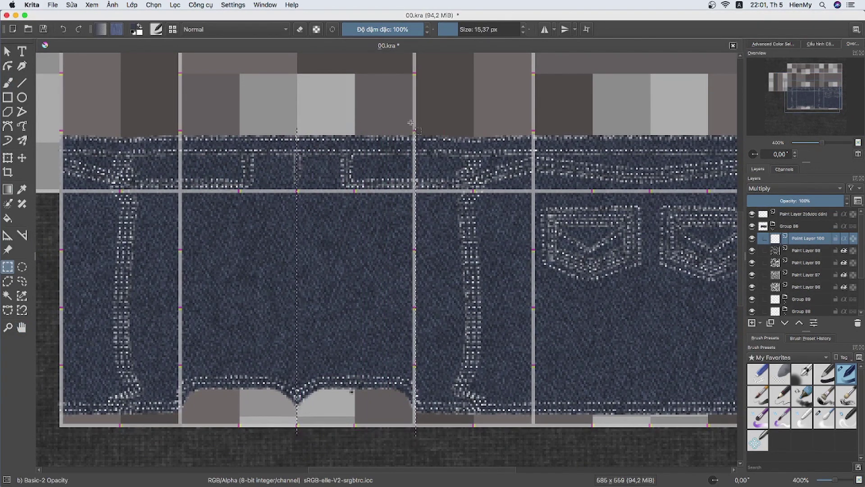
pyautogui.press('b')
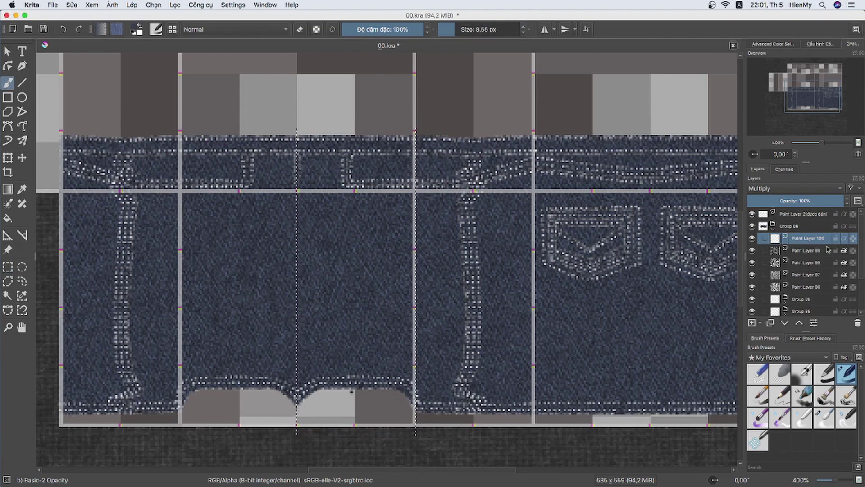
pyautogui.moveTo(419, 245); pyautogui.dragTo(420, 341)
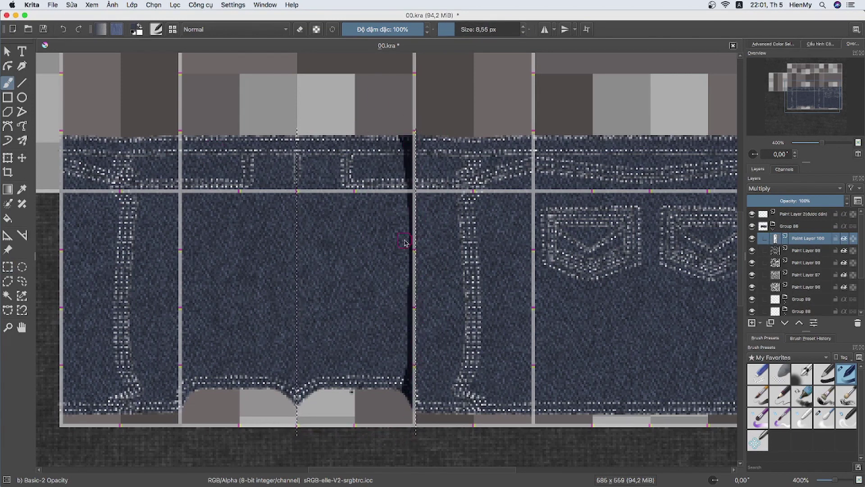
pyautogui.moveTo(413, 180); pyautogui.dragTo(396, 394)
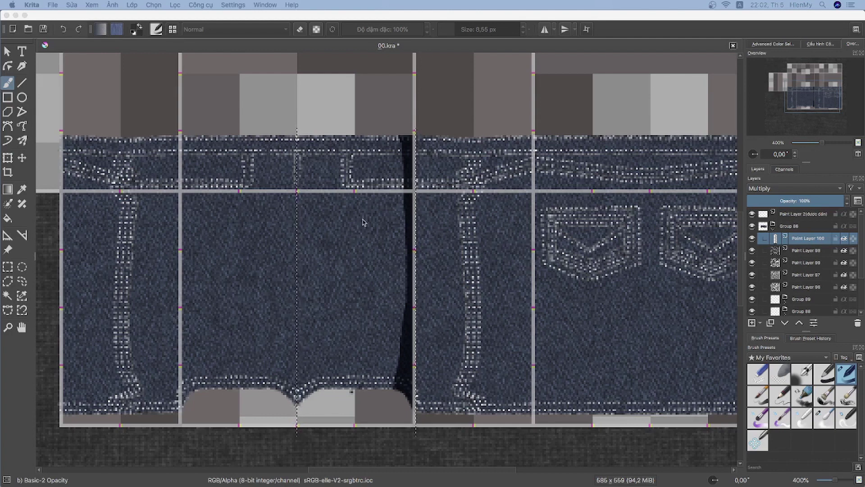
pyautogui.moveTo(396, 136); pyautogui.dragTo(408, 168)
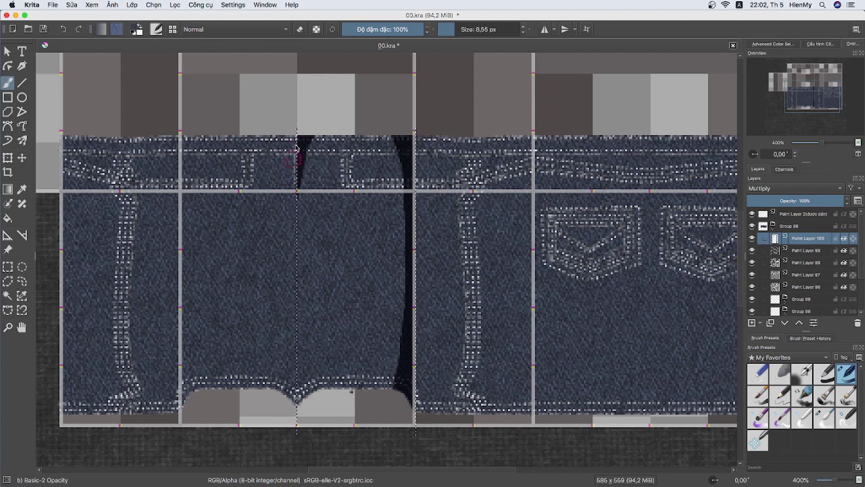
pyautogui.moveTo(303, 148); pyautogui.dragTo(294, 347)
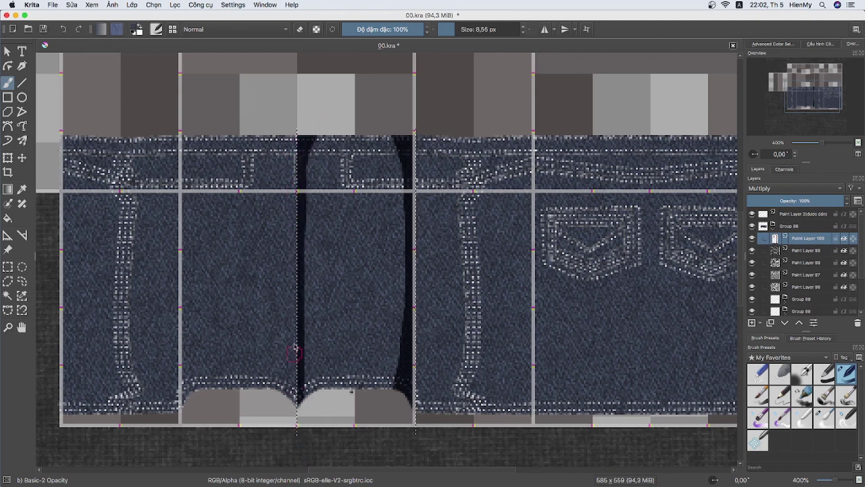
pyautogui.moveTo(314, 147)
pyautogui.mouseDown()
pyautogui.moveTo(303, 358)
pyautogui.moveTo(305, 177)
pyautogui.mouseUp()
# Soften the seam shadows with the Blender Blur brush and lower the layer opacity to about 47%.
pyautogui.click(824, 418)
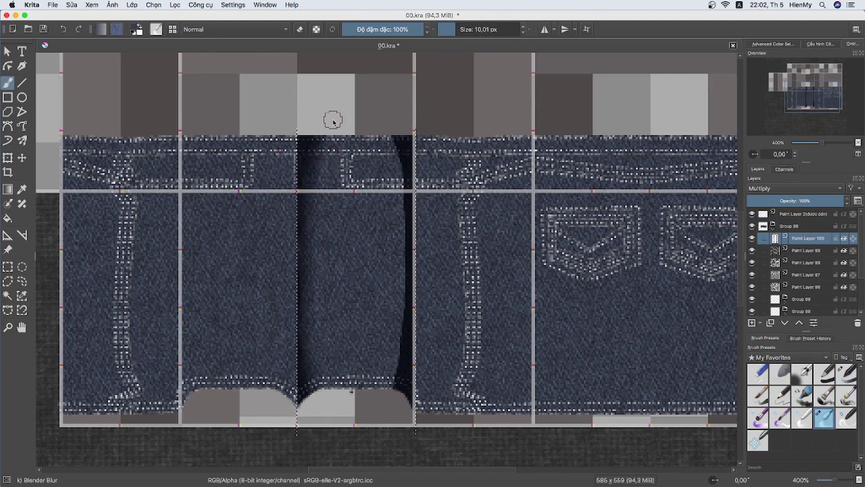
pyautogui.moveTo(395, 140)
pyautogui.mouseDown()
pyautogui.moveTo(405, 304)
pyautogui.moveTo(394, 429)
pyautogui.mouseUp()
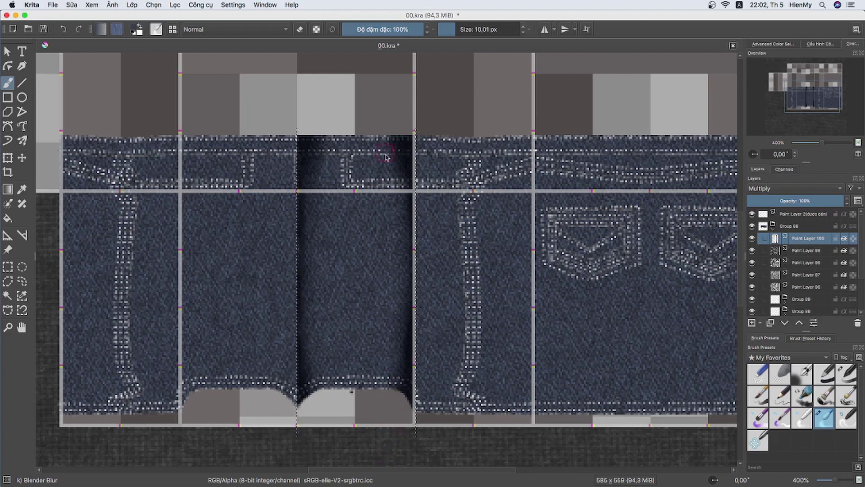
pyautogui.moveTo(408, 306); pyautogui.dragTo(399, 357)
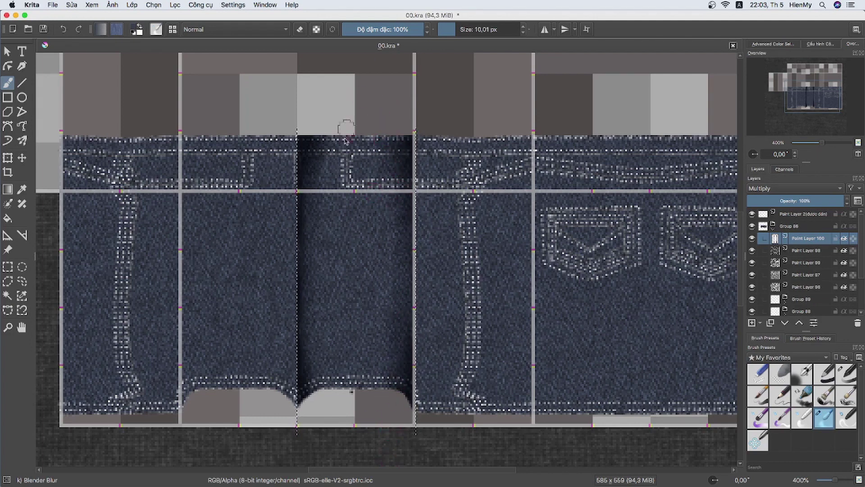
pyautogui.hotkey('ctrl', 'r')
pyautogui.hotkey('ctrl', 'shift', 'a')
pyautogui.moveTo(811, 200); pyautogui.dragTo(785, 200)
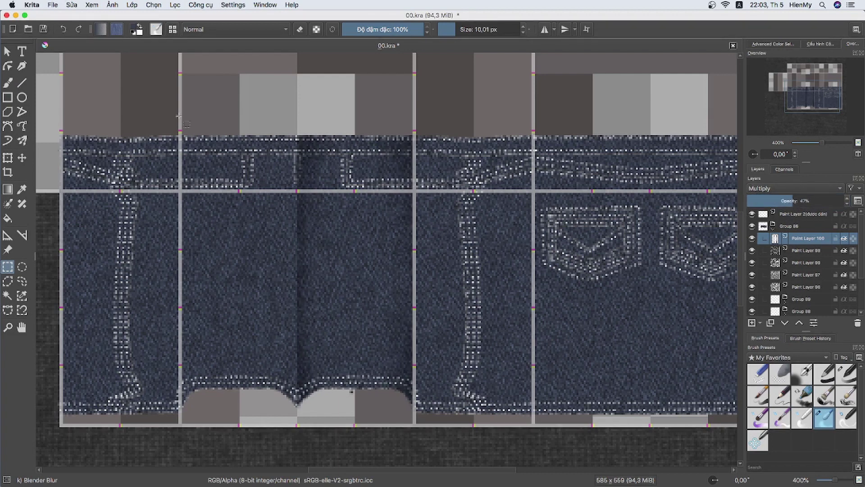
# Duplicate the fold shading layer and set the original to about half opacity.
pyautogui.moveTo(179, 117); pyautogui.dragTo(416, 429)
pyautogui.hotkey('ctrl', 'j')
pyautogui.click(132, 5)
pyautogui.click(271, 87)
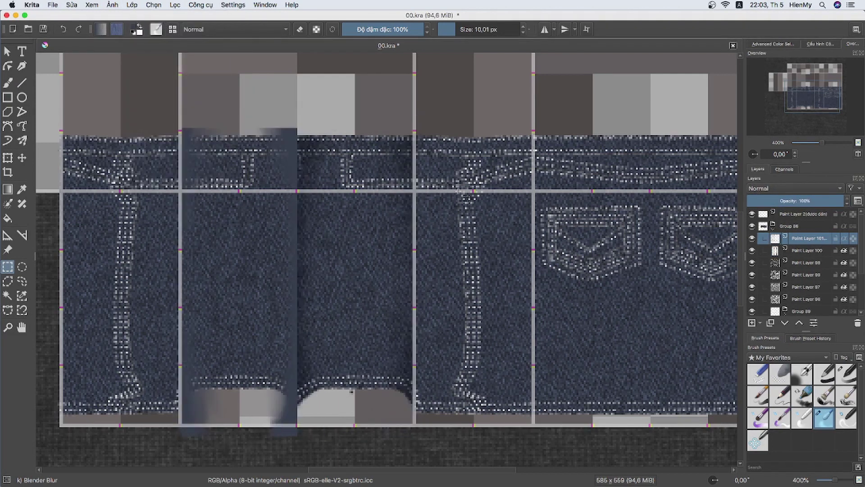
pyautogui.click(795, 189)
pyautogui.click(766, 212)
pyautogui.moveTo(838, 200); pyautogui.dragTo(797, 206)
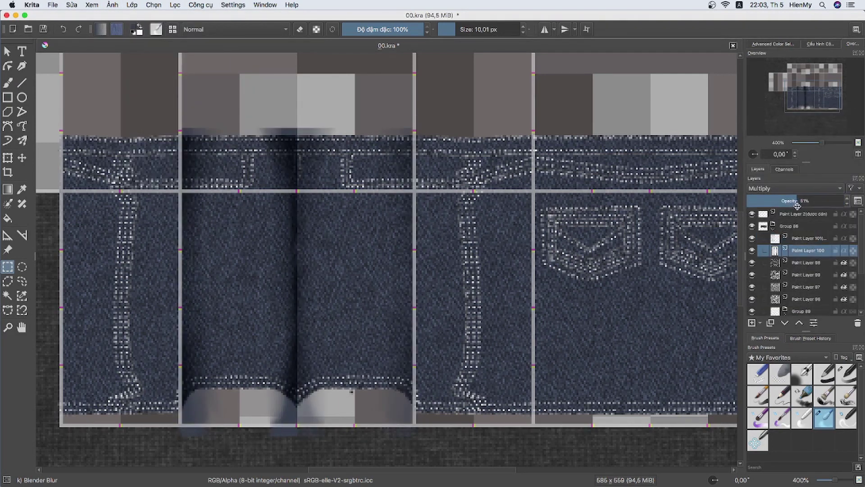
pyautogui.click(806, 238)
pyautogui.hotkey('ctrl', 'e')
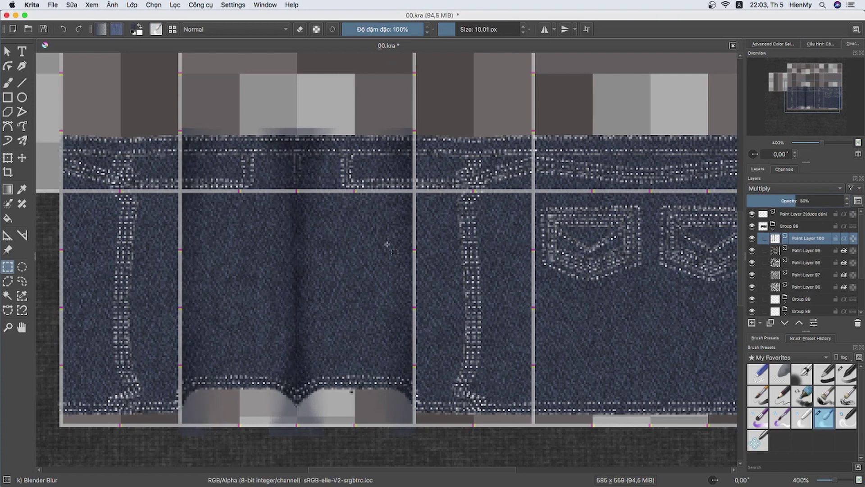
pyautogui.hotkey('ctrl', 'z')
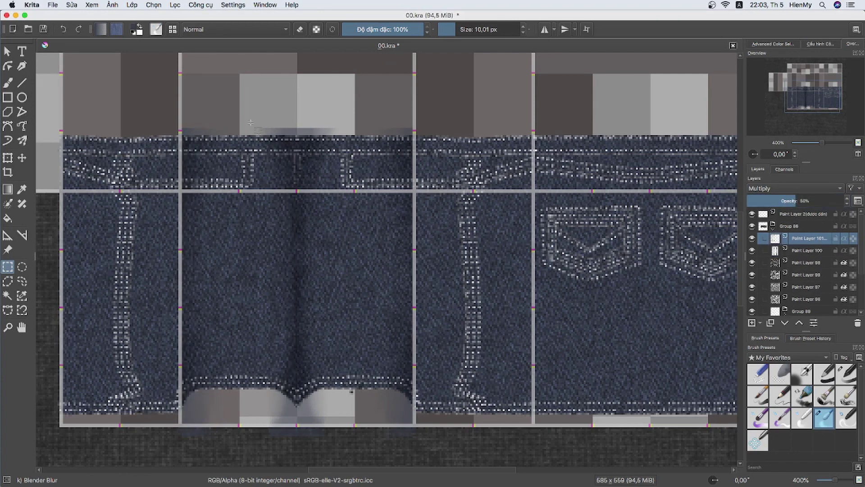
# Copy part of the shading to a new layer, mirror it horizontally, set Multiply and merge down.
pyautogui.moveTo(63, 438); pyautogui.dragTo(60, 438)
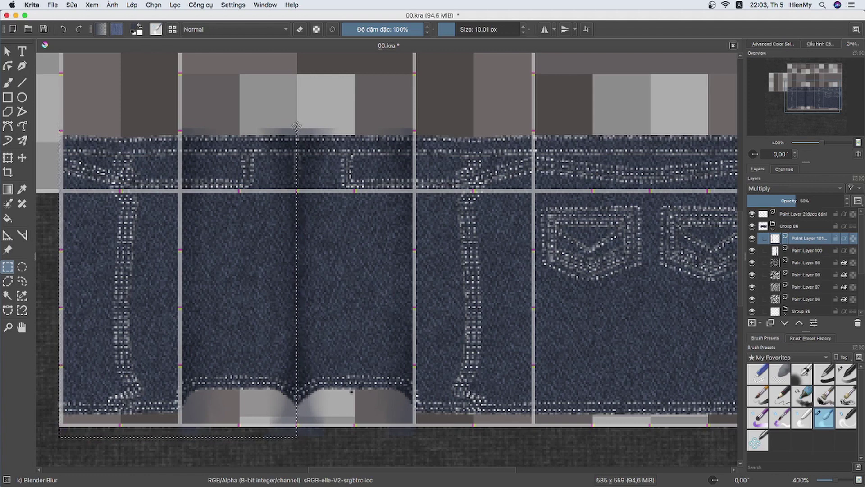
pyautogui.hotkey('ctrl', 'j')
pyautogui.click(132, 4)
pyautogui.click(271, 140)
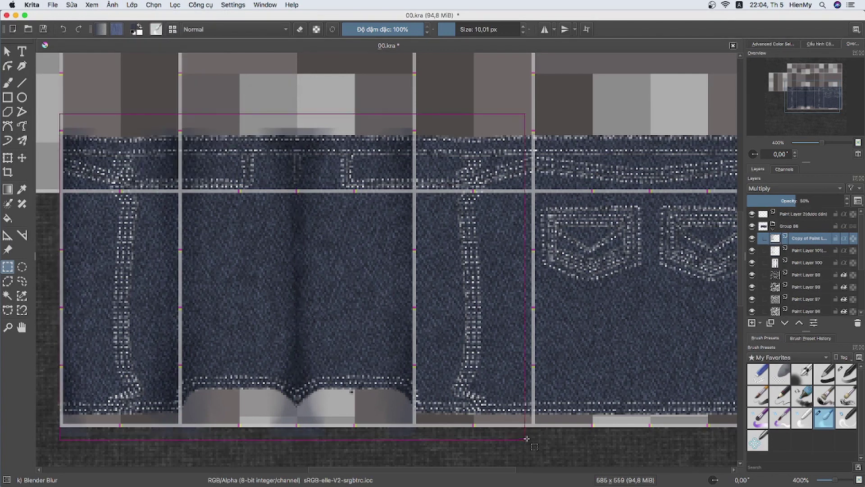
pyautogui.click(132, 4)
pyautogui.click(199, 185)
pyautogui.hotkey('ctrl', 'j')
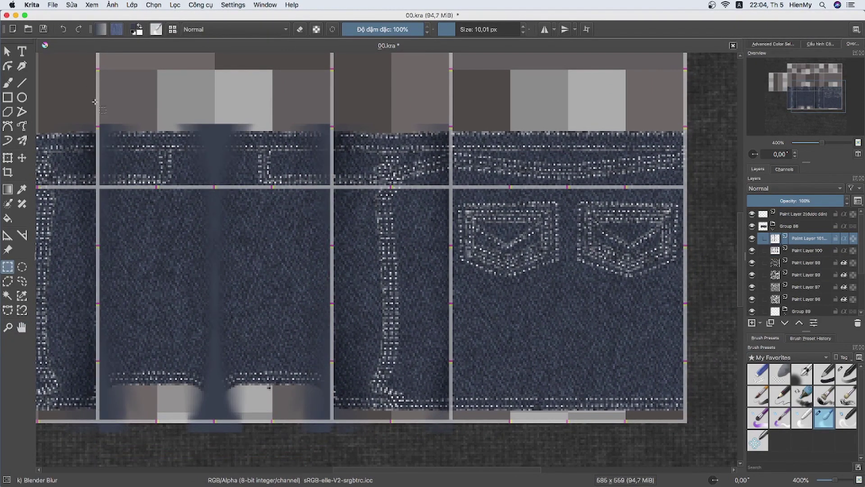
pyautogui.click(132, 5)
pyautogui.click(262, 92)
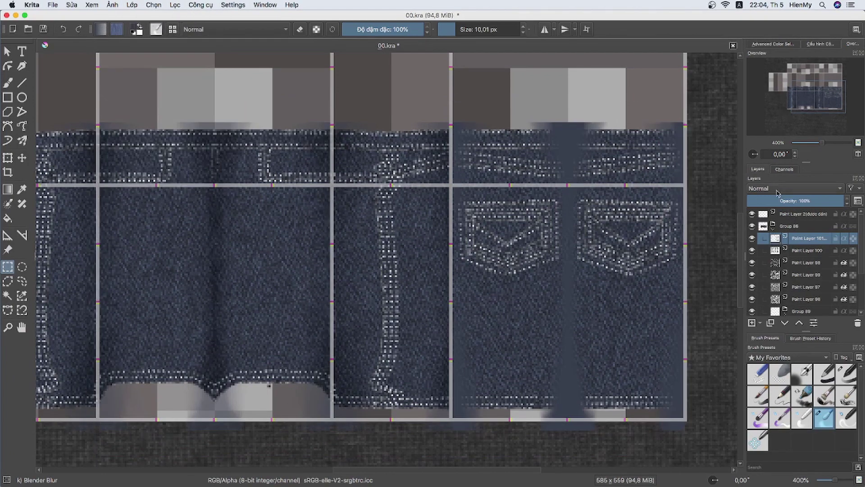
pyautogui.click(777, 189)
pyautogui.click(775, 149)
pyautogui.hotkey('ctrl', 'e')
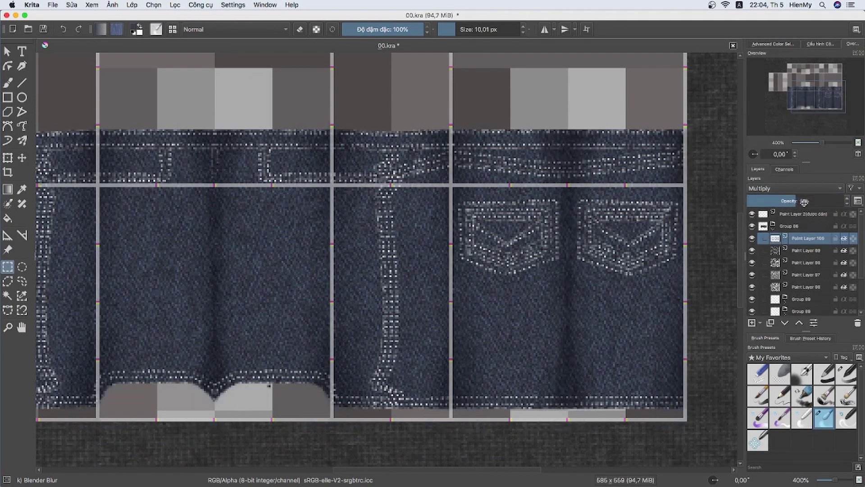
# Enable Drop Shadow in Layer Style for a layer in Group 88.
pyautogui.hscroll(-5, 369, 318)
pyautogui.press('/')
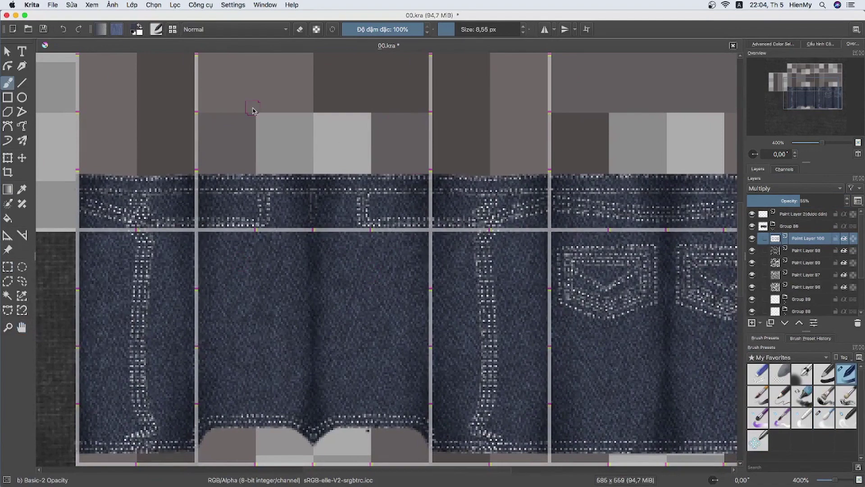
pyautogui.press('e')
pyautogui.scroll(-3, 582, 183)
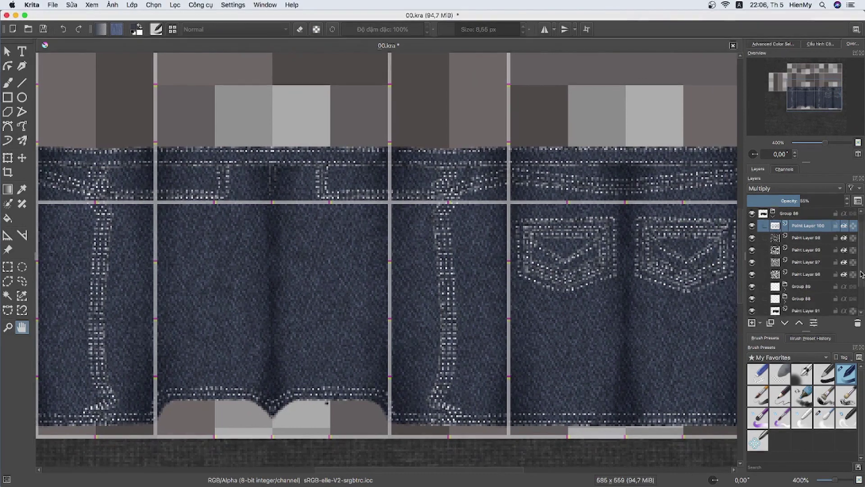
pyautogui.click(811, 300)
pyautogui.click(175, 4)
pyautogui.click(151, 180)
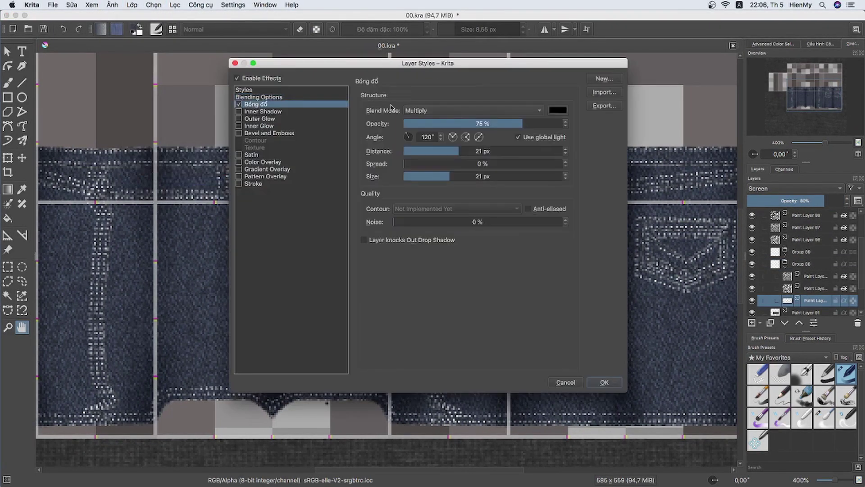
# Try Normal and Overlay shadow blending, wider spread and 55% opacity, then close the dialog.
pyautogui.click(526, 110)
pyautogui.click(451, 94)
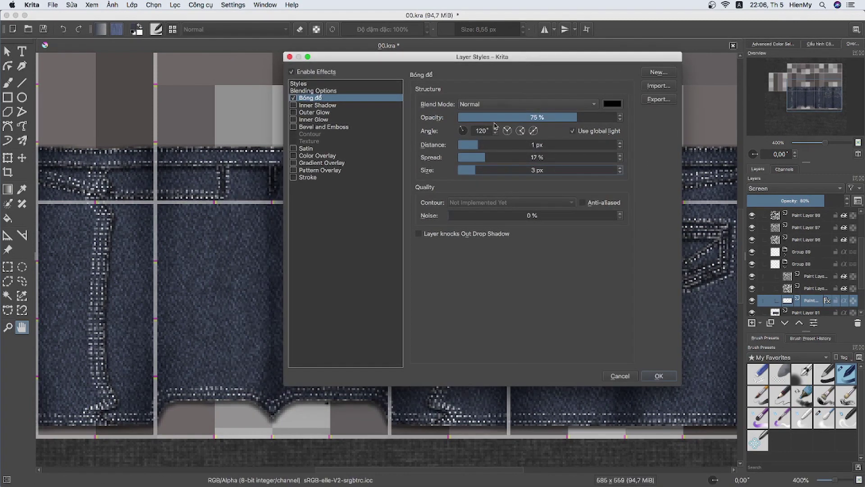
pyautogui.click(492, 157)
pyautogui.click(527, 104)
pyautogui.click(478, 149)
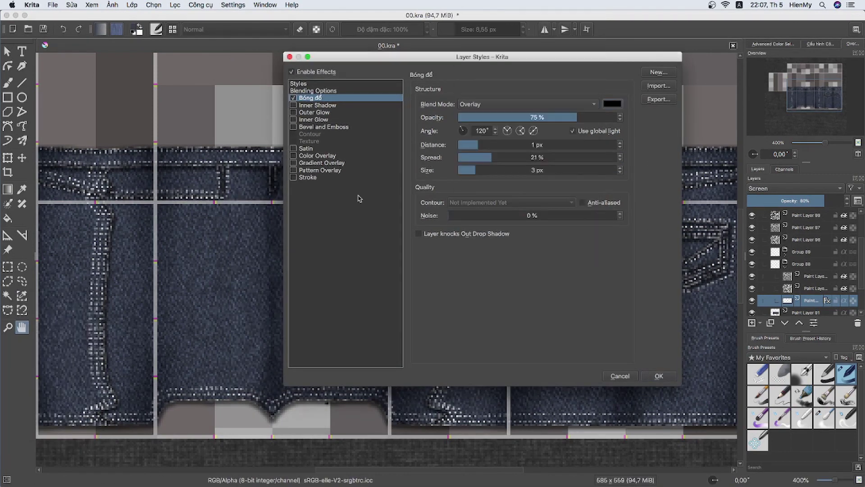
pyautogui.click(544, 117)
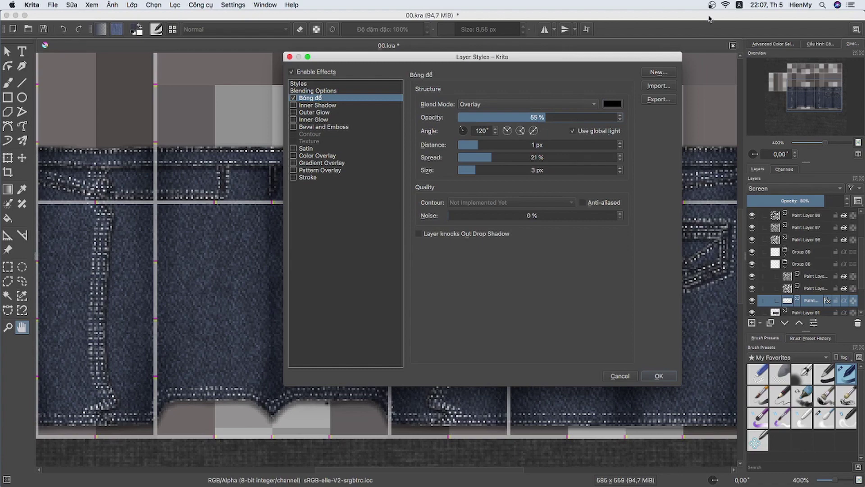
pyautogui.press('Return')
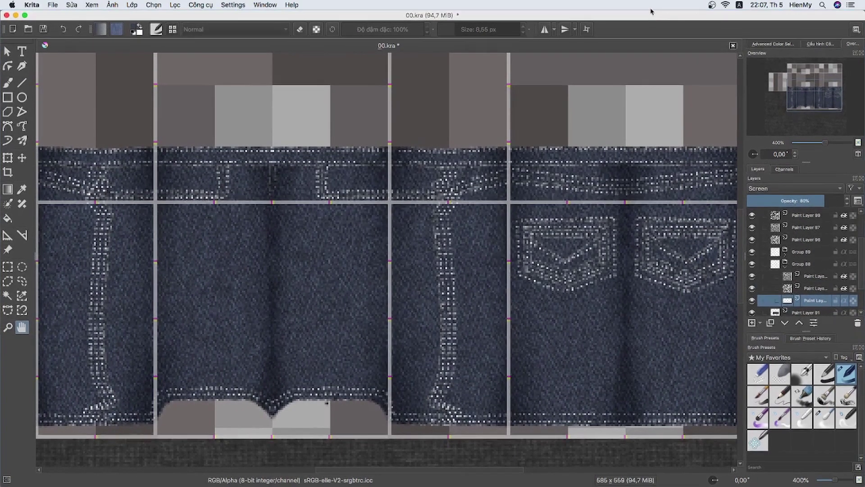
# Reopen the drop shadow with a dark blue-grey colour, tighter distance and about 20% spread.
pyautogui.click(131, 5)
pyautogui.click(149, 180)
pyautogui.click(558, 110)
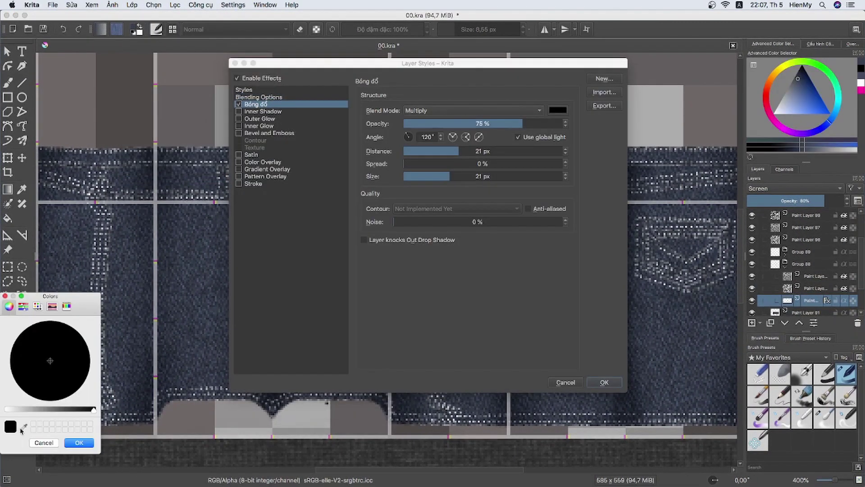
pyautogui.moveTo(93, 409); pyautogui.dragTo(68, 409)
pyautogui.click(79, 443)
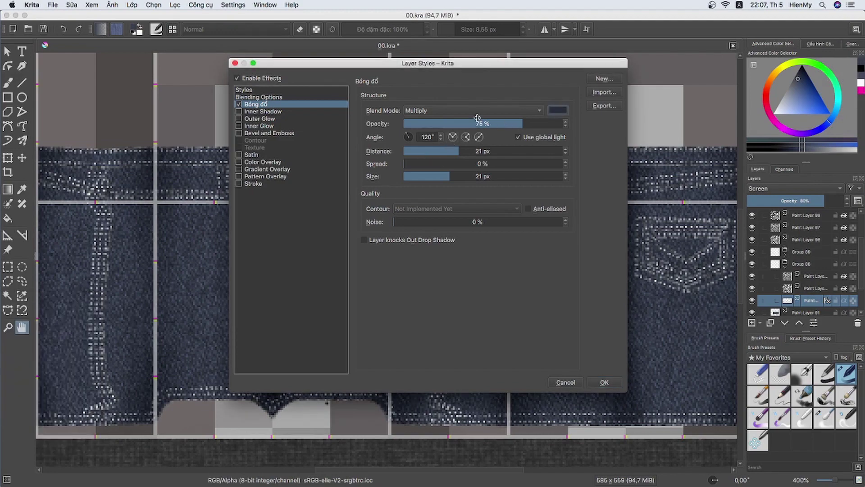
pyautogui.moveTo(457, 151)
pyautogui.mouseDown()
pyautogui.moveTo(424, 151)
pyautogui.moveTo(421, 175)
pyautogui.mouseUp()
pyautogui.click(435, 163)
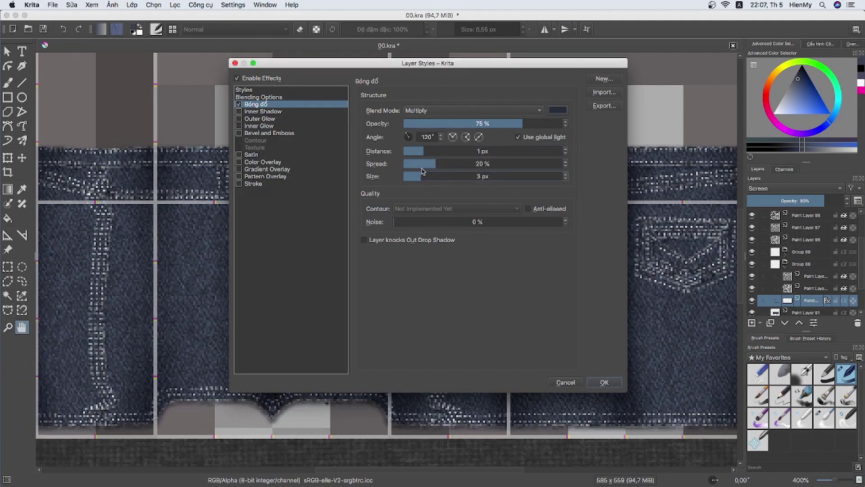
pyautogui.moveTo(501, 123); pyautogui.dragTo(585, 124)
# Enlarge the shadow size, widen spread to about 25%, drop opacity to about 40% and apply.
pyautogui.moveTo(496, 63); pyautogui.dragTo(545, 85)
pyautogui.click(474, 198)
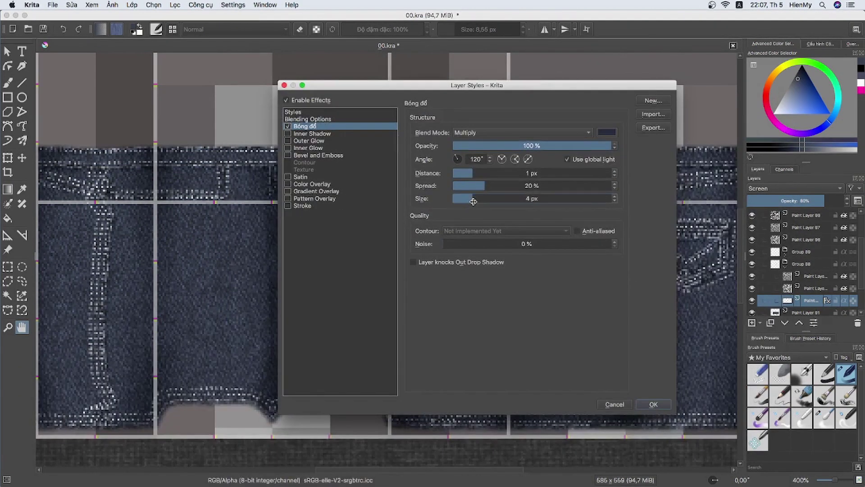
pyautogui.click(495, 185)
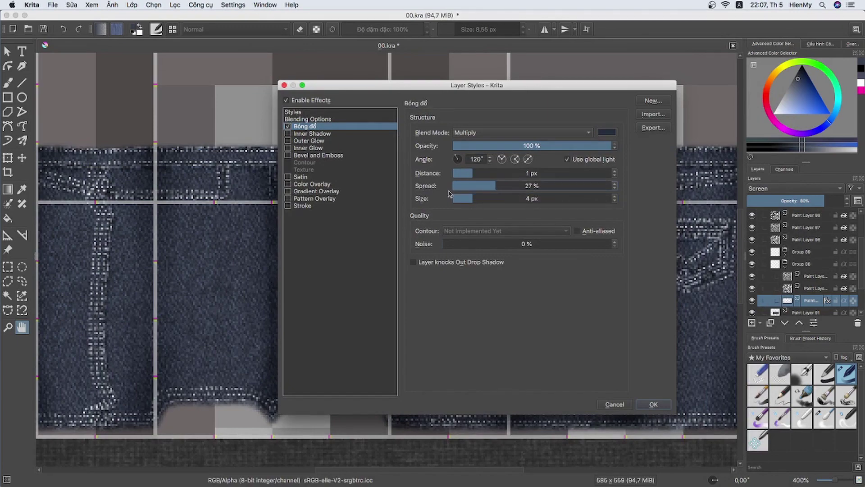
pyautogui.moveTo(509, 89)
pyautogui.mouseDown()
pyautogui.moveTo(357, 243)
pyautogui.moveTo(443, 89)
pyautogui.mouseUp()
pyautogui.press('Return')
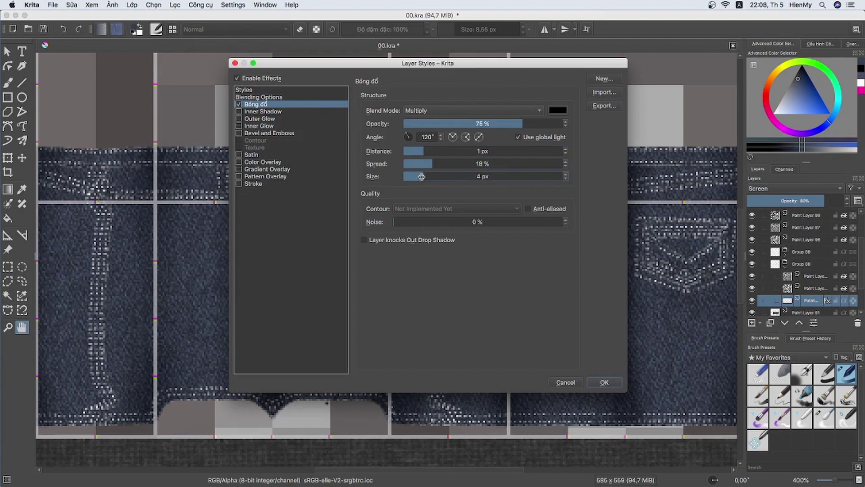
pyautogui.click(486, 123)
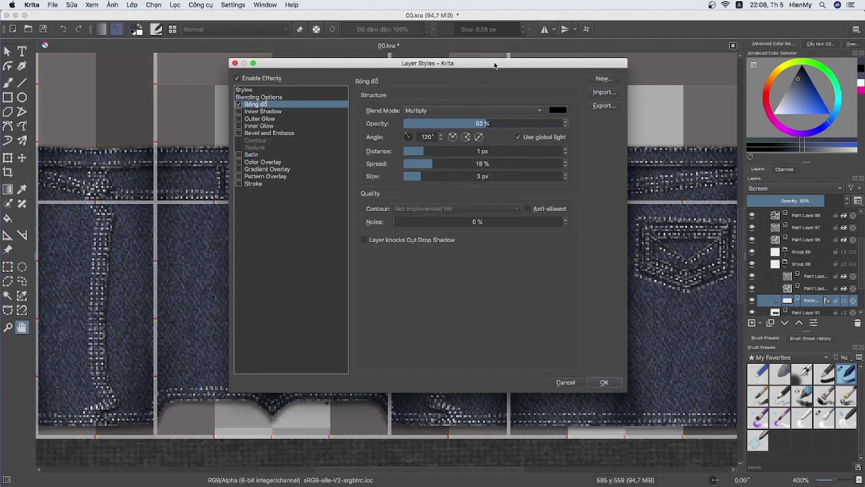
pyautogui.moveTo(496, 64); pyautogui.dragTo(634, 74)
pyautogui.moveTo(614, 134); pyautogui.dragTo(607, 137)
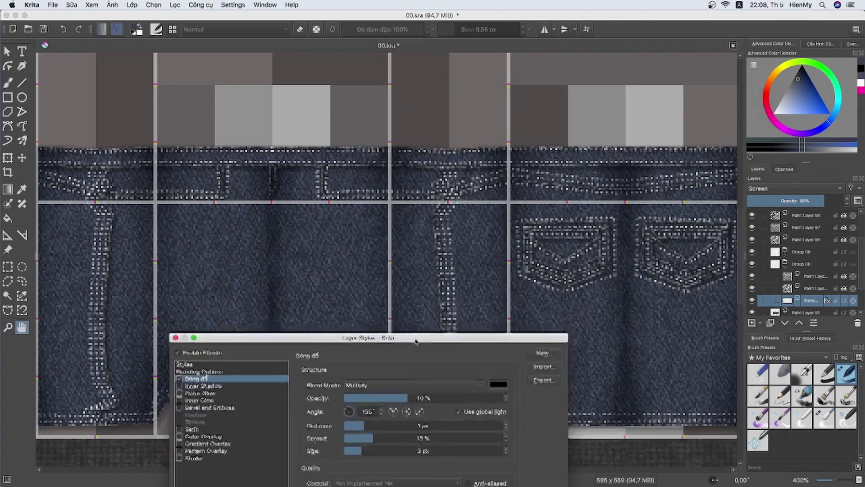
pyautogui.click(581, 413)
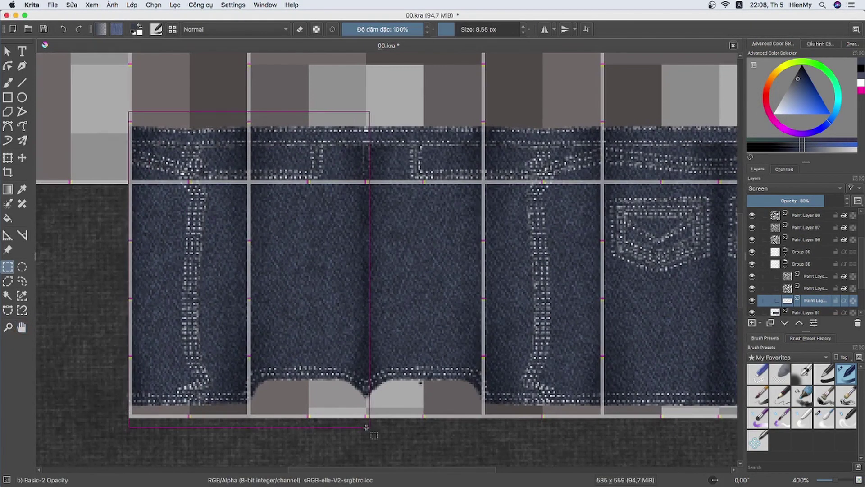
# Brighten the front-left panels with a lightness adjustment and lower layer opacity to about two thirds.
pyautogui.moveTo(131, 113); pyautogui.dragTo(370, 419)
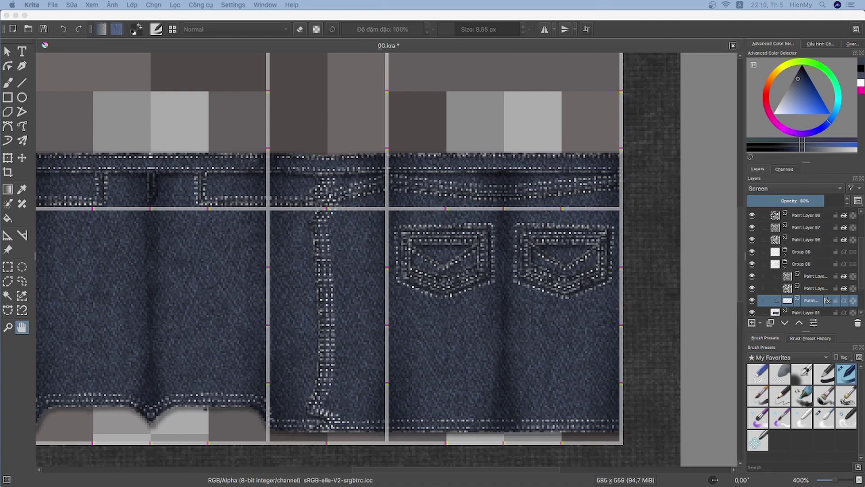
pyautogui.click(789, 196)
pyautogui.moveTo(389, 294); pyautogui.dragTo(397, 289)
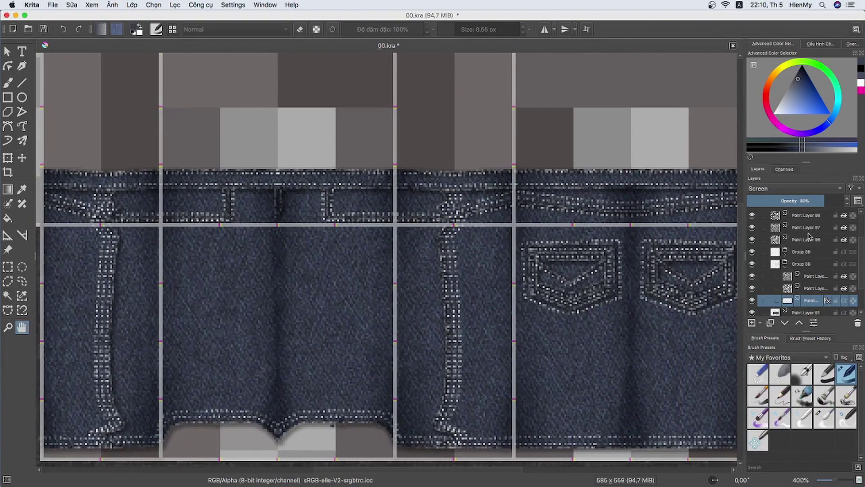
pyautogui.click(175, 4)
pyautogui.moveTo(175, 134)
pyautogui.click(315, 92)
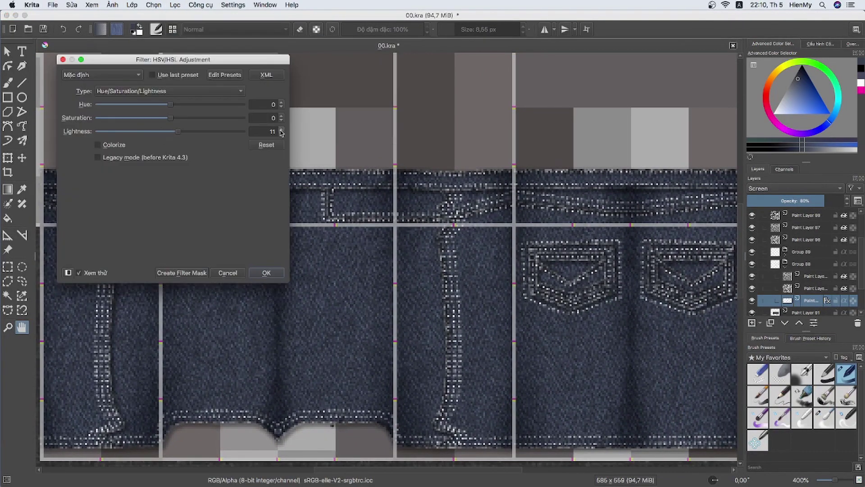
pyautogui.click(266, 273)
pyautogui.moveTo(825, 201); pyautogui.dragTo(806, 201)
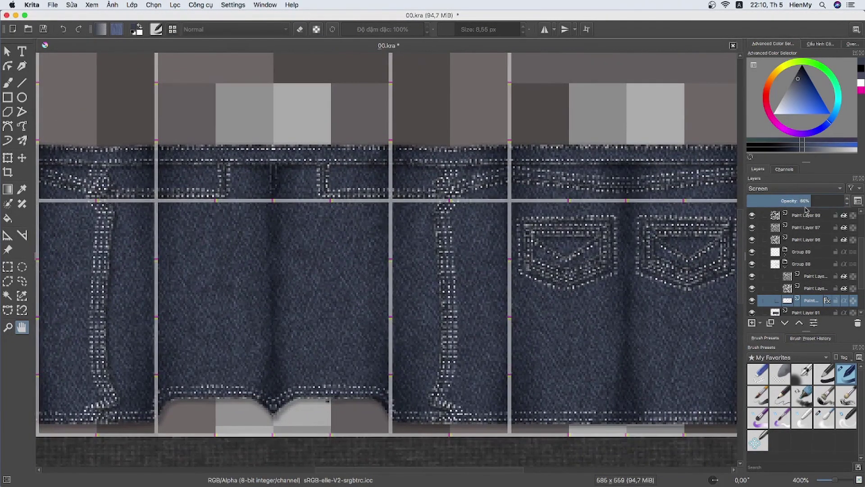
# Collapse Group 88 and add a new Paint Layer 101 above Paint Layer 100.
pyautogui.click(785, 266)
pyautogui.click(804, 228)
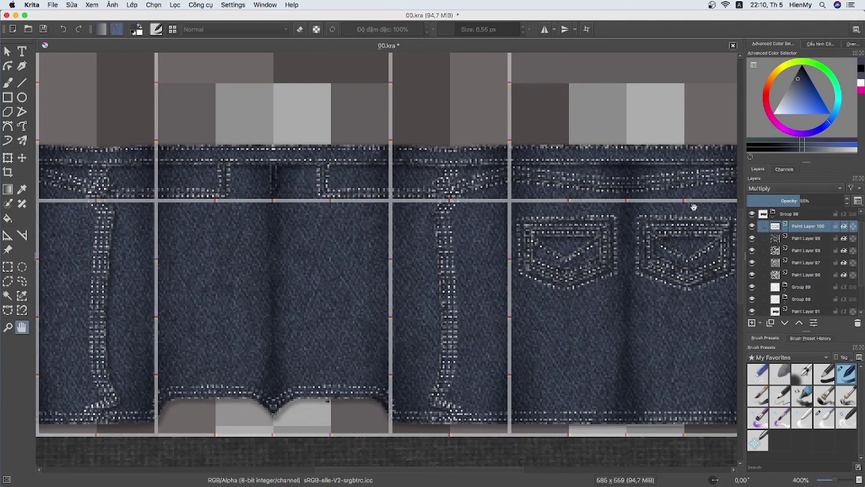
pyautogui.press('b')
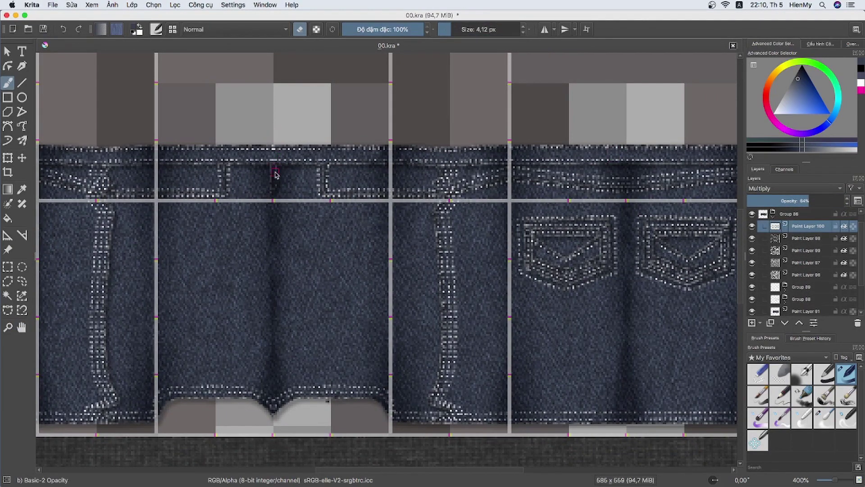
pyautogui.hscroll(5, 505, 196)
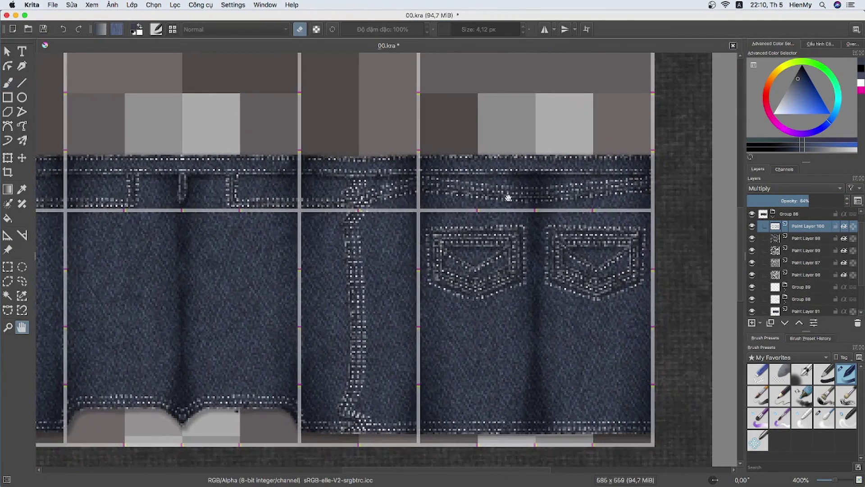
pyautogui.press('h')
pyautogui.hscroll(-3, 451, 225)
pyautogui.hscroll(-3, 416, 266)
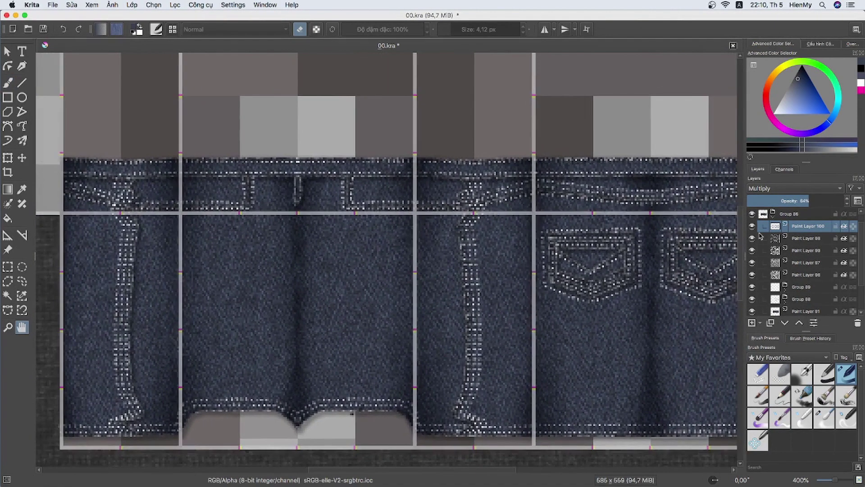
pyautogui.press('Insert')
pyautogui.hscroll(-1, 694, 258)
# Set the new layer to Multiply, enable horizontal mirror, thin the brush, and outline the belt loop in dark.
pyautogui.press('b')
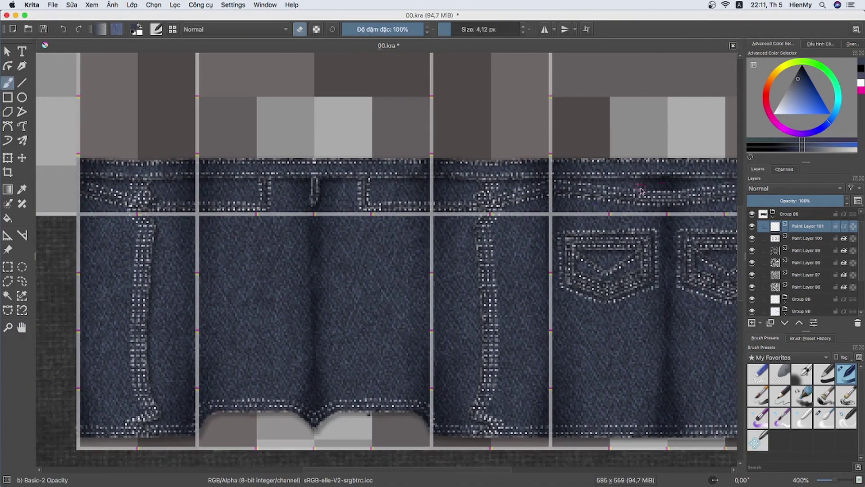
pyautogui.click(793, 189)
pyautogui.click(798, 230)
pyautogui.click(544, 30)
pyautogui.click(847, 44)
pyautogui.press('+')
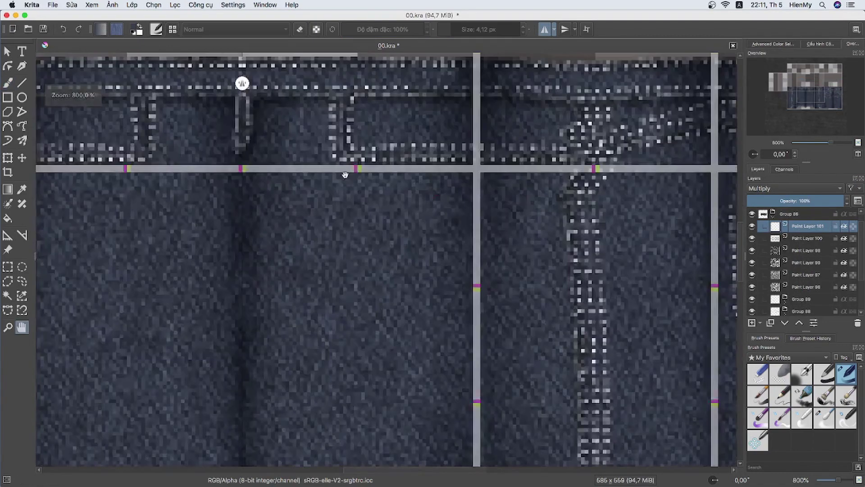
pyautogui.moveTo(451, 29); pyautogui.dragTo(444, 29)
pyautogui.moveTo(164, 168)
pyautogui.mouseDown()
pyautogui.moveTo(189, 170)
pyautogui.moveTo(255, 232)
pyautogui.moveTo(467, 235)
pyautogui.mouseUp()
# Darken the edge beside the side seam and curve its shadow down into the hem.
pyautogui.scroll(-3, 468, 233)
pyautogui.scroll(-3, 468, 232)
pyautogui.scroll(5, 471, 229)
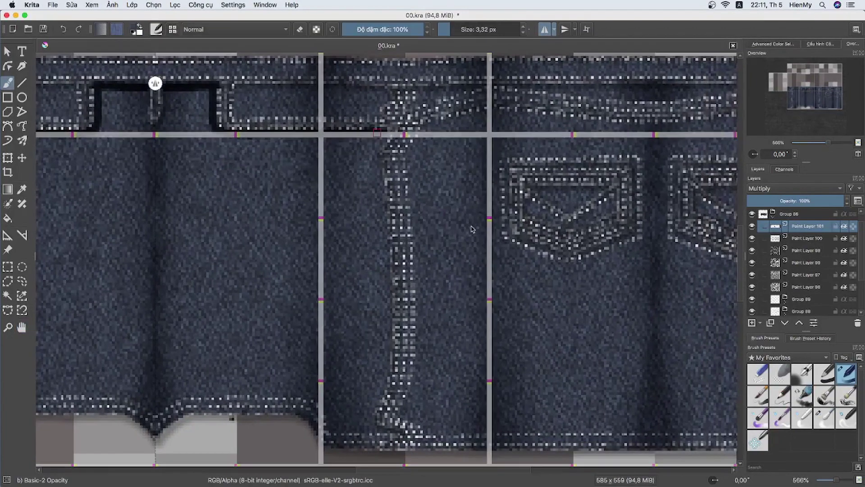
pyautogui.moveTo(381, 174)
pyautogui.mouseDown()
pyautogui.moveTo(388, 334)
pyautogui.moveTo(378, 395)
pyautogui.moveTo(401, 434)
pyautogui.mouseUp()
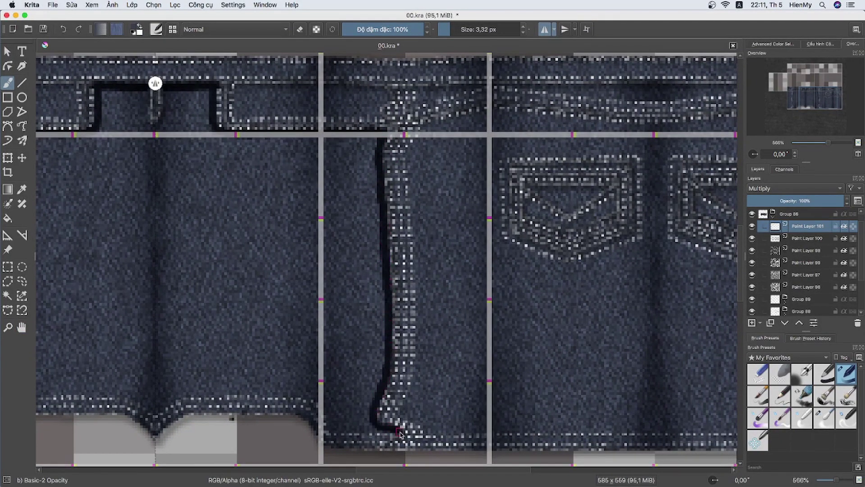
pyautogui.moveTo(390, 87); pyautogui.dragTo(378, 113)
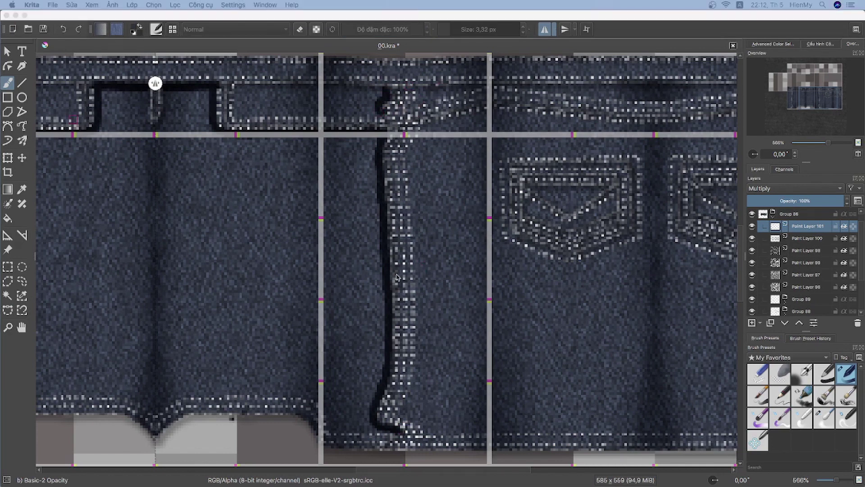
# Switch brush smoothing to Stabilizer and draw a dark line along the top waistband seam.
pyautogui.click(820, 44)
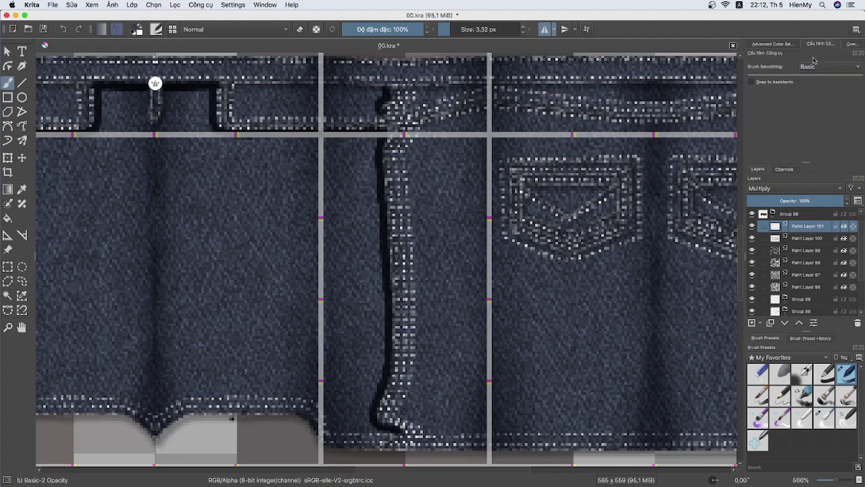
pyautogui.click(830, 66)
pyautogui.click(814, 91)
pyautogui.moveTo(237, 86); pyautogui.dragTo(360, 93)
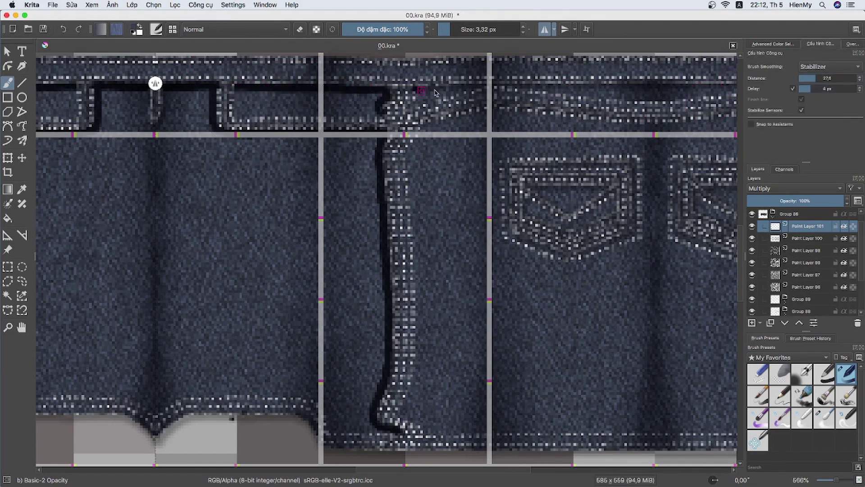
# On the shadow layer, shade the waistband's lower edge dark from right to left.
pyautogui.hscroll(10, 265, 90)
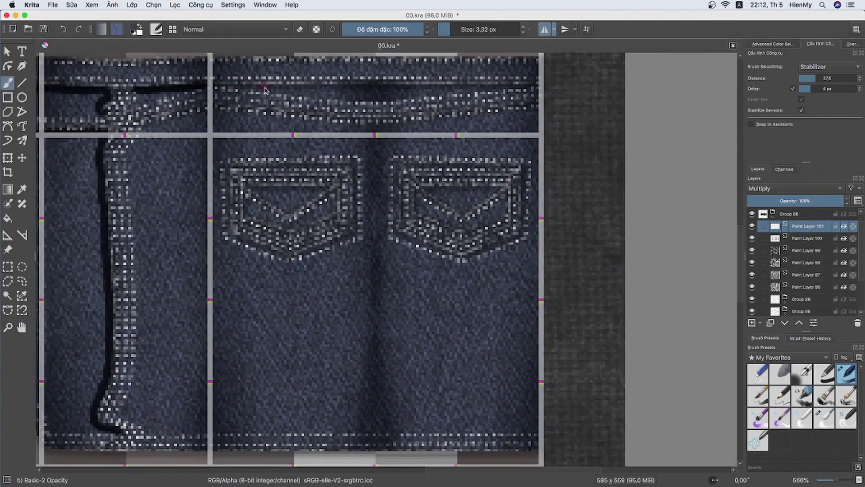
pyautogui.scroll(-2, 806, 271)
pyautogui.click(818, 296)
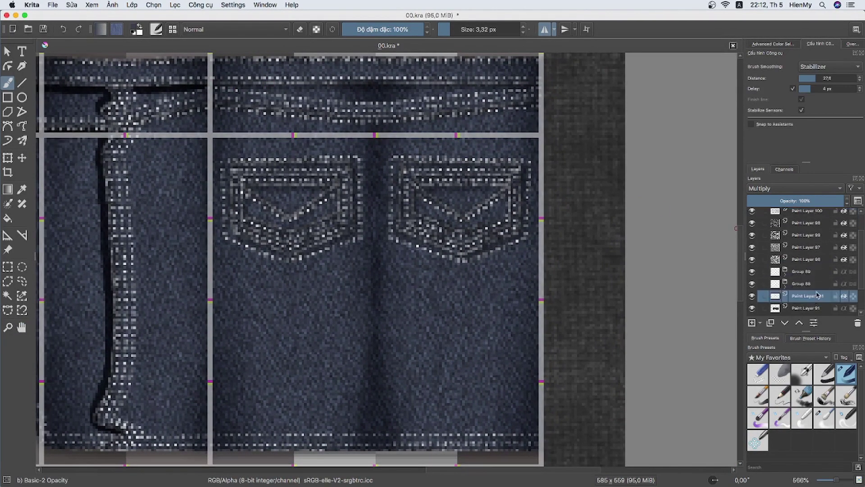
pyautogui.moveTo(212, 87); pyautogui.dragTo(526, 88)
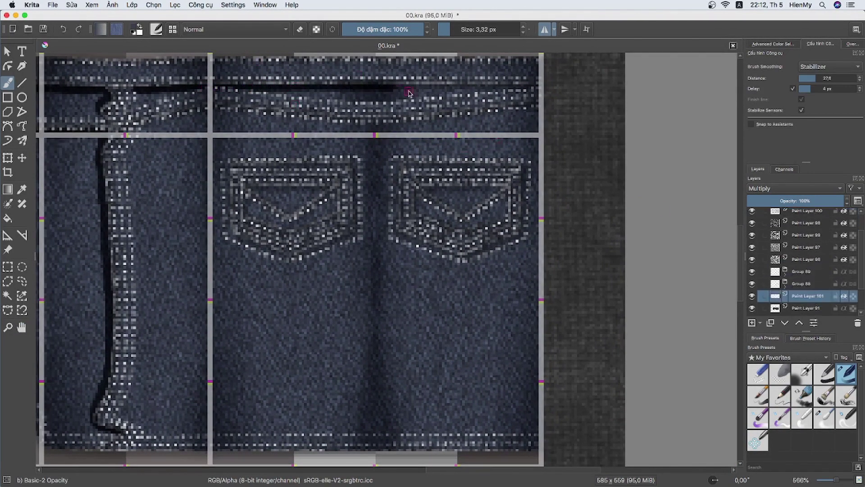
pyautogui.moveTo(135, 125); pyautogui.dragTo(491, 115)
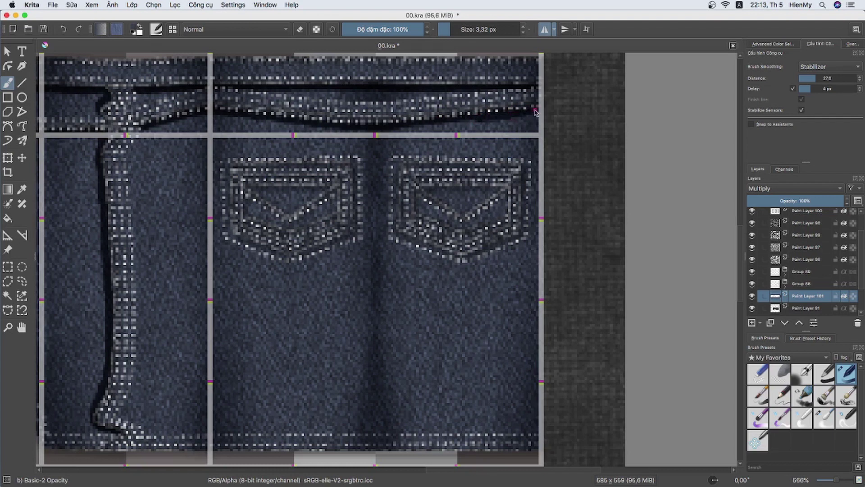
pyautogui.moveTo(406, 123); pyautogui.dragTo(512, 117)
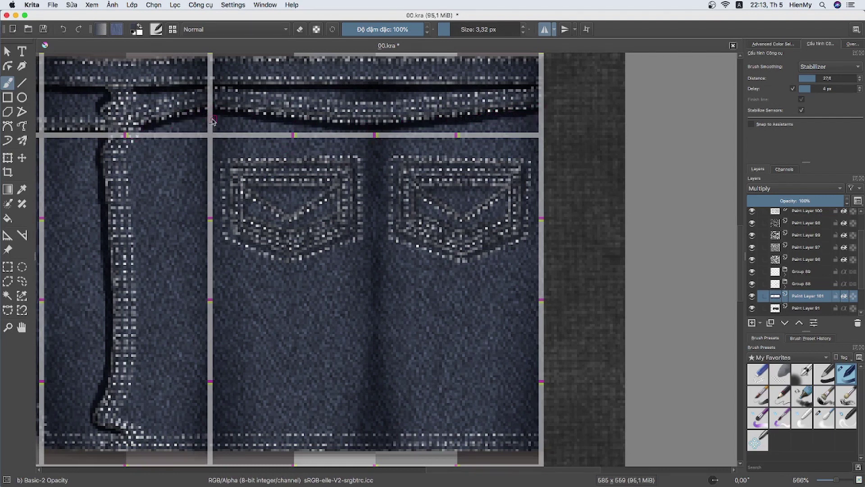
# Trace dark Bezier curve outlines around the left and right back pockets.
pyautogui.hotkey('shift', 'b')
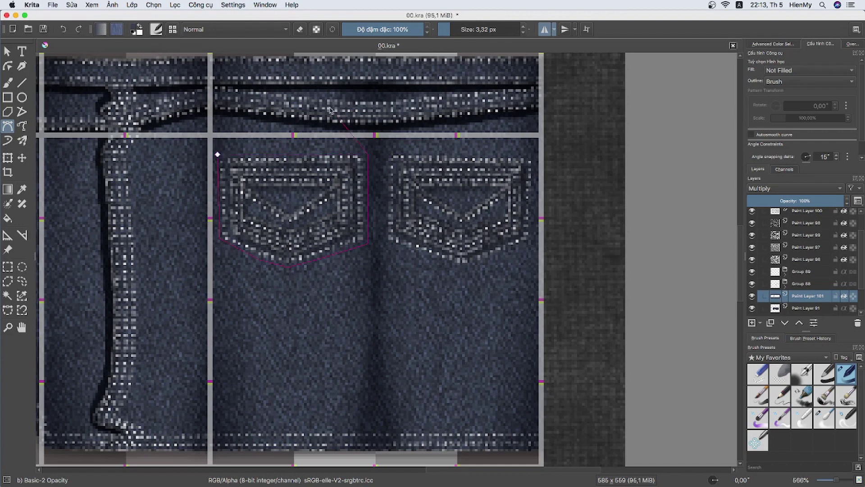
pyautogui.click(218, 154)
pyautogui.click(245, 186)
pyautogui.click(329, 187)
pyautogui.doubleClick(335, 205)
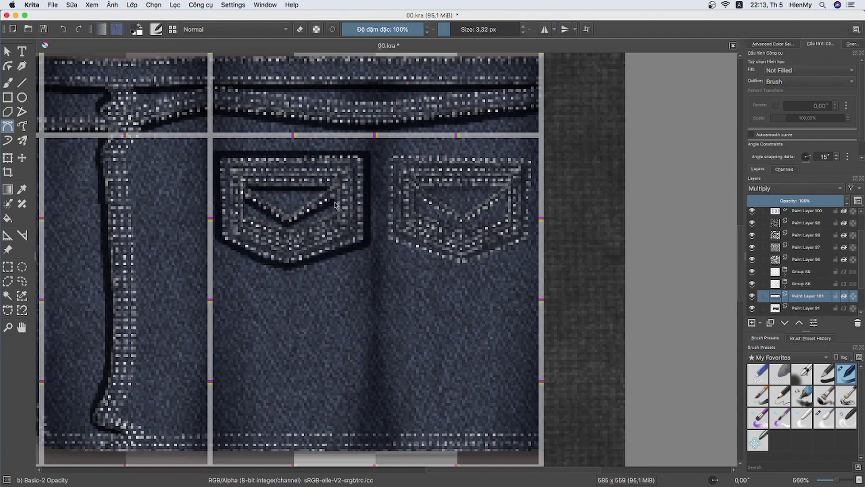
pyautogui.click(386, 154)
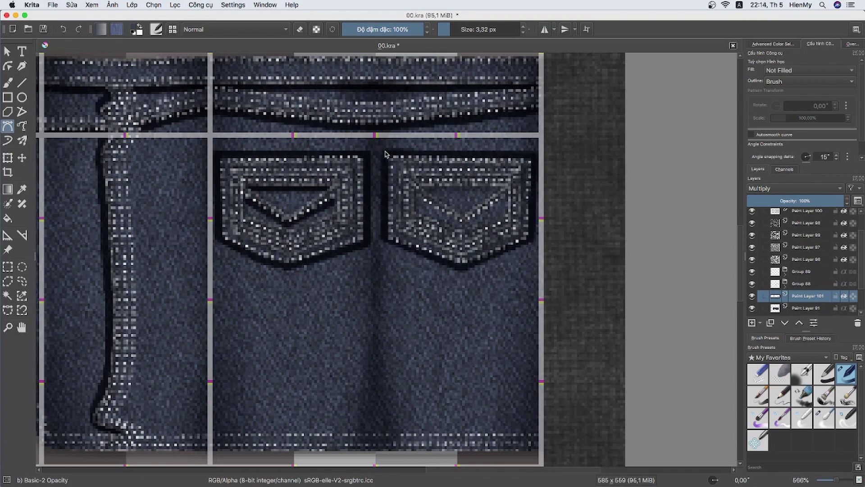
pyautogui.click(501, 191)
pyautogui.doubleClick(503, 211)
# Trace a dark Bezier line along the left hem edge through the crotch notch.
pyautogui.moveTo(183, 366)
pyautogui.mouseDown()
pyautogui.moveTo(369, 234)
pyautogui.moveTo(520, 211)
pyautogui.mouseUp()
pyautogui.click(7, 125)
pyautogui.click(73, 388)
pyautogui.click(230, 389)
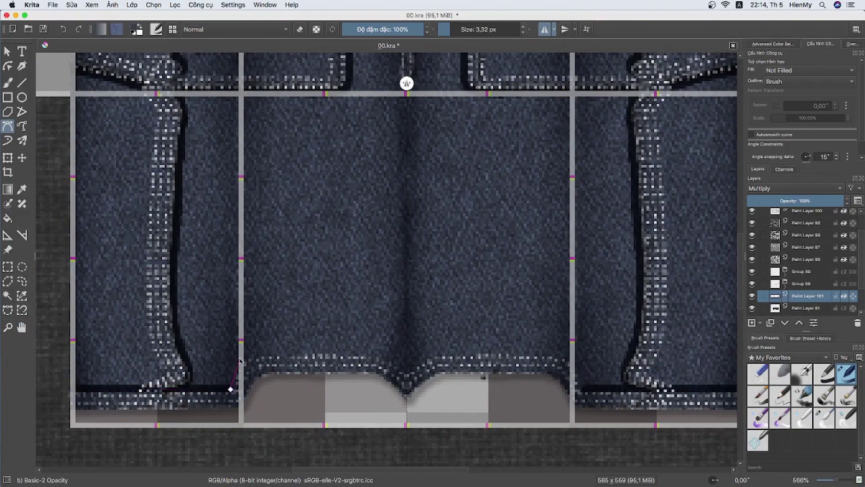
pyautogui.click(323, 351)
pyautogui.click(406, 370)
pyautogui.doubleClick(489, 351)
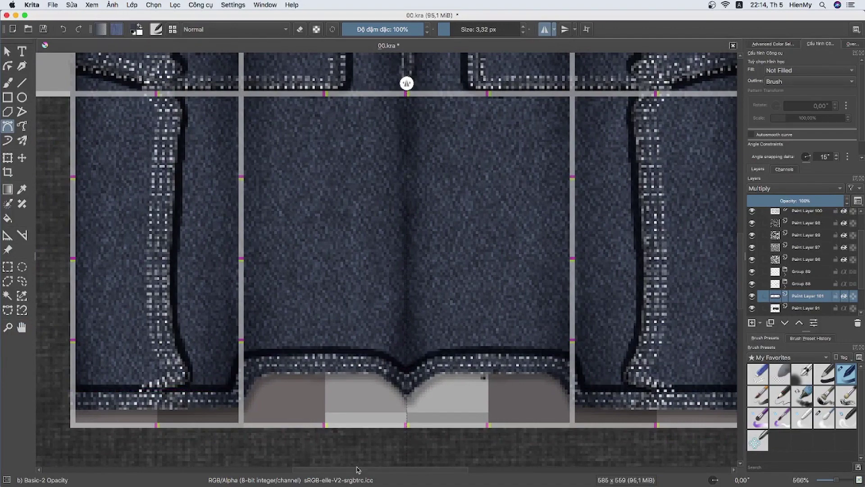
pyautogui.hscroll(-3, 264, 407)
# Add a second dark Bezier line along the bottom of the hem.
pyautogui.press('Escape')
pyautogui.click(351, 371)
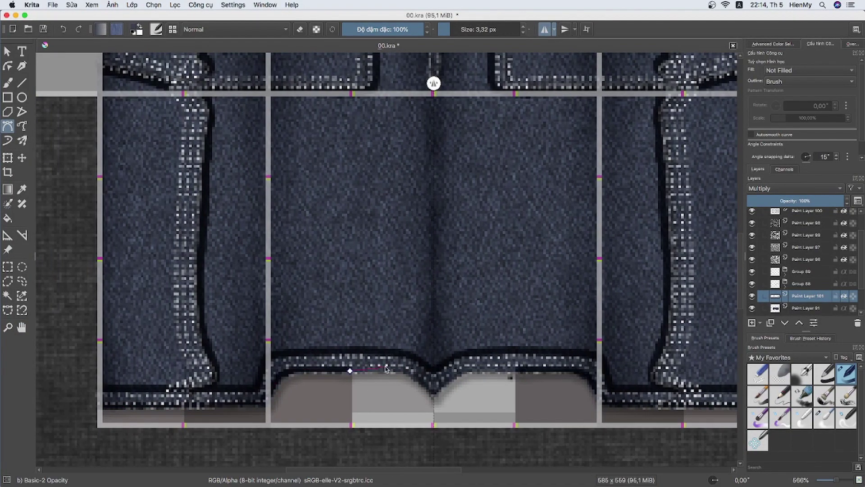
pyautogui.hscroll(10, 432, 396)
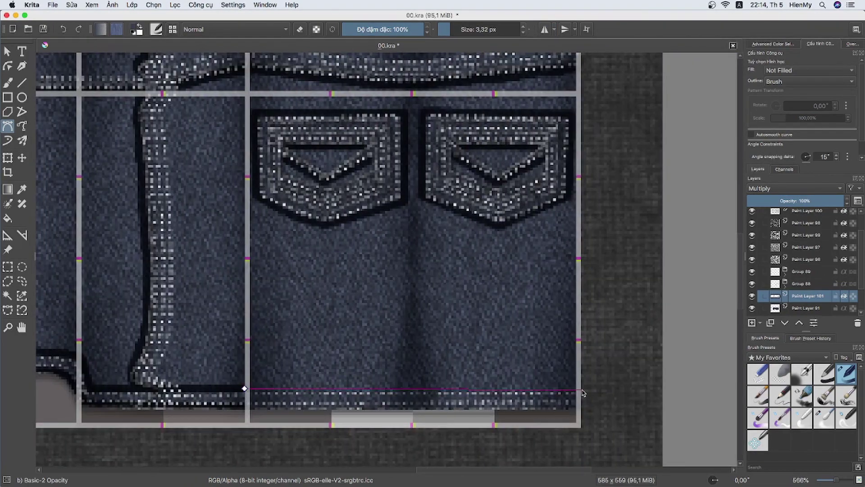
pyautogui.doubleClick(583, 393)
# With mirror on, draw mirrored dark Bezier lines across the waistband.
pyautogui.moveTo(172, 272)
pyautogui.mouseDown()
pyautogui.moveTo(398, 349)
pyautogui.moveTo(508, 279)
pyautogui.mouseUp()
pyautogui.press('b')
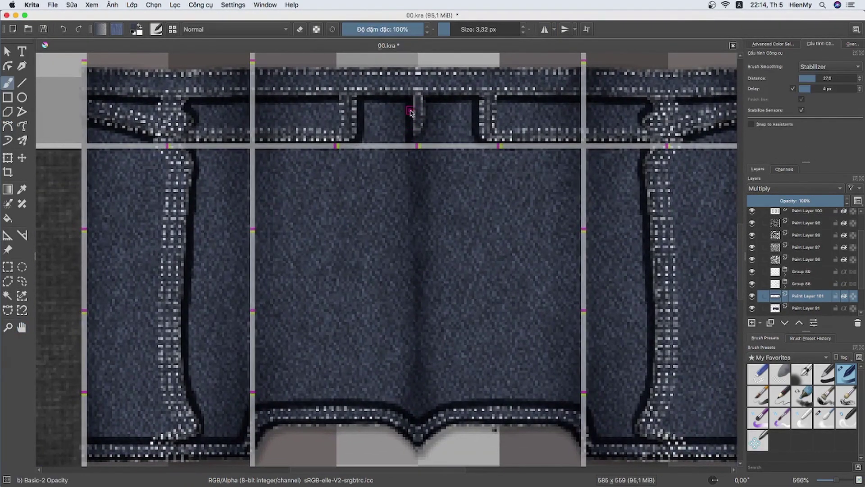
pyautogui.hotkey('shift', 'b')
pyautogui.click(544, 30)
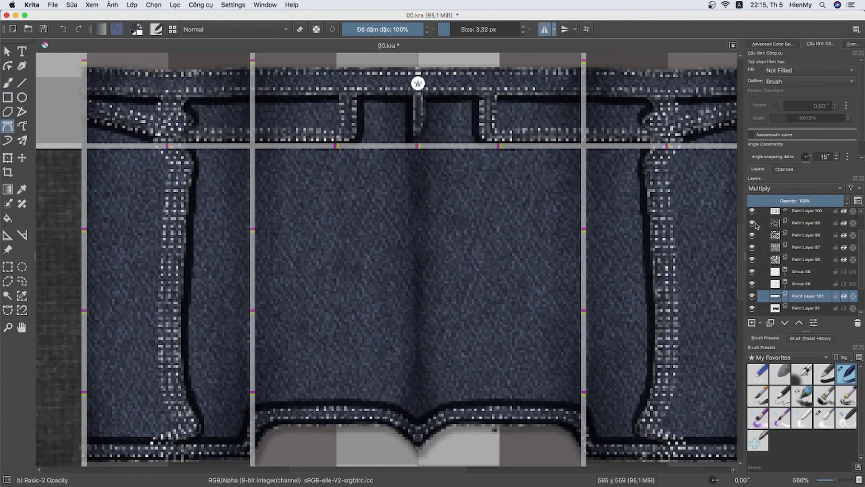
pyautogui.scroll(1, 417, 129)
pyautogui.click(84, 126)
pyautogui.press('Escape')
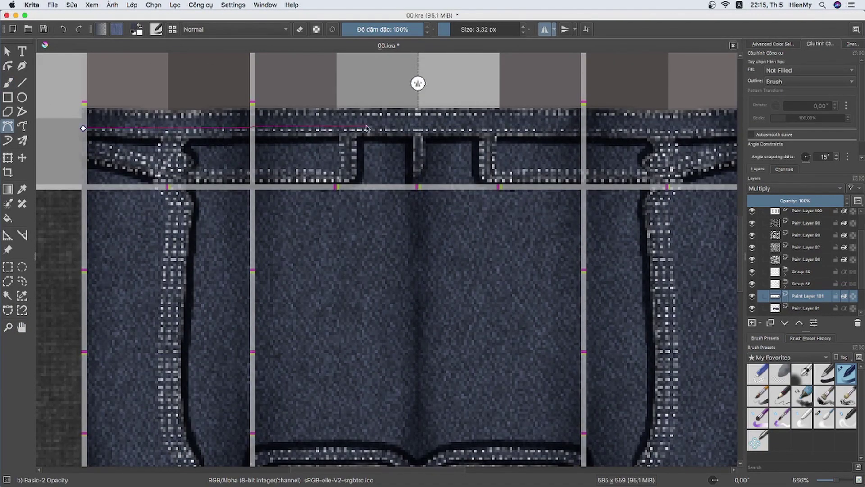
pyautogui.doubleClick(366, 128)
pyautogui.doubleClick(418, 118)
pyautogui.hscroll(10, 450, 113)
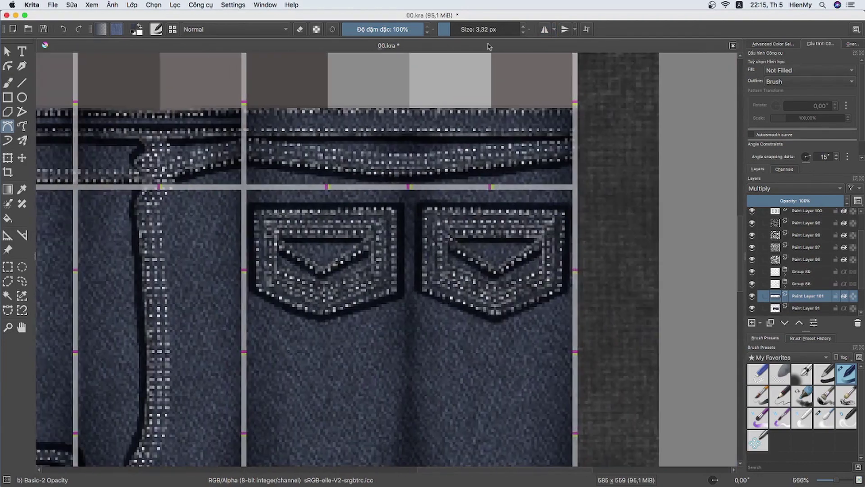
pyautogui.doubleClick(575, 118)
pyautogui.hscroll(5, 450, 180)
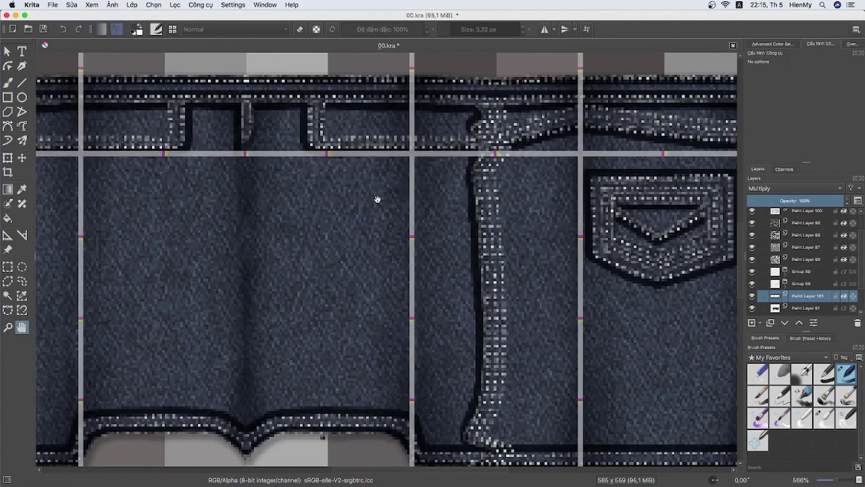
# Reset smoothing to basic, paste a new top layer, and shade beside the right belt loop unmirrored.
pyautogui.press('b')
pyautogui.click(824, 418)
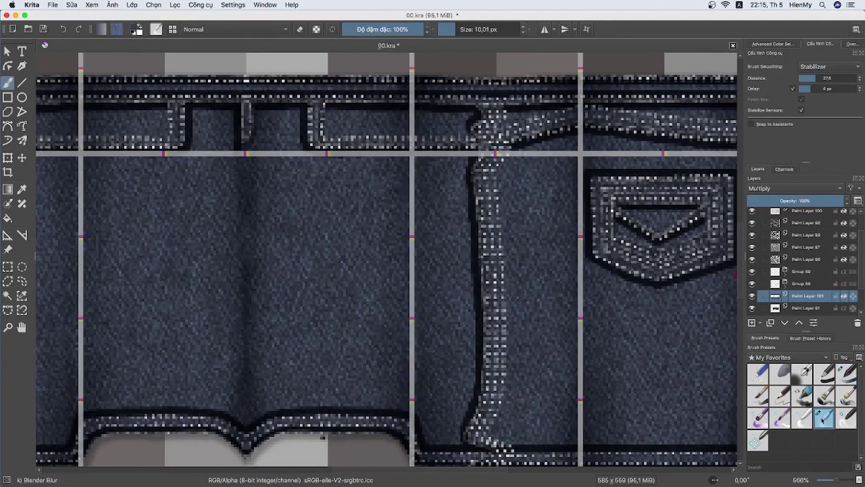
pyautogui.click(544, 29)
pyautogui.click(455, 30)
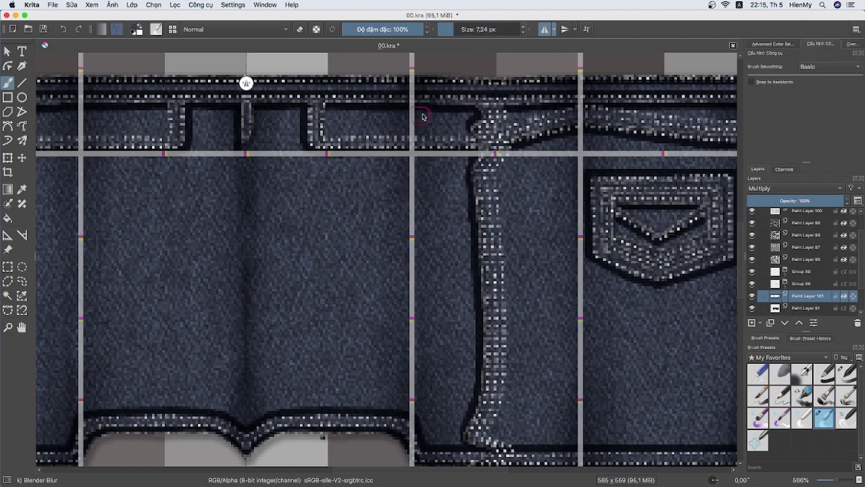
pyautogui.hotkey('ctrl', 'v')
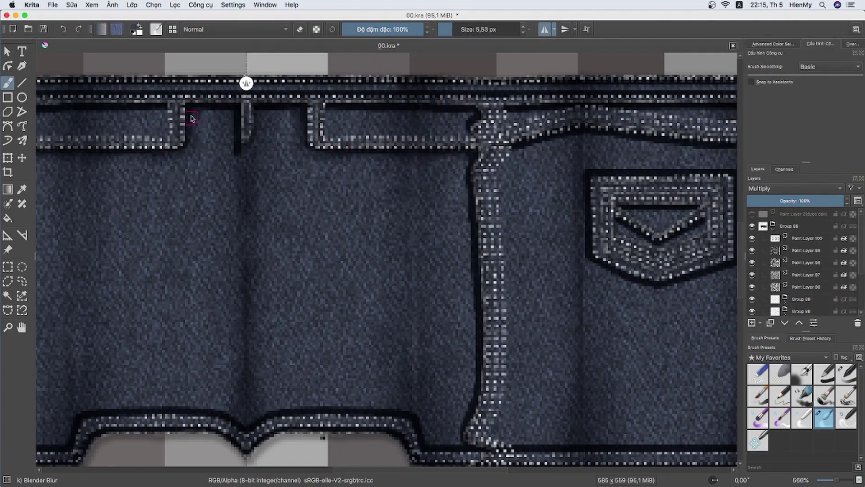
pyautogui.moveTo(235, 123); pyautogui.dragTo(236, 135)
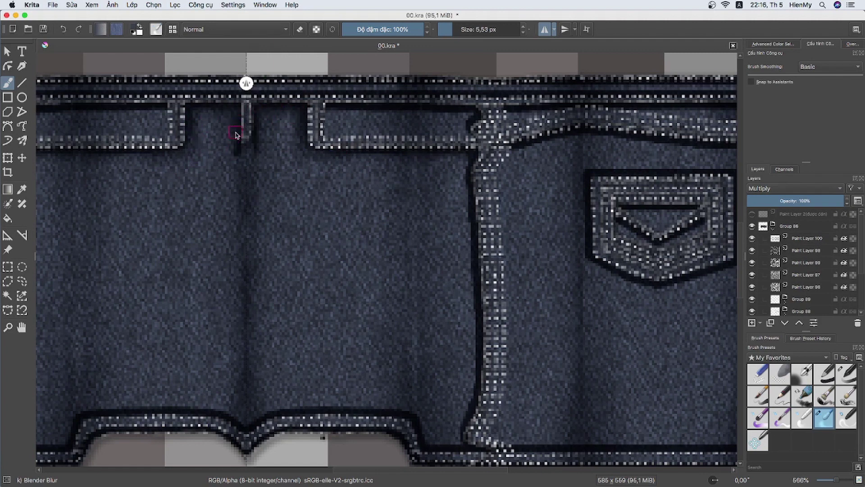
pyautogui.hotkey('ctrl', 'z')
pyautogui.hotkey('ctrl', 'z')
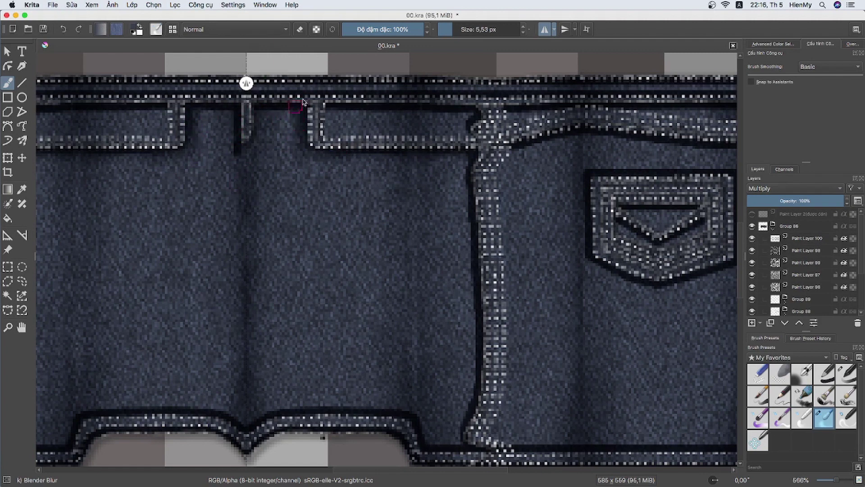
pyautogui.click(546, 33)
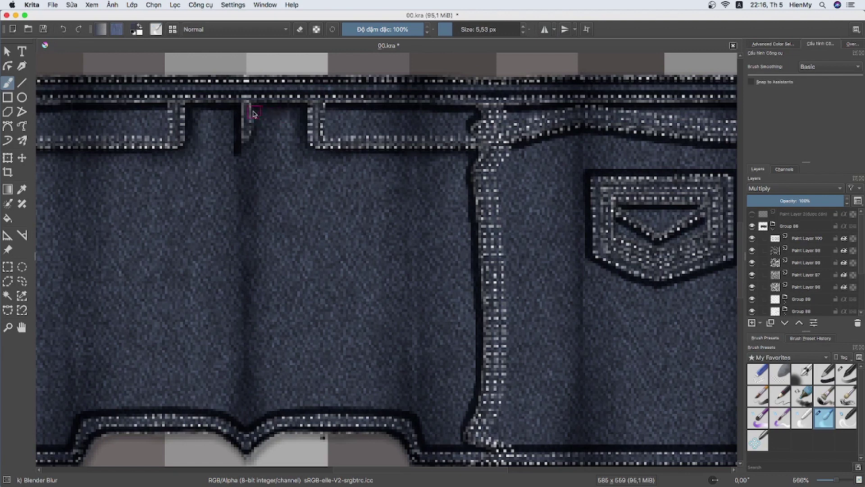
pyautogui.moveTo(293, 111); pyautogui.dragTo(296, 133)
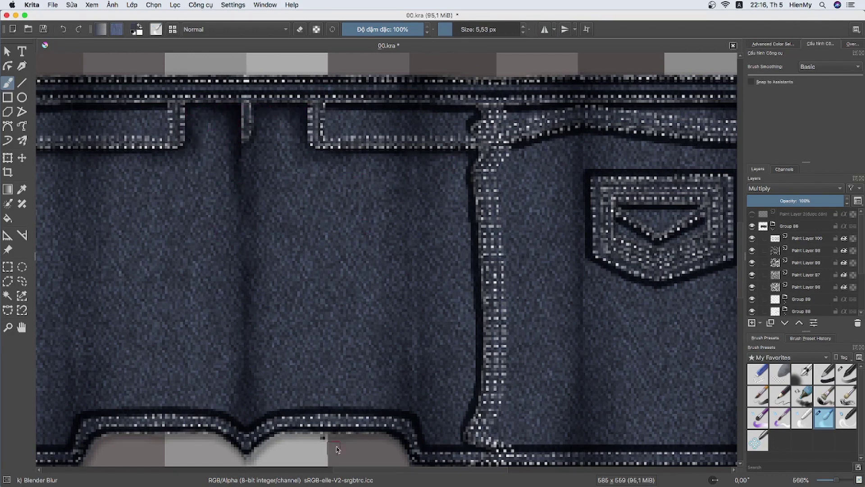
# Darken the left side of the vertical seam and blend its bottom end.
pyautogui.hscroll(5, 302, 158)
pyautogui.moveTo(351, 168); pyautogui.dragTo(352, 241)
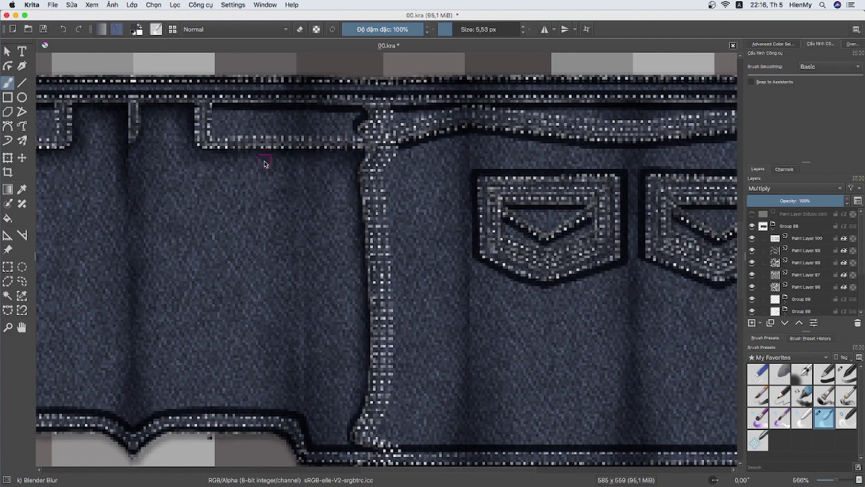
pyautogui.moveTo(354, 402); pyautogui.dragTo(359, 440)
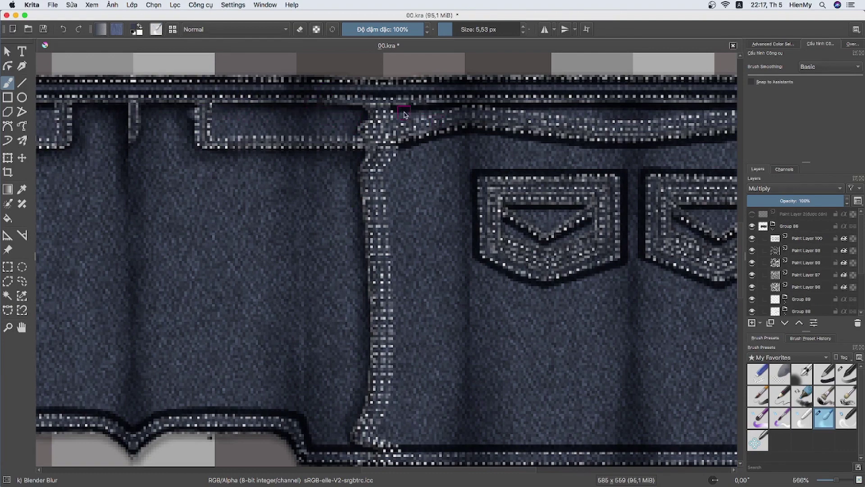
# Blur the edge, top and inner V shadows of both back pockets with Blender Blur.
pyautogui.hscroll(5, 343, 109)
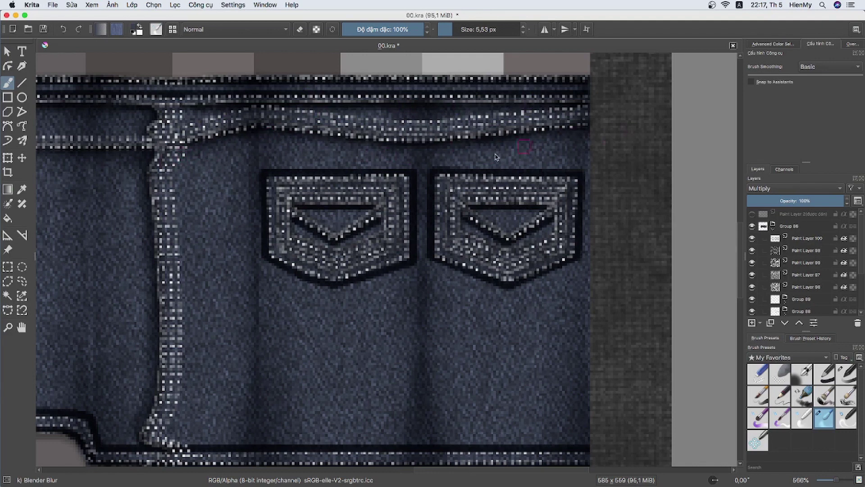
pyautogui.moveTo(251, 157); pyautogui.dragTo(276, 276)
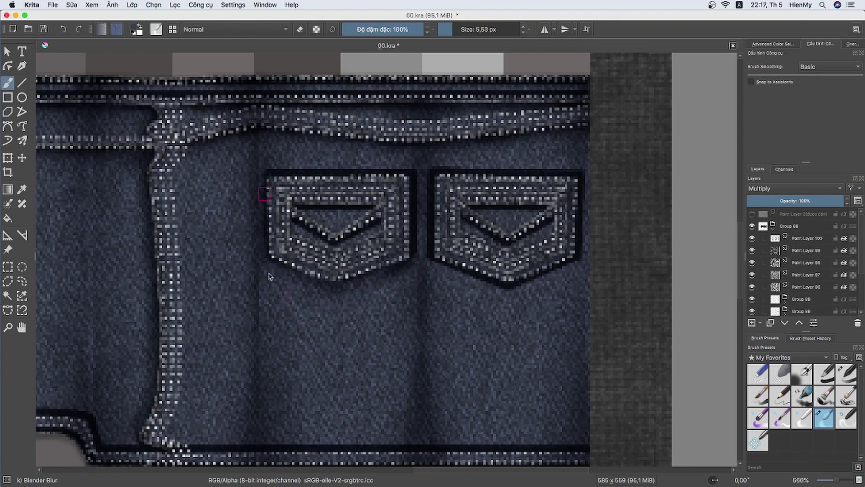
pyautogui.moveTo(264, 194); pyautogui.dragTo(422, 187)
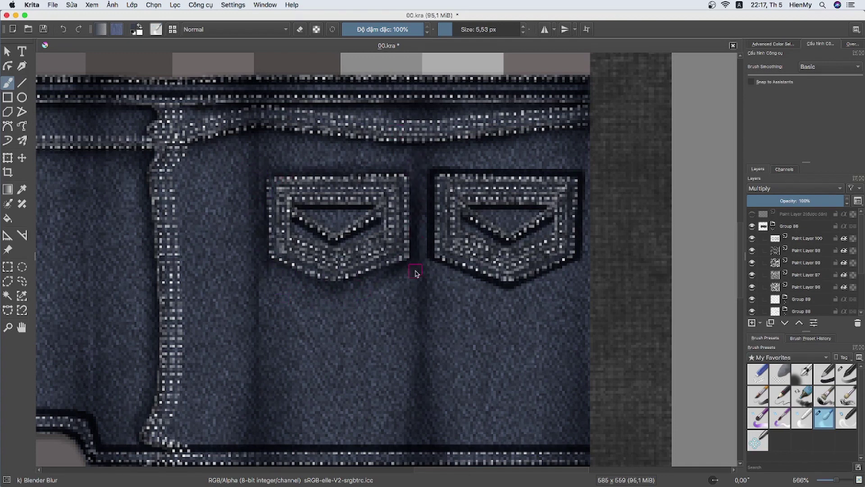
pyautogui.moveTo(293, 209); pyautogui.dragTo(379, 211)
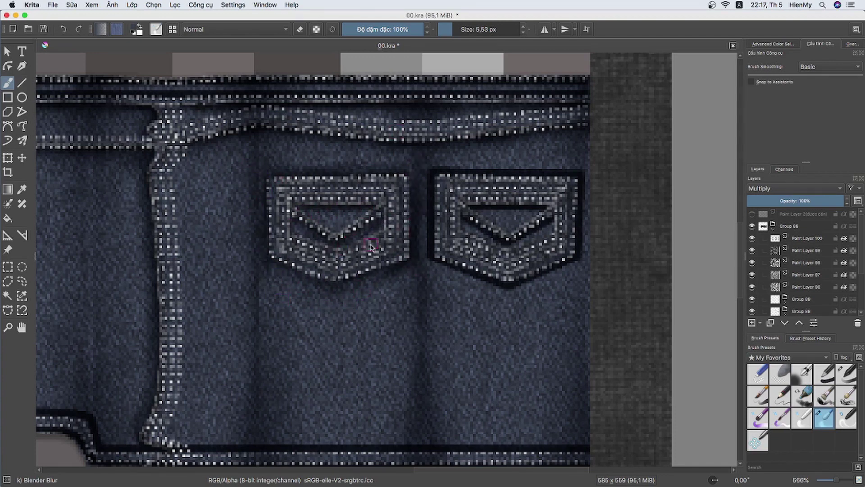
pyautogui.moveTo(431, 263)
pyautogui.mouseDown()
pyautogui.moveTo(583, 172)
pyautogui.moveTo(559, 181)
pyautogui.mouseUp()
pyautogui.moveTo(474, 287); pyautogui.dragTo(495, 287)
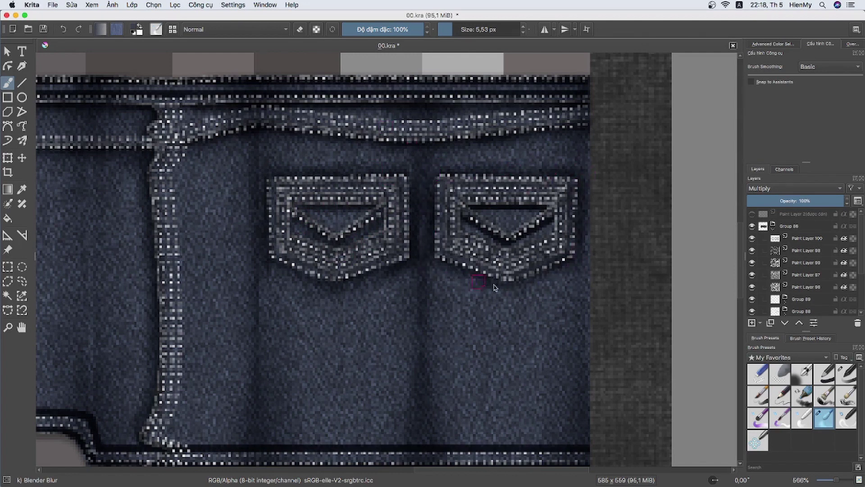
pyautogui.moveTo(471, 205); pyautogui.dragTo(521, 247)
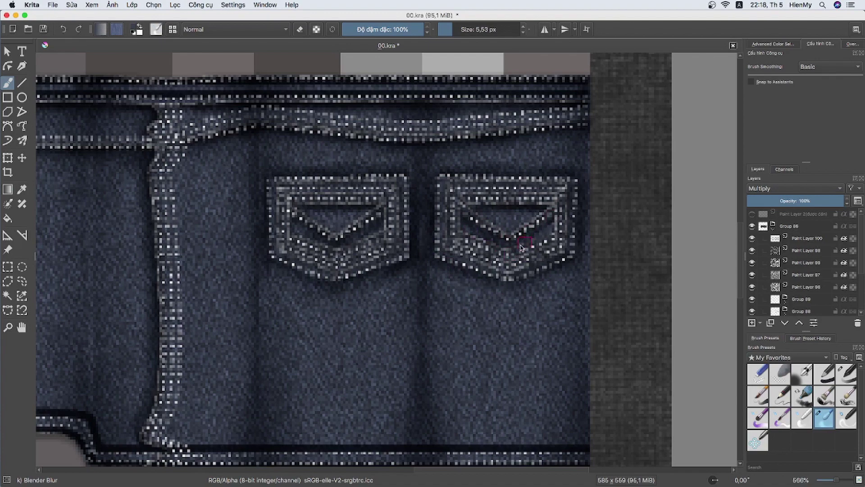
# Blur the panel's top edge, top-left corner and left-side shadows down to the bottom corner.
pyautogui.scroll(-10, 289, 241)
pyautogui.hscroll(-5, 289, 242)
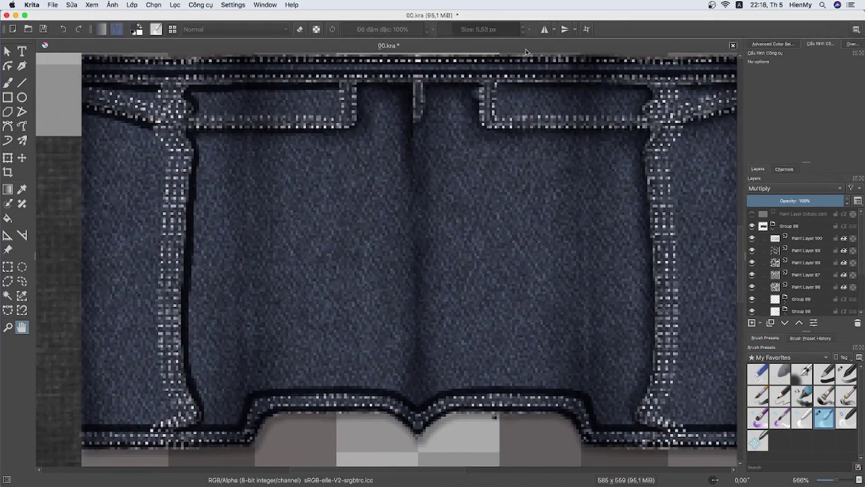
pyautogui.moveTo(205, 92); pyautogui.dragTo(308, 97)
pyautogui.moveTo(118, 92); pyautogui.dragTo(69, 106)
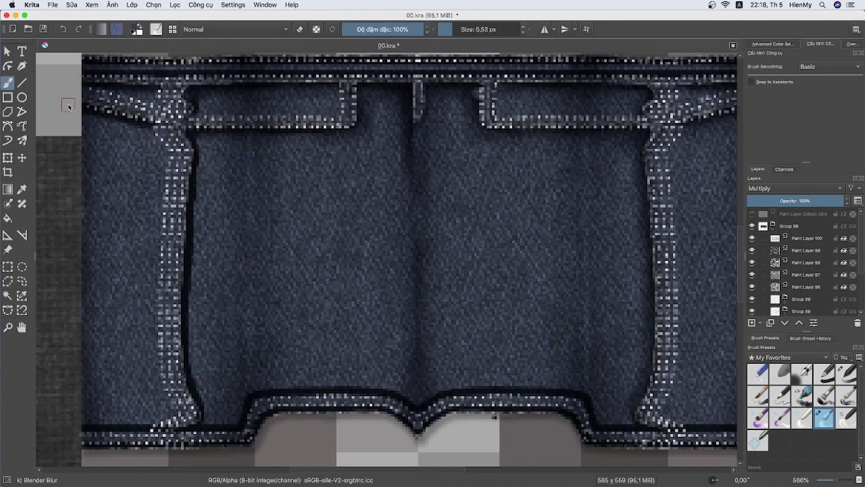
pyautogui.moveTo(200, 93); pyautogui.dragTo(202, 236)
pyautogui.moveTo(198, 363); pyautogui.dragTo(199, 415)
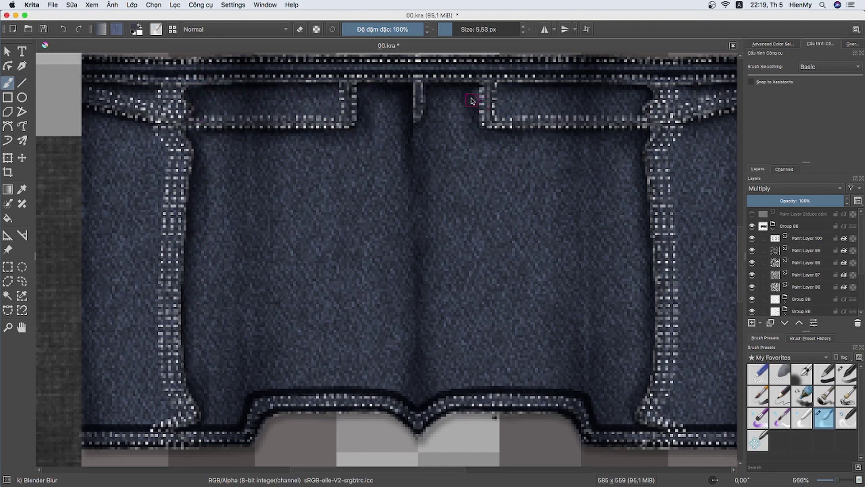
# Enable horizontal mirror and blur the curved lower edge shadow symmetrically on both halves.
pyautogui.press('h')
pyautogui.moveTo(154, 426); pyautogui.dragTo(67, 415)
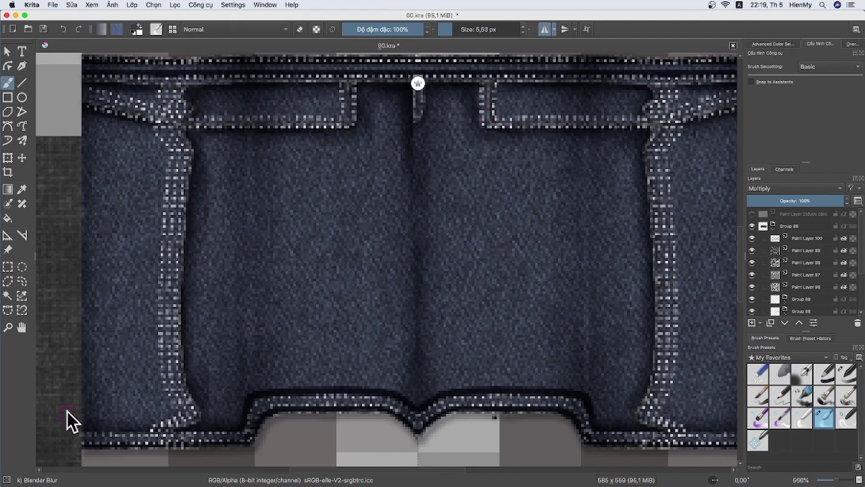
pyautogui.hscroll(5, 67, 415)
pyautogui.moveTo(116, 400); pyautogui.dragTo(136, 395)
pyautogui.moveTo(191, 389)
pyautogui.mouseDown()
pyautogui.moveTo(300, 400)
pyautogui.moveTo(120, 420)
pyautogui.mouseUp()
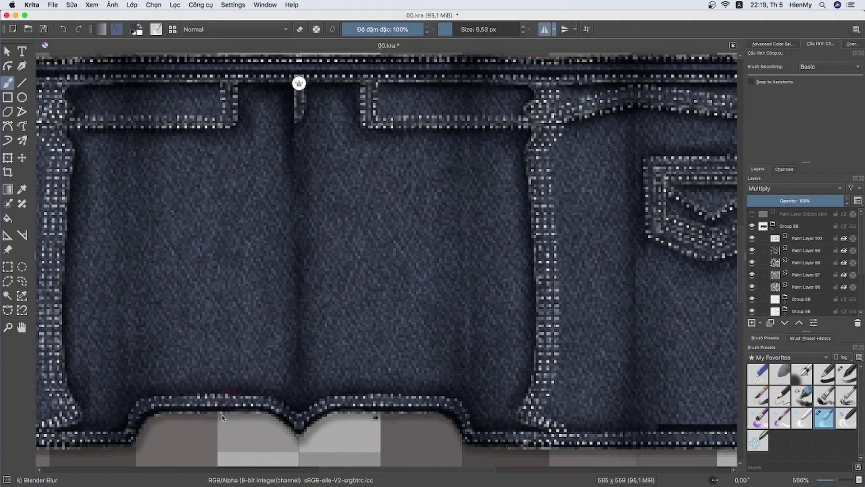
pyautogui.hscroll(-7, 222, 417)
pyautogui.moveTo(331, 406); pyautogui.dragTo(425, 410)
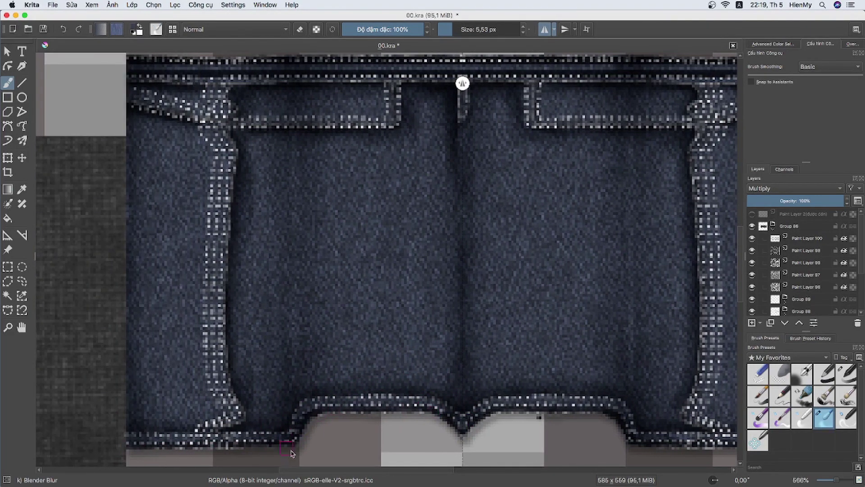
pyautogui.hscroll(5, 290, 453)
pyautogui.hscroll(5, 291, 453)
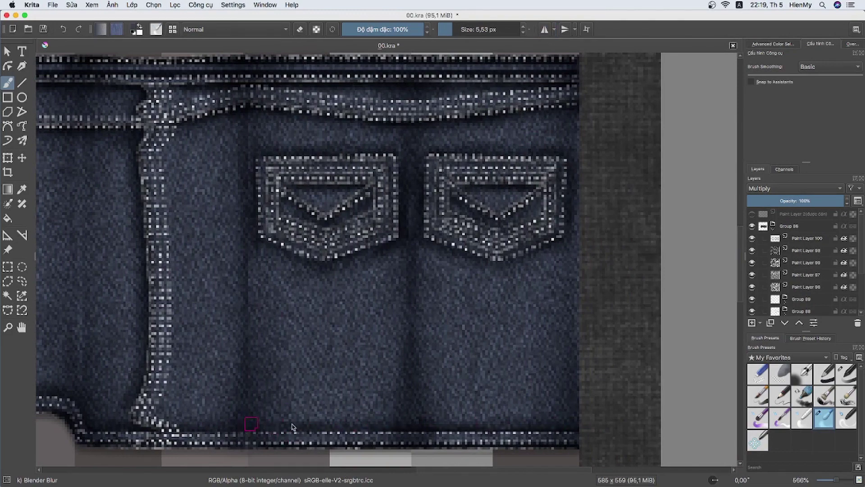
pyautogui.scroll(5, 244, 131)
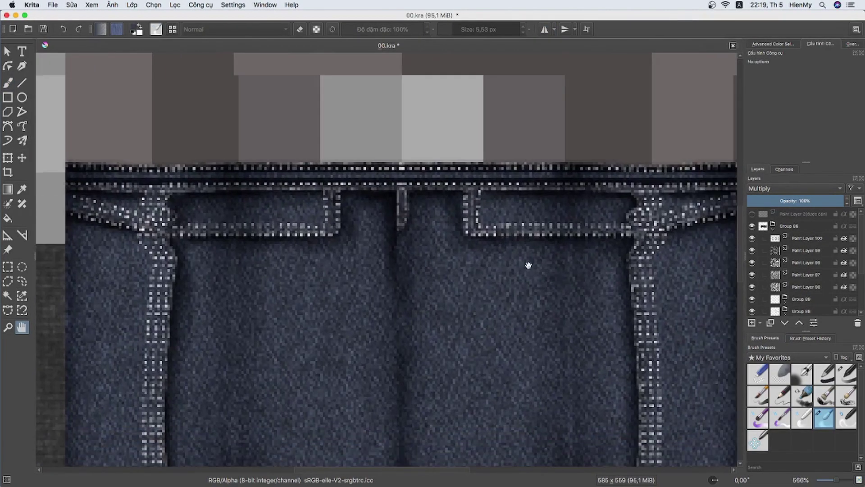
# Toggle mirrored painting back on and zoom out to see the whole waistband.
pyautogui.click(544, 29)
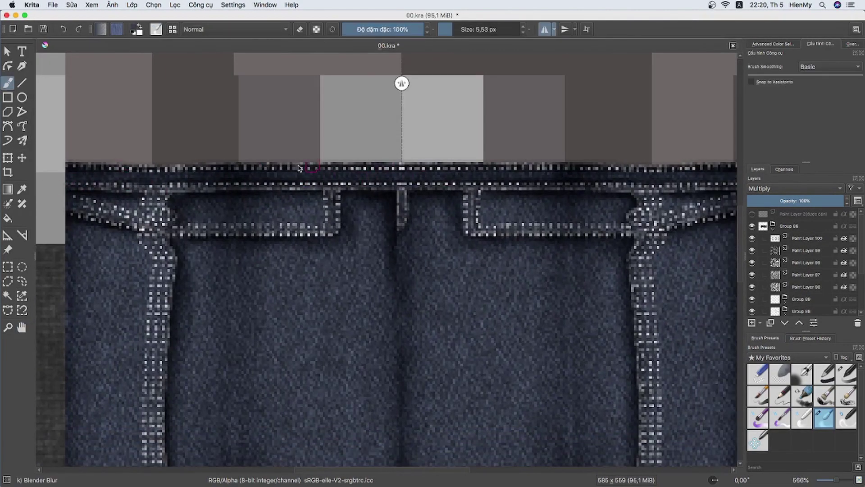
pyautogui.hscroll(5, 253, 174)
pyautogui.hscroll(3, 235, 176)
pyautogui.hscroll(3, 200, 145)
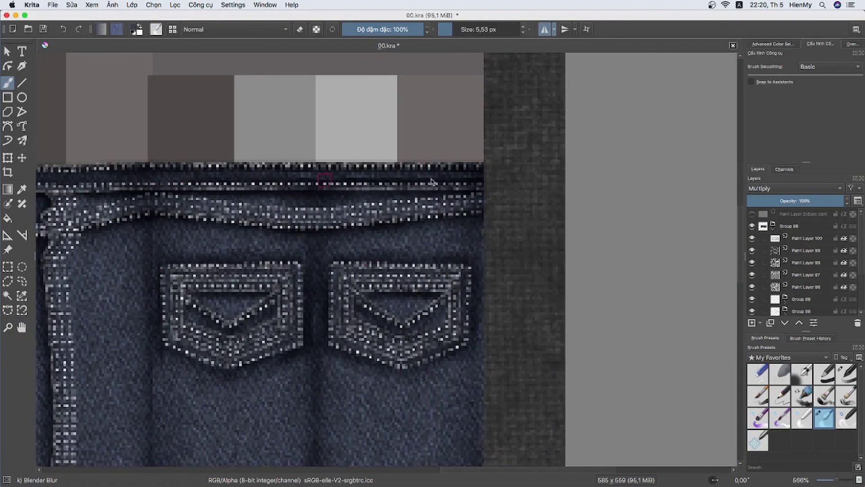
pyautogui.hscroll(-10, 473, 181)
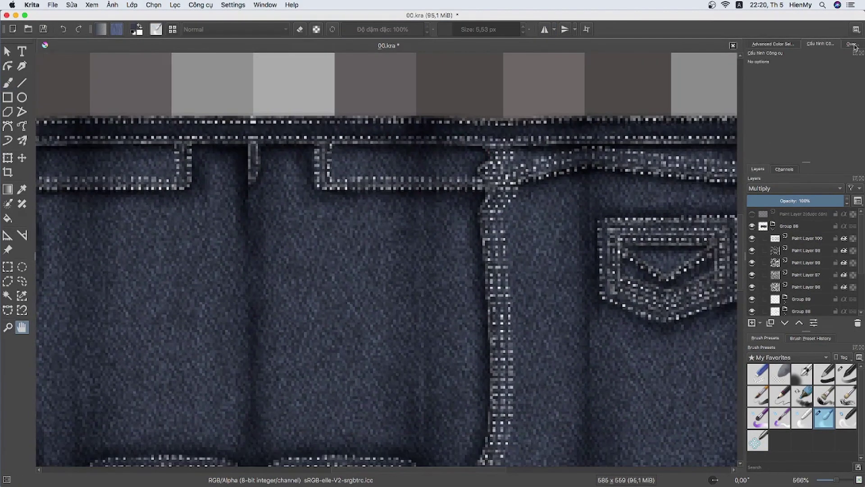
pyautogui.press('-')
# Erase along the waistband's top edge with a basic opacity brush.
pyautogui.press('e')
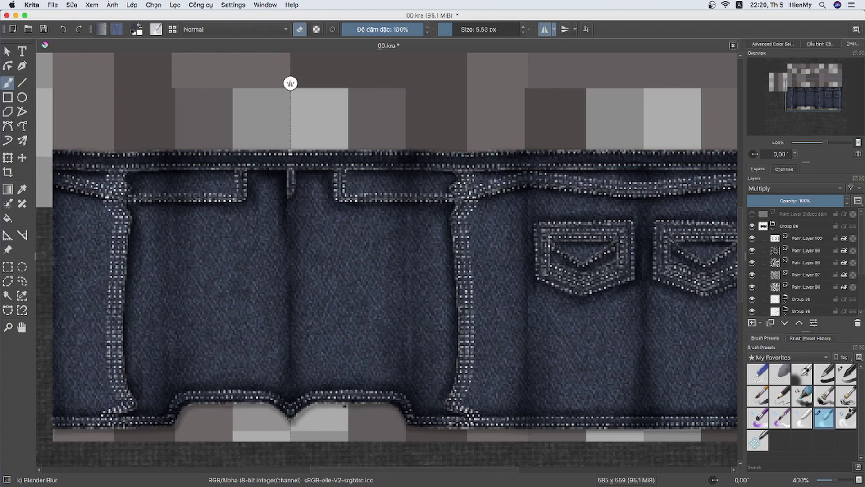
pyautogui.click(846, 374)
pyautogui.hscroll(6, 395, 406)
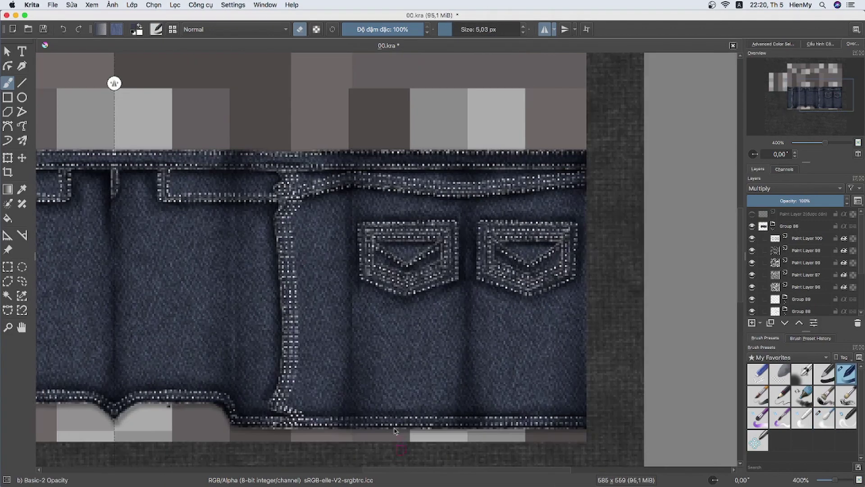
pyautogui.moveTo(205, 157); pyautogui.dragTo(586, 158)
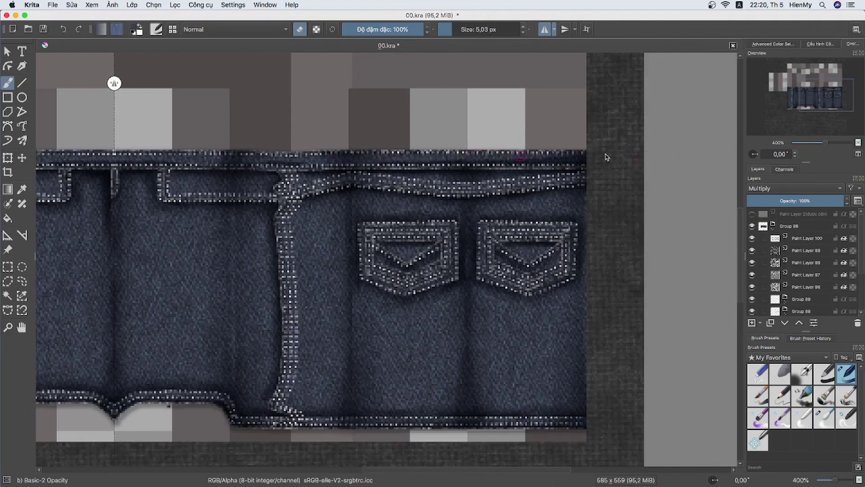
pyautogui.hscroll(-7, 440, 265)
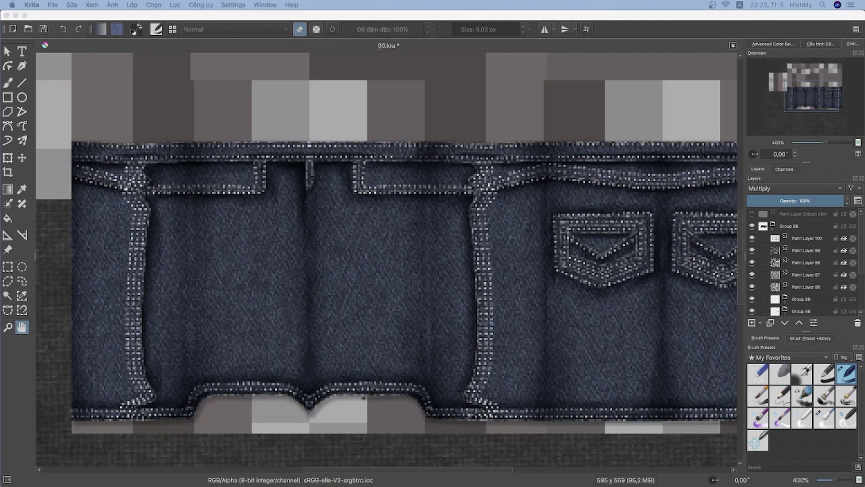
pyautogui.moveTo(309, 238); pyautogui.dragTo(319, 252)
# Restore the blur brush and lower Paint Layer 100's opacity to about 75%.
pyautogui.press('b')
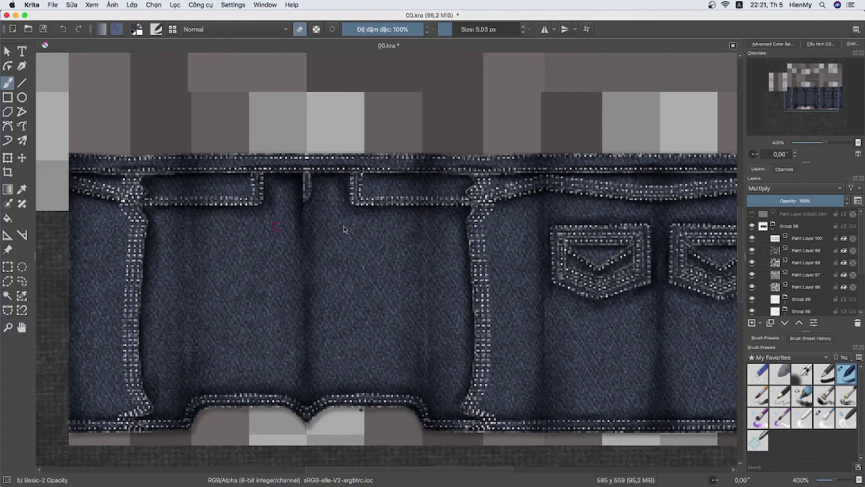
pyautogui.press('/')
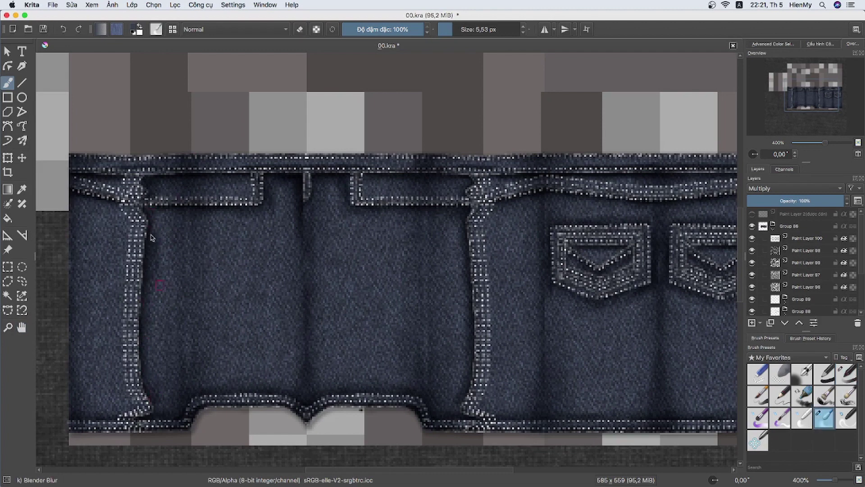
pyautogui.hscroll(5, 253, 302)
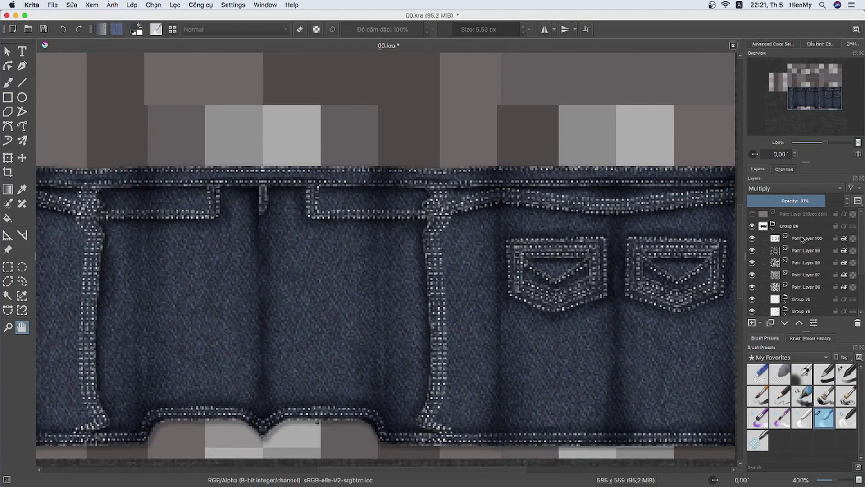
pyautogui.click(752, 214)
pyautogui.moveTo(843, 201); pyautogui.dragTo(812, 204)
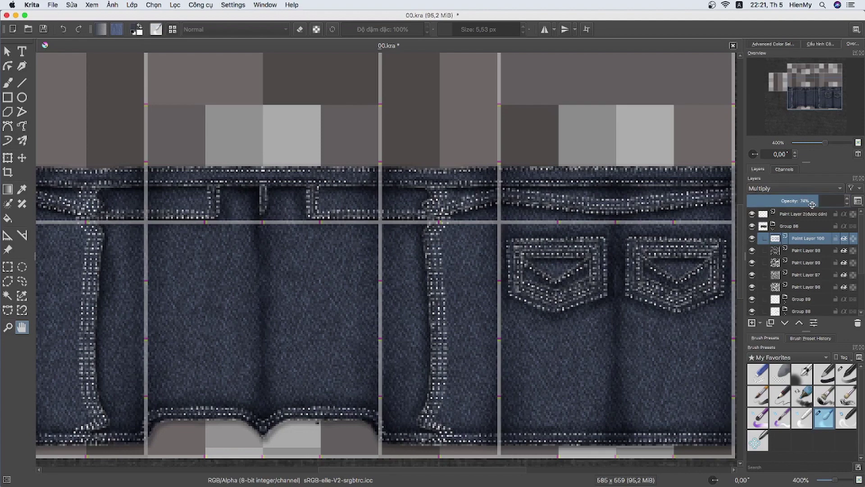
# Select Paint Layer 101 and pick the slot for the new layer in the Layers docker.
pyautogui.scroll(-3, 803, 261)
pyautogui.click(806, 269)
pyautogui.hscroll(-1, 373, 353)
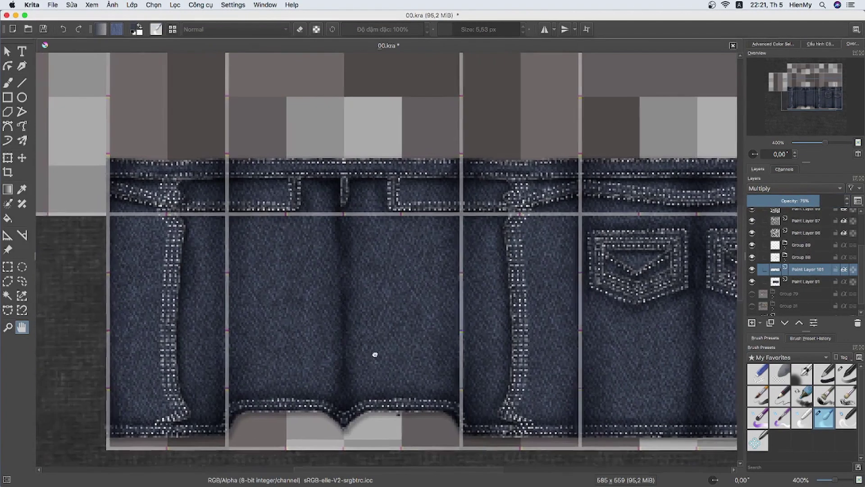
pyautogui.hscroll(-2, 339, 355)
pyautogui.hscroll(1, 275, 186)
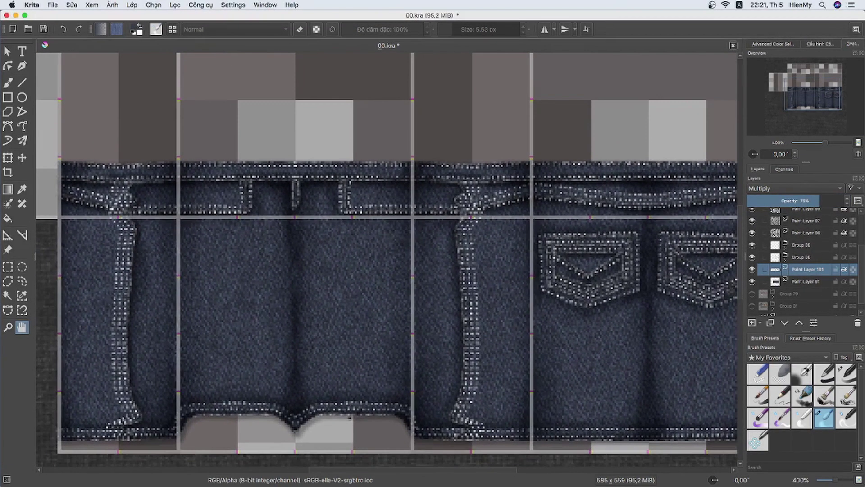
pyautogui.hscroll(1, 288, 265)
pyautogui.scroll(3, 860, 235)
pyautogui.scroll(-2, 802, 270)
pyautogui.click(807, 282)
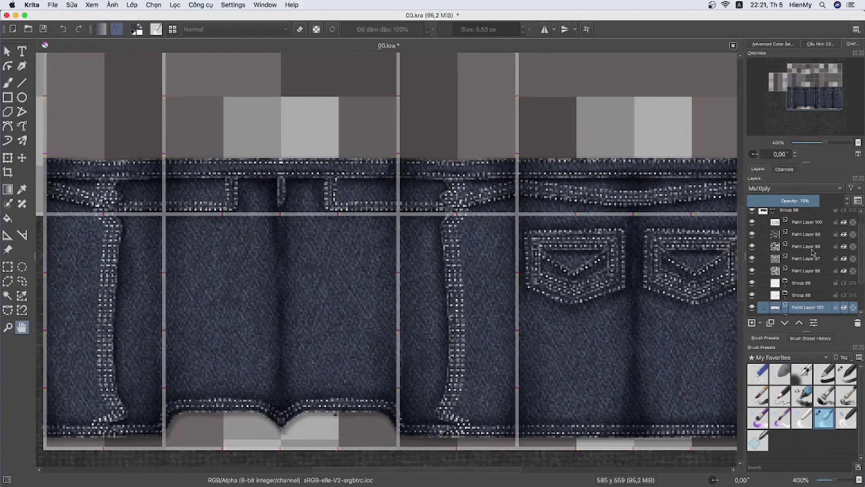
pyautogui.scroll(-1, 459, 350)
pyautogui.hscroll(-1, 460, 350)
# Add a new paint layer and select the Texture Big brush for normal painting.
pyautogui.press('e')
pyautogui.click(789, 357)
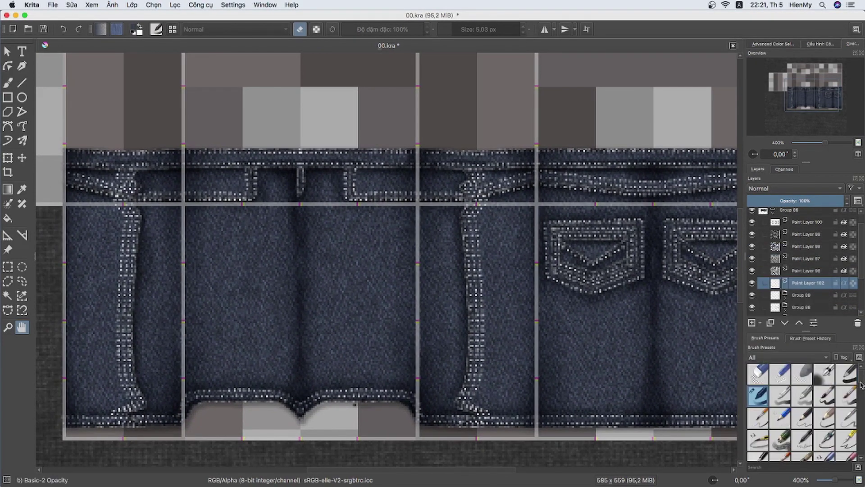
pyautogui.click(766, 252)
pyautogui.click(780, 398)
pyautogui.moveTo(583, 347); pyautogui.dragTo(605, 342)
pyautogui.scroll(1, 487, 296)
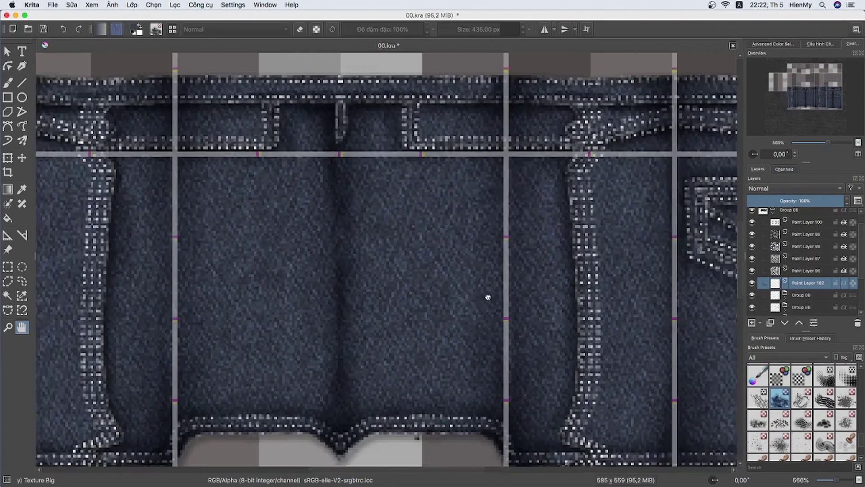
pyautogui.press('b')
# Switch the layer to Color Dodge and brush a large white blob down the central panel.
pyautogui.click(793, 188)
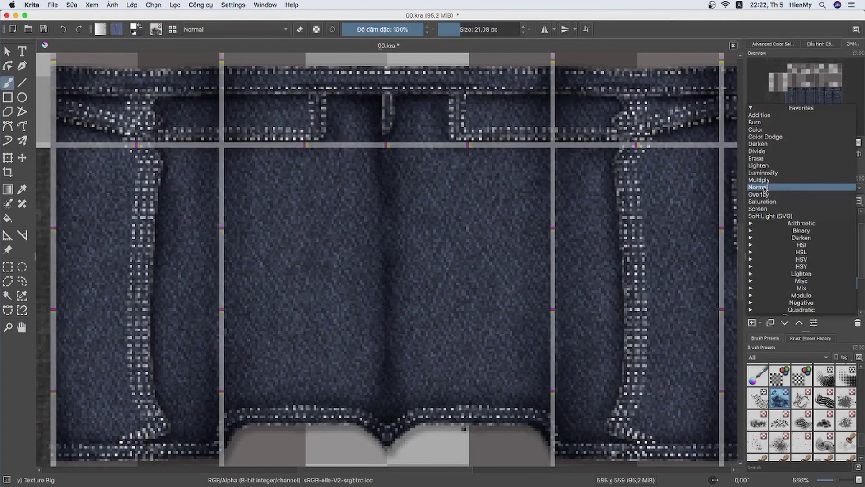
pyautogui.click(770, 138)
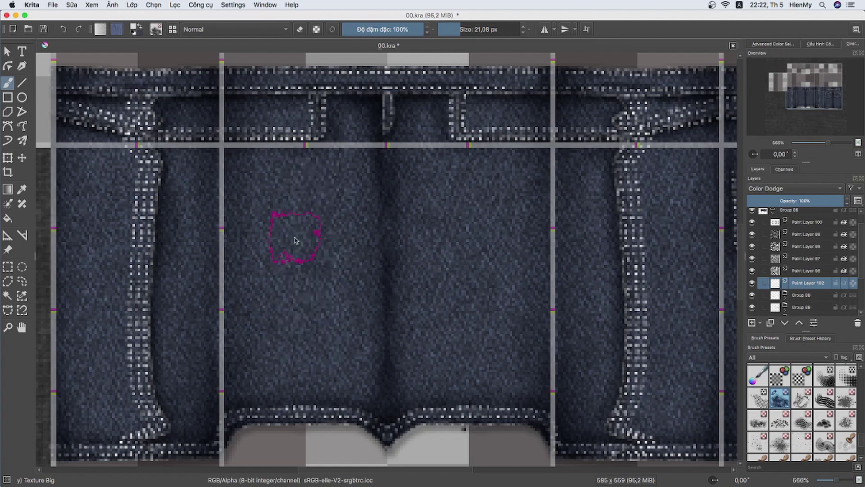
pyautogui.moveTo(289, 232)
pyautogui.mouseDown()
pyautogui.moveTo(284, 285)
pyautogui.moveTo(261, 190)
pyautogui.moveTo(328, 311)
pyautogui.moveTo(311, 174)
pyautogui.mouseUp()
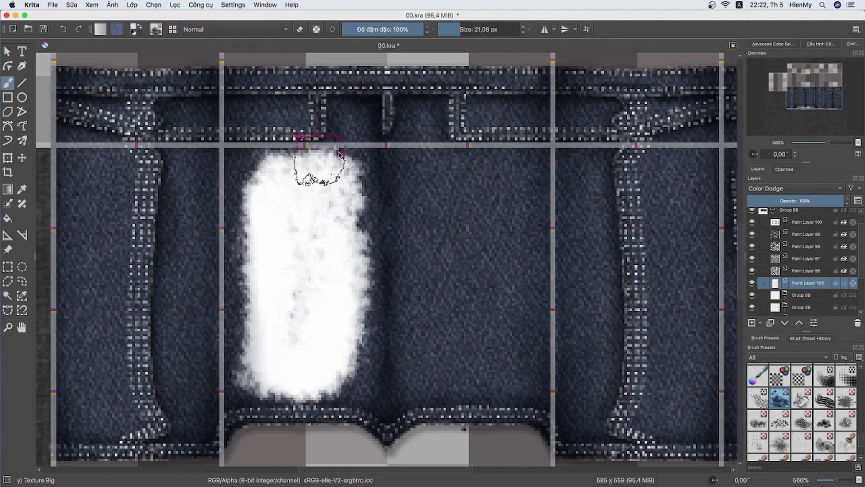
# Lightly erase the back and lower-left parts of the white wash patch.
pyautogui.press('t')
pyautogui.press('b')
pyautogui.press('e')
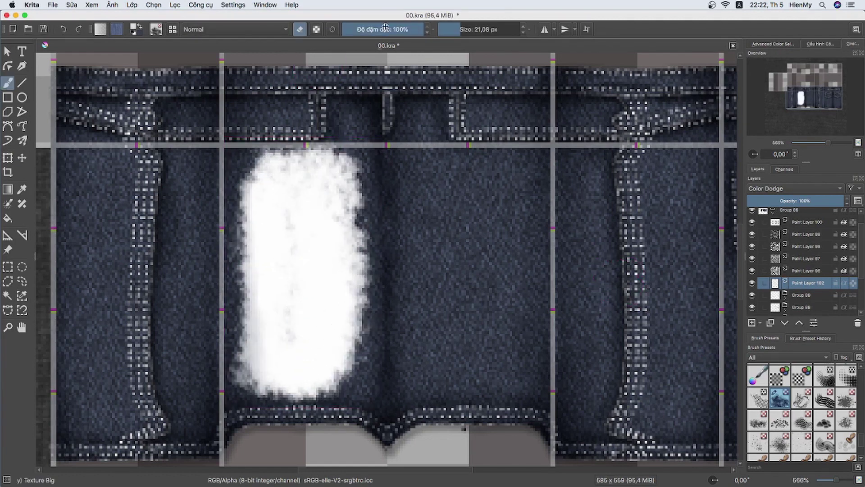
pyautogui.moveTo(296, 219); pyautogui.dragTo(361, 221)
pyautogui.hotkey('ctrl', 'z')
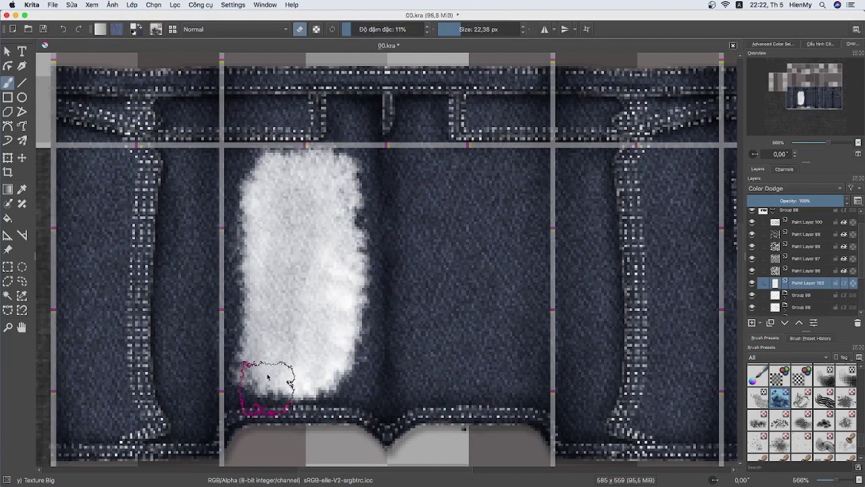
pyautogui.moveTo(251, 367); pyautogui.dragTo(347, 290)
pyautogui.scroll(-5, 801, 449)
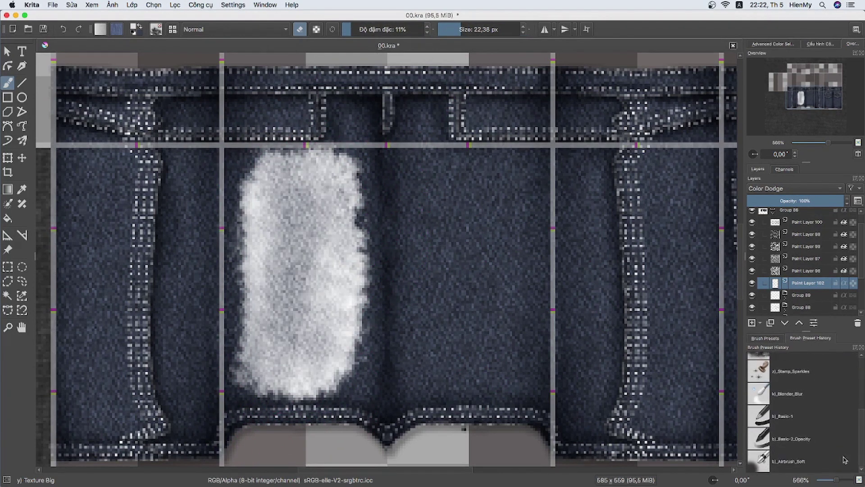
# Streak the white patch with light vertical strokes using the Basic-2 Opacity brush.
pyautogui.click(794, 439)
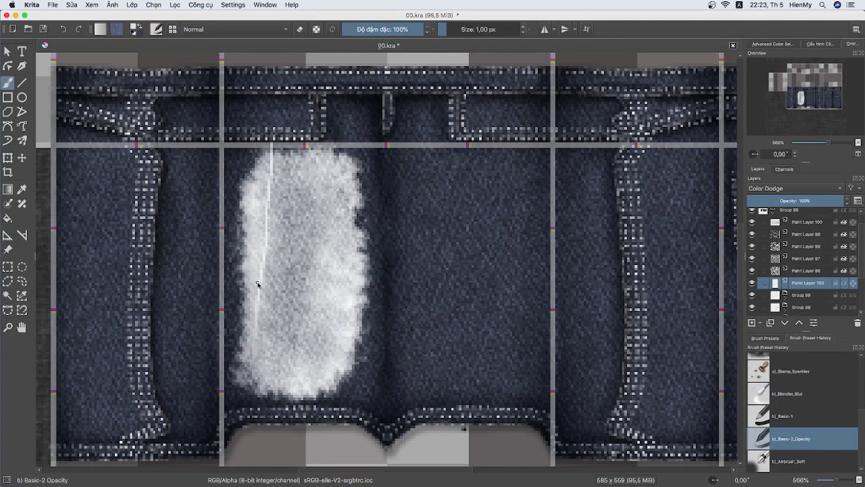
pyautogui.moveTo(280, 167); pyautogui.dragTo(312, 285)
pyautogui.hotkey('ctrl', 'z')
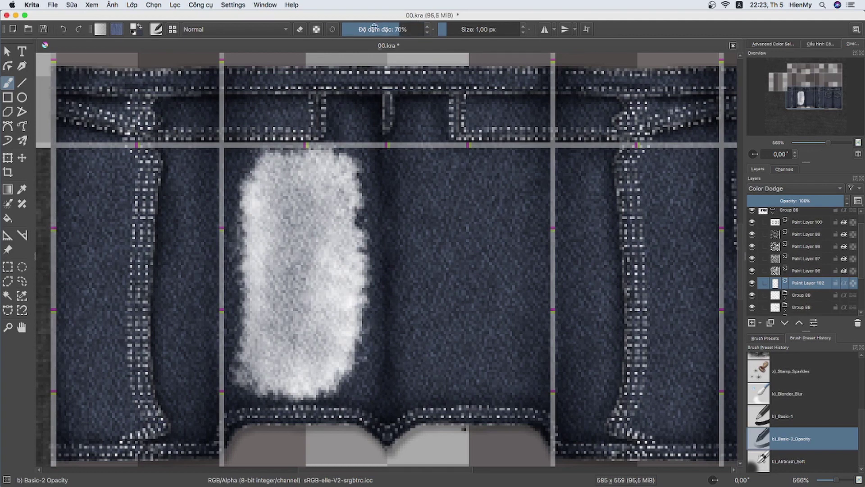
pyautogui.moveTo(257, 284); pyautogui.dragTo(325, 371)
pyautogui.moveTo(298, 181); pyautogui.dragTo(259, 308)
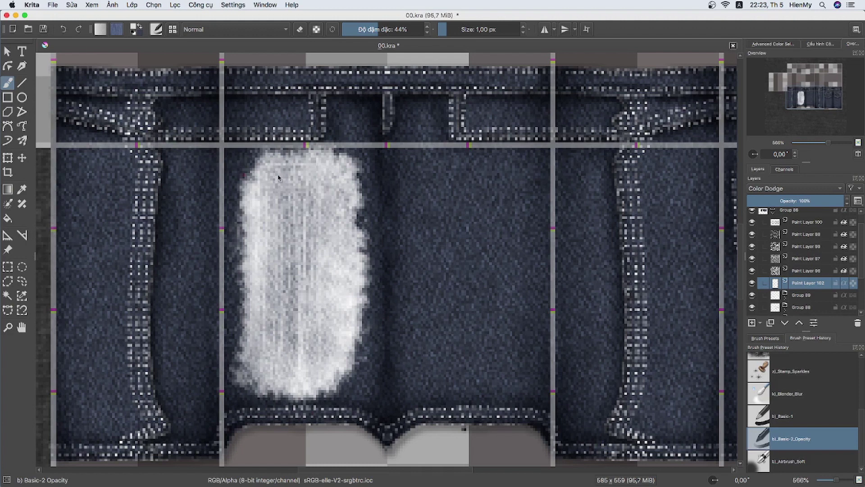
pyautogui.moveTo(300, 261); pyautogui.dragTo(311, 380)
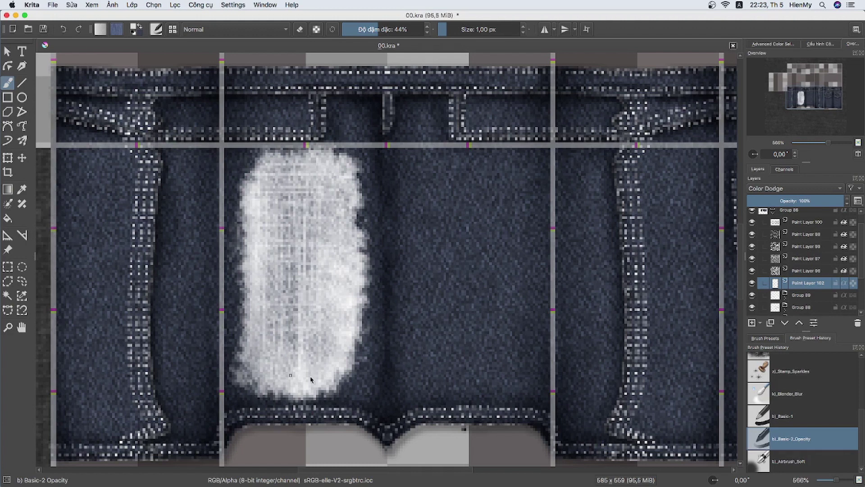
pyautogui.moveTo(273, 162); pyautogui.dragTo(266, 302)
pyautogui.moveTo(293, 331); pyautogui.dragTo(307, 222)
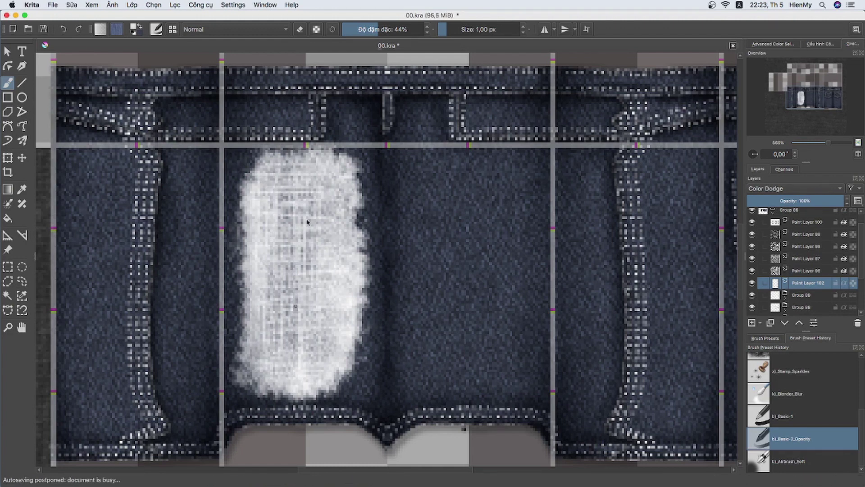
# Paint darker grain over the patch with the Texture Noise brush.
pyautogui.click(765, 338)
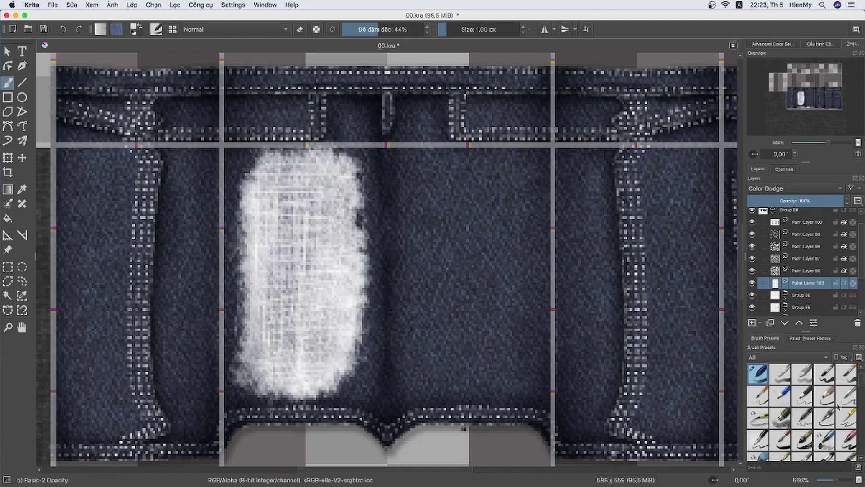
pyautogui.click(758, 411)
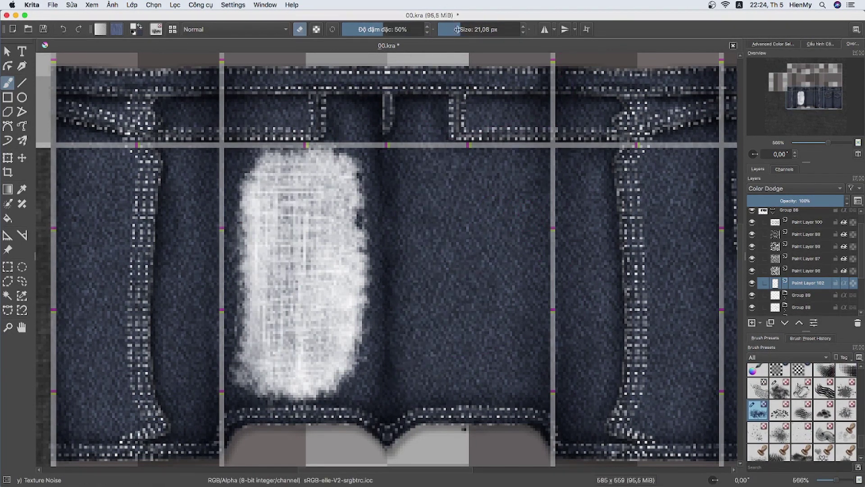
pyautogui.moveTo(332, 236); pyautogui.dragTo(390, 297)
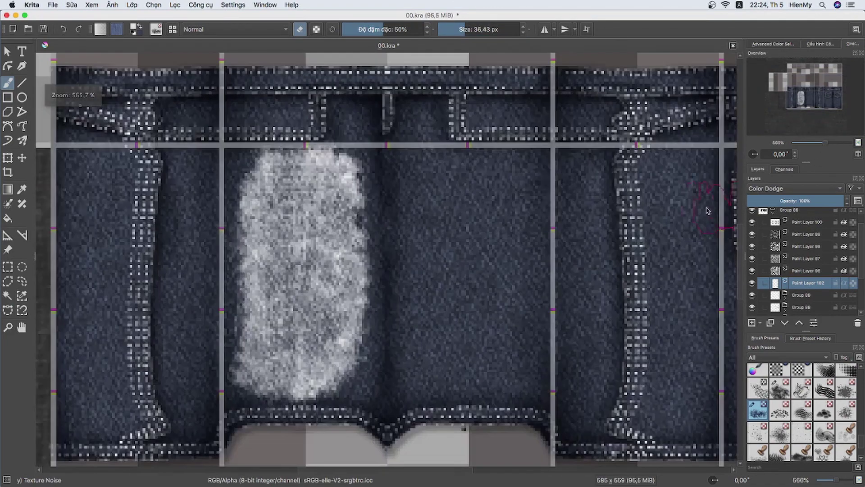
# Splatter brighter texture over the patch with Texture Large Splat, adjusting size and opacity.
pyautogui.click(846, 389)
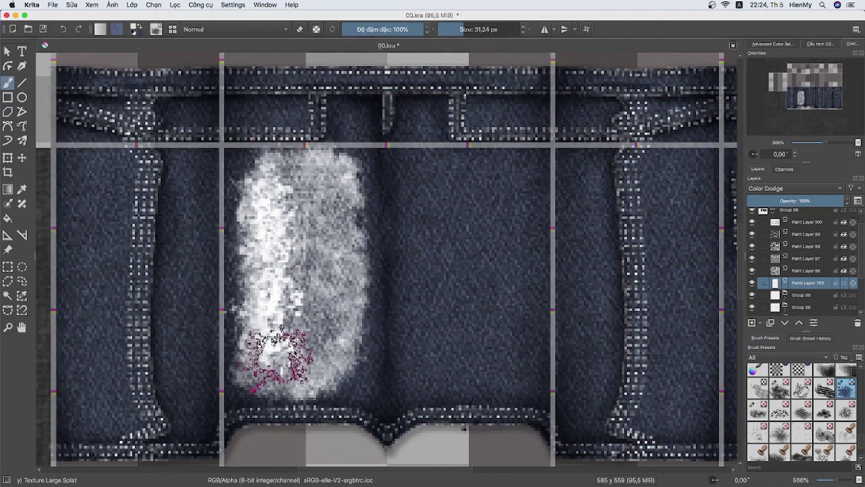
pyautogui.click(247, 181)
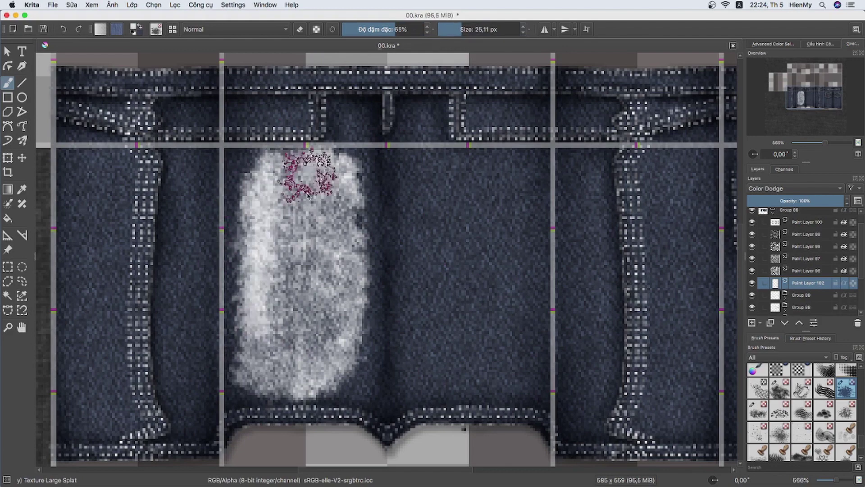
pyautogui.press(']')
pyautogui.press(']')
pyautogui.press(']')
pyautogui.press('o')
pyautogui.press('o')
pyautogui.press('o')
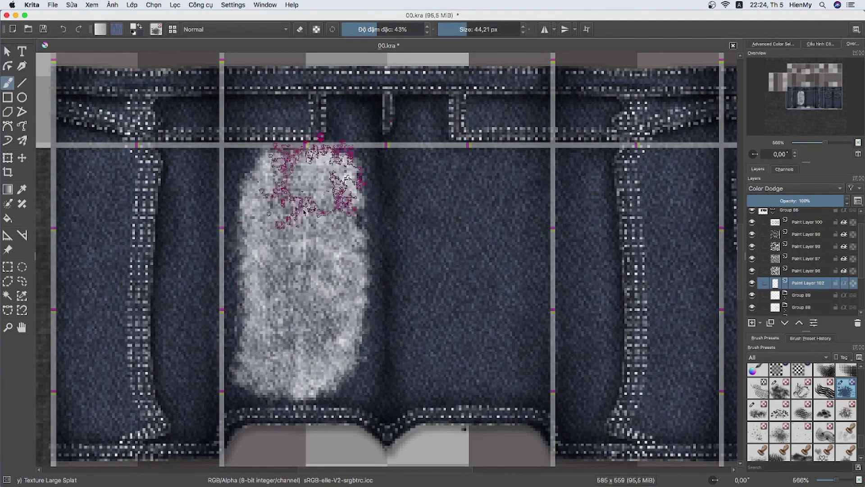
pyautogui.moveTo(357, 175); pyautogui.dragTo(251, 367)
pyautogui.press('o')
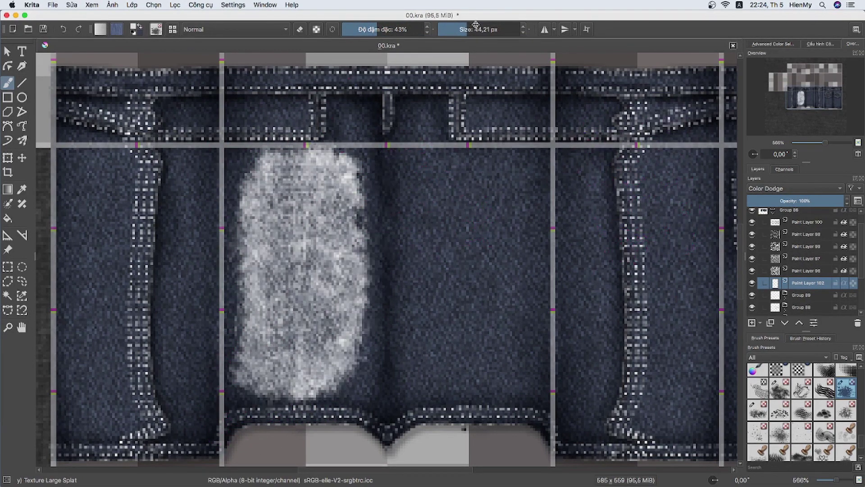
pyautogui.press('[')
pyautogui.moveTo(290, 174); pyautogui.dragTo(300, 194)
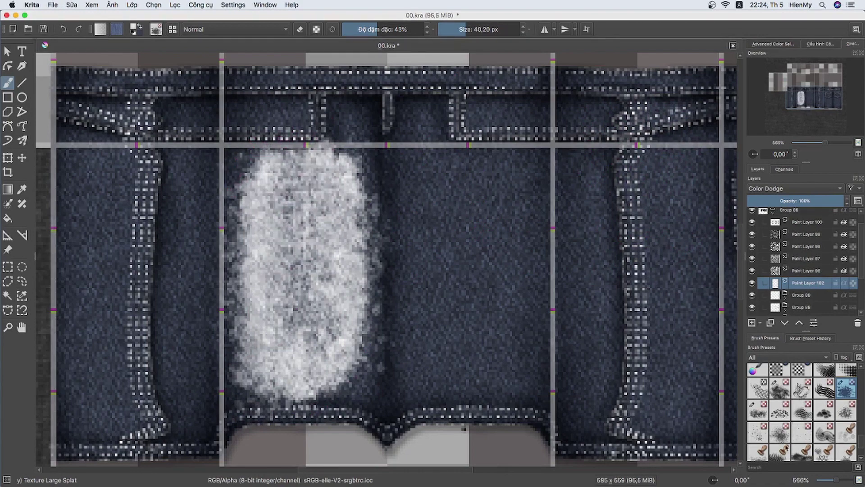
# Spray texture into the patch middle, then erase flecks with Texture Spray in eraser mode.
pyautogui.click(779, 432)
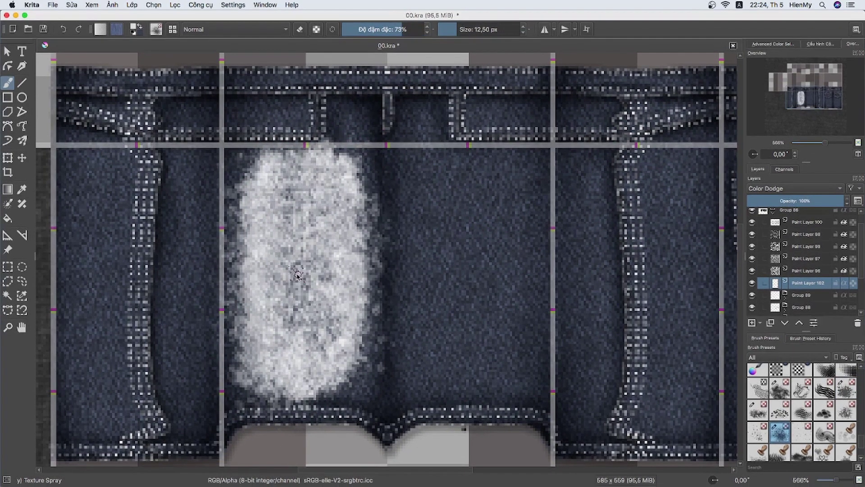
pyautogui.moveTo(298, 275); pyautogui.dragTo(296, 231)
pyautogui.press('e')
pyautogui.press('i')
pyautogui.press('i')
pyautogui.press('i')
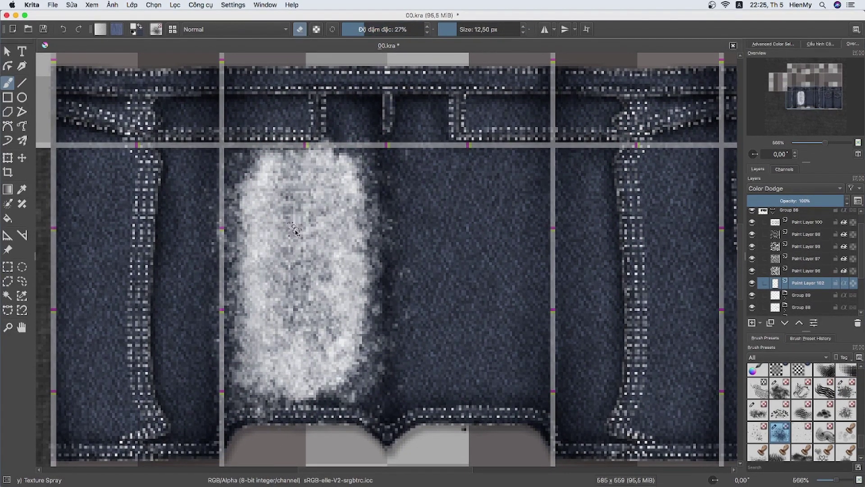
pyautogui.moveTo(297, 208); pyautogui.dragTo(316, 388)
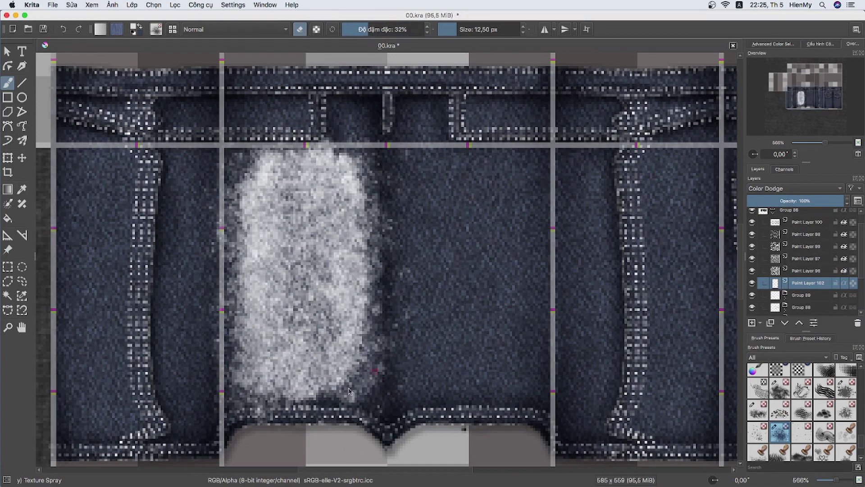
pyautogui.press('o')
pyautogui.moveTo(246, 288); pyautogui.dragTo(270, 253)
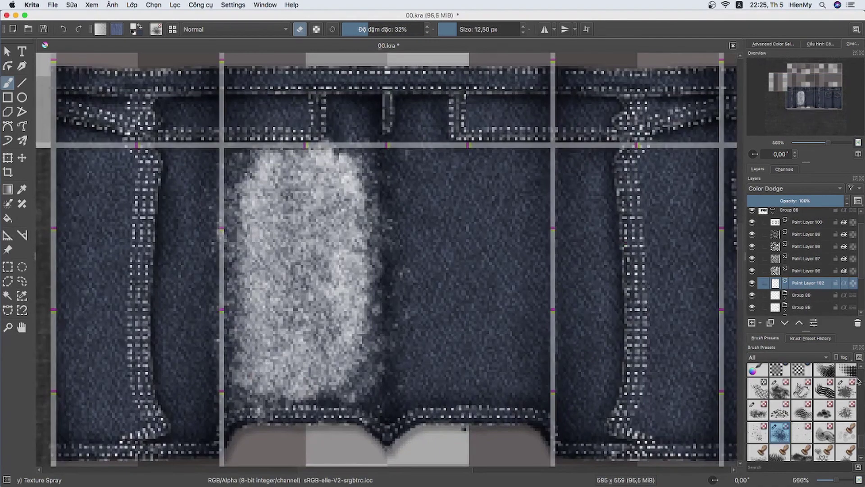
# Tone down the bright white blob with a smaller, lower-opacity Airbrush Soft.
pyautogui.scroll(10, 857, 382)
pyautogui.click(825, 374)
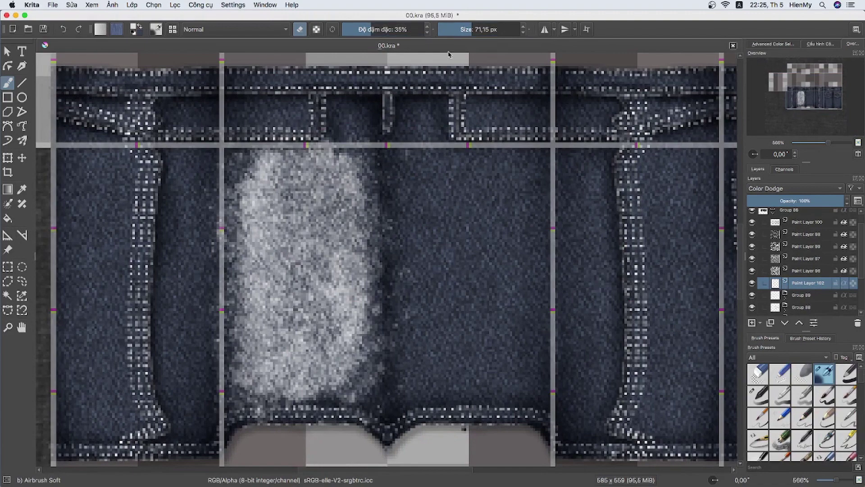
pyautogui.press('-')
pyautogui.moveTo(345, 157); pyautogui.dragTo(388, 232)
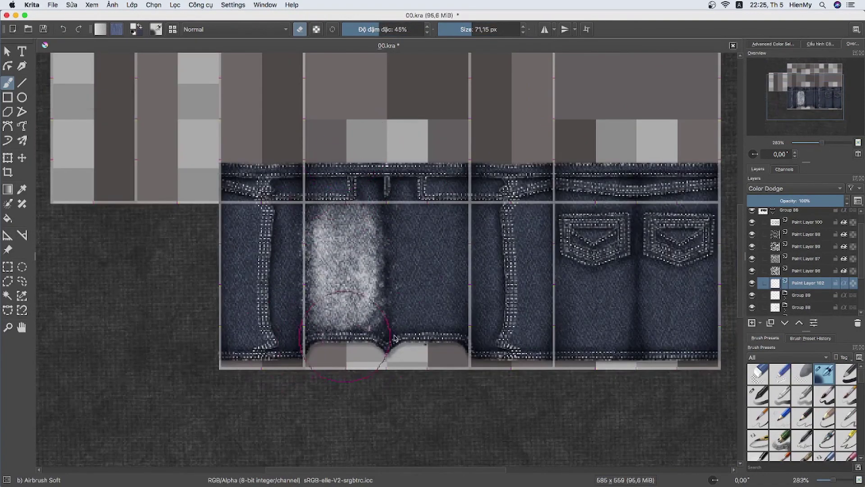
pyautogui.moveTo(343, 212)
pyautogui.mouseDown()
pyautogui.moveTo(360, 311)
pyautogui.moveTo(370, 306)
pyautogui.mouseUp()
# Add noisy texture to the zoomed-in wash patch with the Texture Noise brush.
pyautogui.hotkey('ctrl', 't')
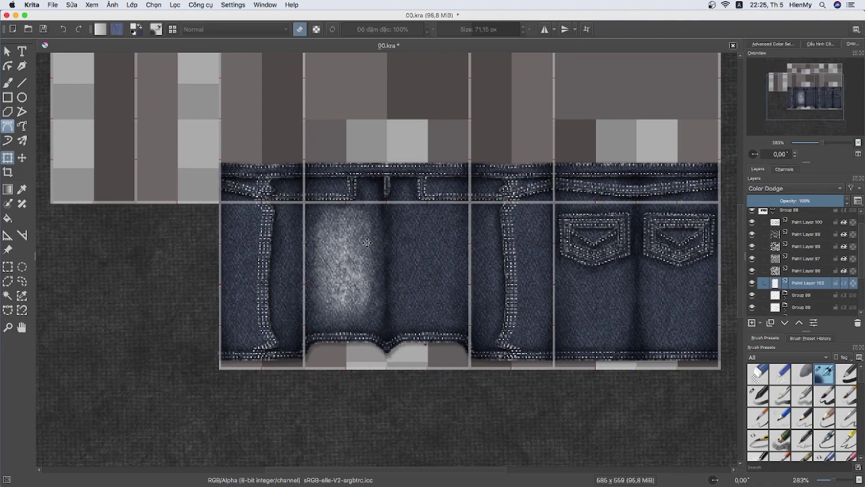
pyautogui.press('+')
pyautogui.press('+')
pyautogui.scroll(-2, 811, 406)
pyautogui.scroll(3, 848, 420)
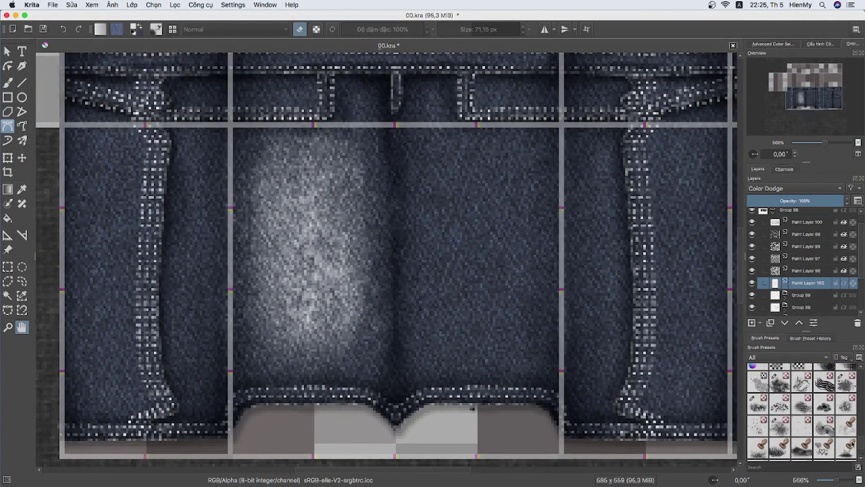
pyautogui.click(757, 392)
pyautogui.moveTo(289, 334)
pyautogui.mouseDown()
pyautogui.moveTo(332, 185)
pyautogui.moveTo(305, 156)
pyautogui.moveTo(315, 324)
pyautogui.mouseUp()
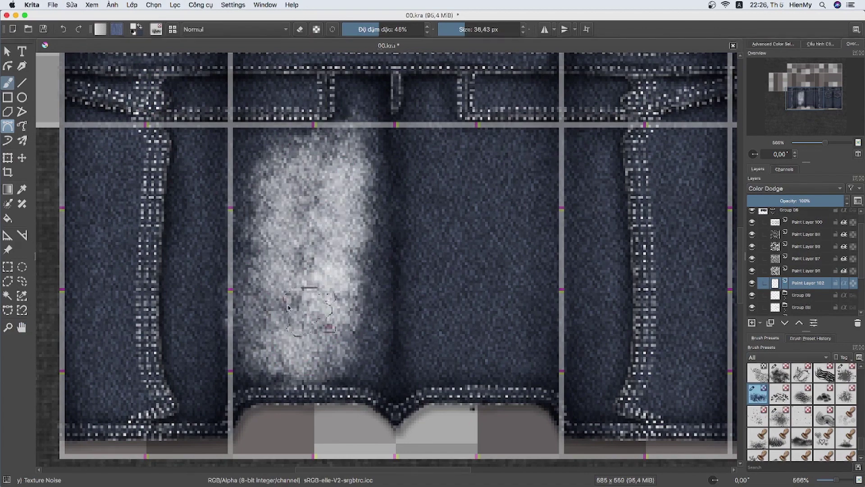
pyautogui.moveTo(290, 290); pyautogui.dragTo(279, 369)
# Darken parts of the wash patch with the Texture Large Splat brush.
pyautogui.press('-')
pyautogui.click(780, 415)
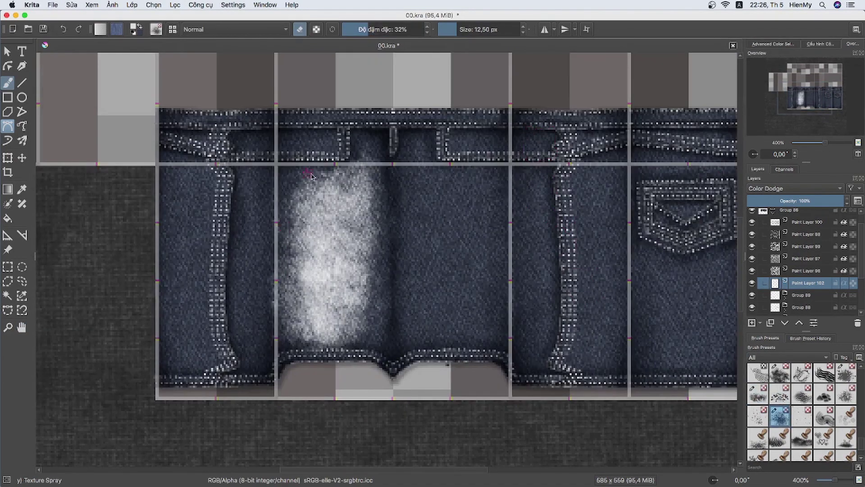
pyautogui.hscroll(5, 311, 311)
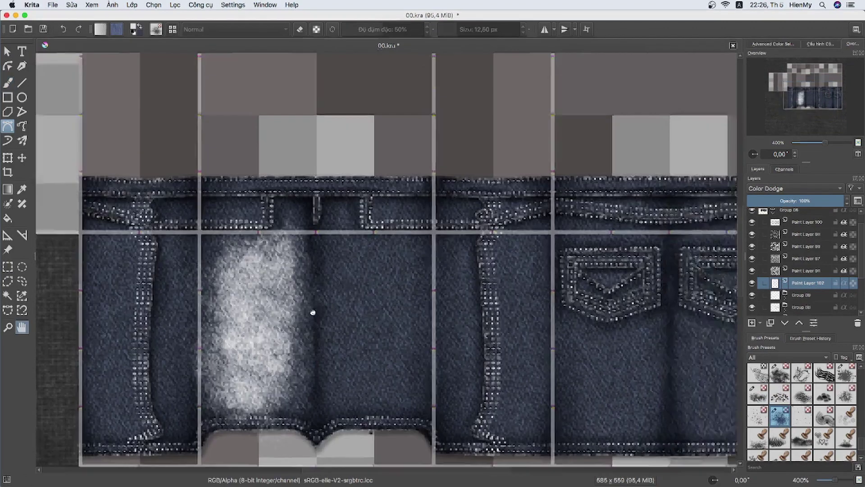
pyautogui.press('e')
pyautogui.click(846, 373)
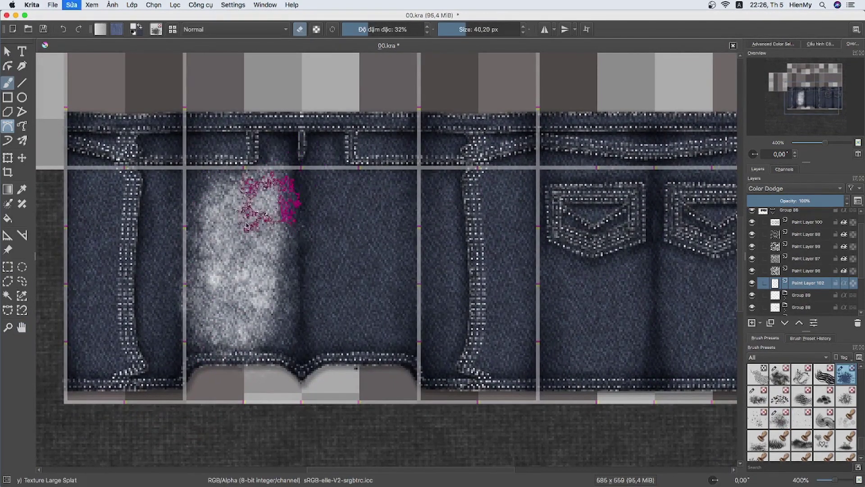
pyautogui.press('t')
pyautogui.hscroll(-2, 406, 231)
pyautogui.scroll(1, 405, 231)
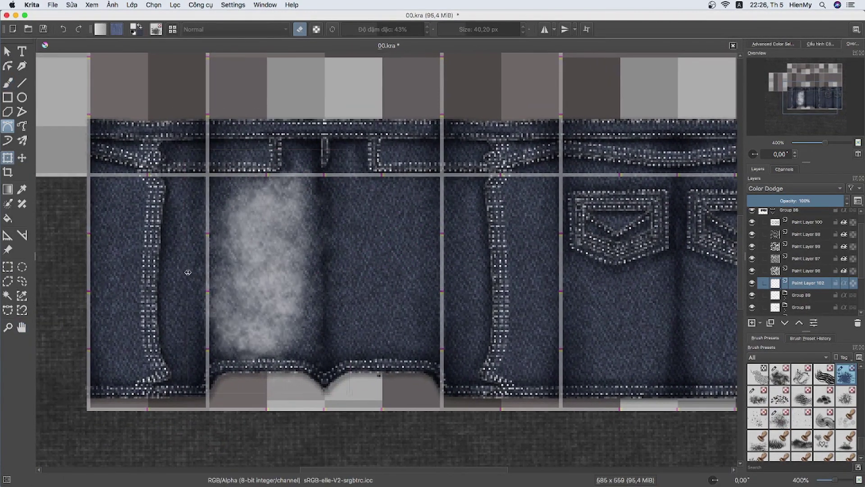
pyautogui.scroll(1, 510, 296)
pyautogui.hscroll(-1, 510, 296)
pyautogui.press('/')
pyautogui.press('b')
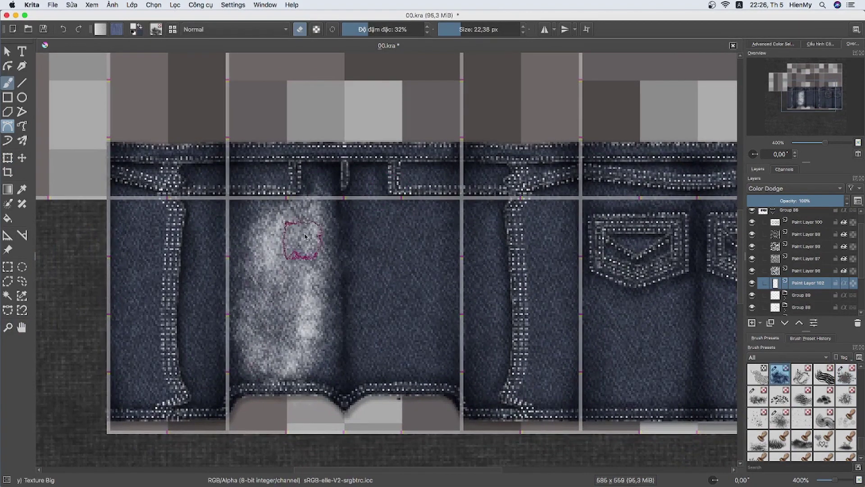
pyautogui.moveTo(286, 232); pyautogui.dragTo(297, 361)
pyautogui.moveTo(260, 225); pyautogui.dragTo(279, 370)
# Return to Airbrush Soft at higher opacity, zoomed in over the front panel.
pyautogui.press('-')
pyautogui.press('+')
pyautogui.press('+')
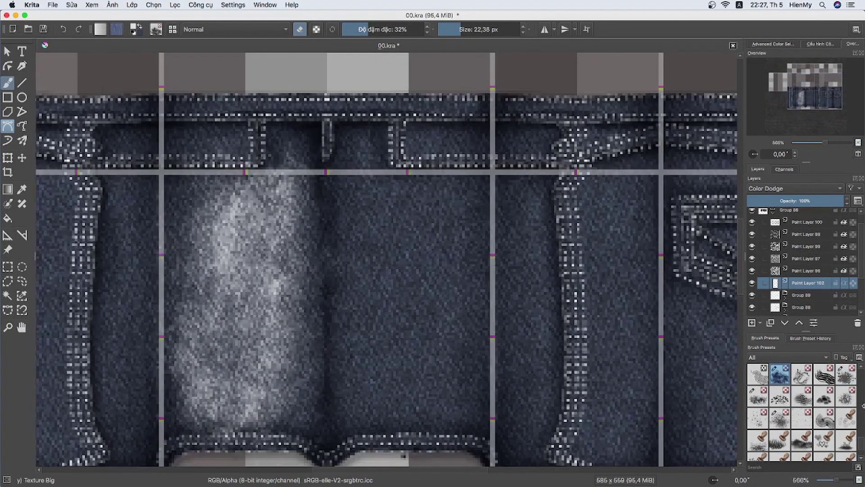
pyautogui.click(810, 338)
pyautogui.click(811, 362)
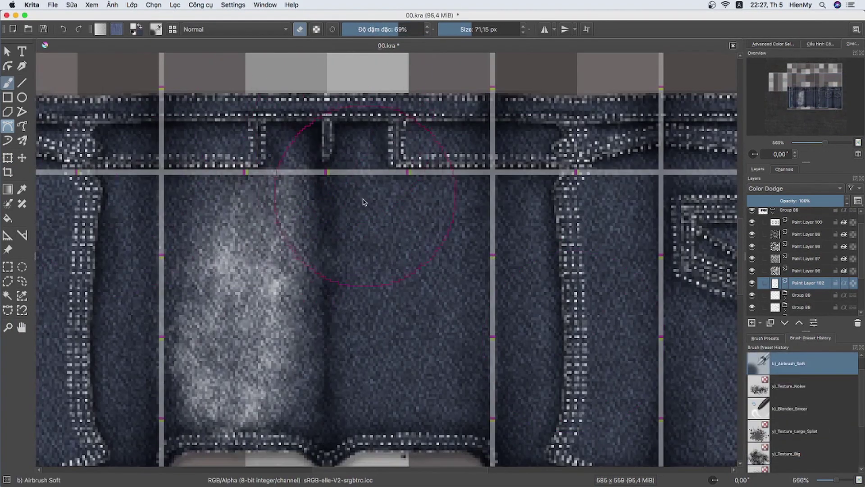
pyautogui.moveTo(194, 397); pyautogui.dragTo(227, 375)
pyautogui.scroll(-2, 374, 247)
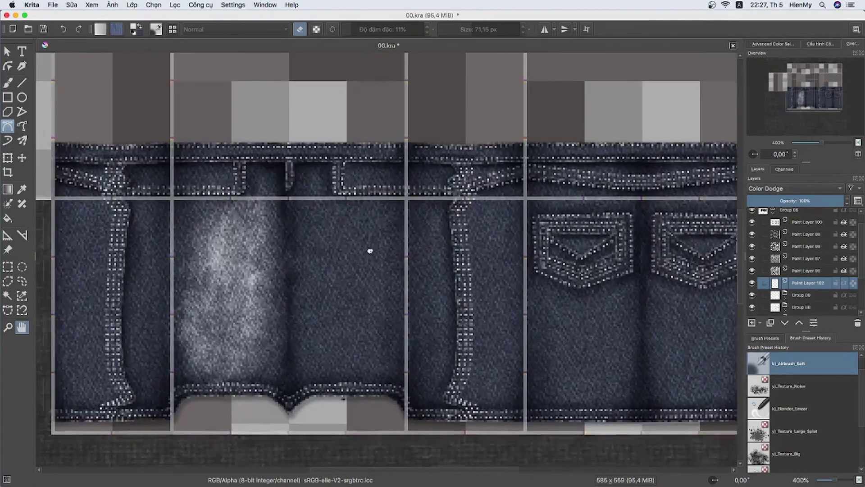
pyautogui.scroll(1, 192, 131)
# Mirror the copied wash horizontally onto the other half of the front panel.
pyautogui.click(132, 5)
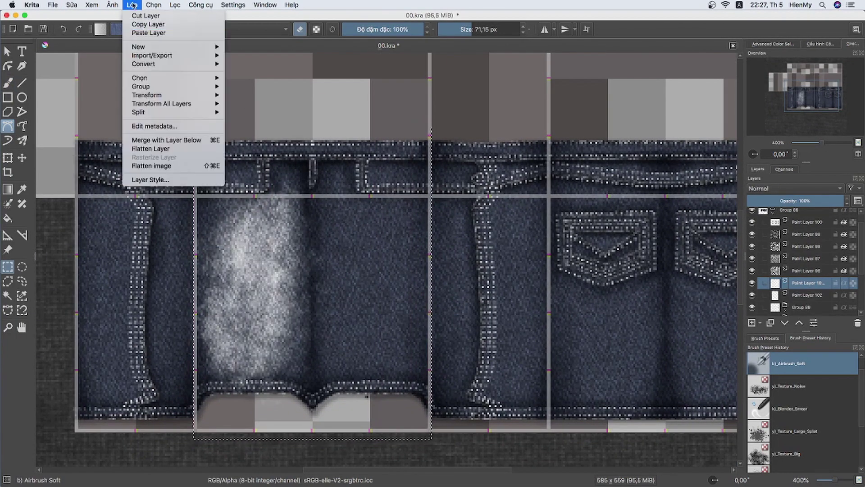
pyautogui.click(270, 92)
pyautogui.moveTo(225, 211); pyautogui.dragTo(230, 218)
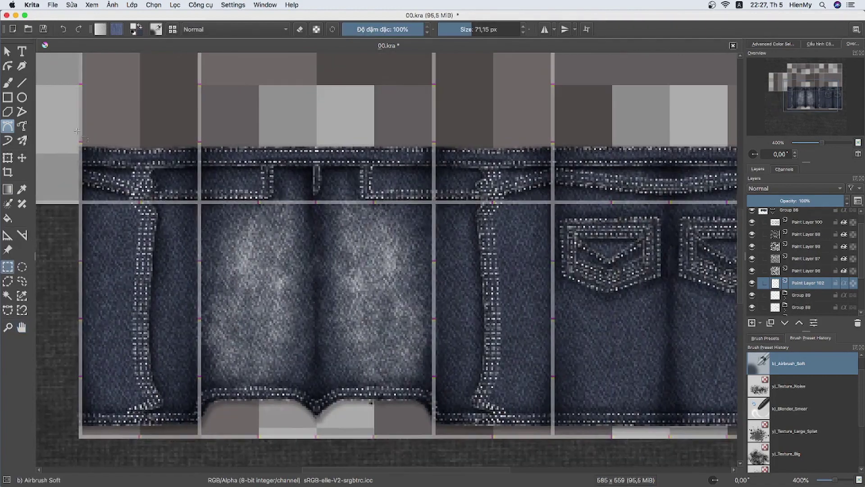
# Copy the wash to a new layer, mirror it onto the side panel and nudge it right.
pyautogui.hotkey('ctrl', 'alt', 'j')
pyautogui.click(132, 4)
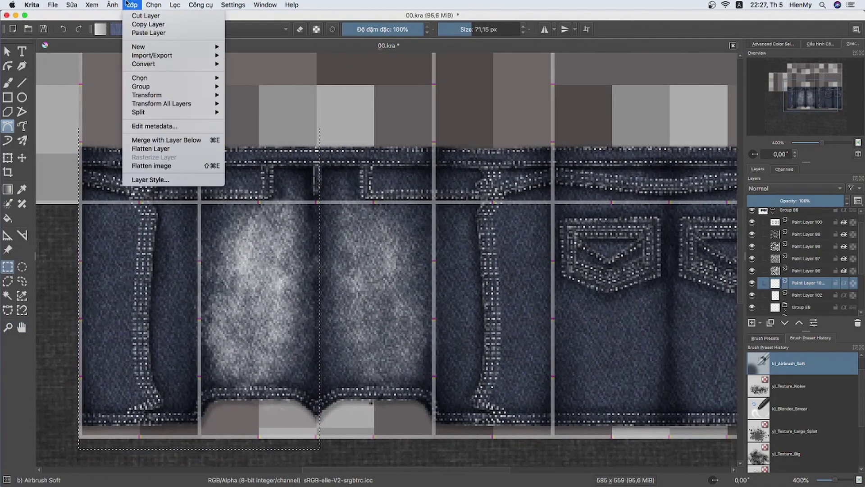
pyautogui.click(271, 92)
pyautogui.press('t')
pyautogui.press('Right')
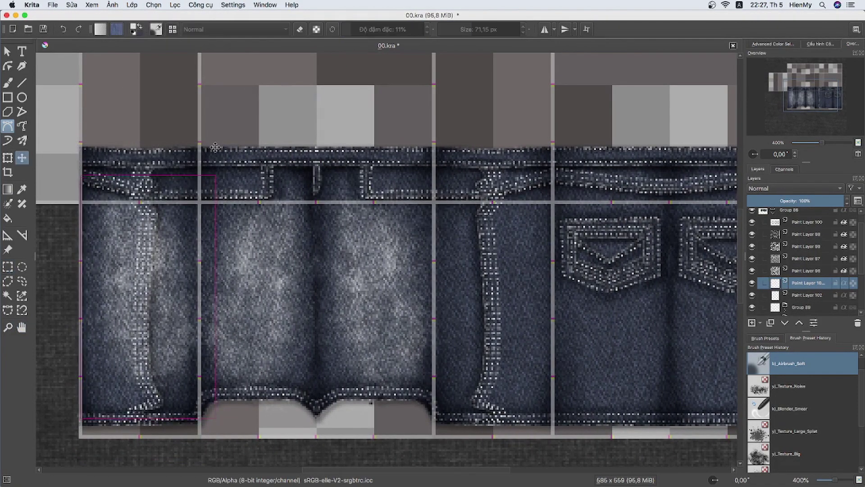
# Darken the side-panel seam with a small Airbrush Soft, then clear the selection.
pyautogui.press('b')
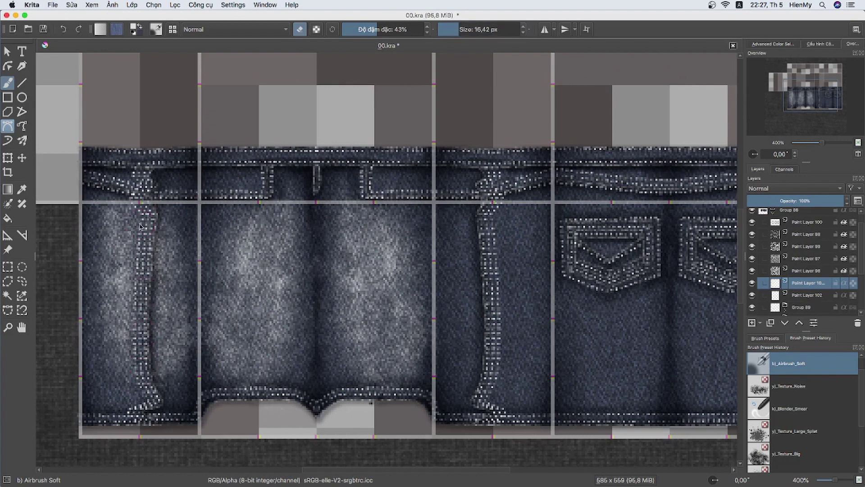
pyautogui.press('[')
pyautogui.hotkey('ctrl', 'shift', 'd')
pyautogui.press('[')
pyautogui.press('o')
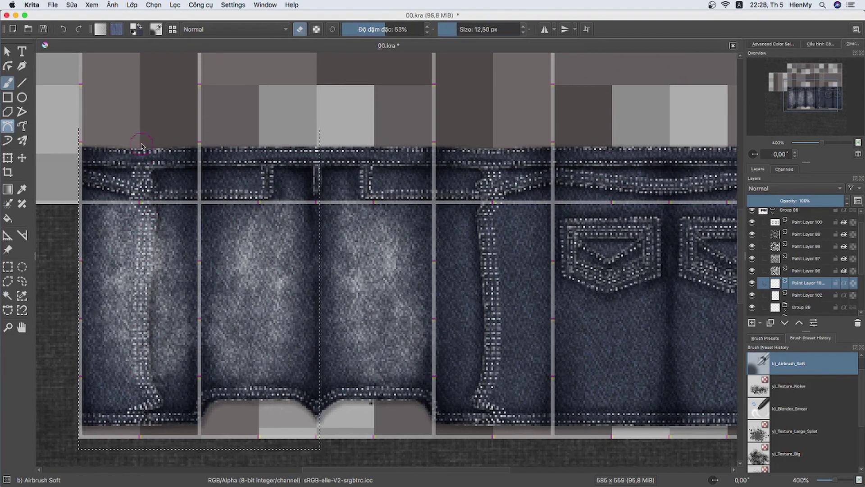
pyautogui.moveTo(143, 211); pyautogui.dragTo(142, 392)
pyautogui.press('[')
pyautogui.moveTo(143, 242); pyautogui.dragTo(140, 316)
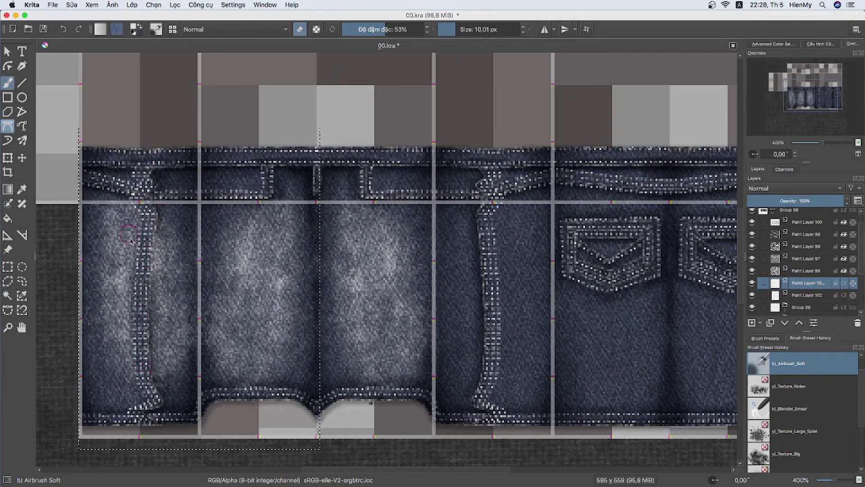
pyautogui.moveTo(152, 278); pyautogui.dragTo(152, 367)
pyautogui.hotkey('ctrl', 'r')
pyautogui.hotkey('ctrl', 'shift', 'a')
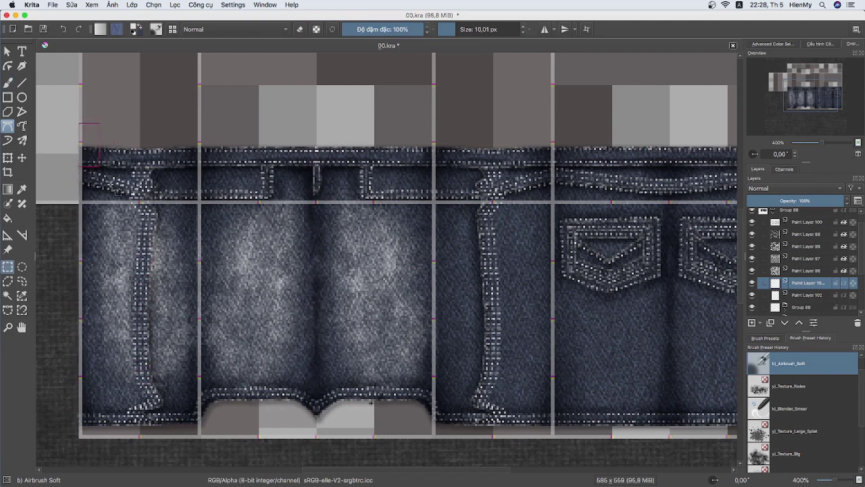
# Copy the wash into a new layer and duplicate it, framing the back panels.
pyautogui.press('-')
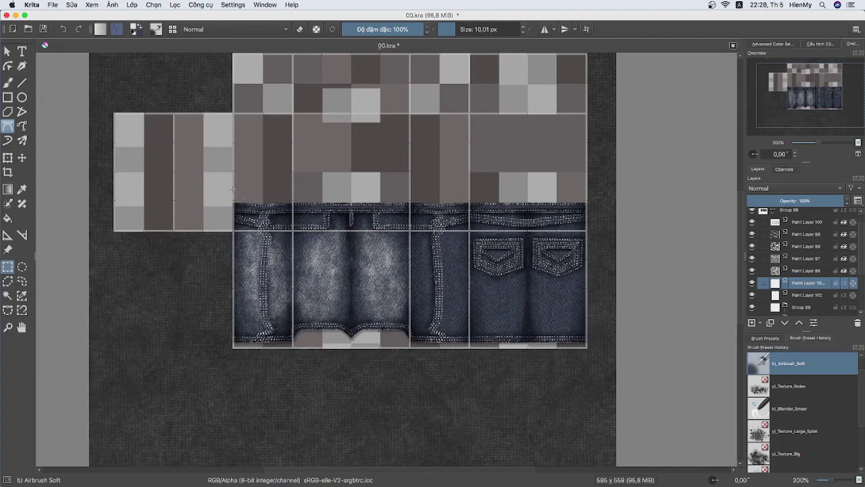
pyautogui.click(131, 5)
pyautogui.click(293, 131)
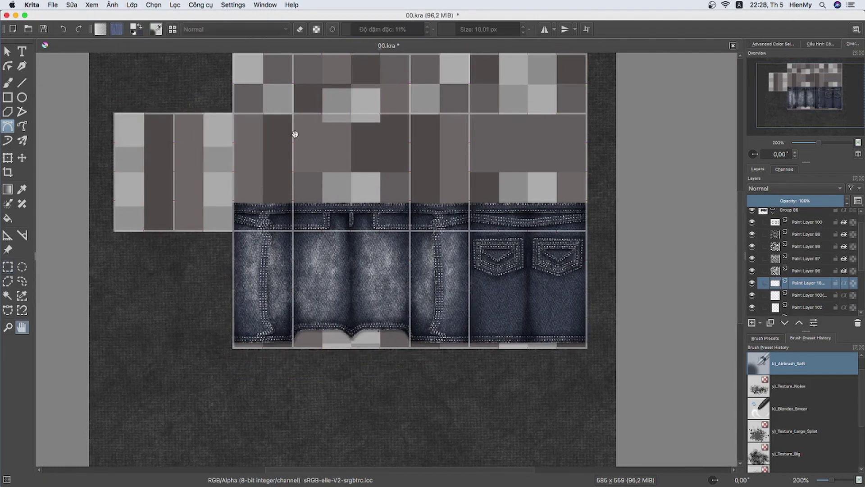
pyautogui.moveTo(818, 142); pyautogui.dragTo(828, 144)
pyautogui.moveTo(583, 228); pyautogui.dragTo(548, 214)
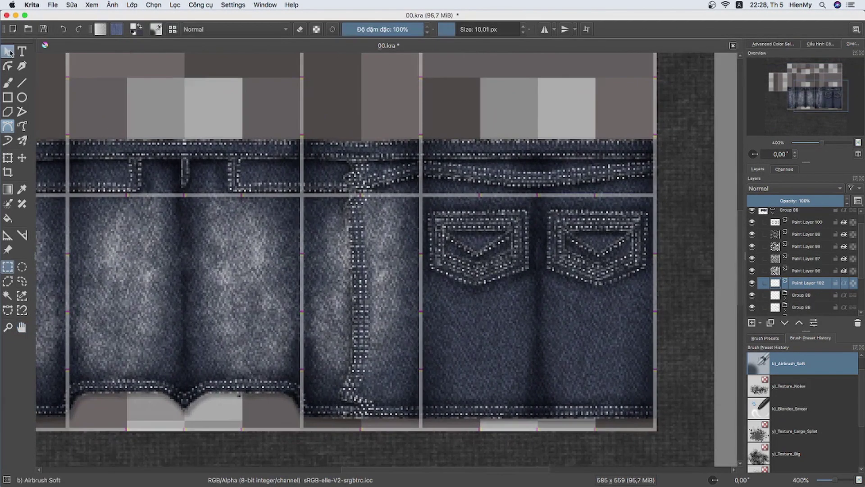
pyautogui.hotkey('ctrl', 'j')
pyautogui.hotkey('ctrl', 'shift', 'a')
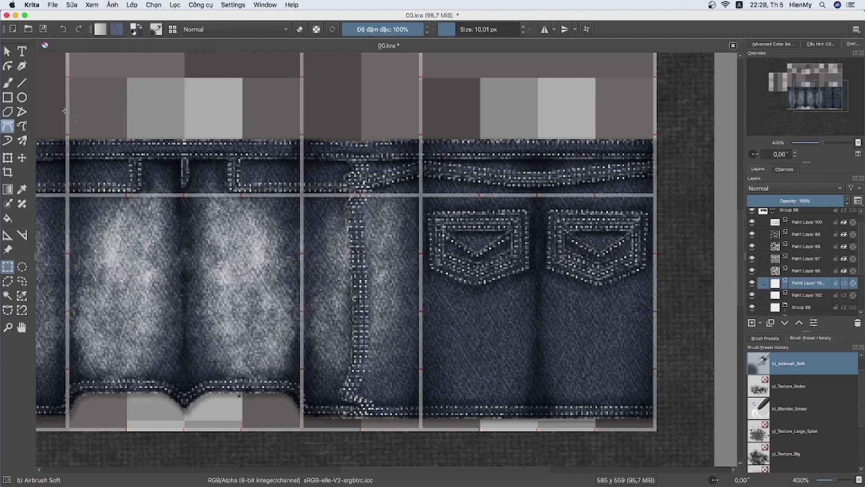
# Mirror the copy onto the back panels, erase it inside both pockets, merge down and duplicate.
pyautogui.click(132, 5)
pyautogui.click(266, 93)
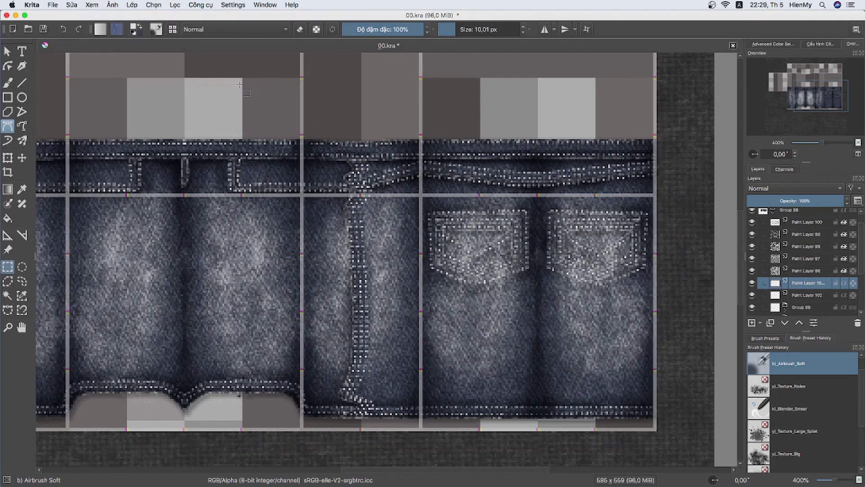
pyautogui.press('t')
pyautogui.press('b')
pyautogui.press('e')
pyautogui.moveTo(347, 225); pyautogui.dragTo(343, 224)
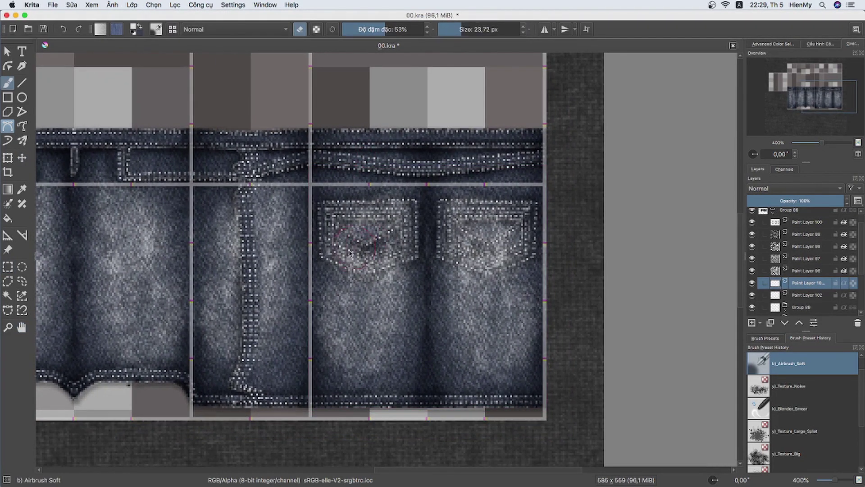
pyautogui.moveTo(397, 243)
pyautogui.mouseDown()
pyautogui.moveTo(460, 226)
pyautogui.moveTo(478, 255)
pyautogui.mouseUp()
pyautogui.moveTo(502, 215); pyautogui.dragTo(486, 239)
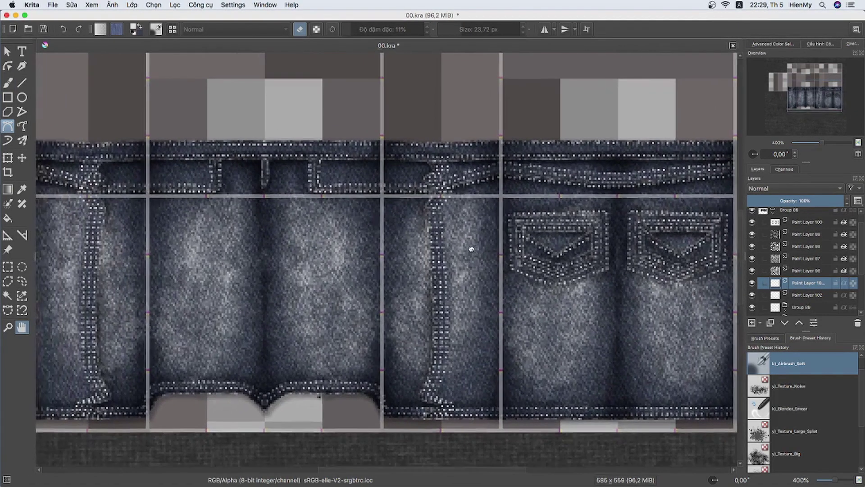
pyautogui.hotkey('ctrl', 'e')
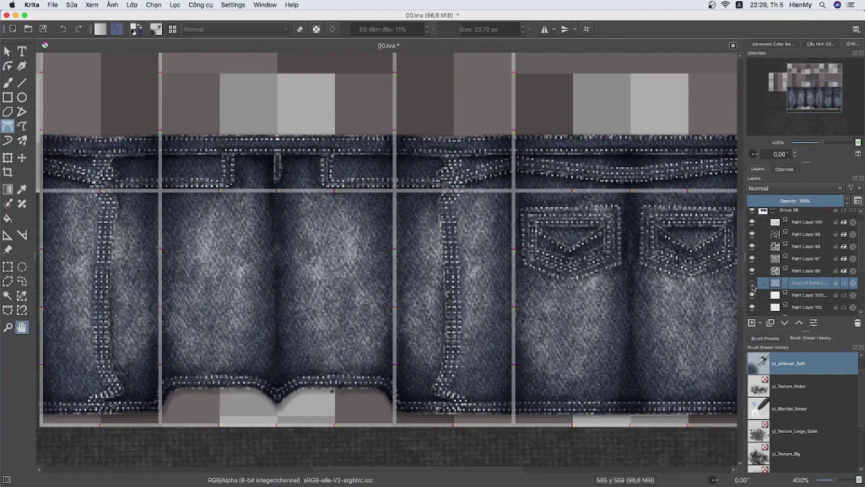
pyautogui.hotkey('ctrl', 'j')
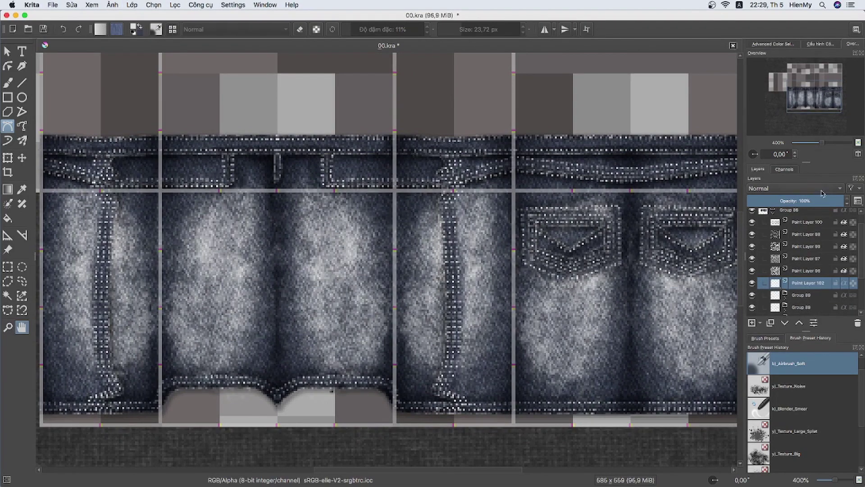
# Move Paint Layer 102 below Paint Layer 100 and tone it down to about 58% opacity.
pyautogui.scroll(-5, 371, 310)
pyautogui.scroll(3, 371, 309)
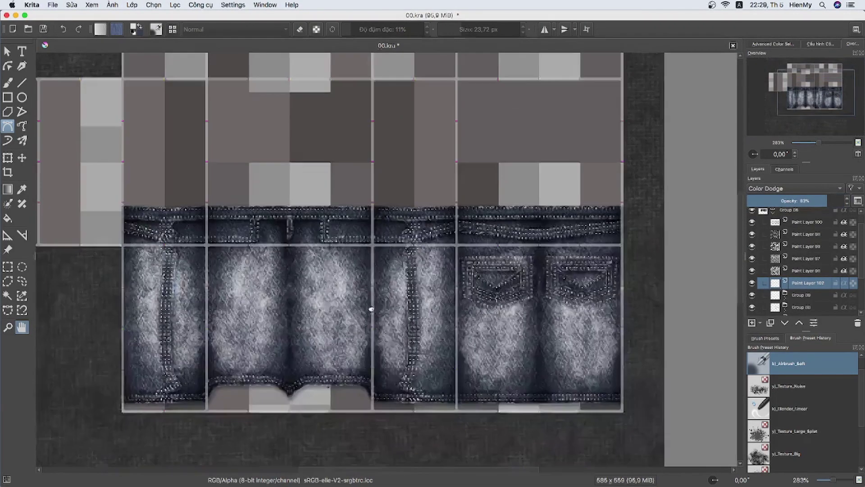
pyautogui.scroll(-1, 371, 310)
pyautogui.moveTo(808, 282); pyautogui.dragTo(808, 234)
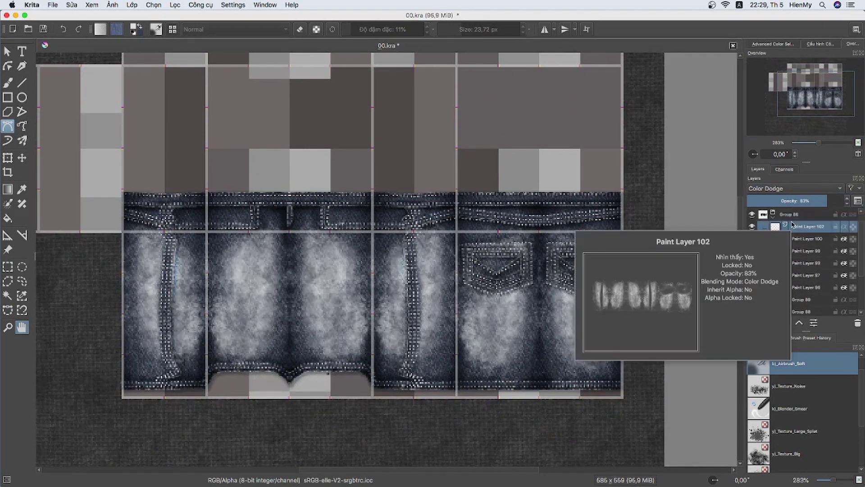
pyautogui.hscroll(2, 309, 302)
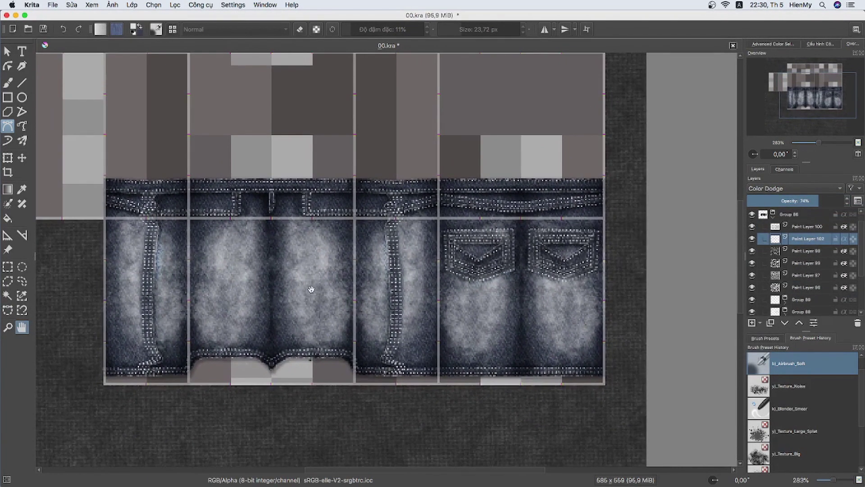
pyautogui.press('b')
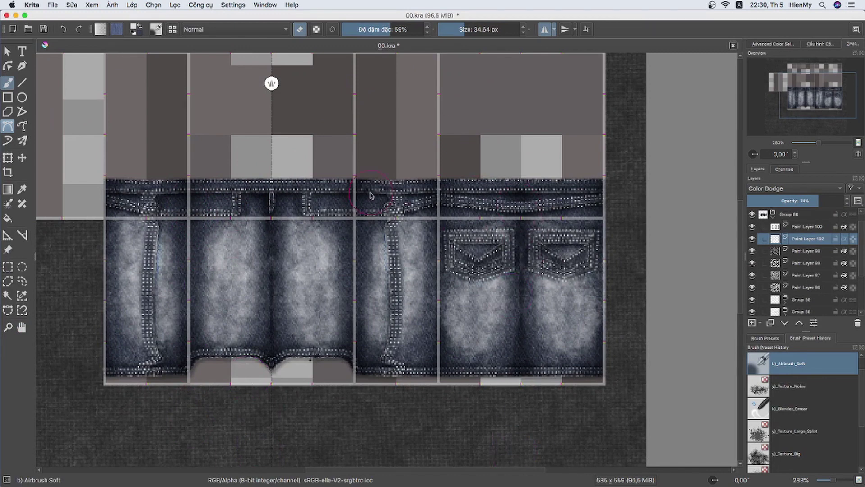
pyautogui.hscroll(2, 504, 293)
pyautogui.press('b')
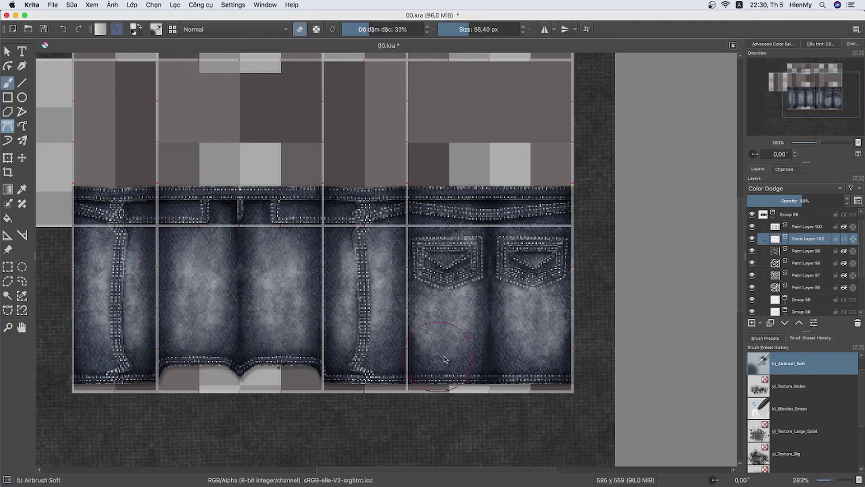
pyautogui.moveTo(275, 170); pyautogui.dragTo(329, 153)
# Add a new paint layer, undo a stray mirrored stroke and raise the airbrush opacity slightly.
pyautogui.press('Insert')
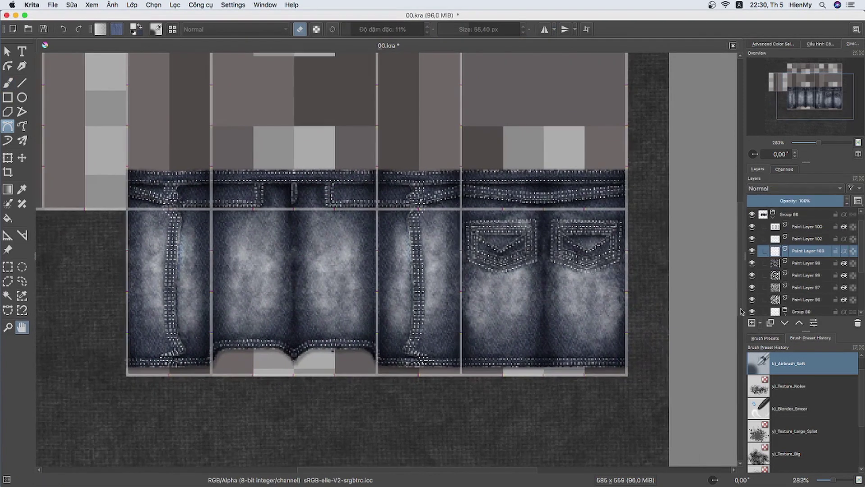
pyautogui.moveTo(525, 259)
pyautogui.mouseDown()
pyautogui.moveTo(544, 258)
pyautogui.moveTo(534, 269)
pyautogui.mouseUp()
pyautogui.moveTo(283, 292); pyautogui.dragTo(251, 421)
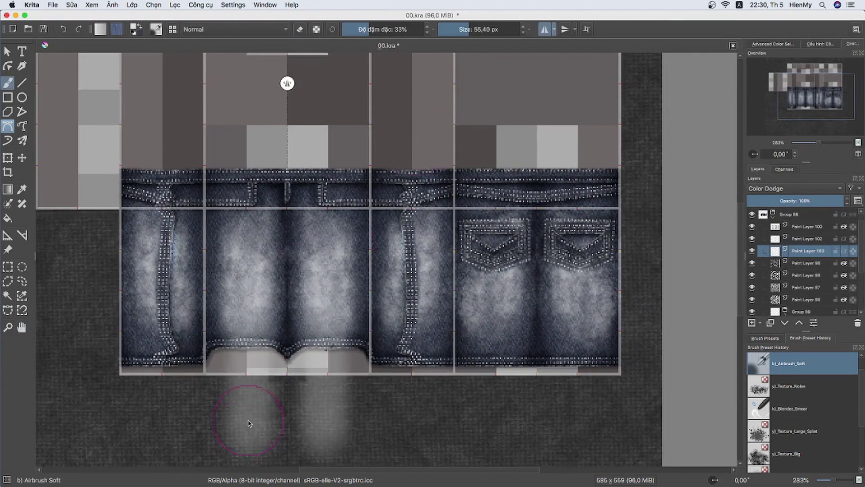
pyautogui.hotkey('ctrl', 'z')
pyautogui.moveTo(402, 32); pyautogui.dragTo(405, 32)
# Airbrush whitish wash over the lower legs, around the right back pocket and across the waistband.
pyautogui.moveTo(248, 288); pyautogui.dragTo(248, 352)
pyautogui.moveTo(162, 293); pyautogui.dragTo(162, 360)
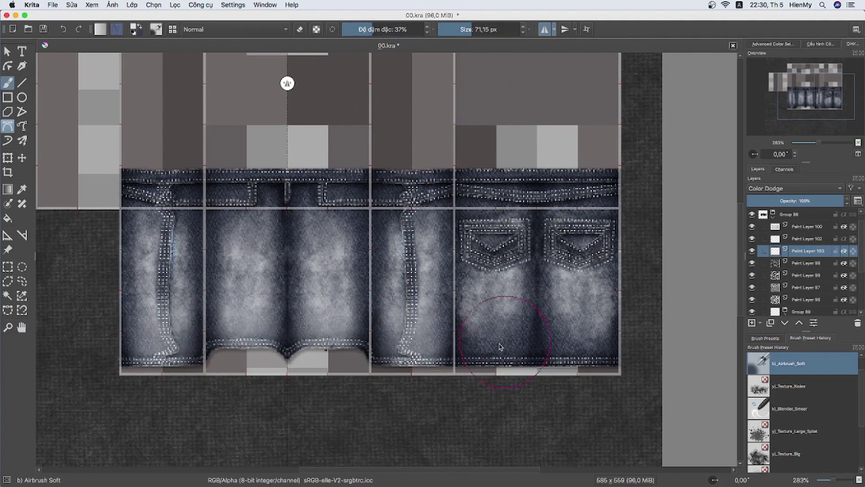
pyautogui.moveTo(496, 297); pyautogui.dragTo(496, 360)
pyautogui.moveTo(581, 361); pyautogui.dragTo(595, 236)
pyautogui.moveTo(358, 207); pyautogui.dragTo(359, 342)
pyautogui.moveTo(451, 315); pyautogui.dragTo(451, 203)
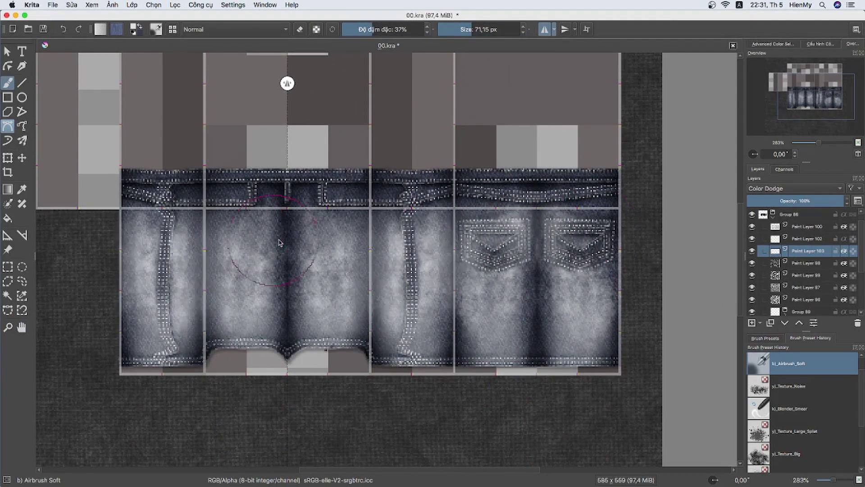
pyautogui.moveTo(316, 289); pyautogui.dragTo(252, 190)
pyautogui.moveTo(173, 176); pyautogui.dragTo(531, 149)
# Apply a Gaussian blur to the wash layer Paint Layer 103.
pyautogui.click(175, 5)
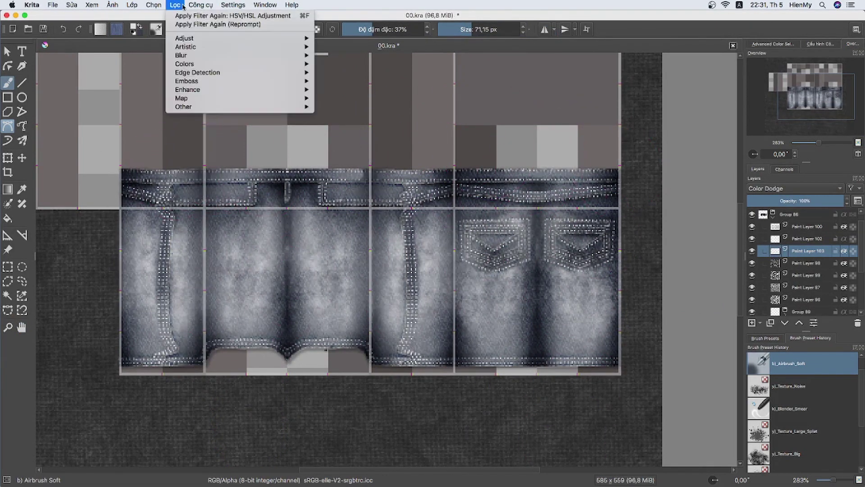
pyautogui.click(361, 77)
pyautogui.click(233, 273)
pyautogui.click(175, 5)
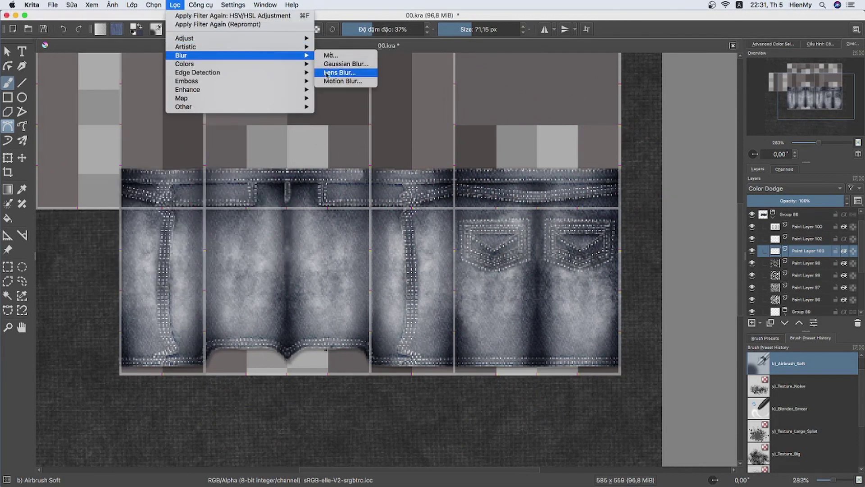
pyautogui.click(388, 72)
pyautogui.click(271, 272)
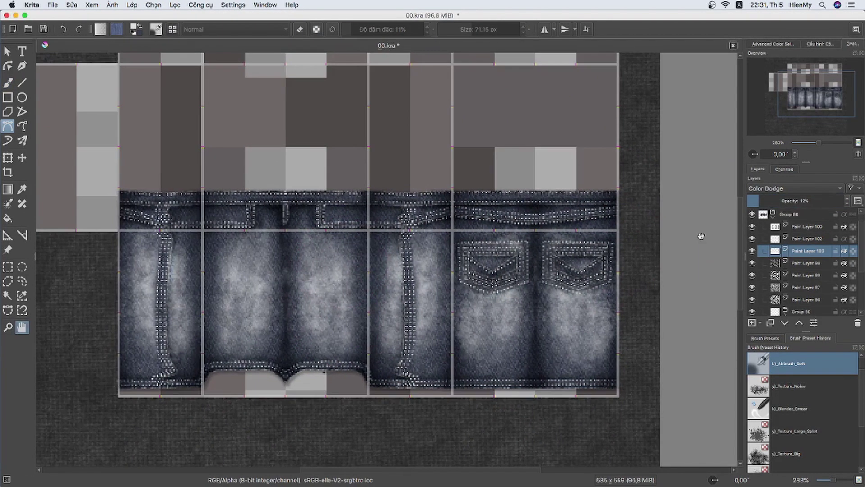
pyautogui.scroll(2, 536, 338)
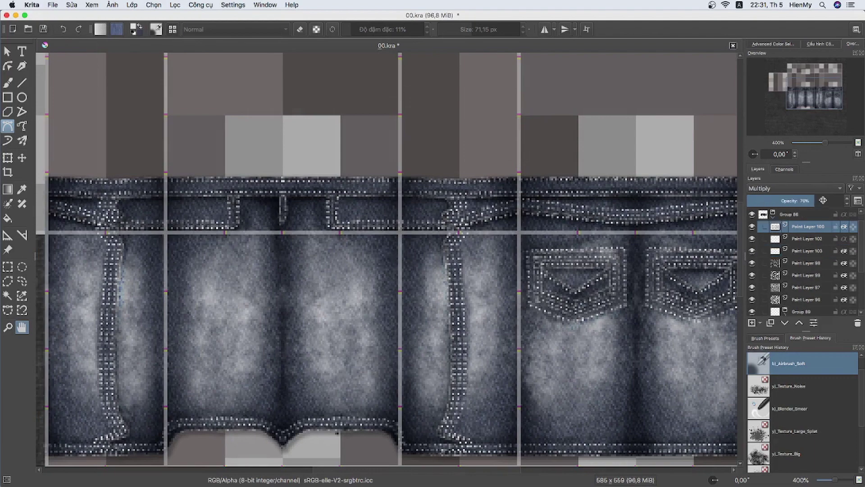
pyautogui.moveTo(574, 277); pyautogui.dragTo(540, 267)
# Expand Group 86, pick the Color Dodge wash layer, and add a new empty paint layer.
pyautogui.click(773, 228)
pyautogui.click(807, 238)
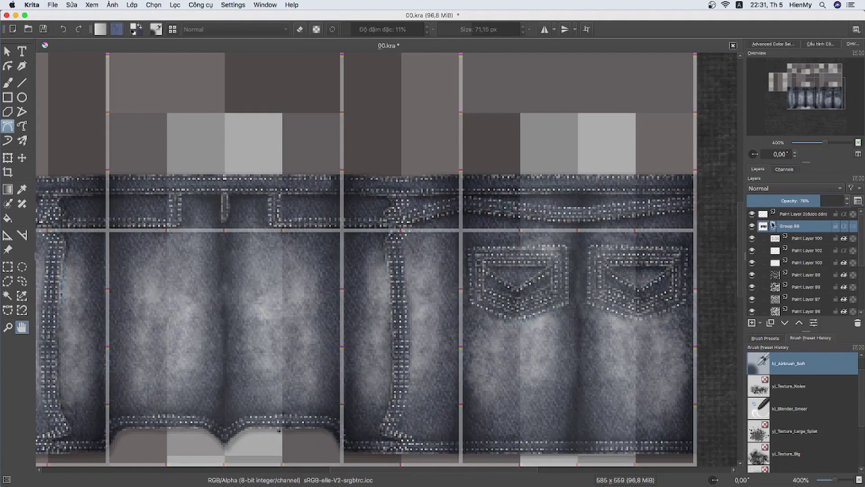
pyautogui.press('-')
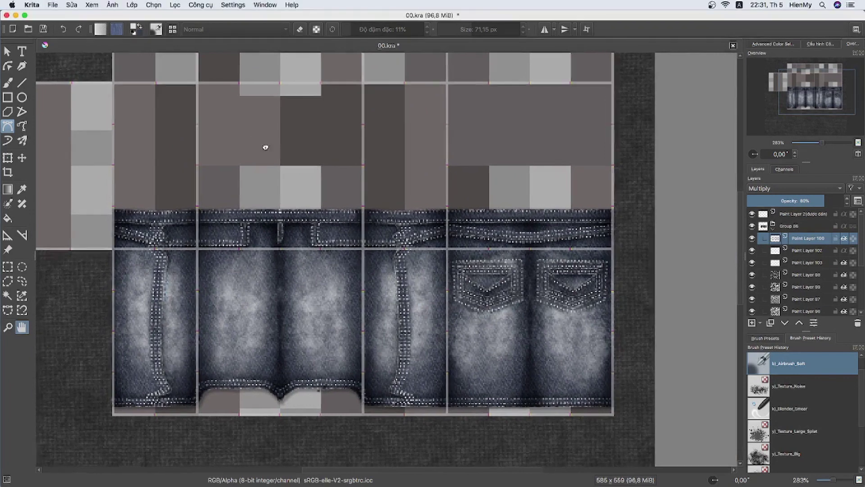
pyautogui.press('pagedown')
pyautogui.moveTo(384, 280); pyautogui.dragTo(409, 265)
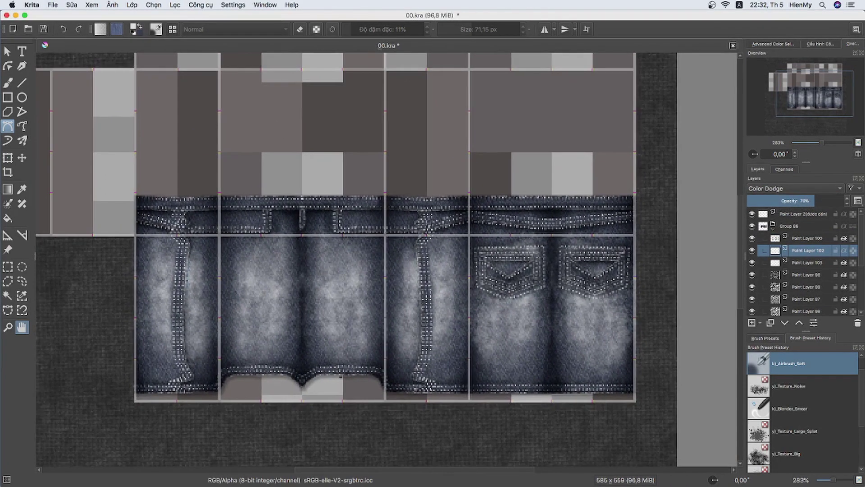
pyautogui.moveTo(367, 234); pyautogui.dragTo(381, 230)
pyautogui.press('Insert')
pyautogui.moveTo(369, 202); pyautogui.dragTo(382, 198)
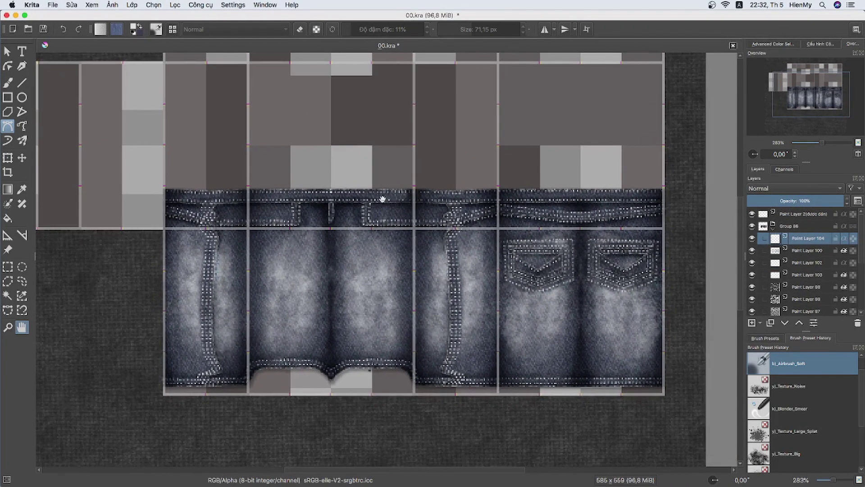
pyautogui.press('+')
pyautogui.press('+')
pyautogui.press('+')
# Choose the Basic-2 Opacity brush and set the new layer to Overlay blending.
pyautogui.click(765, 338)
pyautogui.click(824, 374)
pyautogui.click(777, 469)
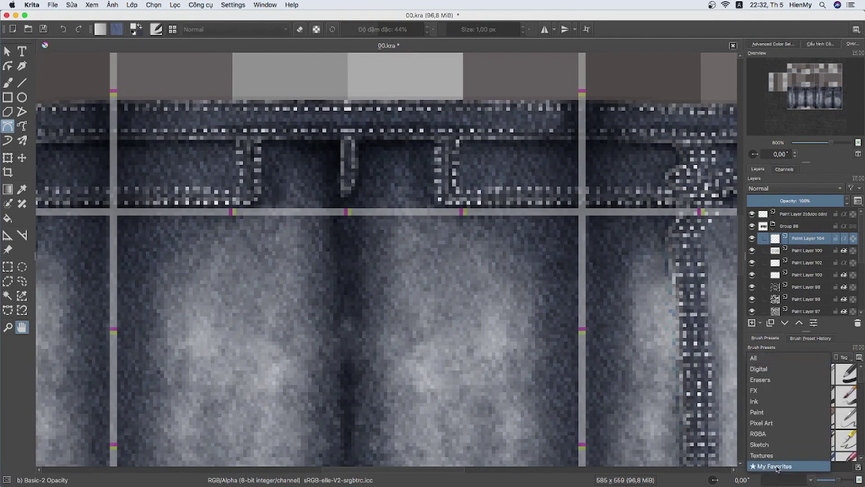
pyautogui.press('b')
pyautogui.click(773, 43)
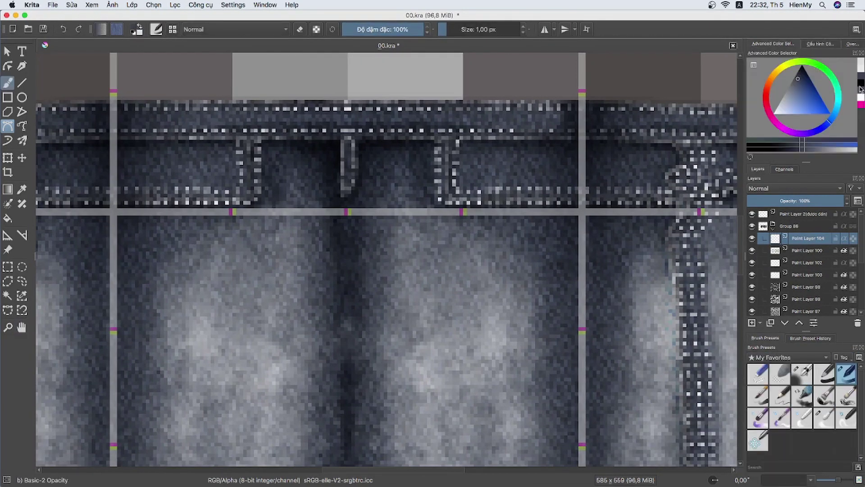
pyautogui.click(793, 188)
# Draw two thin dark crease lines under the waistband with a 1.57 px brush.
pyautogui.moveTo(337, 297); pyautogui.dragTo(557, 236)
pyautogui.moveTo(838, 201); pyautogui.dragTo(812, 204)
pyautogui.hotkey('ctrl', 'z')
pyautogui.hotkey('ctrl', 'z')
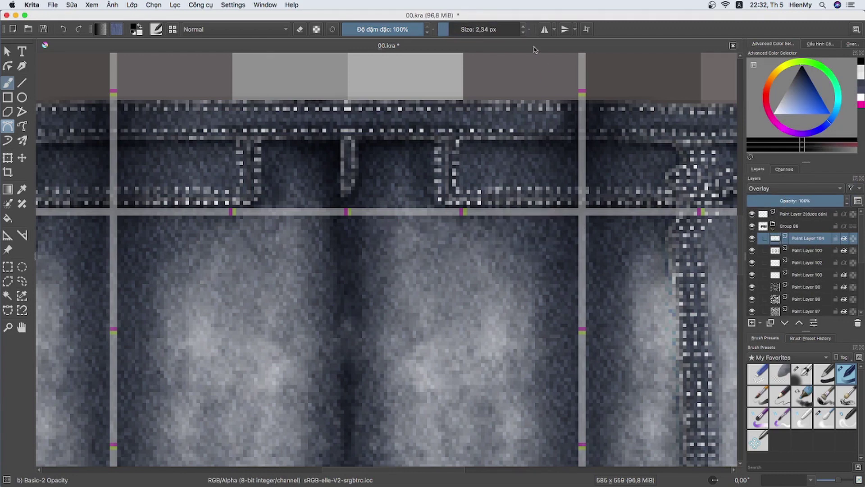
pyautogui.click(448, 31)
pyautogui.moveTo(366, 247); pyautogui.dragTo(561, 224)
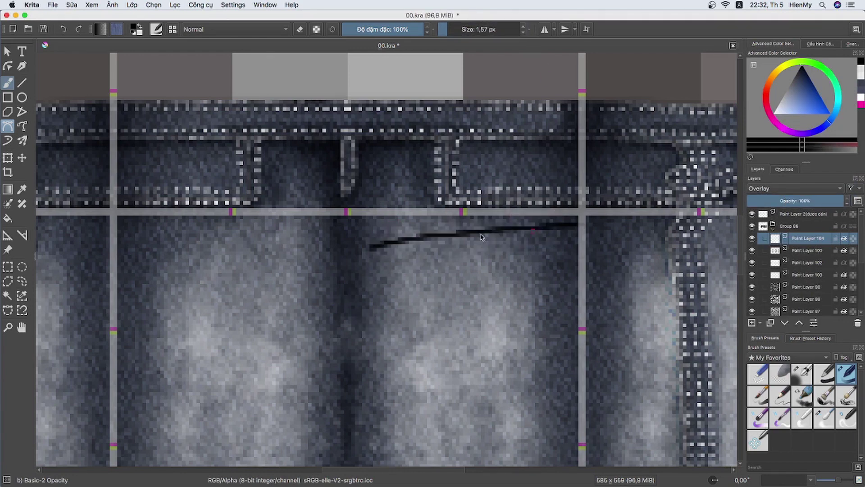
pyautogui.moveTo(411, 251); pyautogui.dragTo(543, 237)
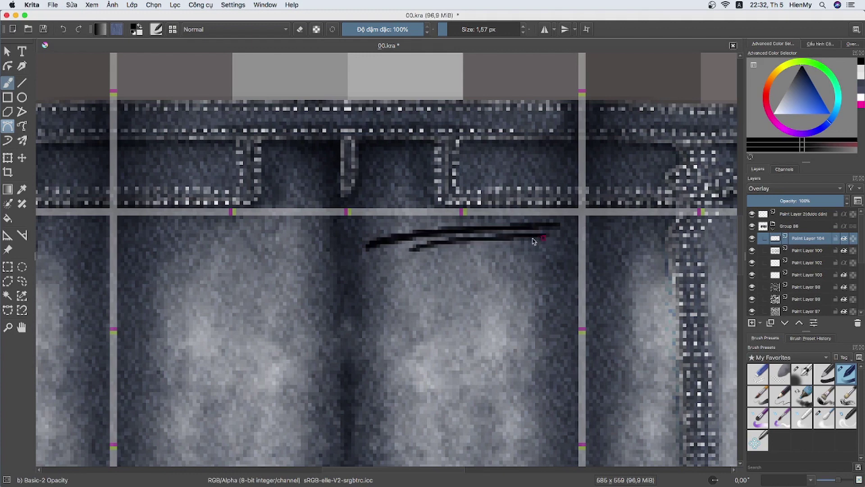
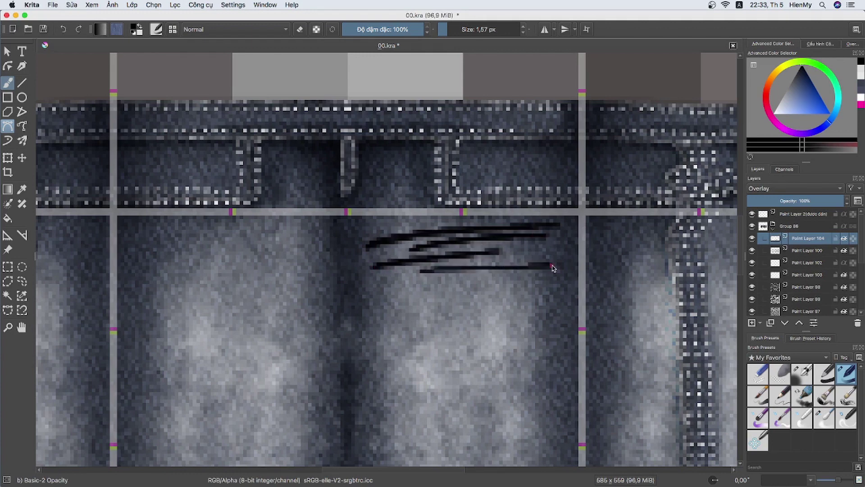
# Paint five dark horizontal crease strokes on the upper front panel and soften them with Blender Blur.
pyautogui.moveTo(550, 258); pyautogui.dragTo(444, 272)
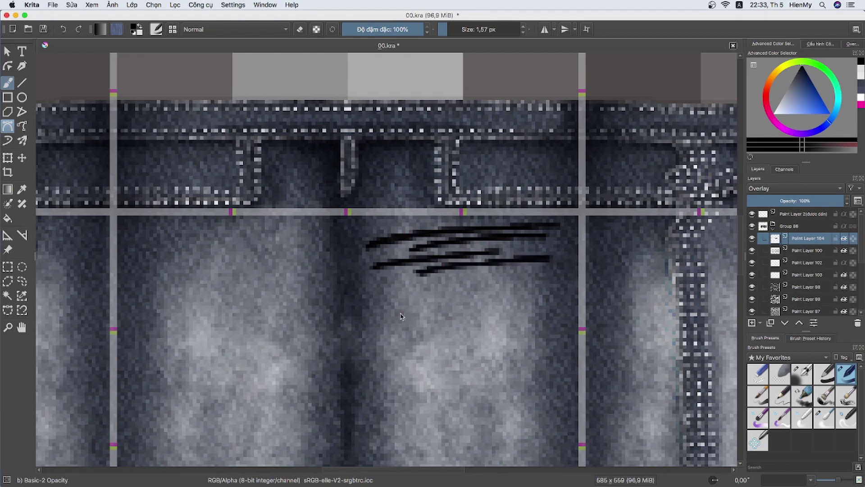
pyautogui.moveTo(543, 295); pyautogui.dragTo(381, 312)
pyautogui.scroll(-5, 384, 247)
pyautogui.moveTo(422, 207); pyautogui.dragTo(489, 200)
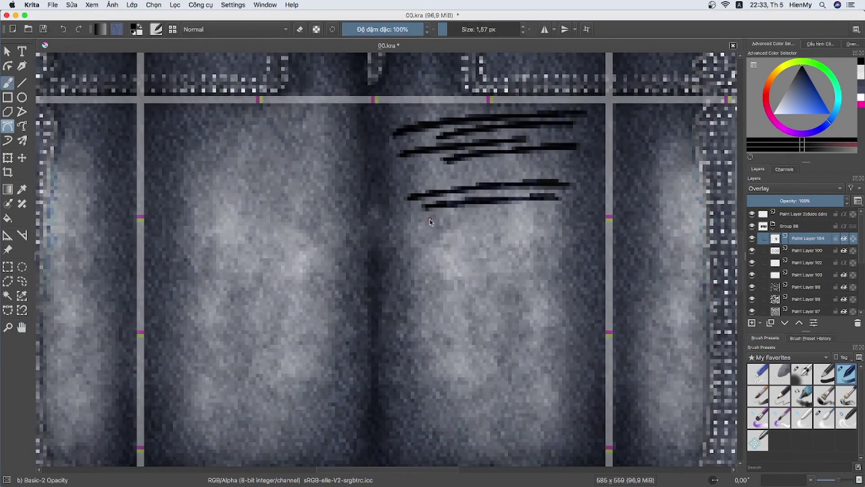
pyautogui.moveTo(429, 221); pyautogui.dragTo(576, 209)
pyautogui.moveTo(422, 242)
pyautogui.mouseDown()
pyautogui.moveTo(573, 234)
pyautogui.moveTo(430, 268)
pyautogui.mouseUp()
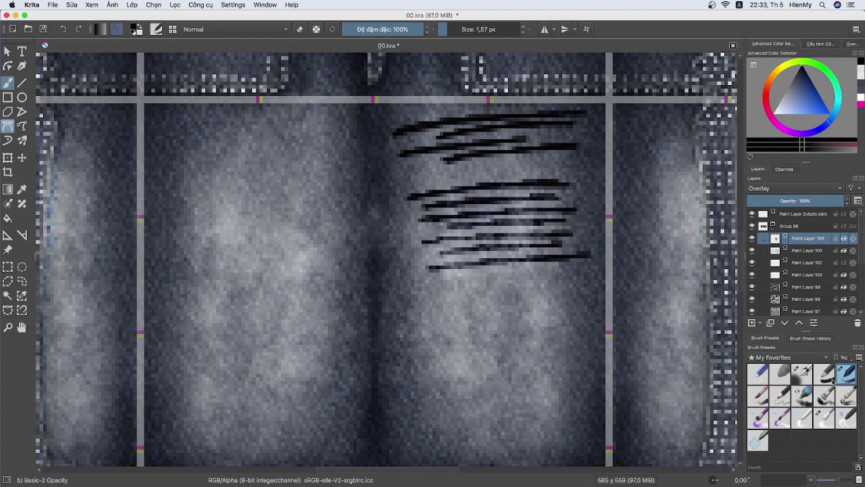
pyautogui.click(824, 419)
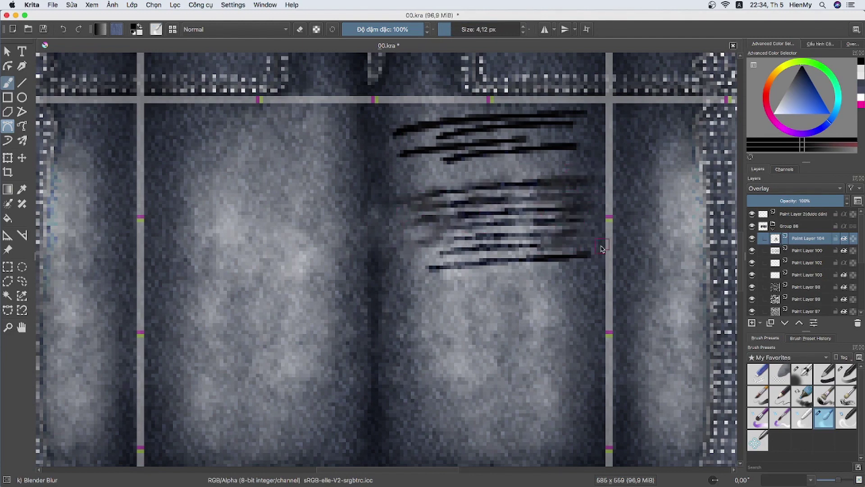
pyautogui.moveTo(602, 248); pyautogui.dragTo(504, 261)
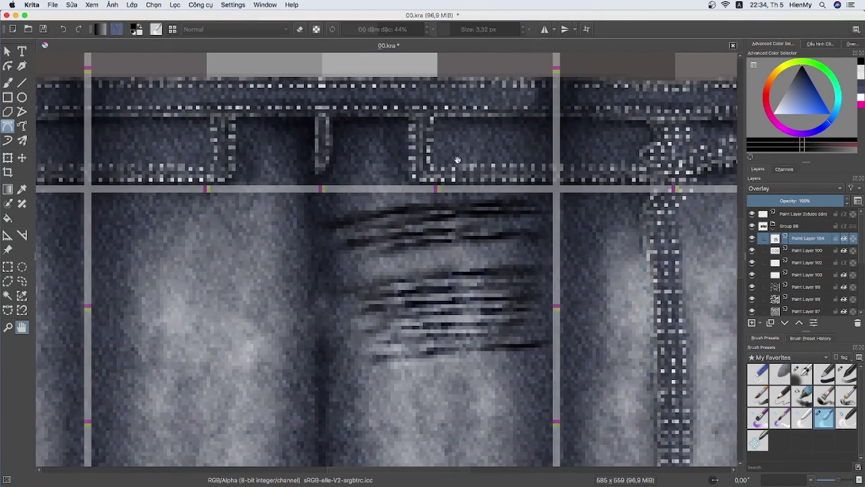
# Duplicate the crease layer, brighten the copy with HSV Lightness 100, and nudge it slightly upward.
pyautogui.hotkey('ctrl', 'j')
pyautogui.click(175, 5)
pyautogui.click(338, 97)
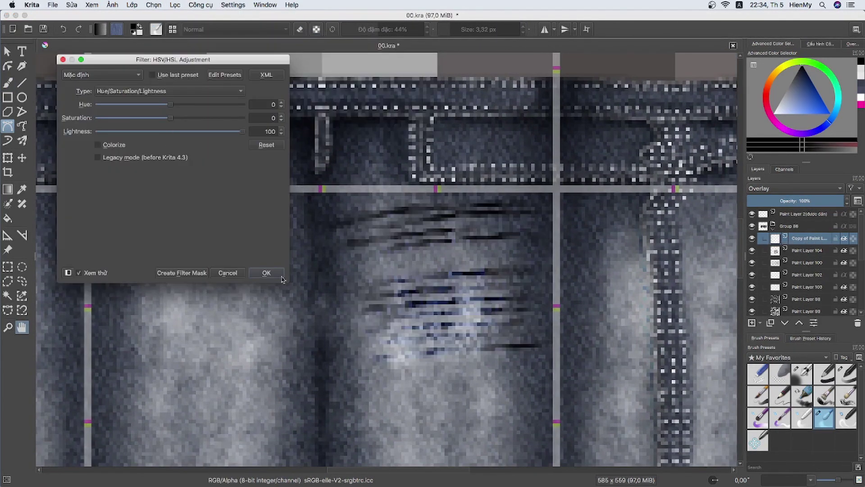
pyautogui.press('Return')
pyautogui.press('t')
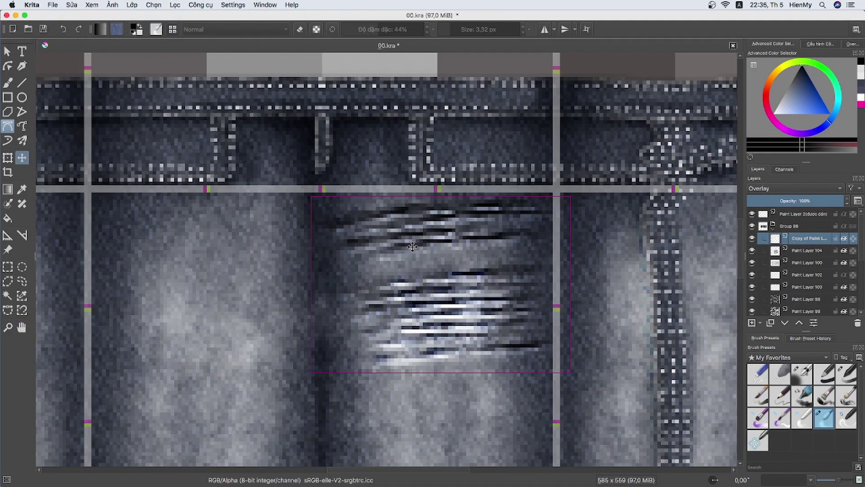
pyautogui.hotkey('ctrl', 'r')
pyautogui.moveTo(305, 268); pyautogui.dragTo(535, 335)
pyautogui.press('t')
pyautogui.moveTo(573, 263); pyautogui.dragTo(566, 282)
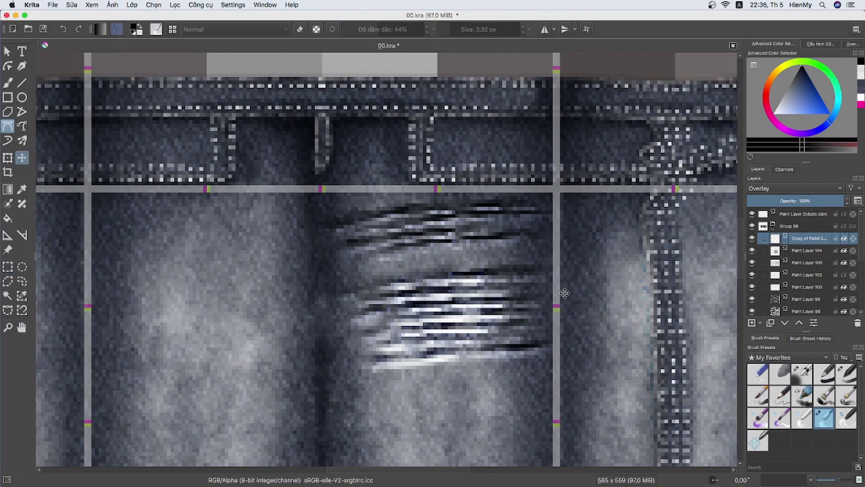
# Set the bright copy to about a third opacity and the dark crease layer to about half.
pyautogui.press('-')
pyautogui.click(853, 44)
pyautogui.press('-')
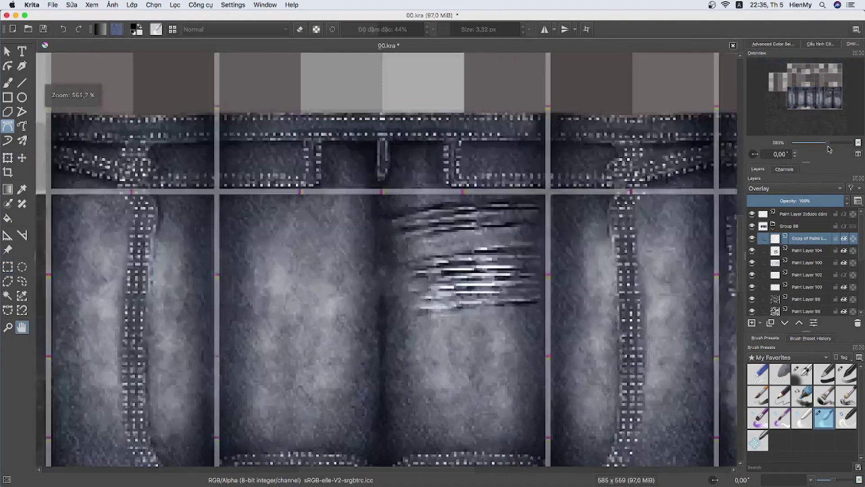
pyautogui.press('-')
pyautogui.click(806, 250)
pyautogui.press('-')
pyautogui.click(794, 238)
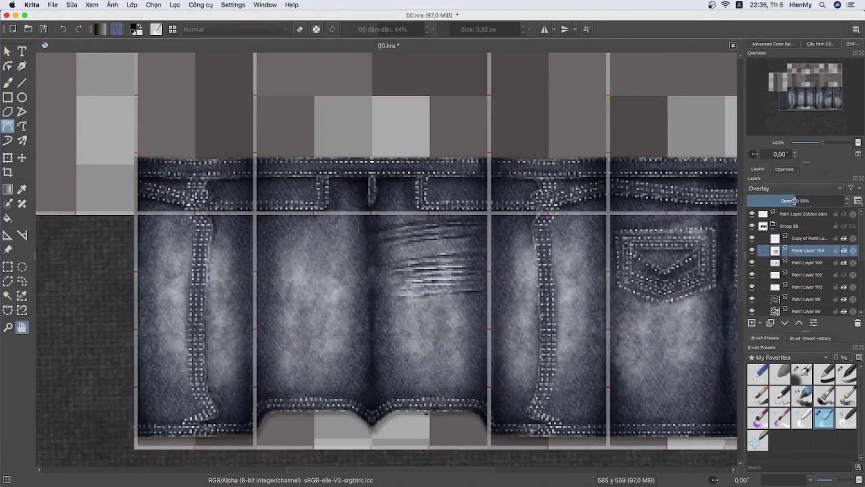
pyautogui.click(794, 239)
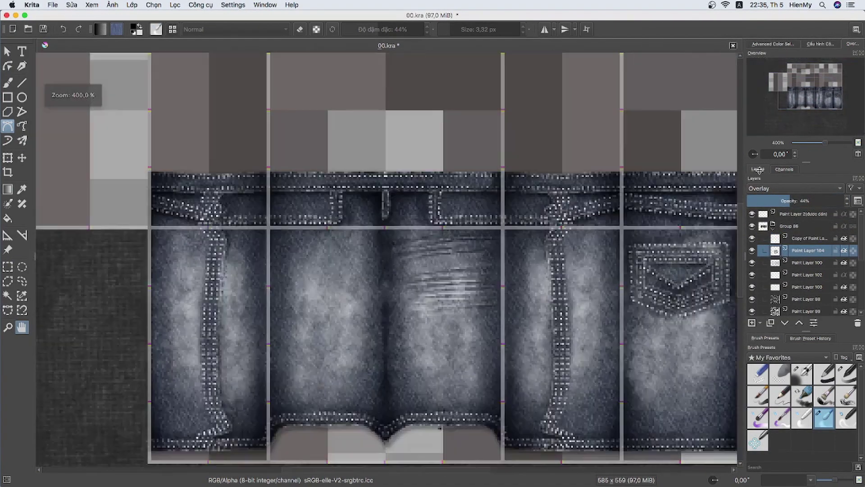
pyautogui.click(799, 201)
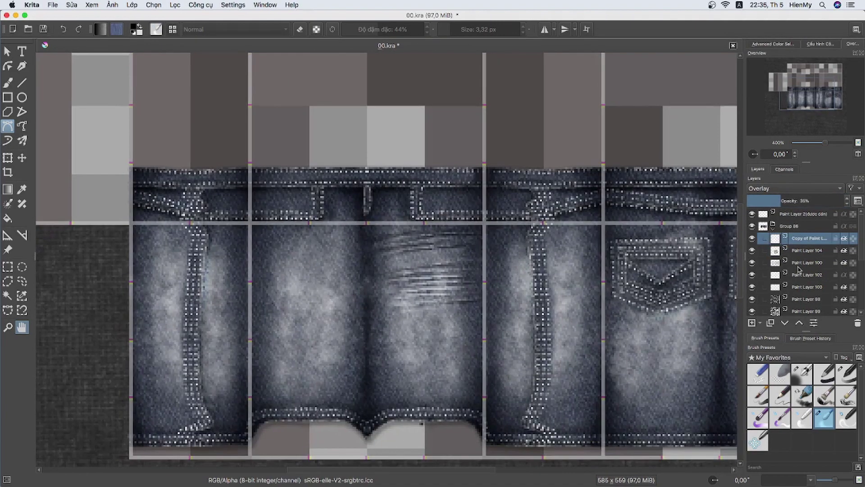
pyautogui.click(806, 250)
pyautogui.moveTo(445, 301); pyautogui.dragTo(439, 274)
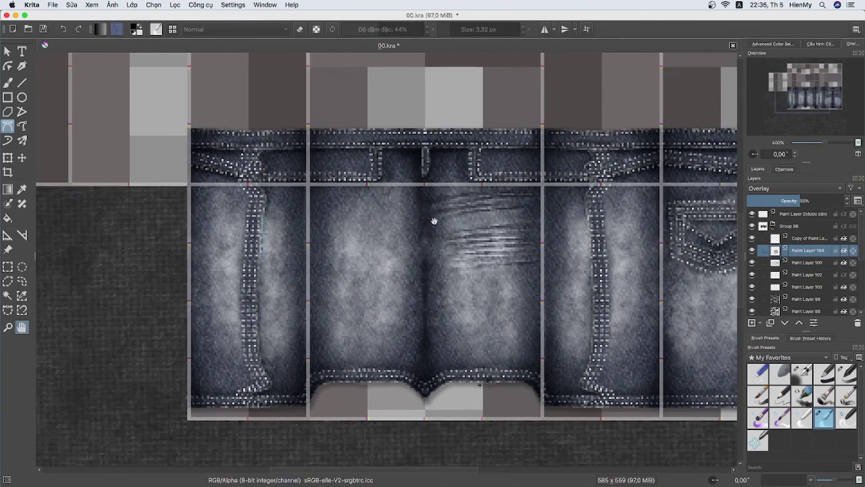
pyautogui.scroll(5, 434, 222)
# Paint about nine thin dark horizontal crease strokes on the left side with Basic-2 Opacity.
pyautogui.press('b')
pyautogui.click(855, 374)
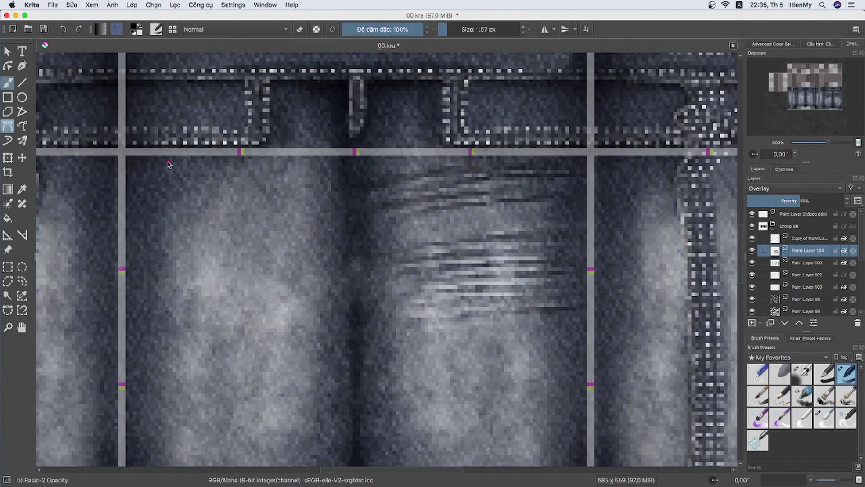
pyautogui.moveTo(149, 176); pyautogui.dragTo(324, 164)
pyautogui.hotkey('ctrl', 'z')
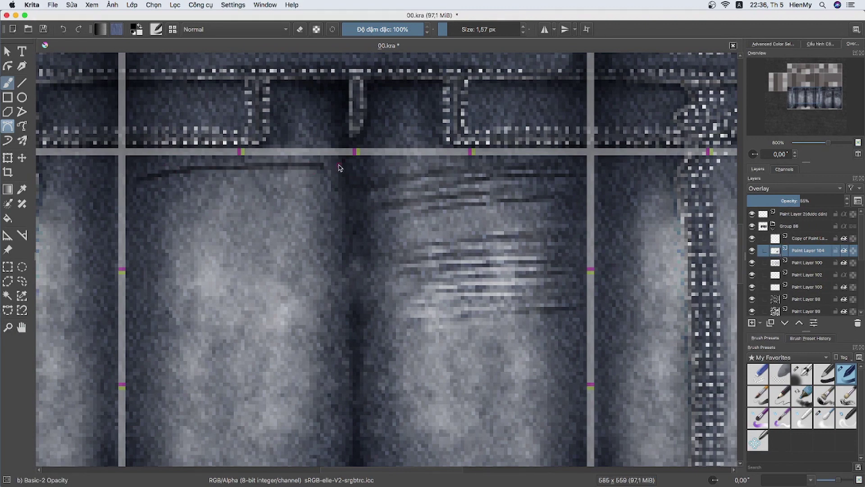
pyautogui.moveTo(166, 184); pyautogui.dragTo(300, 183)
pyautogui.moveTo(144, 199); pyautogui.dragTo(277, 193)
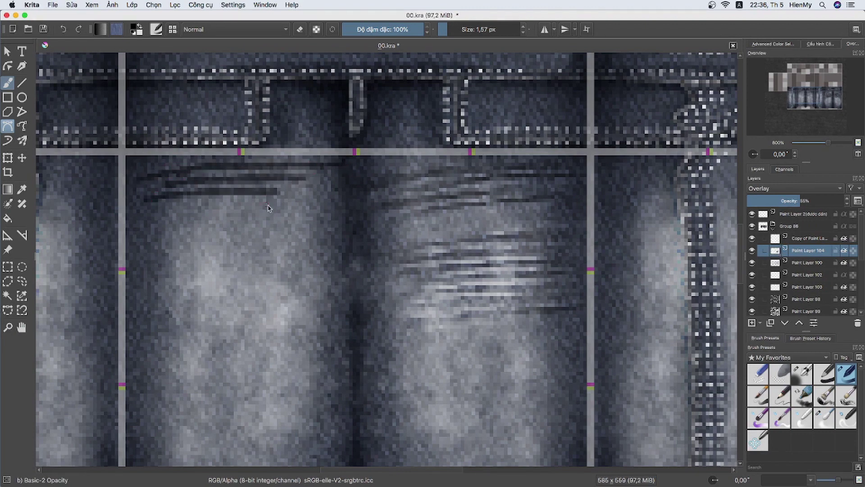
pyautogui.moveTo(184, 206); pyautogui.dragTo(329, 205)
pyautogui.moveTo(144, 225); pyautogui.dragTo(295, 218)
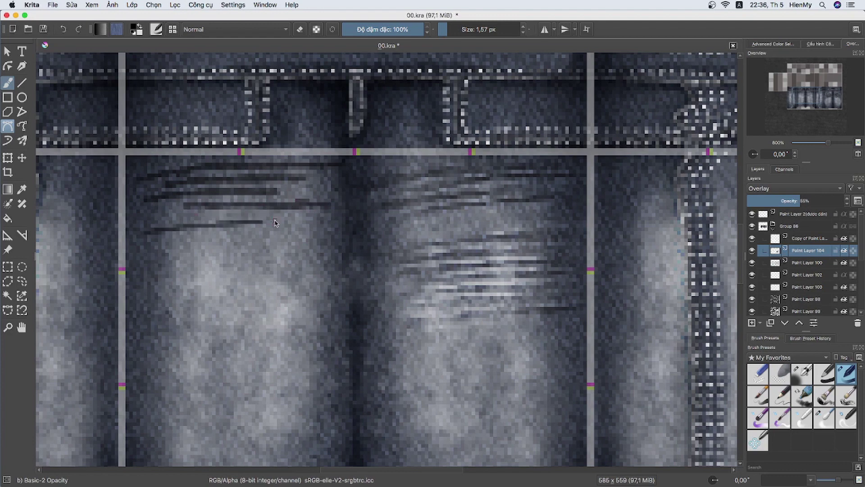
pyautogui.moveTo(177, 231); pyautogui.dragTo(343, 231)
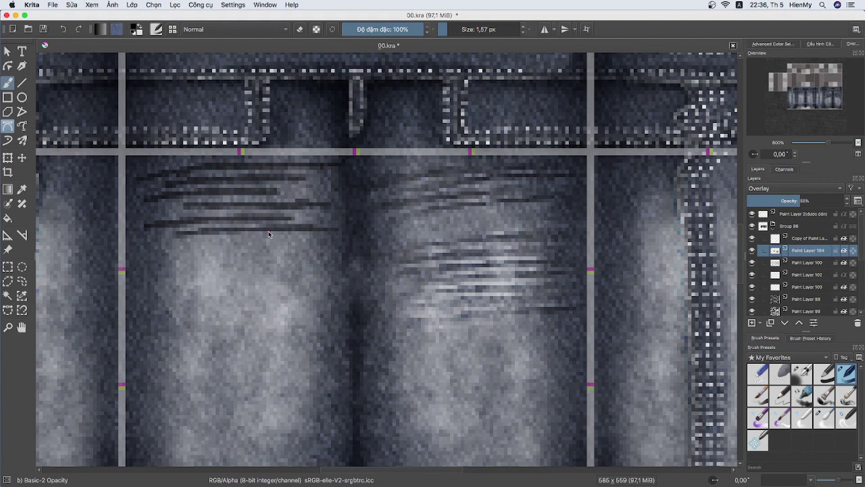
pyautogui.moveTo(153, 249); pyautogui.dragTo(277, 245)
pyautogui.moveTo(178, 241); pyautogui.dragTo(309, 239)
pyautogui.moveTo(184, 259); pyautogui.dragTo(332, 252)
pyautogui.moveTo(149, 270)
pyautogui.mouseDown()
pyautogui.moveTo(259, 266)
pyautogui.moveTo(180, 267)
pyautogui.mouseUp()
pyautogui.hotkey('ctrl', 'z')
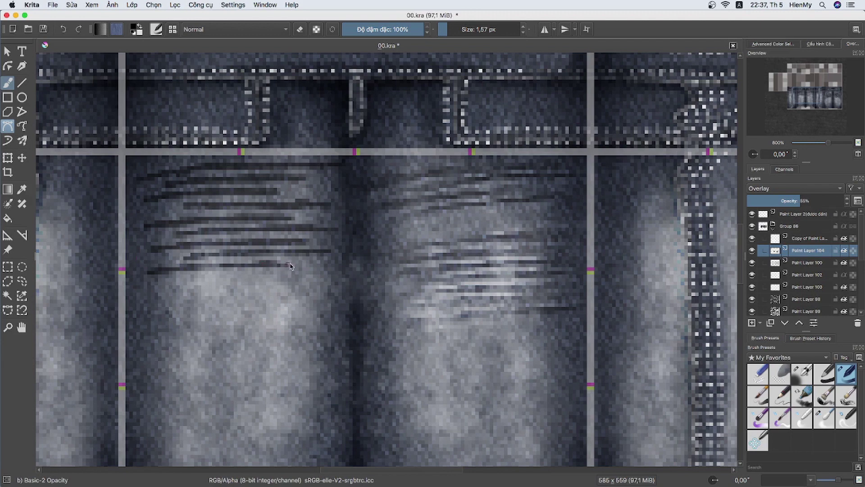
# Soften the upper left creases with Blender Blur and copy them onto a new layer.
pyautogui.press('/')
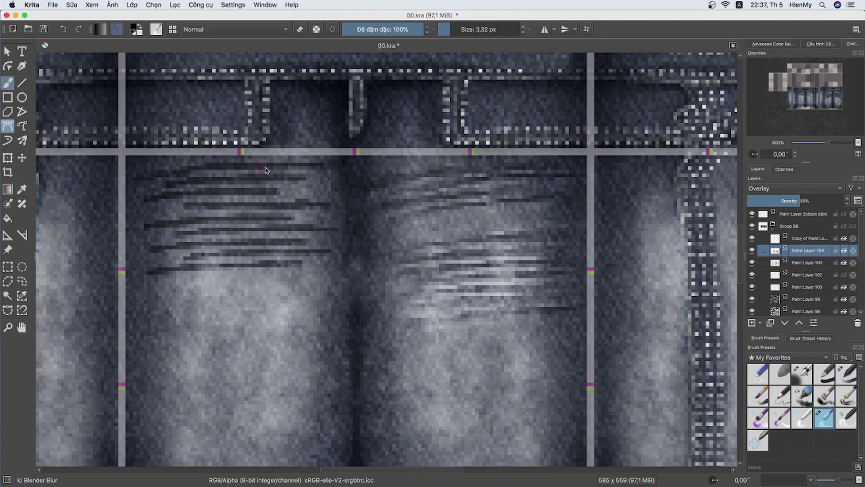
pyautogui.moveTo(166, 199); pyautogui.dragTo(326, 188)
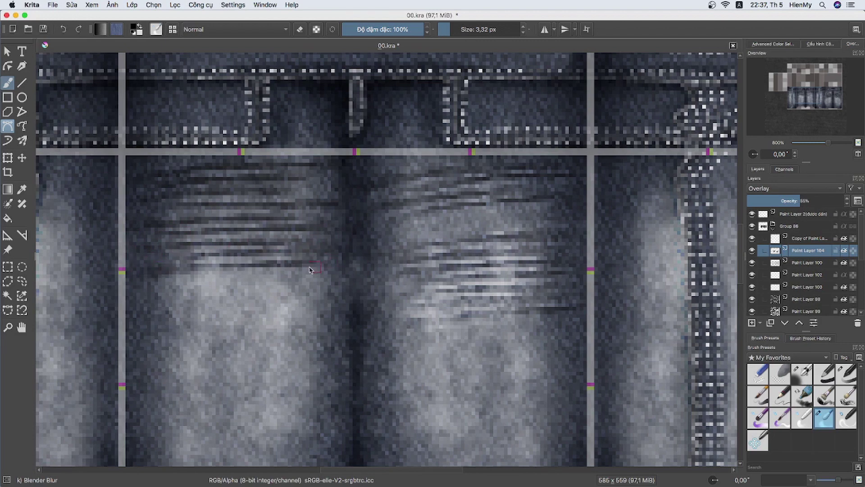
pyautogui.moveTo(364, 348); pyautogui.dragTo(364, 348)
pyautogui.hotkey('ctrl', 'alt', 'j')
# Brighten the copied creases with HSV Adjustment, blend as Overlay, and offset them down-right.
pyautogui.click(175, 4)
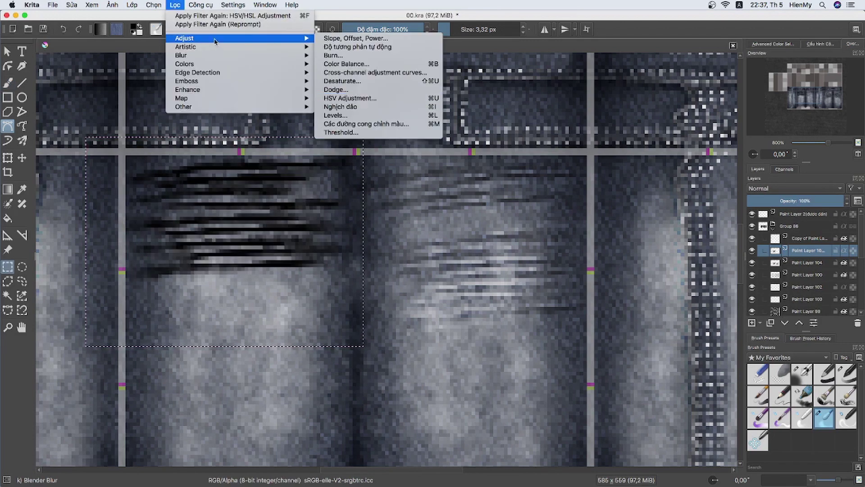
pyautogui.click(319, 87)
pyautogui.press('Return')
pyautogui.click(757, 193)
pyautogui.hotkey('ctrl', 'shift', 'a')
pyautogui.press('t')
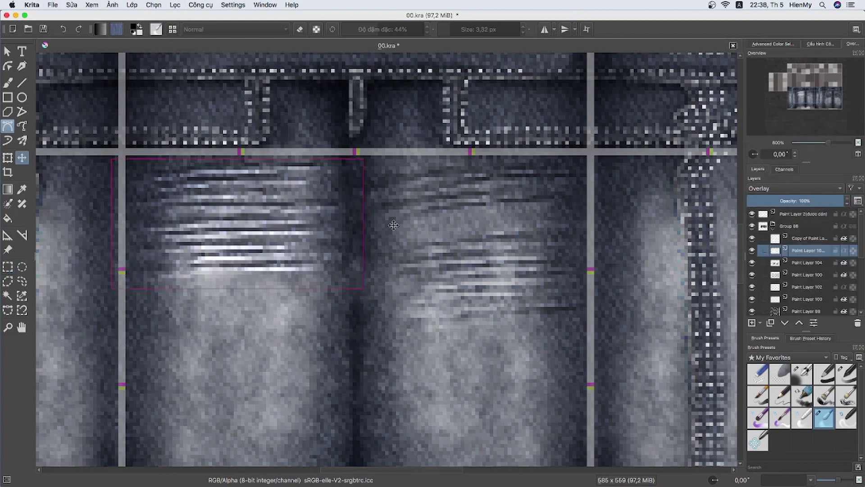
pyautogui.moveTo(373, 216); pyautogui.dragTo(393, 225)
# Lower the highlight layer to about a third opacity and tone down the dark crease layer.
pyautogui.click(788, 201)
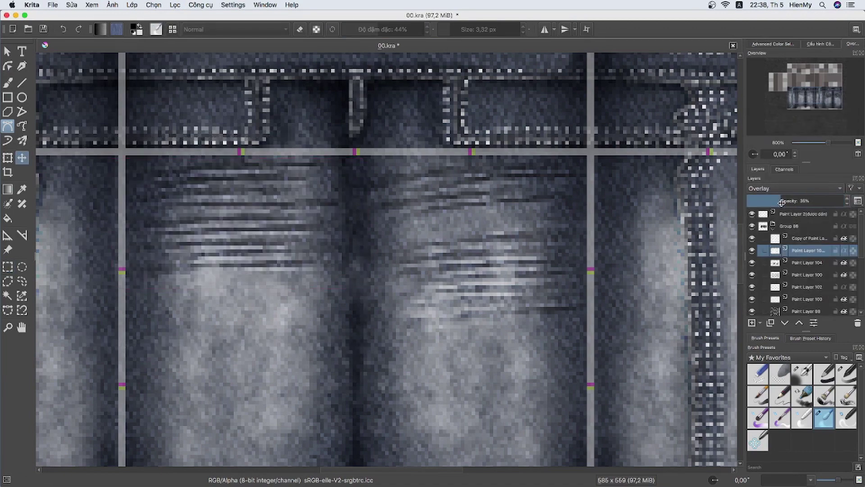
pyautogui.press('2')
pyautogui.scroll(5, 561, 266)
pyautogui.click(807, 262)
pyautogui.hotkey('ctrl', 'r')
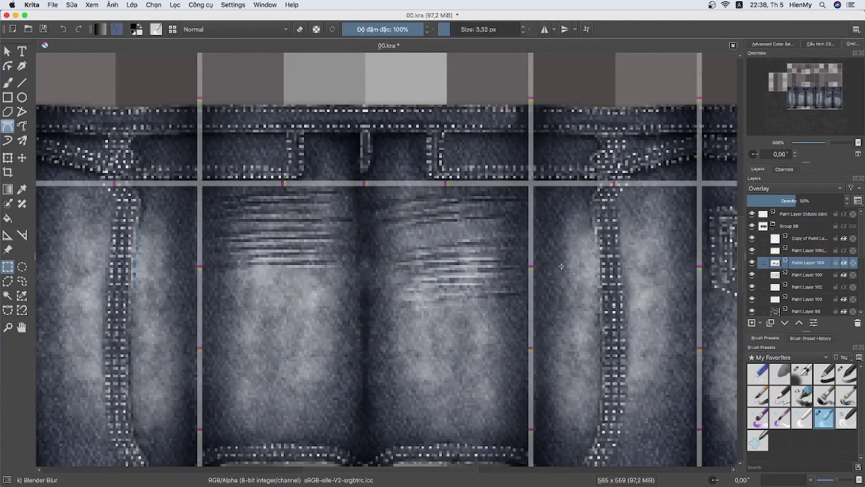
pyautogui.click(807, 250)
pyautogui.click(779, 200)
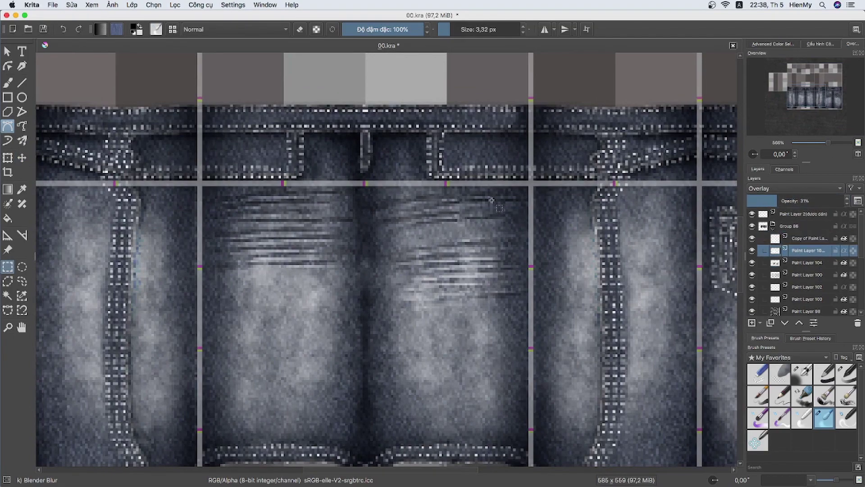
# Pan back over the front-panel creases and select the dark crease layer.
pyautogui.moveTo(491, 199); pyautogui.dragTo(584, 211)
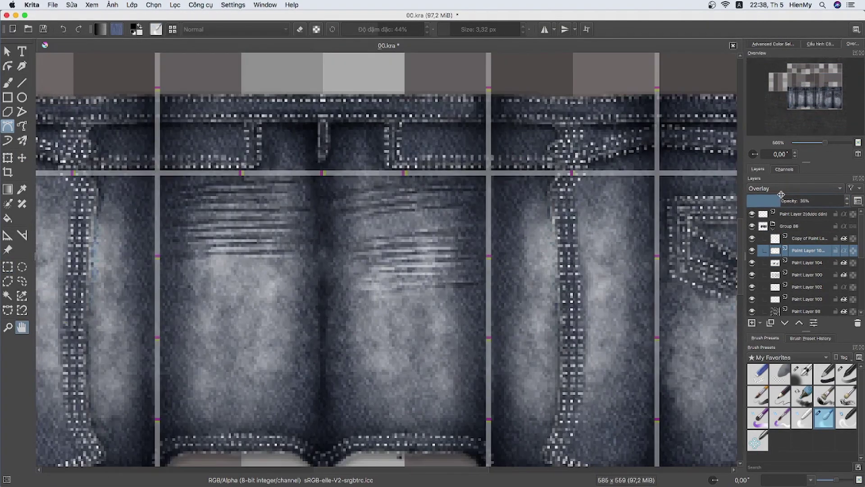
pyautogui.moveTo(384, 220); pyautogui.dragTo(404, 204)
pyautogui.press('b')
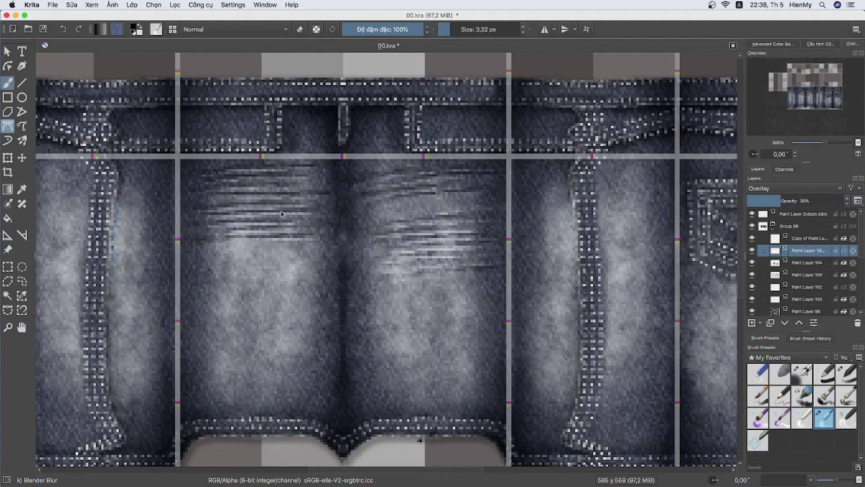
pyautogui.scroll(-3, 250, 182)
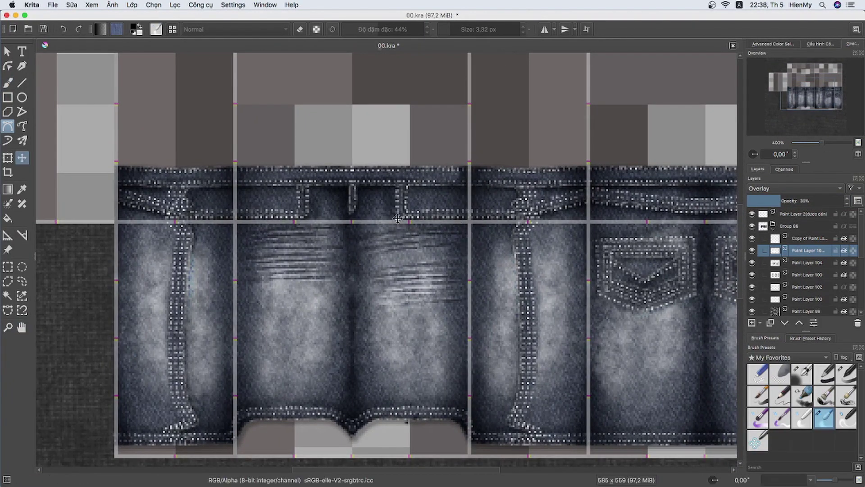
pyautogui.press('t')
pyautogui.scroll(-2, 384, 219)
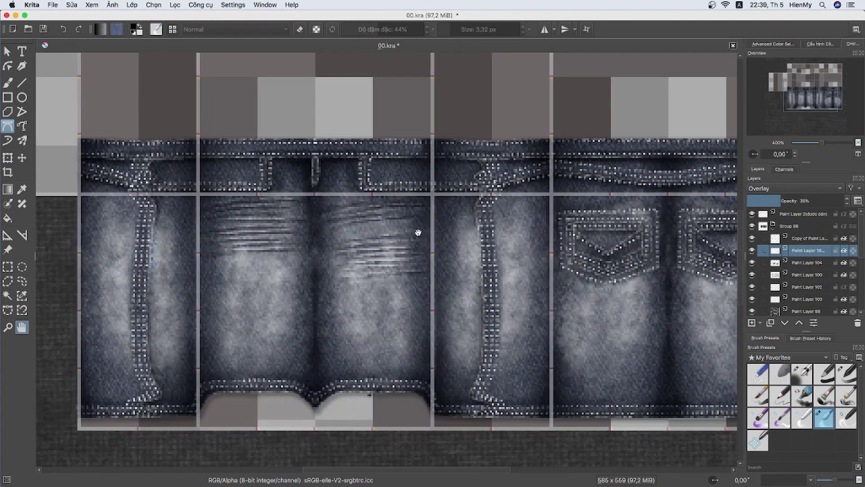
pyautogui.press('pagedown')
# Switch to a soft airbrush at roughly half the brush size.
pyautogui.press('b')
pyautogui.click(460, 29)
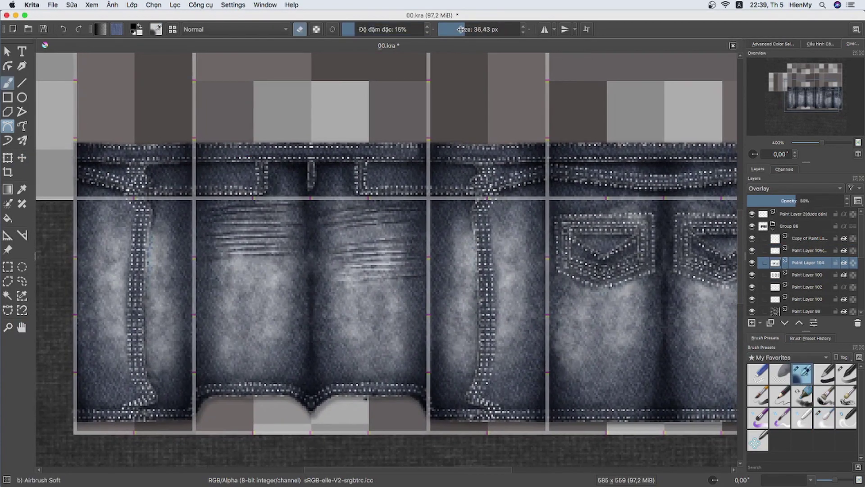
pyautogui.moveTo(320, 201); pyautogui.dragTo(333, 215)
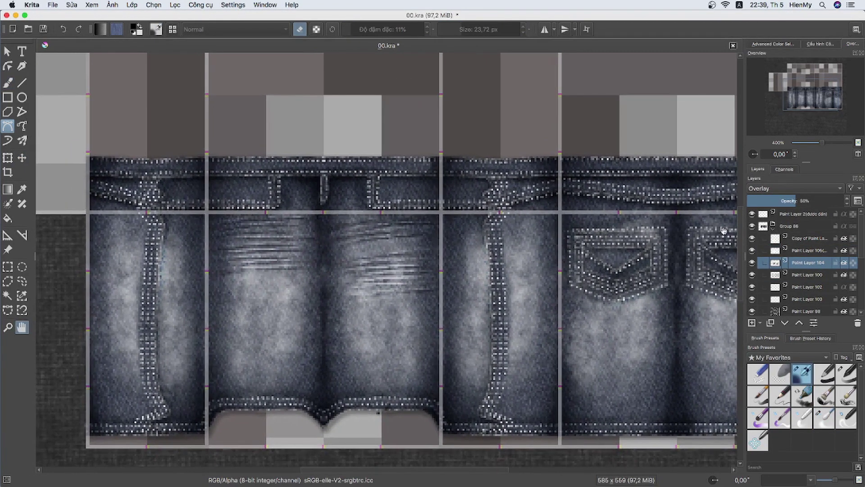
# Duplicate the crease texture layer and move the copy beneath the back pockets.
pyautogui.press('pageup')
pyautogui.press('pageup')
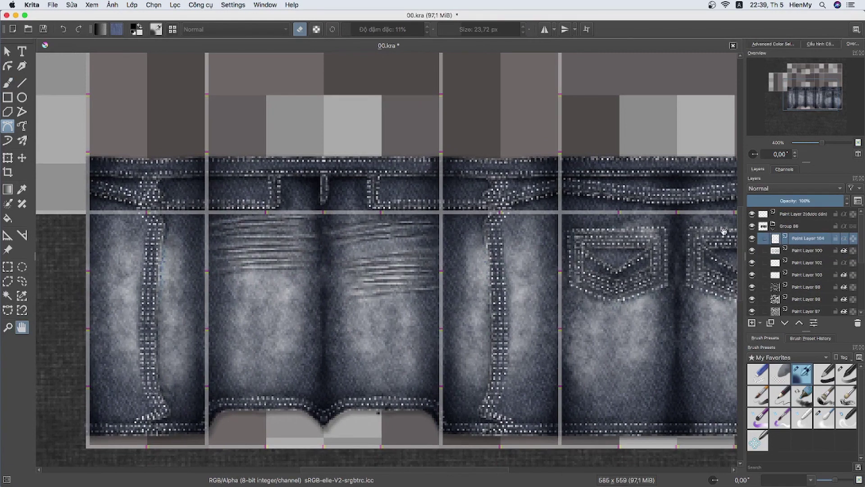
pyautogui.moveTo(534, 228); pyautogui.dragTo(530, 213)
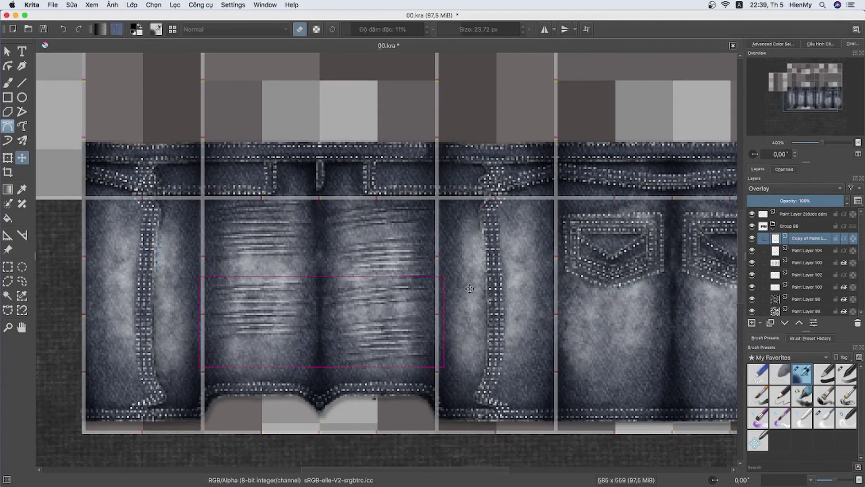
pyautogui.click(175, 5)
pyautogui.moveTo(308, 162)
pyautogui.mouseDown()
pyautogui.moveTo(310, 174)
pyautogui.moveTo(262, 188)
pyautogui.mouseUp()
pyautogui.press('h')
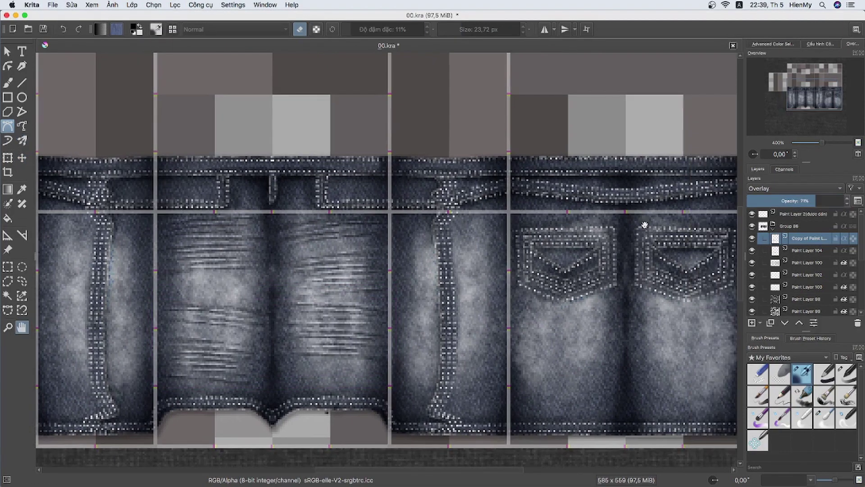
pyautogui.moveTo(825, 201); pyautogui.dragTo(810, 202)
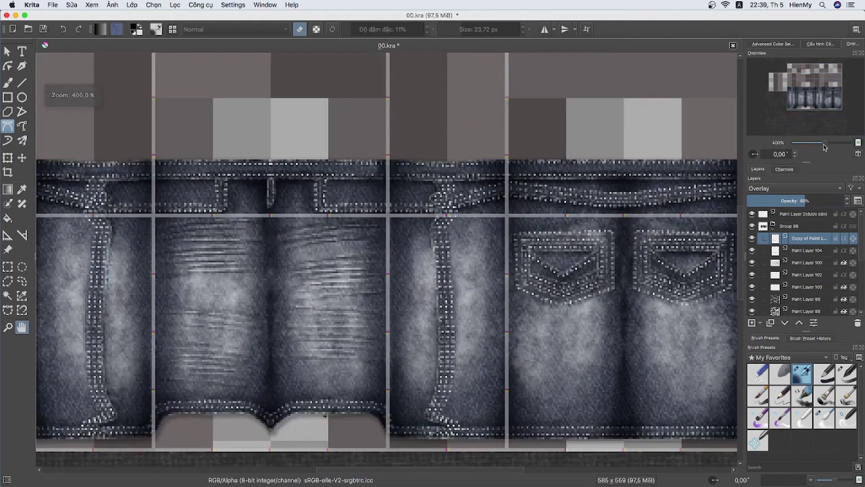
pyautogui.moveTo(457, 199); pyautogui.dragTo(383, 167)
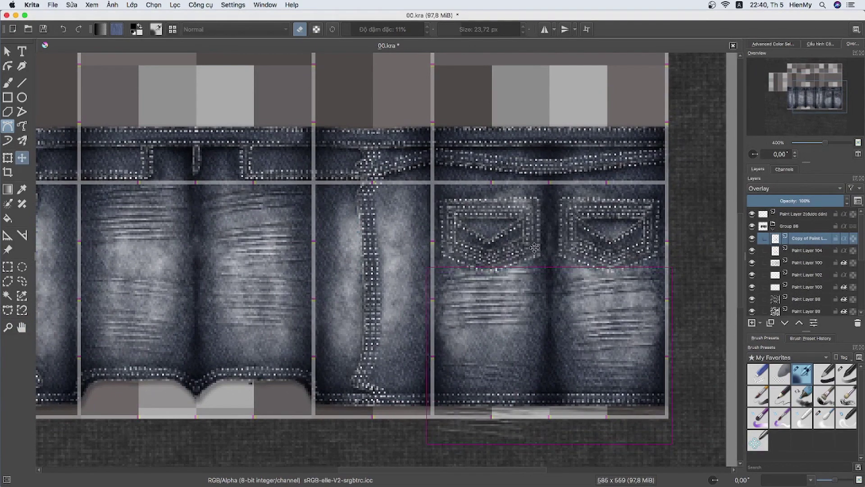
pyautogui.moveTo(185, 337); pyautogui.dragTo(228, 373)
# Add a new empty paint layer and turn on horizontal mirror painting.
pyautogui.press('Insert')
pyautogui.hscroll(-5, 301, 274)
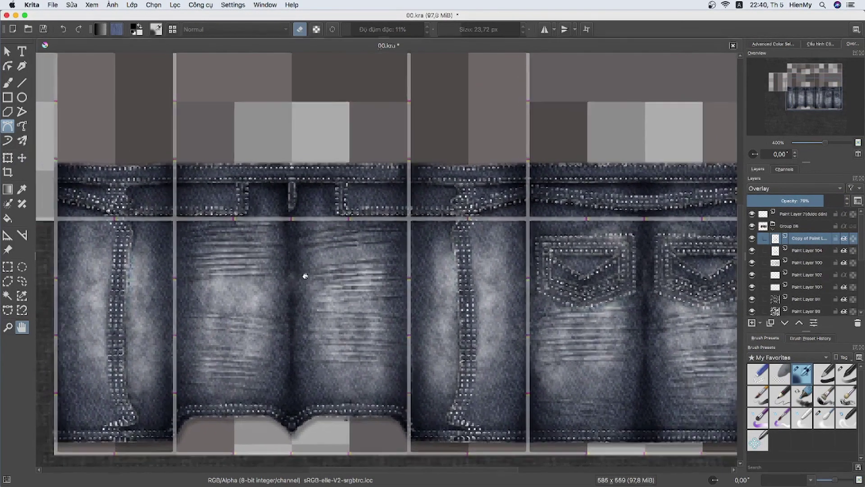
pyautogui.click(544, 29)
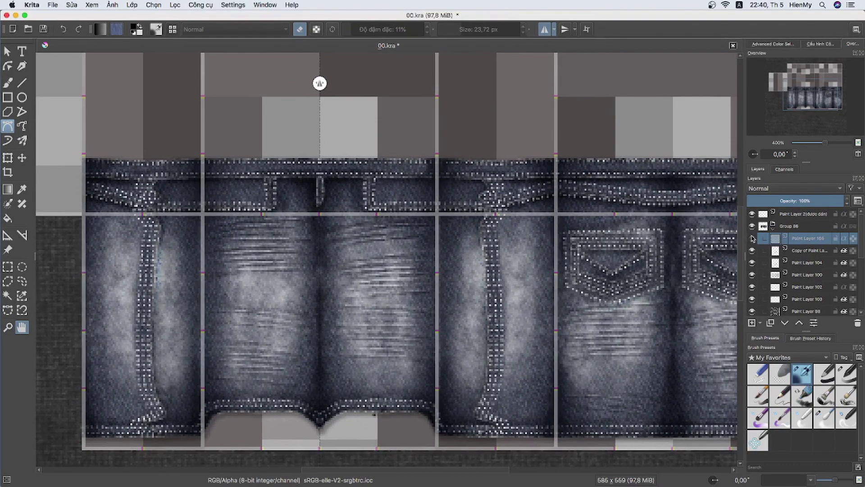
# Paint mirrored dark bars, diagonal creases and vertical strokes along the waistband below the pockets.
pyautogui.moveTo(669, 232); pyautogui.dragTo(680, 241)
pyautogui.scroll(3, 294, 271)
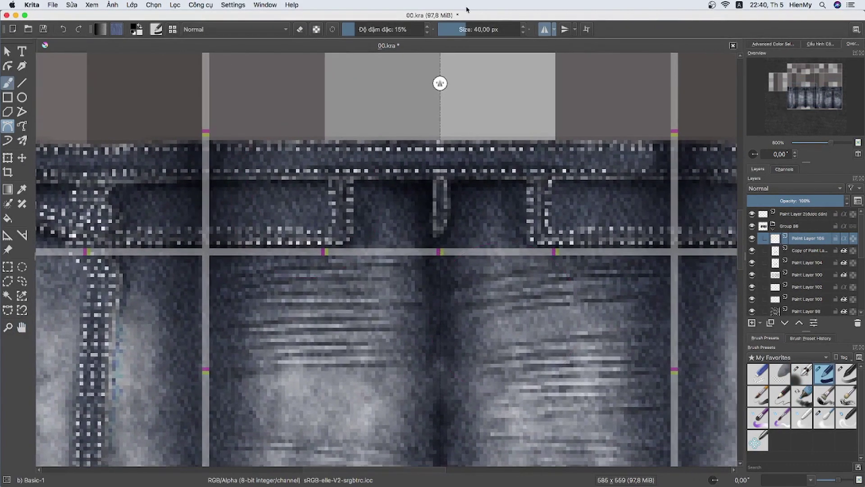
pyautogui.press('b')
pyautogui.click(322, 199)
pyautogui.moveTo(312, 195); pyautogui.dragTo(370, 194)
pyautogui.moveTo(316, 219); pyautogui.dragTo(371, 219)
pyautogui.moveTo(297, 220)
pyautogui.mouseDown()
pyautogui.moveTo(333, 247)
pyautogui.moveTo(272, 260)
pyautogui.mouseUp()
pyautogui.moveTo(239, 215); pyautogui.dragTo(239, 261)
pyautogui.moveTo(206, 212); pyautogui.dragTo(204, 243)
pyautogui.moveTo(171, 213); pyautogui.dragTo(172, 265)
pyautogui.moveTo(139, 213); pyautogui.dragTo(139, 263)
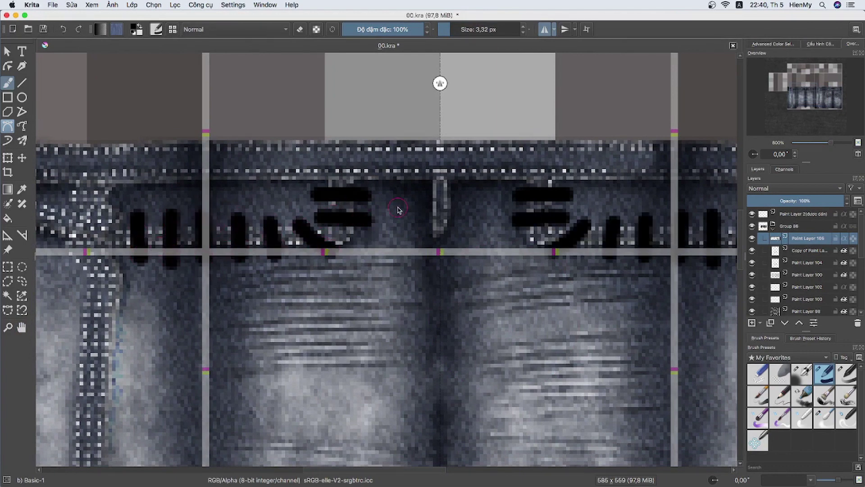
# Lasso the left and right stroke groups and apply Motion Blur to each.
pyautogui.click(21, 280)
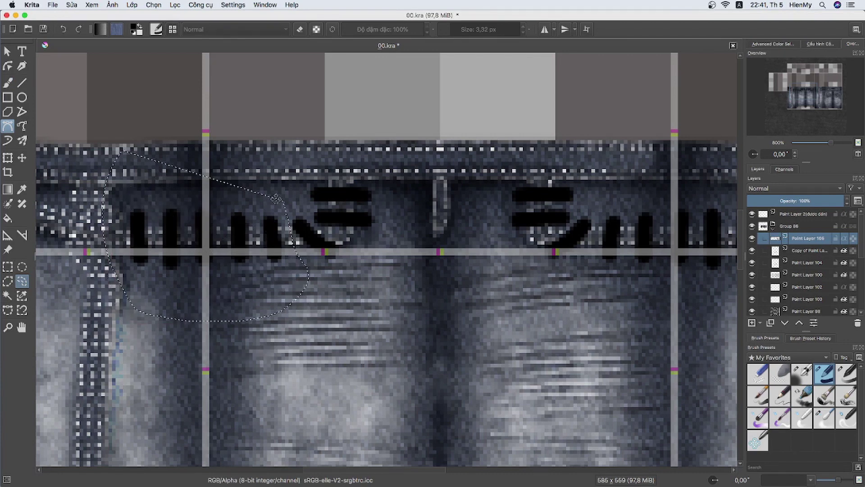
pyautogui.moveTo(294, 266); pyautogui.dragTo(277, 198)
pyautogui.click(175, 5)
pyautogui.moveTo(307, 55)
pyautogui.click(342, 81)
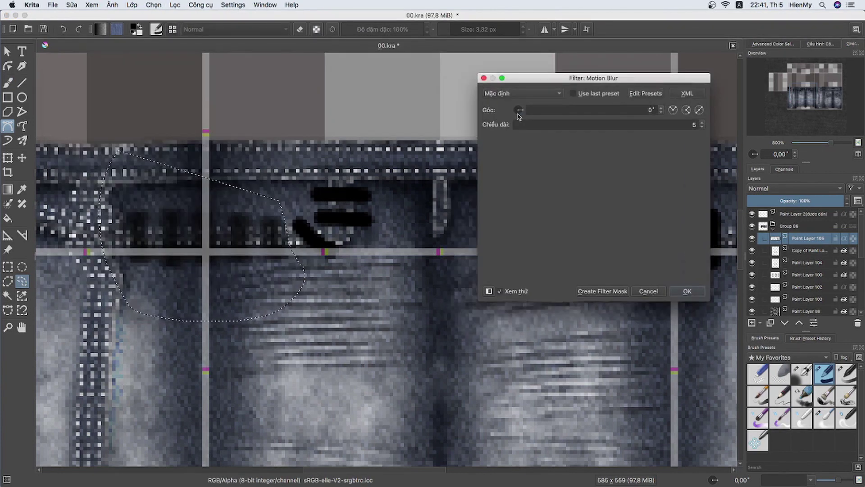
pyautogui.press('Return')
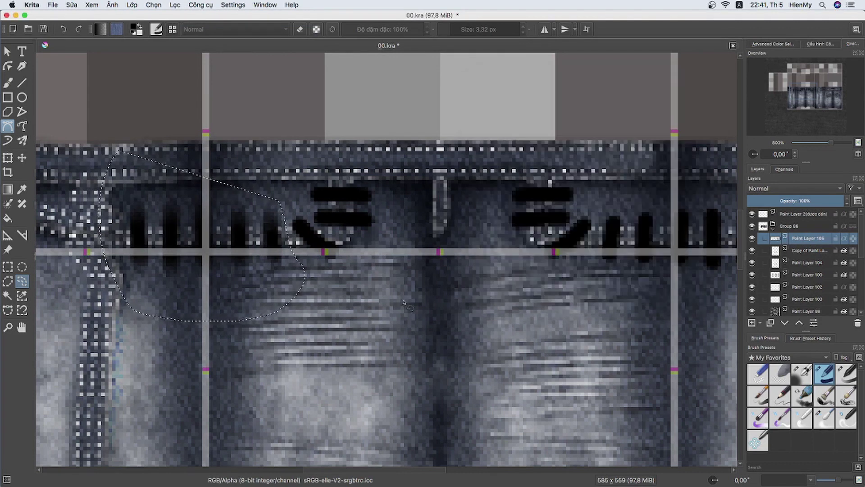
pyautogui.moveTo(447, 322); pyautogui.dragTo(264, 298)
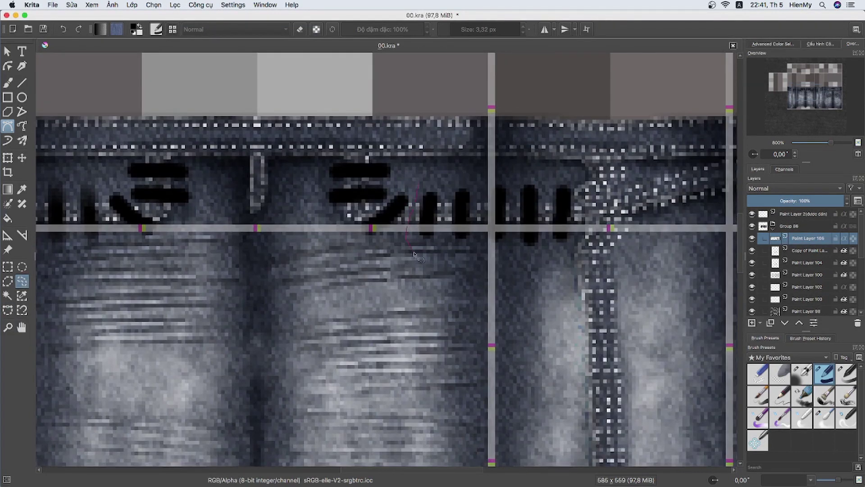
pyautogui.moveTo(413, 253); pyautogui.dragTo(536, 274)
pyautogui.click(175, 5)
pyautogui.click(343, 81)
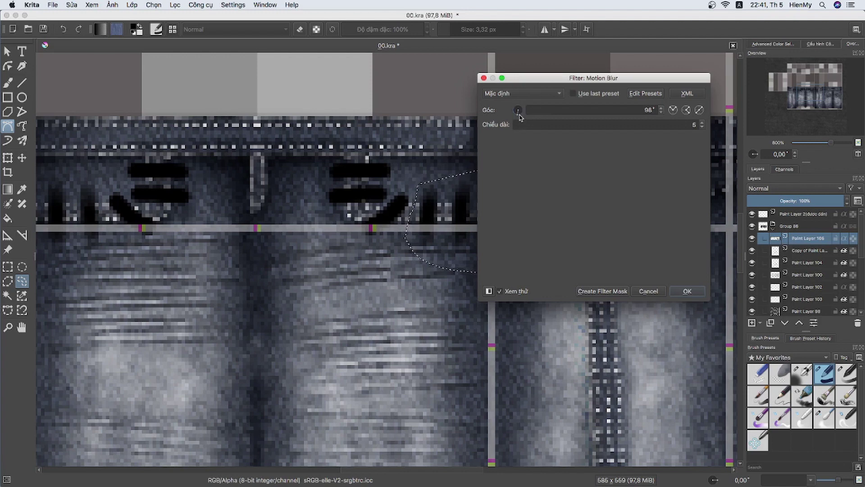
pyautogui.click(687, 291)
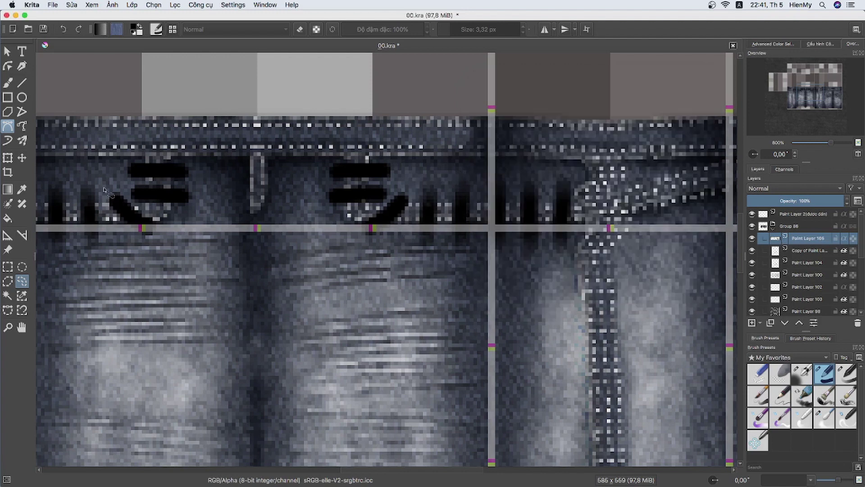
# Motion-blur the two diagonal creases with blur lengths 7 and 6.
pyautogui.click(175, 5)
pyautogui.moveTo(184, 63)
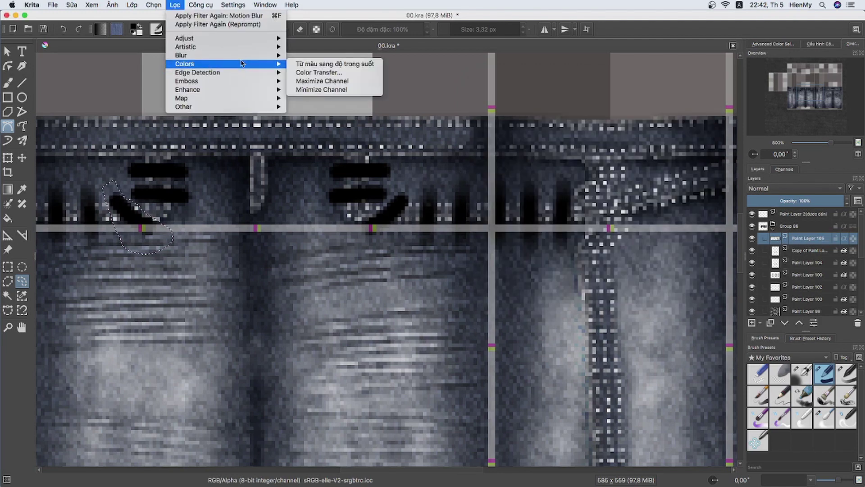
pyautogui.click(342, 80)
pyautogui.click(518, 125)
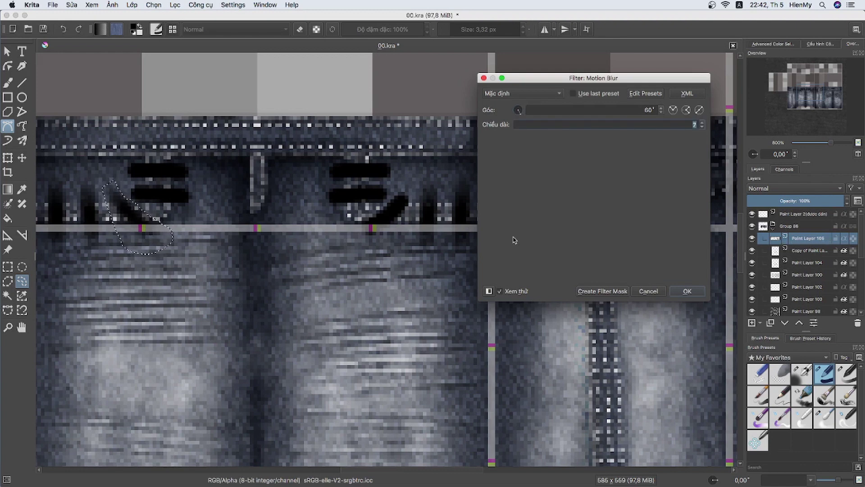
pyautogui.press('Return')
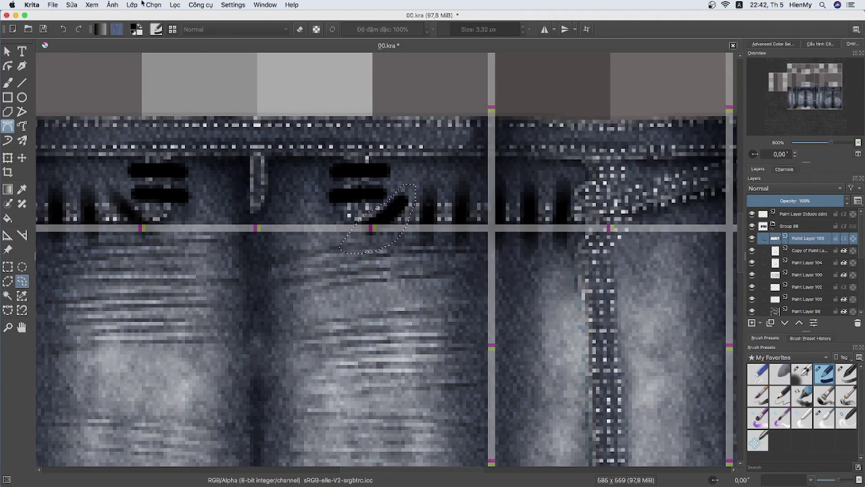
pyautogui.click(175, 5)
pyautogui.click(343, 81)
pyautogui.click(704, 125)
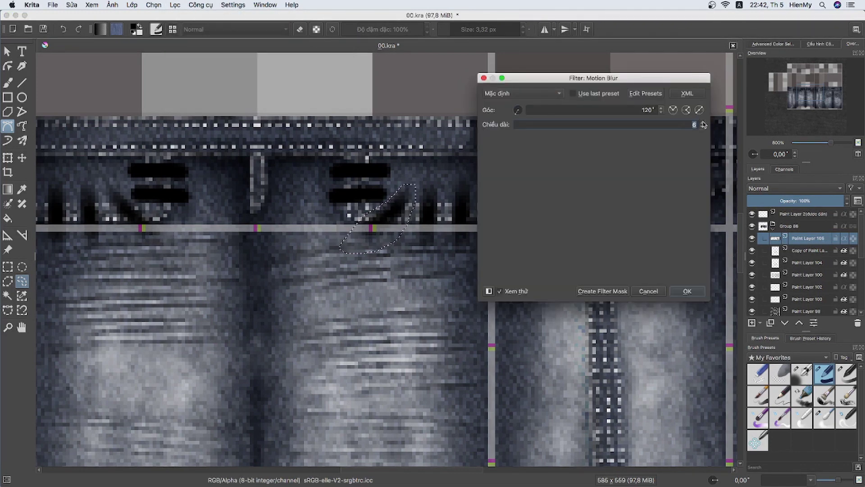
pyautogui.press('Return')
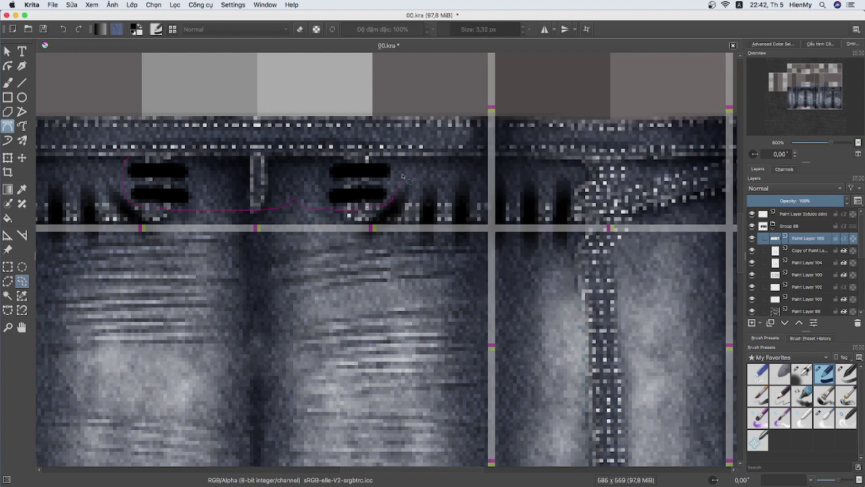
# Motion-blur the horizontal waistband bars, set the layer to Overlay, and add a new layer.
pyautogui.doubleClick(402, 176)
pyautogui.click(175, 5)
pyautogui.click(331, 78)
pyautogui.press('Return')
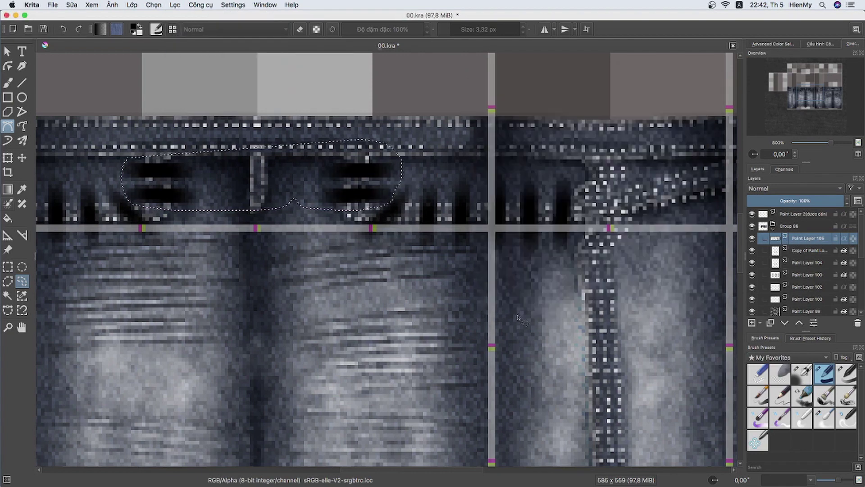
pyautogui.press('h')
pyautogui.moveTo(522, 320); pyautogui.dragTo(414, 220)
pyautogui.hotkey('alt', 'shift', 'o')
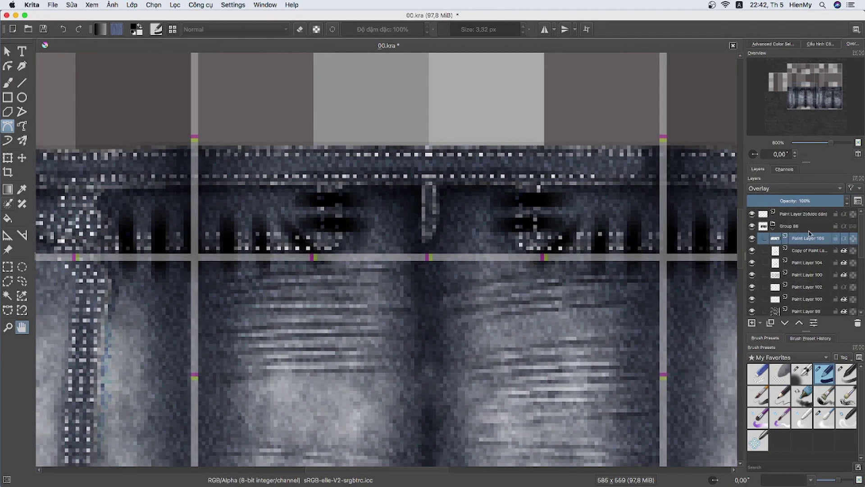
pyautogui.click(752, 322)
# Paint mirrored white highlight bars and a diagonal across the back waistband.
pyautogui.press('b')
pyautogui.click(545, 30)
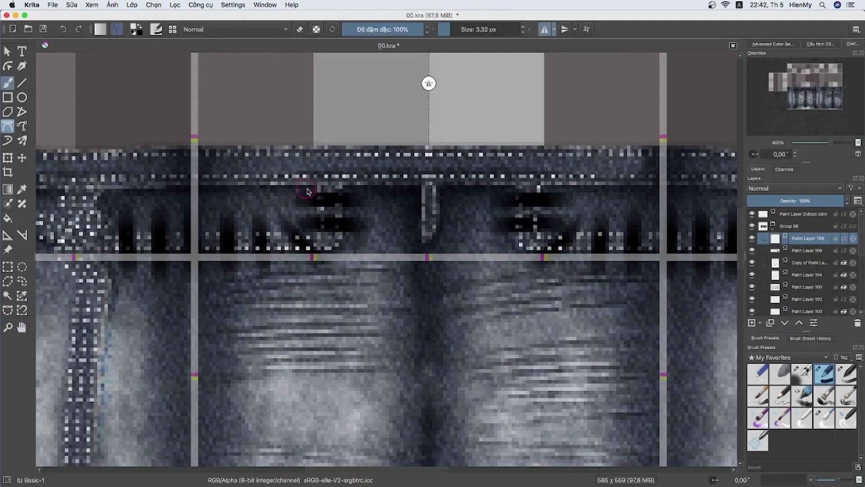
pyautogui.moveTo(299, 188); pyautogui.dragTo(360, 188)
pyautogui.moveTo(300, 210)
pyautogui.mouseDown()
pyautogui.moveTo(361, 210)
pyautogui.moveTo(346, 247)
pyautogui.mouseUp()
pyautogui.moveTo(276, 218); pyautogui.dragTo(284, 265)
pyautogui.moveTo(208, 212); pyautogui.dragTo(210, 273)
pyautogui.moveTo(172, 208); pyautogui.dragTo(176, 268)
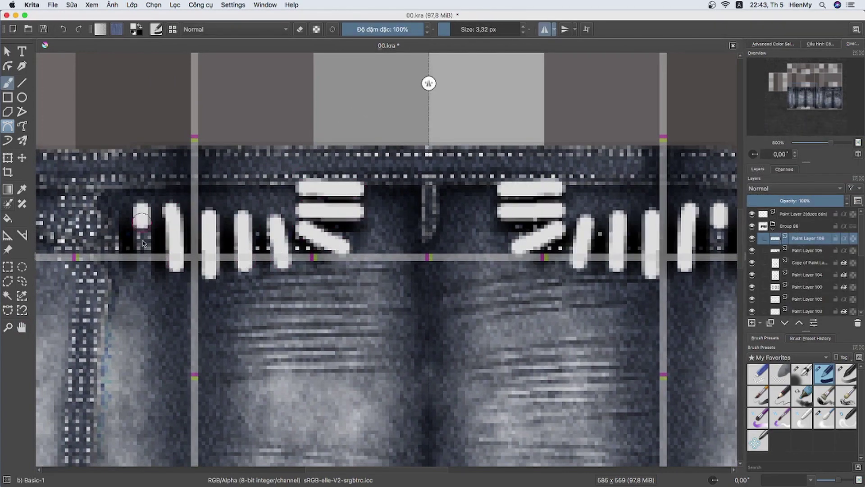
pyautogui.moveTo(141, 221); pyautogui.dragTo(143, 271)
pyautogui.moveTo(111, 209); pyautogui.dragTo(113, 270)
pyautogui.hotkey('ctrl', 'z')
pyautogui.hotkey('ctrl', 'z')
pyautogui.hotkey('ctrl', 'z')
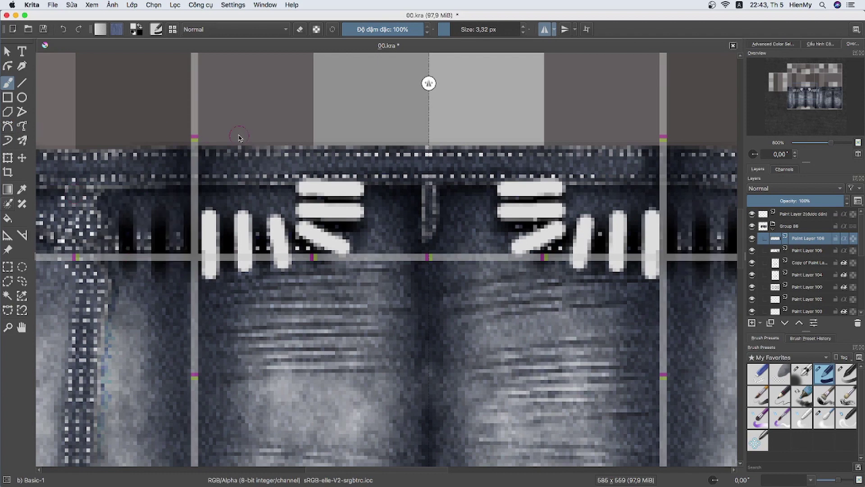
pyautogui.hotkey('ctrl', 'z')
pyautogui.hotkey('ctrl', 'z')
pyautogui.hotkey('ctrl', 'z')
pyautogui.hotkey('ctrl', 'shift', 'z')
pyautogui.hotkey('ctrl', 'shift', 'z')
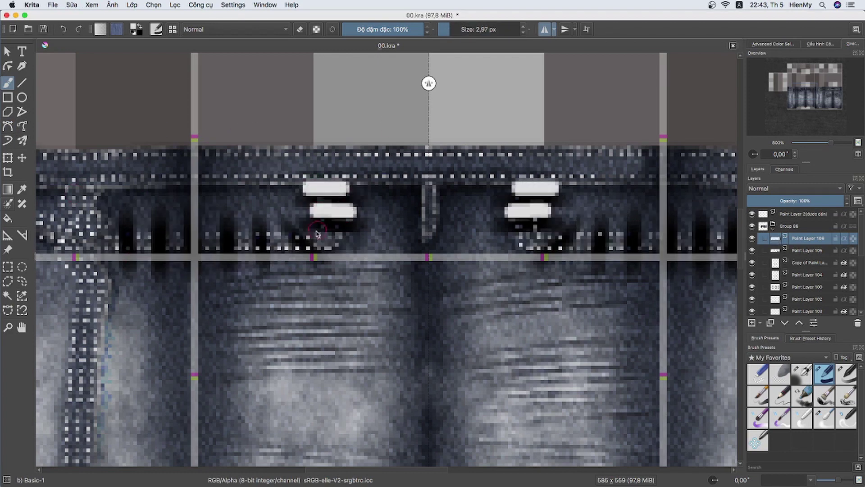
pyautogui.hotkey('ctrl', 'shift', 'z')
pyautogui.hotkey('ctrl', 'shift', 'z')
pyautogui.hotkey('ctrl', 'shift', 'z')
pyautogui.hotkey('ctrl', 'shift', 'z')
pyautogui.hotkey('ctrl', 'shift', 'z')
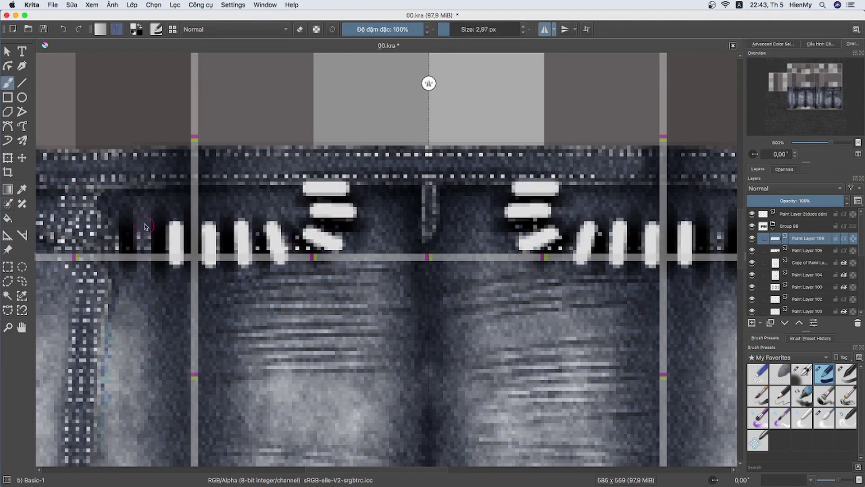
pyautogui.hotkey('ctrl', 'shift', 'z')
# Lasso the left group of white bars and apply a motion blur.
pyautogui.click(21, 284)
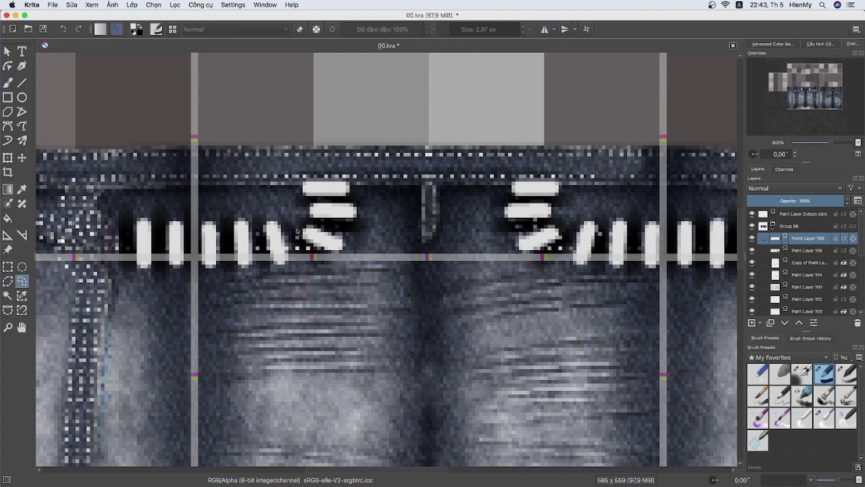
pyautogui.moveTo(298, 232); pyautogui.dragTo(118, 199)
pyautogui.click(175, 5)
pyautogui.click(316, 113)
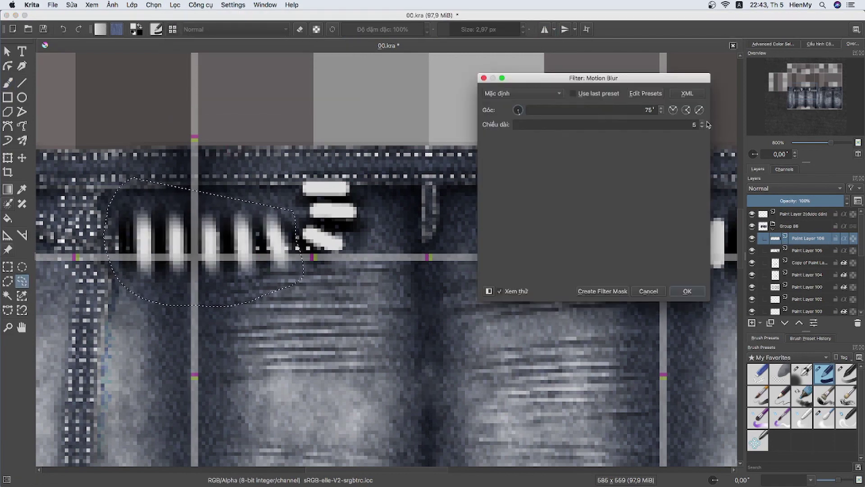
pyautogui.click(687, 291)
# Lasso the right-hand group of white bars and motion-blur them.
pyautogui.moveTo(239, 281); pyautogui.dragTo(26, 281)
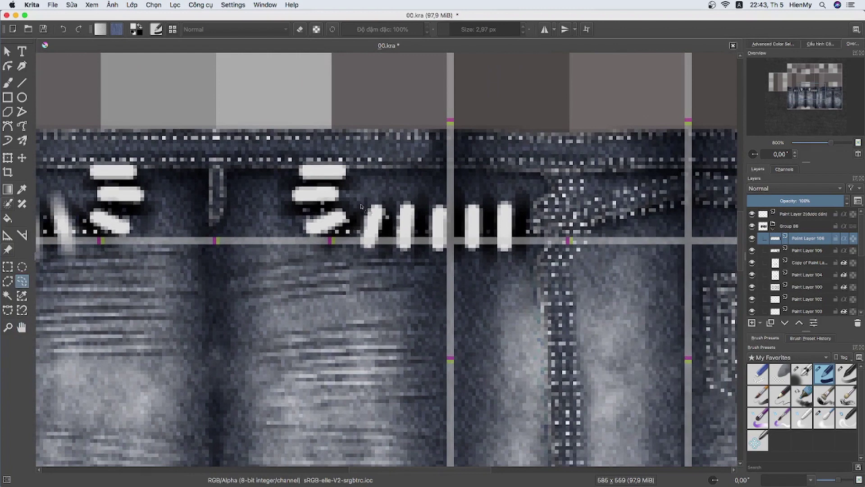
pyautogui.moveTo(543, 254); pyautogui.dragTo(537, 211)
pyautogui.click(175, 5)
pyautogui.click(203, 23)
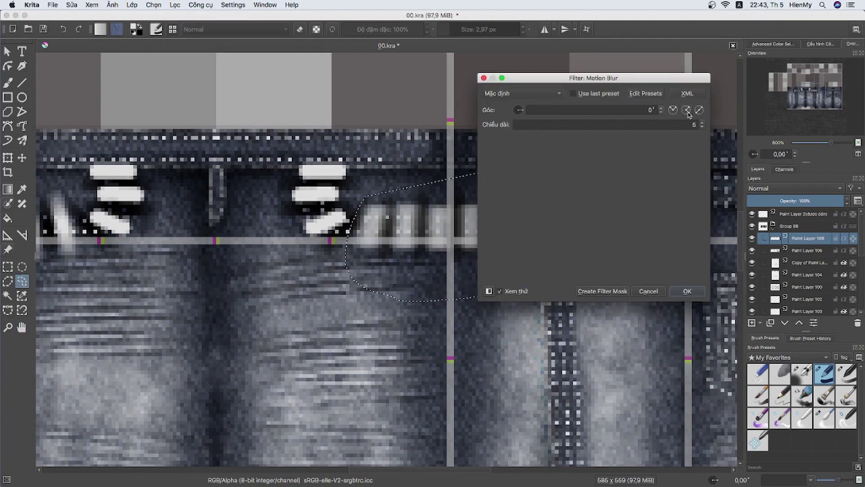
pyautogui.click(687, 290)
# Apply motion blur twice more to the selected bars.
pyautogui.hscroll(-5, 45, 285)
pyautogui.scroll(2, 45, 285)
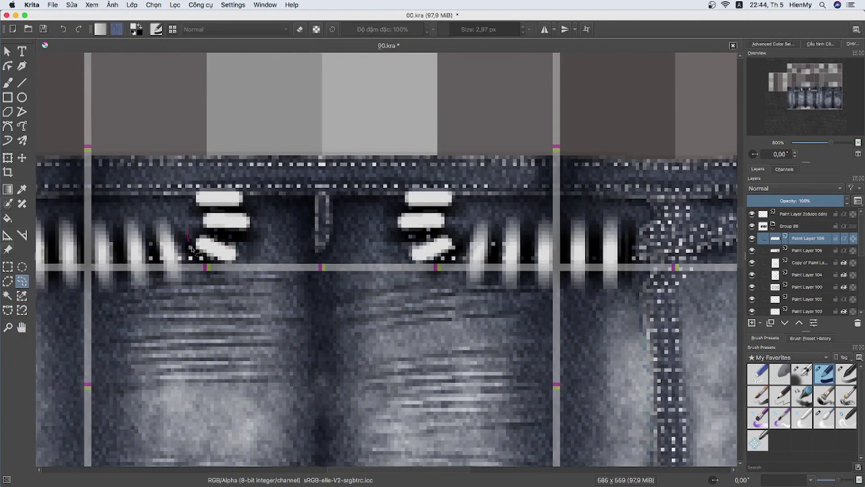
pyautogui.click(175, 5)
pyautogui.click(315, 81)
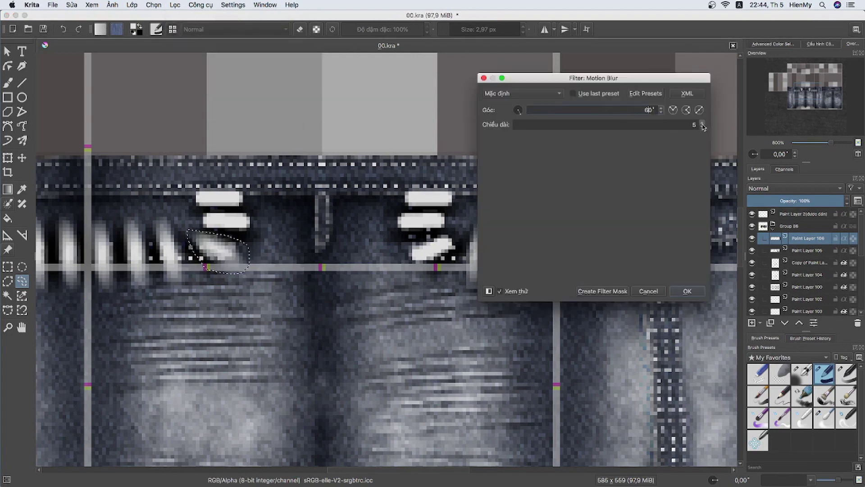
pyautogui.click(687, 291)
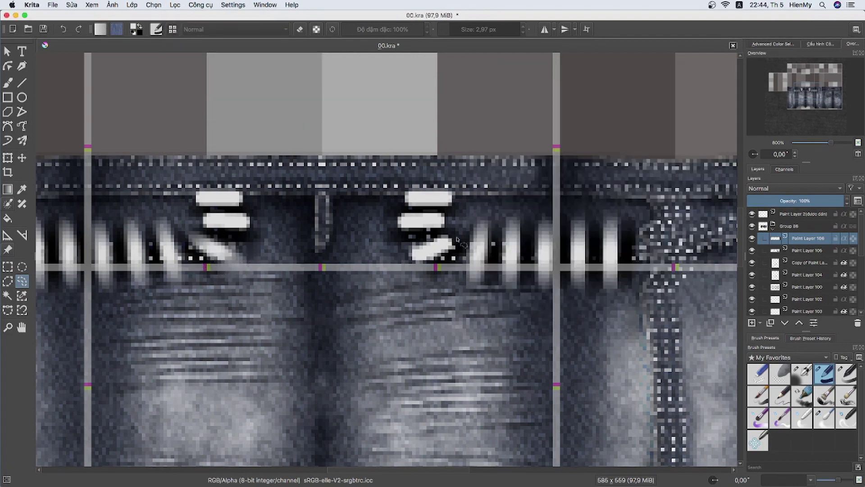
pyautogui.click(175, 5)
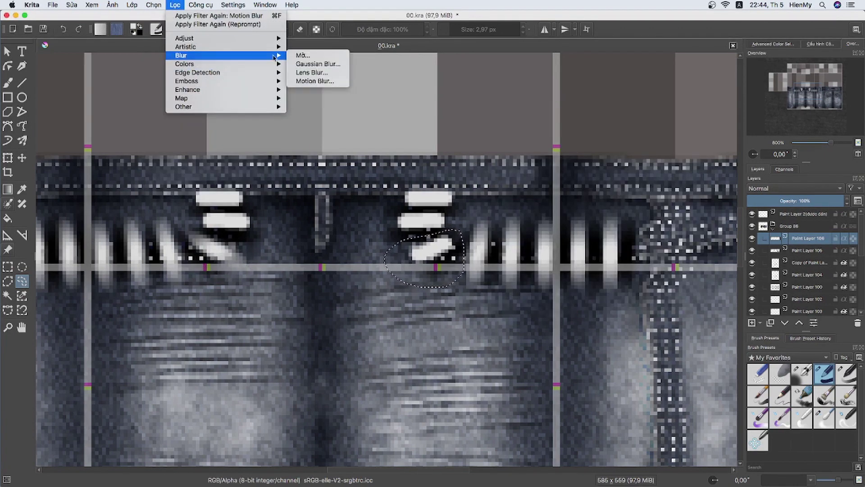
pyautogui.click(315, 82)
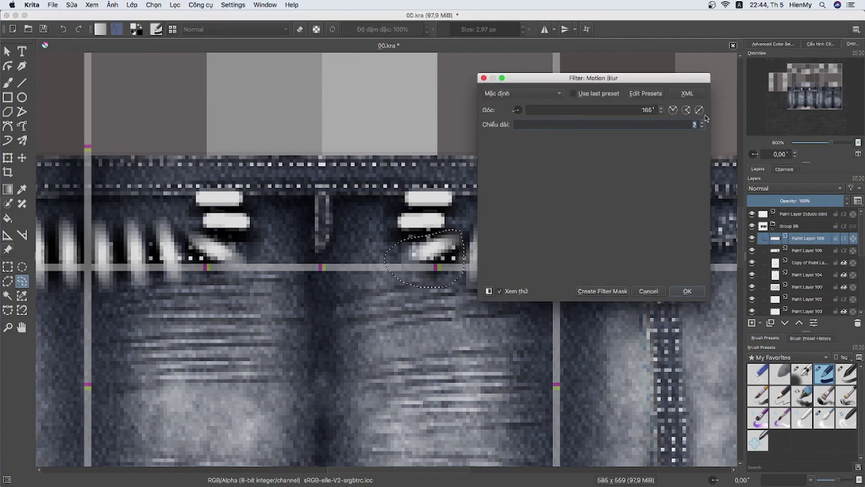
# Outline the whole waistband bar area and motion-blur it.
pyautogui.moveTo(412, 236); pyautogui.dragTo(213, 146)
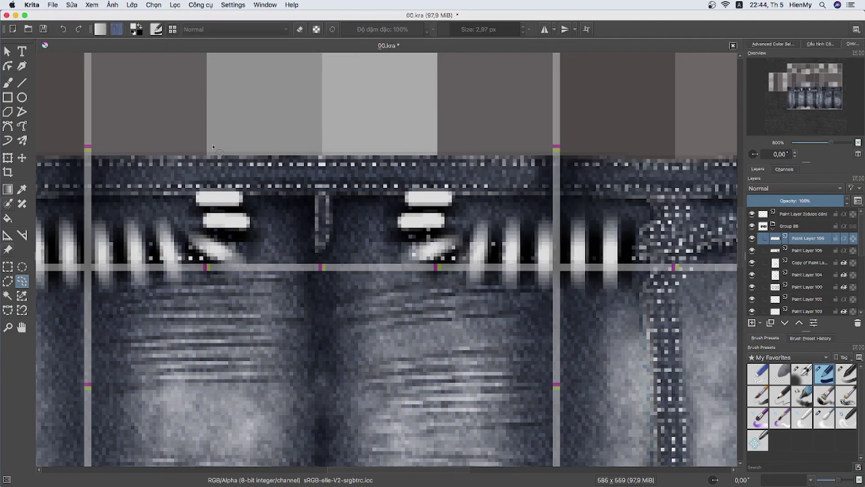
pyautogui.moveTo(466, 201); pyautogui.dragTo(186, 180)
pyautogui.click(175, 5)
pyautogui.click(316, 72)
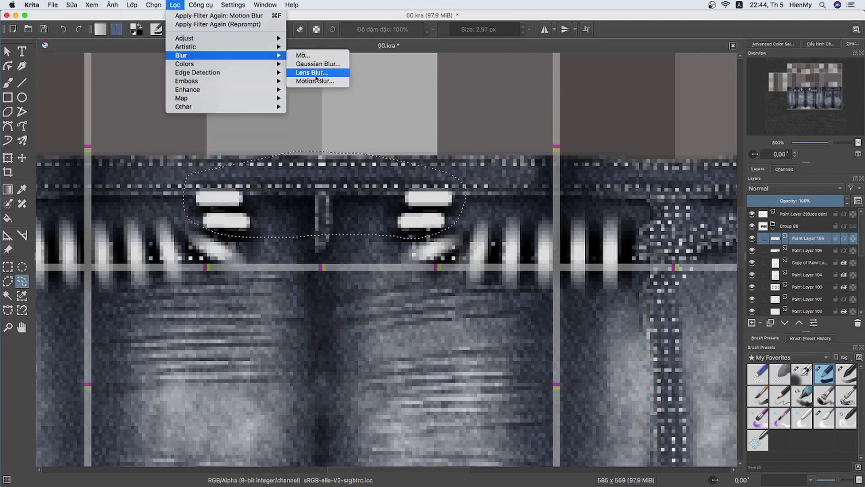
pyautogui.click(685, 343)
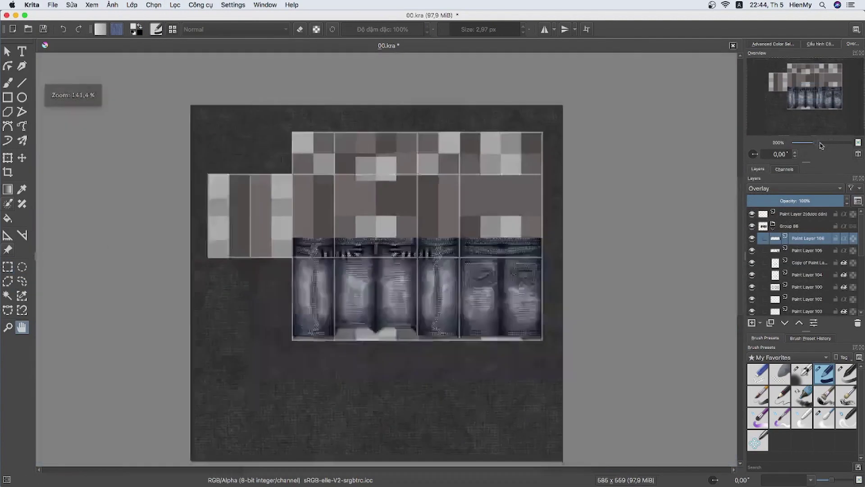
# Flip between the two shading layers to compare them.
pyautogui.press('pageup')
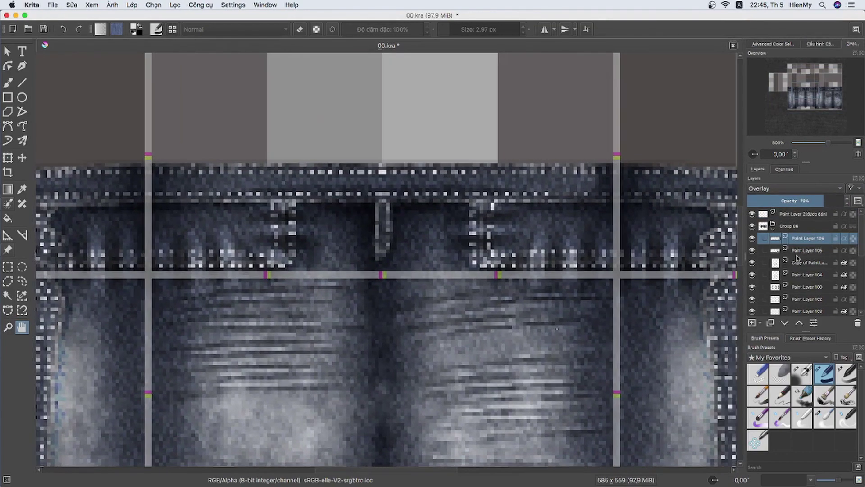
pyautogui.press('pagedown')
pyautogui.press('pageup')
pyautogui.press('pagedown')
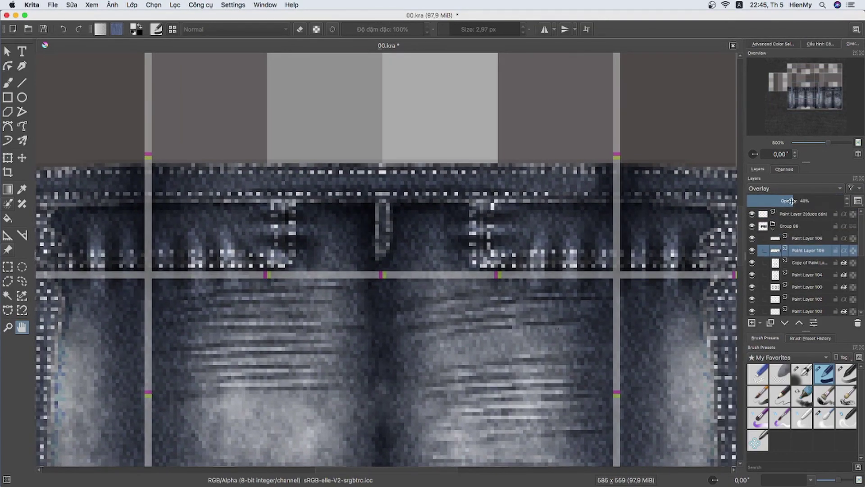
pyautogui.press('pageup')
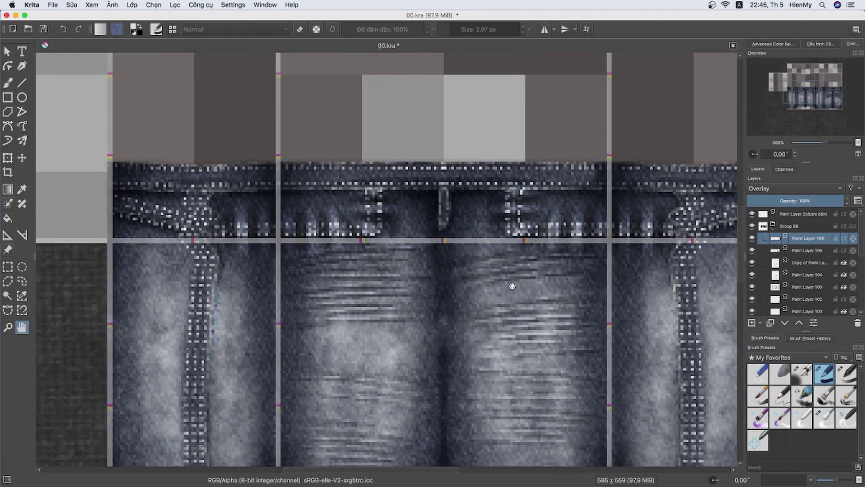
pyautogui.moveTo(505, 277); pyautogui.dragTo(466, 284)
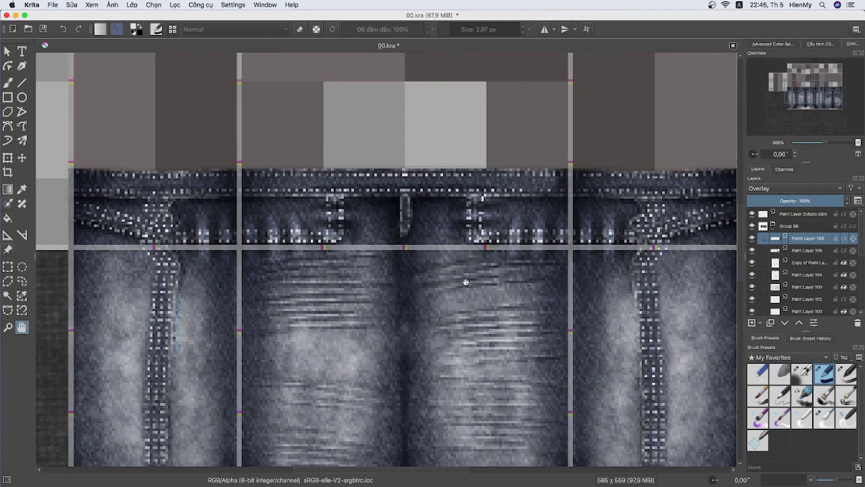
# Set the overlay layer to about 43% opacity and merge the blurred bars layer into it.
pyautogui.click(809, 250)
pyautogui.click(785, 200)
pyautogui.moveTo(781, 200); pyautogui.dragTo(788, 203)
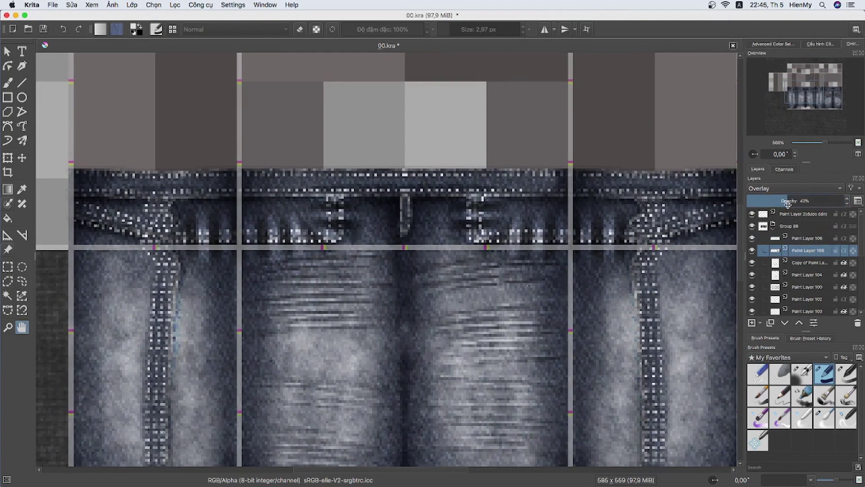
pyautogui.click(809, 238)
pyautogui.hotkey('ctrl', 'e')
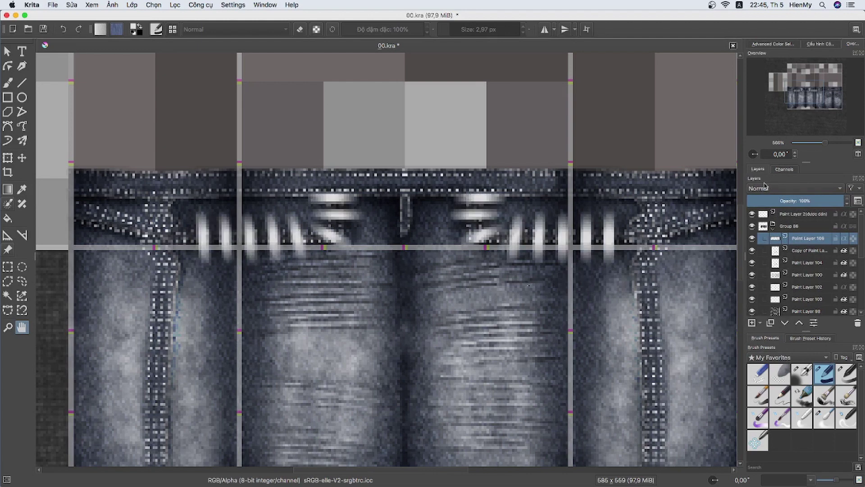
# Bring the fly and back pocket into view with the brush active, and add a new layer.
pyautogui.press('b')
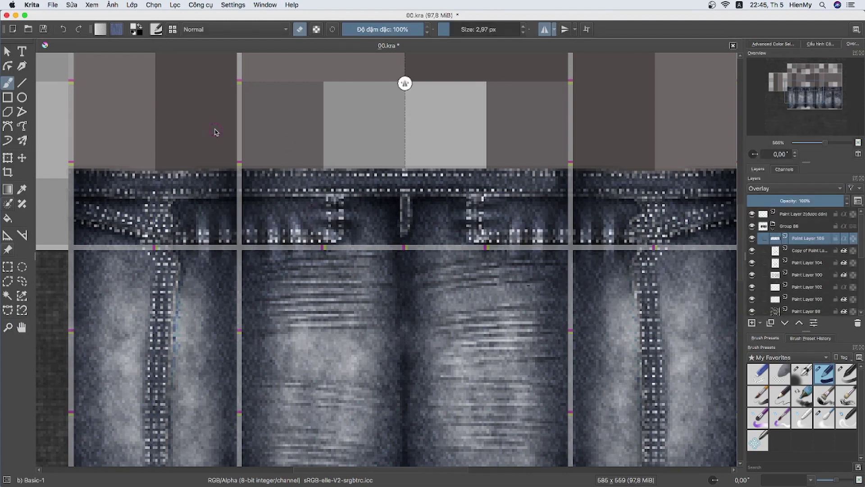
pyautogui.press('b')
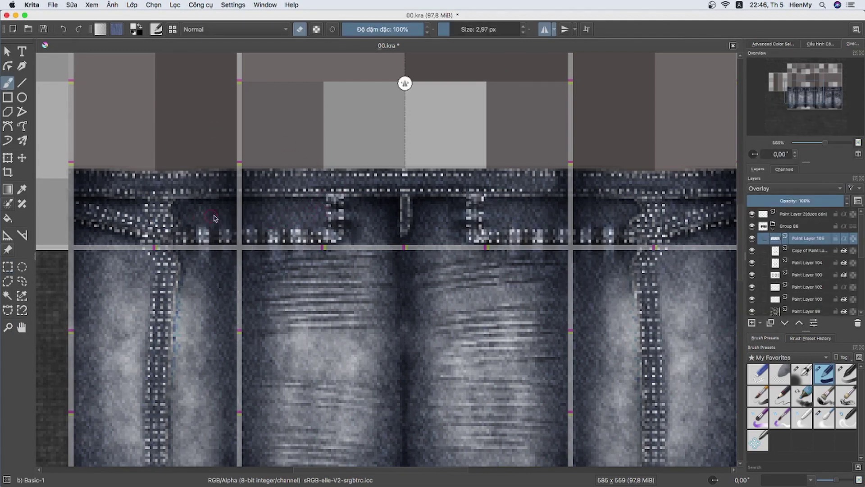
pyautogui.hscroll(3, 302, 202)
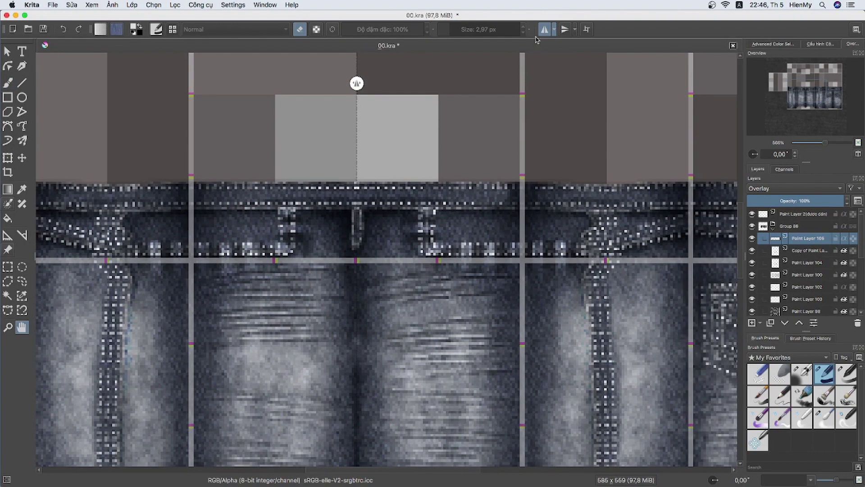
pyautogui.scroll(-5, 351, 216)
pyautogui.scroll(5, 422, 238)
pyautogui.moveTo(423, 238); pyautogui.dragTo(342, 216)
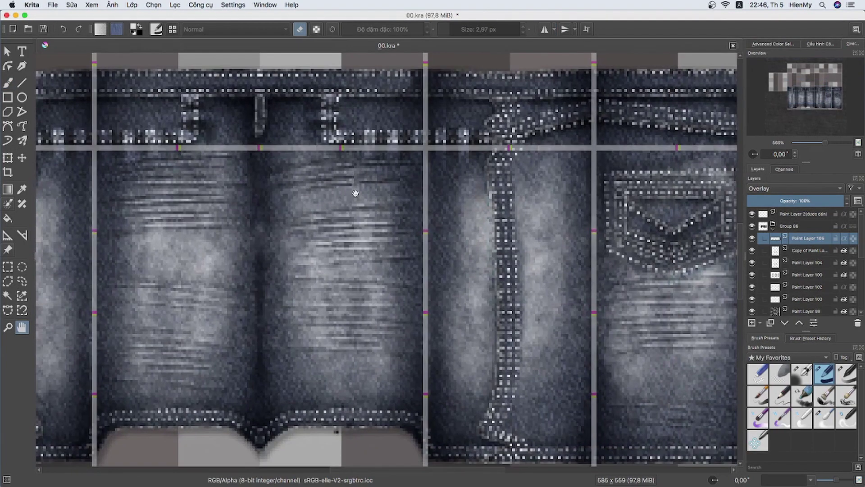
pyautogui.press('Insert')
# Paint black zipper-teeth strokes down the length of the fly.
pyautogui.press('b')
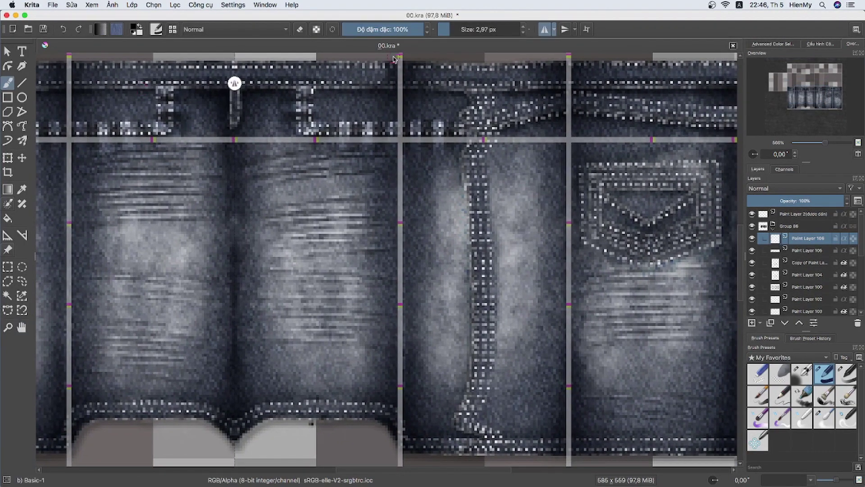
pyautogui.moveTo(461, 105); pyautogui.dragTo(500, 105)
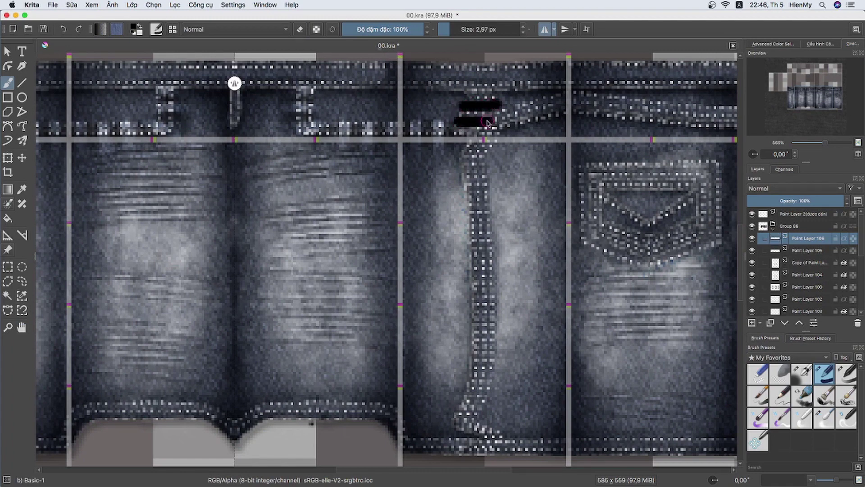
pyautogui.moveTo(457, 148); pyautogui.dragTo(498, 148)
pyautogui.moveTo(455, 166)
pyautogui.mouseDown()
pyautogui.moveTo(496, 166)
pyautogui.moveTo(498, 202)
pyautogui.mouseUp()
pyautogui.moveTo(462, 219); pyautogui.dragTo(504, 219)
pyautogui.moveTo(459, 233); pyautogui.dragTo(502, 233)
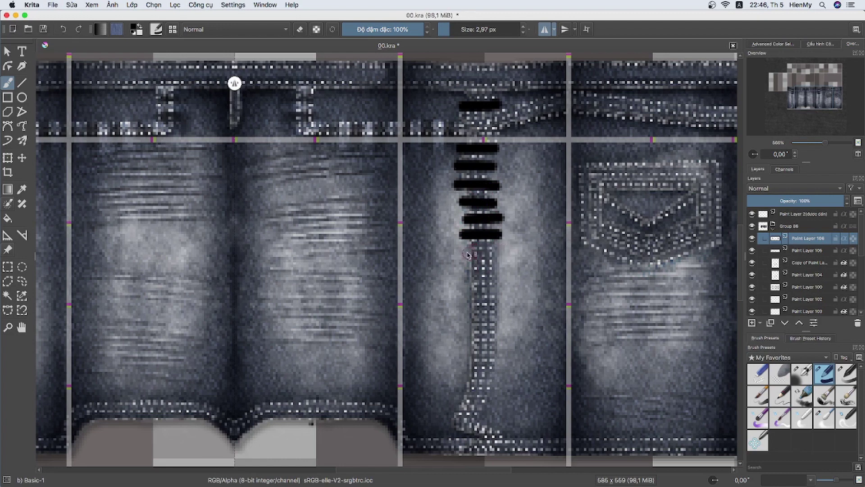
pyautogui.moveTo(464, 284); pyautogui.dragTo(507, 285)
pyautogui.moveTo(467, 304)
pyautogui.mouseDown()
pyautogui.moveTo(505, 304)
pyautogui.moveTo(505, 321)
pyautogui.mouseUp()
pyautogui.moveTo(465, 371); pyautogui.dragTo(502, 370)
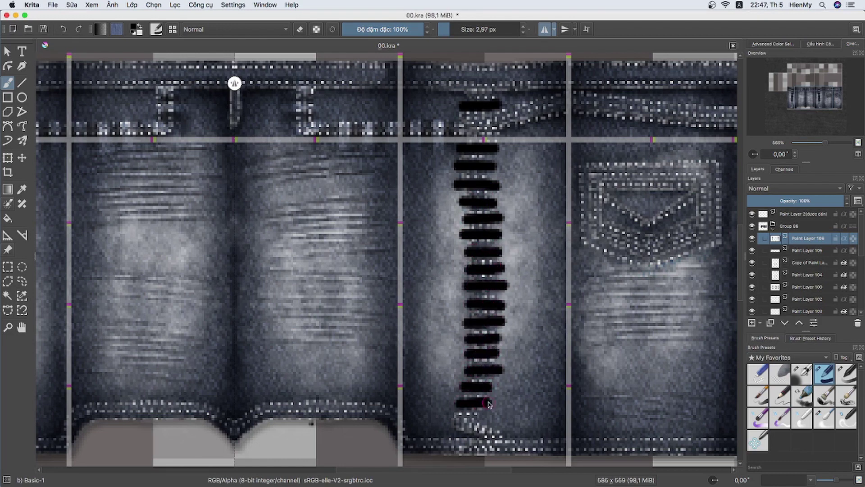
pyautogui.moveTo(449, 419); pyautogui.dragTo(505, 431)
# Add white highlight strokes over the top, middle and lower zipper teeth.
pyautogui.press('x')
pyautogui.moveTo(458, 95); pyautogui.dragTo(501, 95)
pyautogui.moveTo(455, 155); pyautogui.dragTo(495, 154)
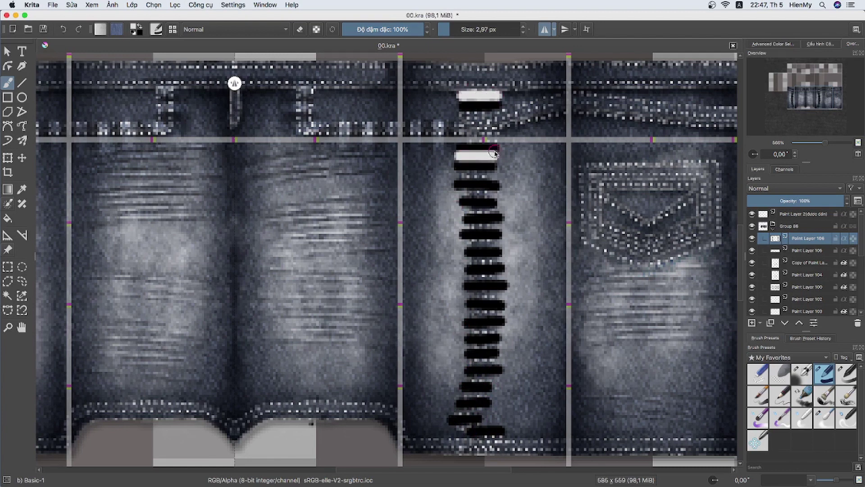
pyautogui.hotkey('ctrl', 'z')
pyautogui.hotkey('ctrl', 'z')
pyautogui.moveTo(458, 95); pyautogui.dragTo(499, 96)
pyautogui.moveTo(459, 116); pyautogui.dragTo(471, 116)
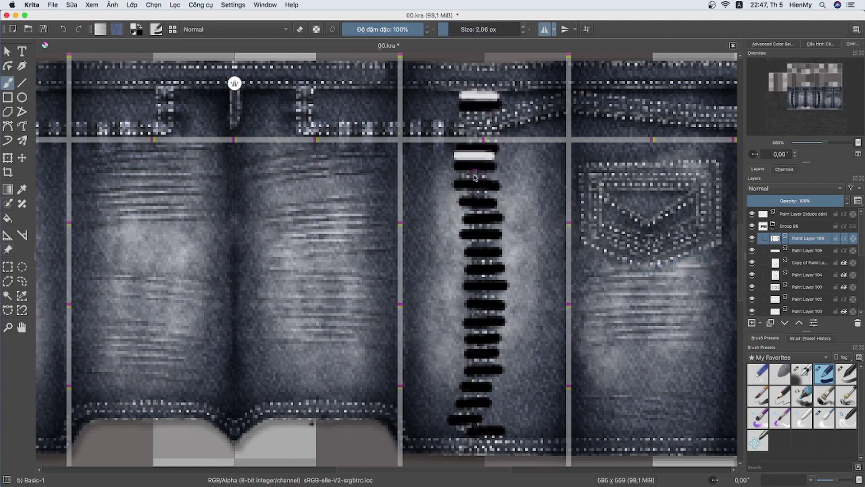
pyautogui.moveTo(465, 210); pyautogui.dragTo(498, 210)
pyautogui.moveTo(468, 227)
pyautogui.mouseDown()
pyautogui.moveTo(498, 226)
pyautogui.moveTo(500, 243)
pyautogui.mouseUp()
pyautogui.moveTo(470, 260); pyautogui.dragTo(495, 260)
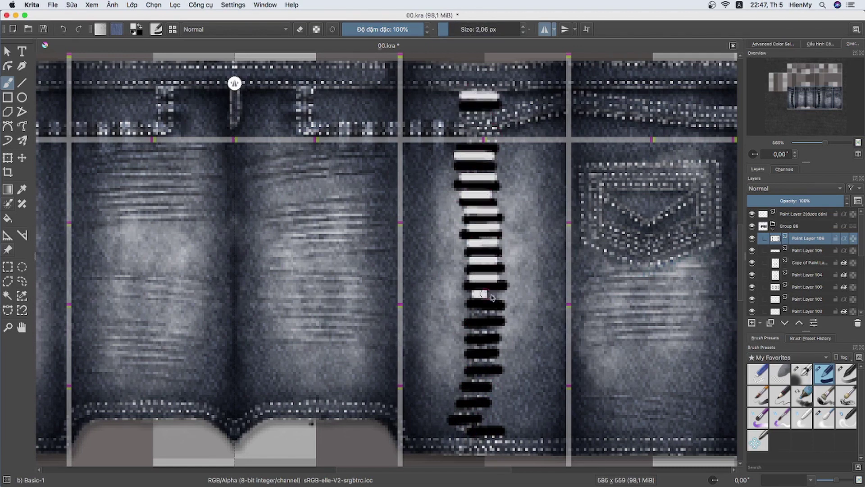
pyautogui.moveTo(492, 298); pyautogui.dragTo(498, 294)
pyautogui.moveTo(468, 311); pyautogui.dragTo(498, 311)
pyautogui.moveTo(468, 327)
pyautogui.mouseDown()
pyautogui.moveTo(498, 328)
pyautogui.moveTo(498, 343)
pyautogui.mouseUp()
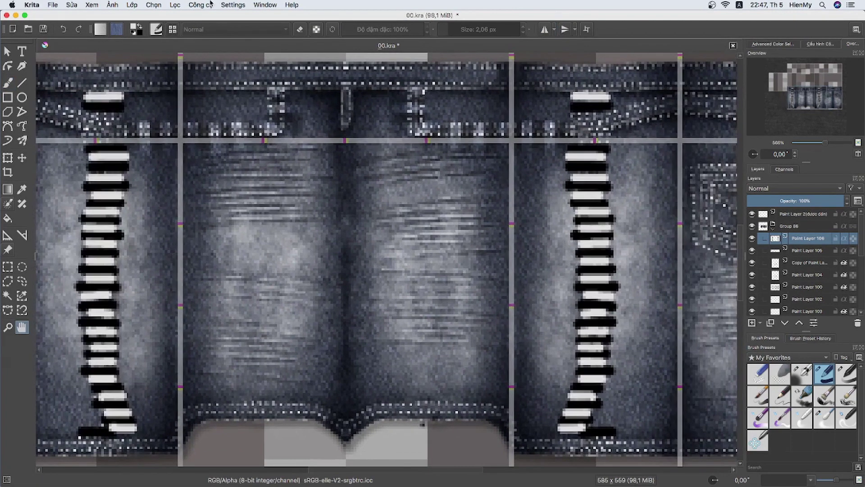
# Apply a motion blur to the zipper teeth.
pyautogui.click(174, 5)
pyautogui.click(327, 81)
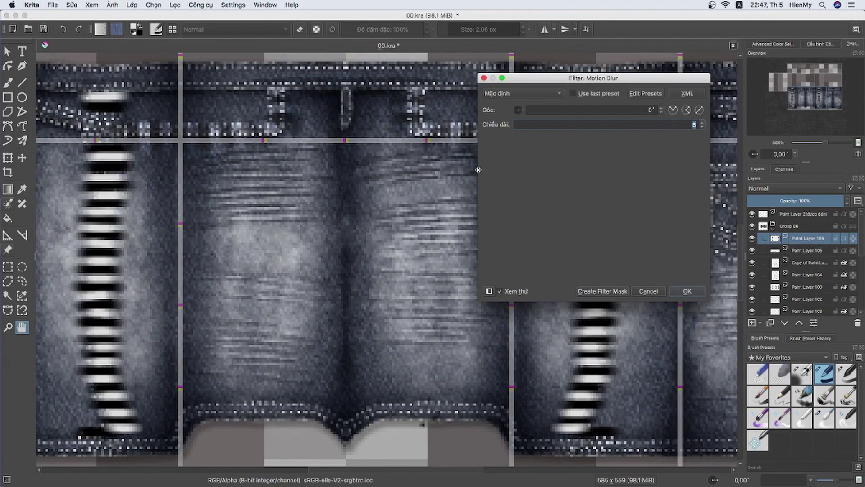
pyautogui.click(686, 291)
pyautogui.scroll(-3, 431, 241)
pyautogui.scroll(2, 432, 242)
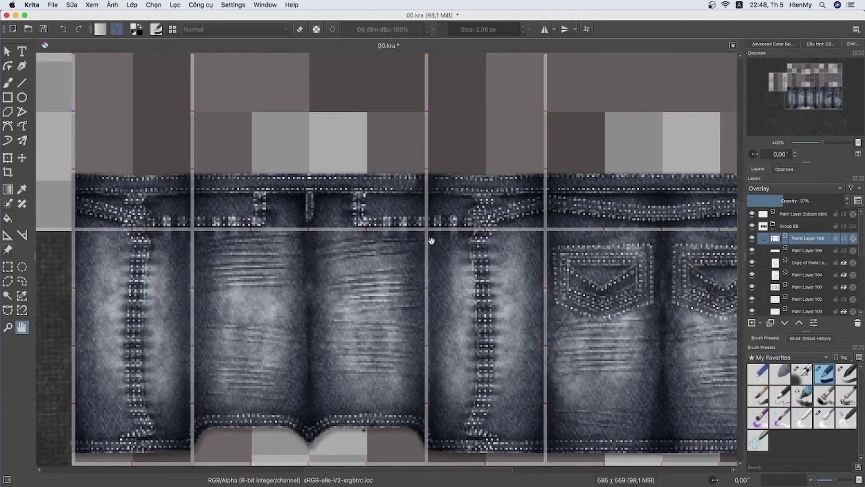
pyautogui.scroll(-1, 428, 287)
pyautogui.scroll(-1, 427, 287)
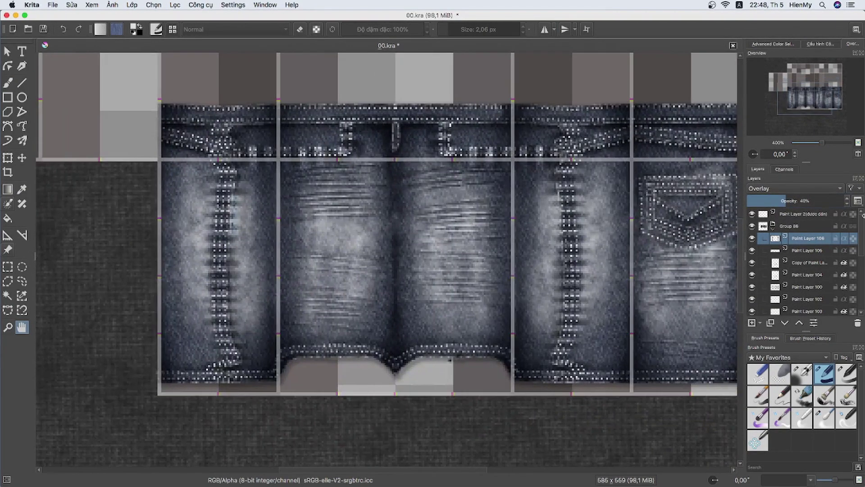
pyautogui.scroll(2, 472, 350)
# On a new layer, paint mirrored dark vertical stripes along the left and middle hems.
pyautogui.press('b')
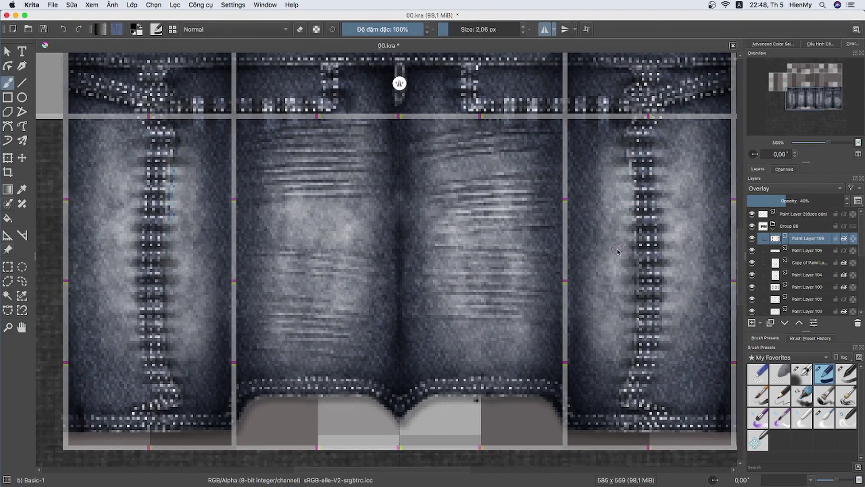
pyautogui.press('Insert')
pyautogui.moveTo(85, 403); pyautogui.dragTo(85, 431)
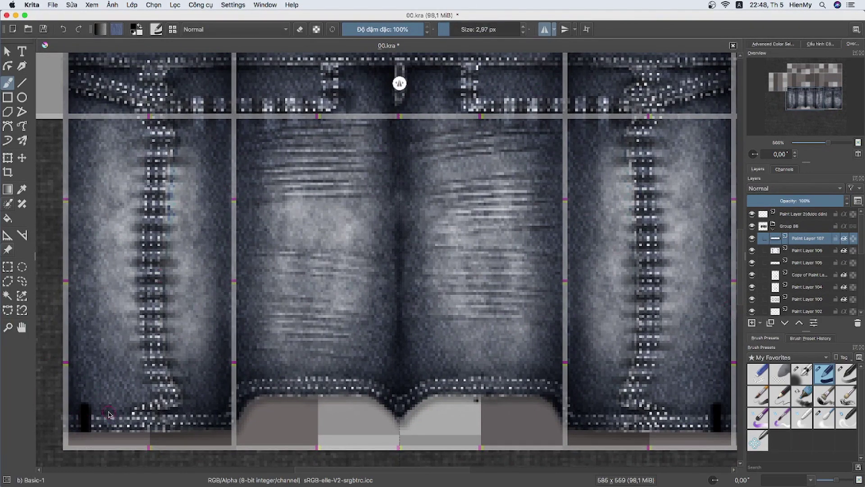
pyautogui.moveTo(105, 403)
pyautogui.mouseDown()
pyautogui.moveTo(106, 431)
pyautogui.moveTo(146, 432)
pyautogui.mouseUp()
pyautogui.moveTo(184, 404)
pyautogui.mouseDown()
pyautogui.moveTo(184, 431)
pyautogui.moveTo(202, 431)
pyautogui.mouseUp()
pyautogui.moveTo(219, 397); pyautogui.dragTo(220, 430)
pyautogui.moveTo(249, 371)
pyautogui.mouseDown()
pyautogui.moveTo(249, 397)
pyautogui.moveTo(282, 396)
pyautogui.mouseUp()
# Finish the dark middle-hem stripes and paint white stripes along the left hem.
pyautogui.moveTo(318, 369)
pyautogui.mouseDown()
pyautogui.moveTo(318, 397)
pyautogui.moveTo(336, 396)
pyautogui.mouseUp()
pyautogui.moveTo(354, 371)
pyautogui.mouseDown()
pyautogui.moveTo(355, 396)
pyautogui.moveTo(399, 426)
pyautogui.mouseUp()
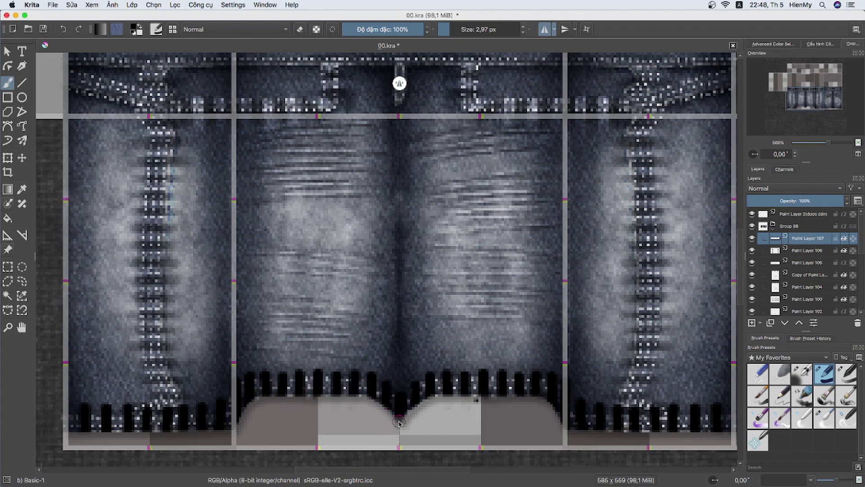
pyautogui.moveTo(73, 404)
pyautogui.mouseDown()
pyautogui.moveTo(73, 432)
pyautogui.moveTo(95, 431)
pyautogui.mouseUp()
pyautogui.moveTo(117, 404); pyautogui.dragTo(117, 432)
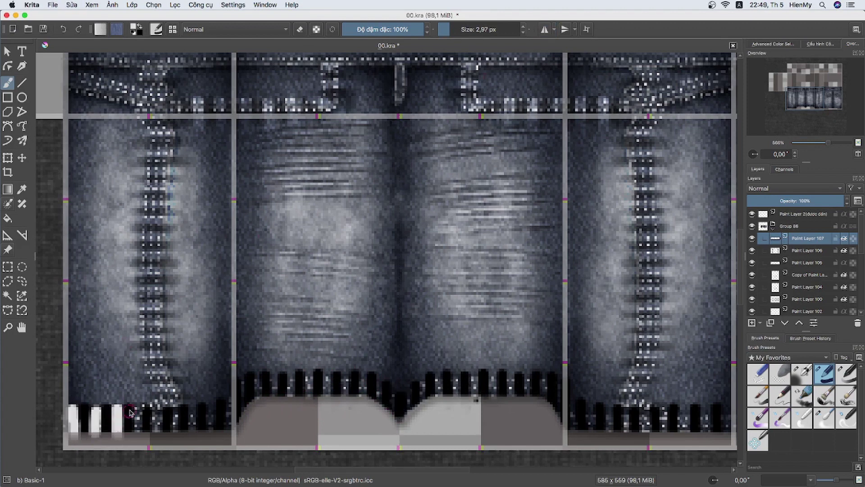
pyautogui.moveTo(174, 405); pyautogui.dragTo(175, 431)
pyautogui.moveTo(192, 403)
pyautogui.mouseDown()
pyautogui.moveTo(193, 431)
pyautogui.moveTo(212, 430)
pyautogui.mouseUp()
pyautogui.moveTo(229, 390); pyautogui.dragTo(229, 431)
# Continue white vertical stripes across the middle panel's hem.
pyautogui.moveTo(244, 373); pyautogui.dragTo(244, 424)
pyautogui.moveTo(259, 365); pyautogui.dragTo(258, 408)
pyautogui.moveTo(274, 367); pyautogui.dragTo(274, 397)
pyautogui.moveTo(291, 367); pyautogui.dragTo(290, 397)
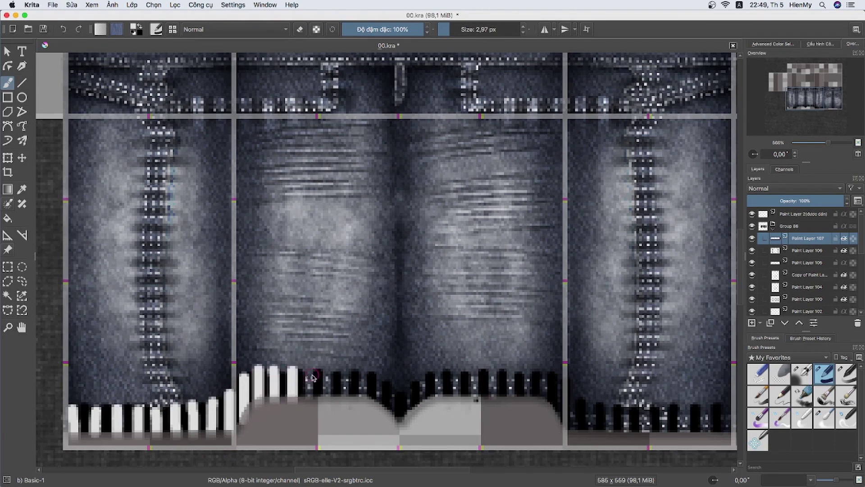
pyautogui.moveTo(309, 367); pyautogui.dragTo(310, 397)
pyautogui.moveTo(326, 367); pyautogui.dragTo(325, 411)
pyautogui.moveTo(344, 365); pyautogui.dragTo(344, 403)
pyautogui.moveTo(363, 362)
pyautogui.mouseDown()
pyautogui.moveTo(363, 403)
pyautogui.moveTo(380, 406)
pyautogui.mouseUp()
pyautogui.moveTo(393, 381); pyautogui.dragTo(392, 417)
# Duplicate the stripe layer and move the copy up to mid-canvas.
pyautogui.hotkey('ctrl', 'j')
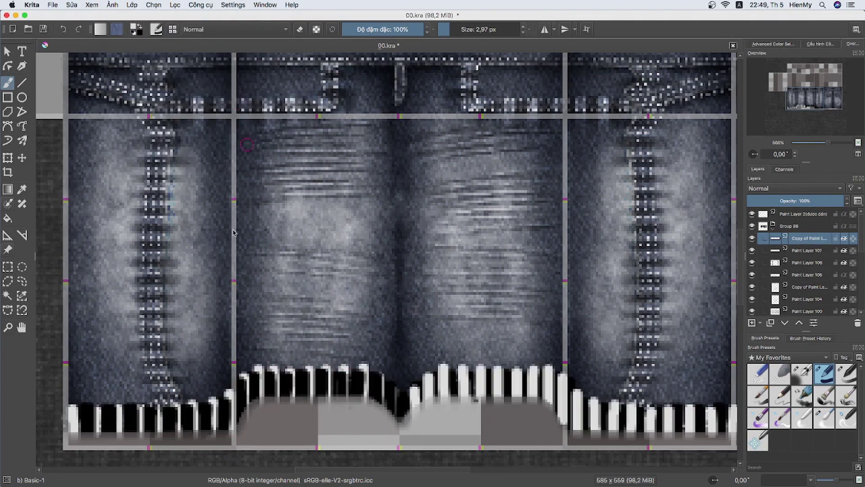
pyautogui.hscroll(5, 235, 232)
pyautogui.click(752, 238)
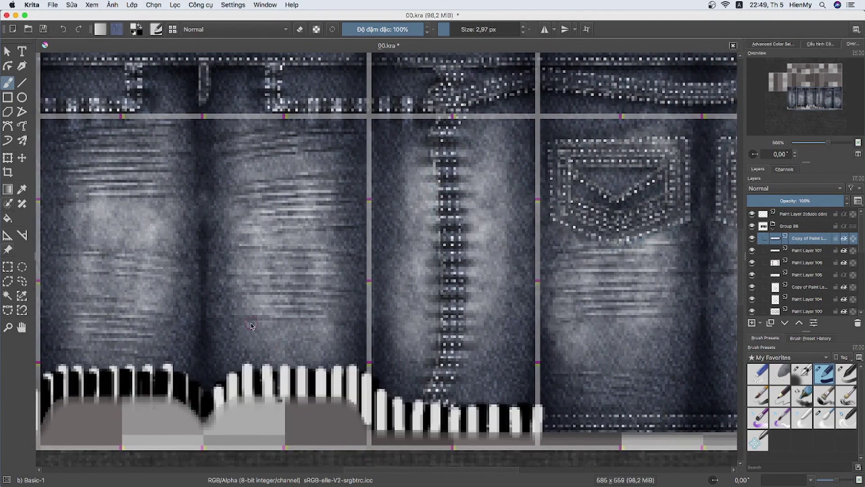
pyautogui.press('t')
pyautogui.moveTo(251, 325); pyautogui.dragTo(413, 191)
# Cut away the copied left stripes and move the rest down onto the back hem.
pyautogui.hotkey('ctrl', 'r')
pyautogui.moveTo(40, 196); pyautogui.dragTo(373, 333)
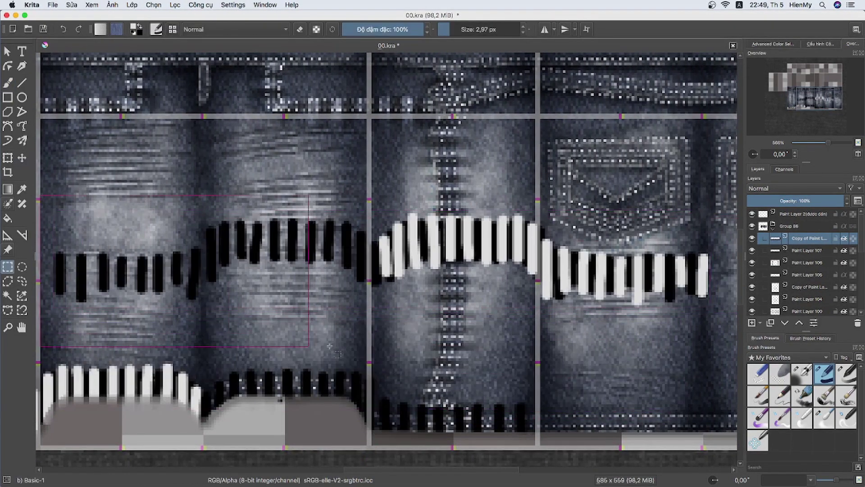
pyautogui.hotkey('ctrl', 'x')
pyautogui.press('t')
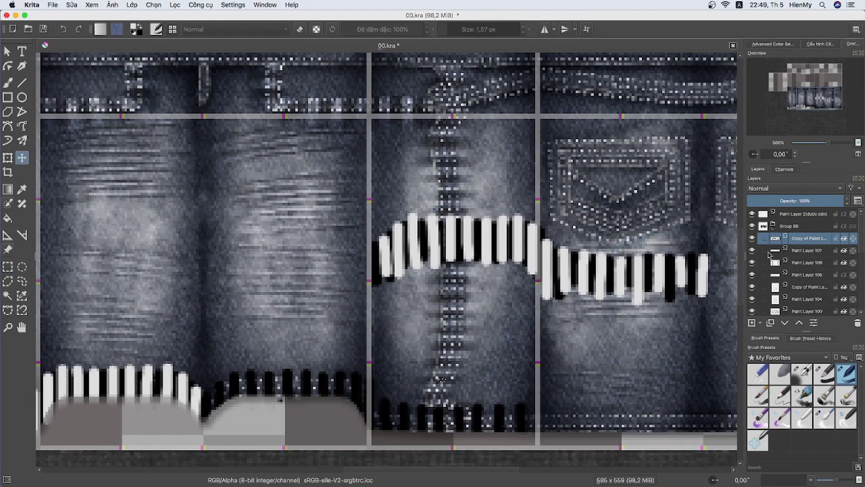
pyautogui.moveTo(514, 274)
pyautogui.mouseDown()
pyautogui.moveTo(359, 386)
pyautogui.moveTo(519, 261)
pyautogui.mouseUp()
pyautogui.press('h')
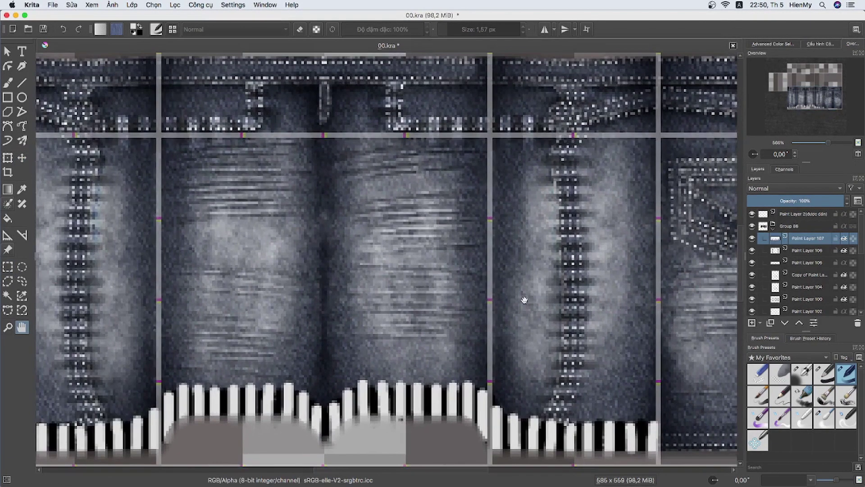
# Try overlay blending on the stripe layer, revert it, and switch to a hard brush.
pyautogui.hotkey('alt', 'shift', 'o')
pyautogui.hotkey('ctrl', 'z')
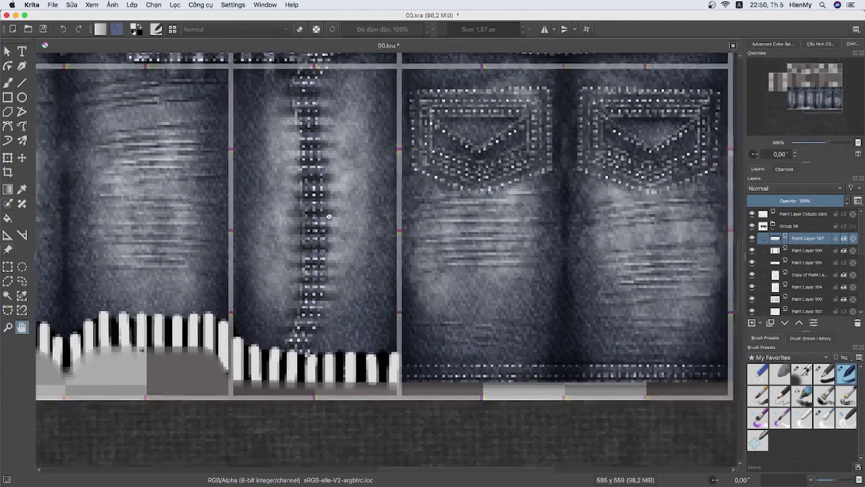
pyautogui.moveTo(708, 307); pyautogui.dragTo(297, 255)
pyautogui.press('b')
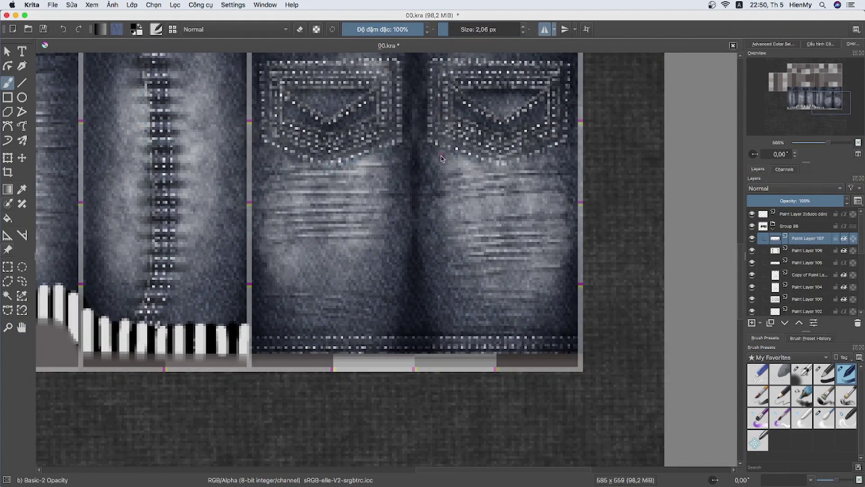
pyautogui.hotkey('ctrl', 'z')
pyautogui.press('/')
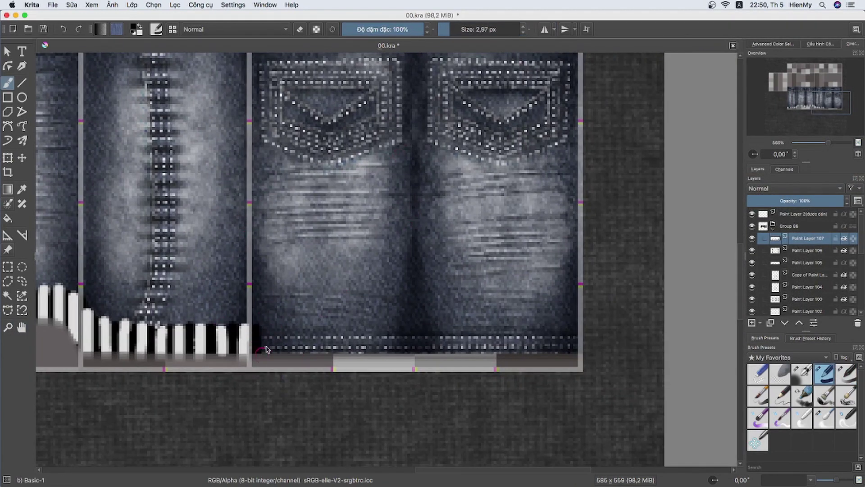
# Paint dark and white stripes along the pocket panels' hem.
pyautogui.moveTo(276, 332)
pyautogui.mouseDown()
pyautogui.moveTo(276, 353)
pyautogui.moveTo(298, 352)
pyautogui.mouseUp()
pyautogui.moveTo(322, 331); pyautogui.dragTo(322, 352)
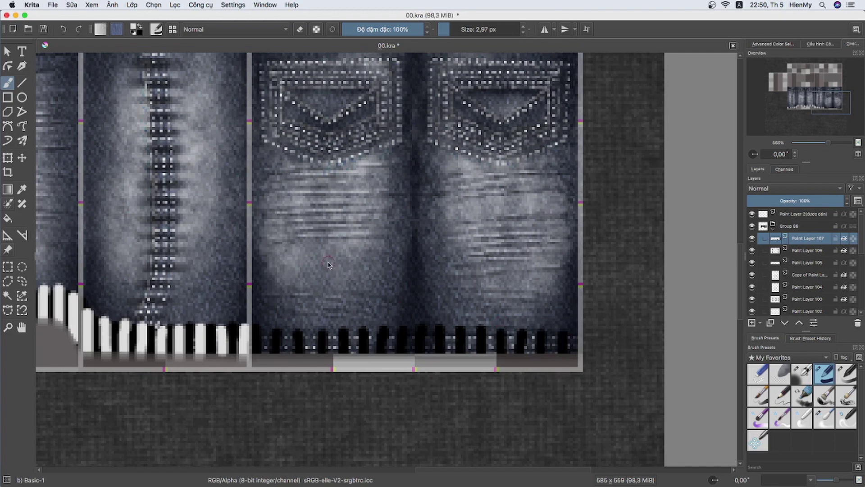
pyautogui.moveTo(265, 326)
pyautogui.mouseDown()
pyautogui.moveTo(265, 354)
pyautogui.moveTo(287, 353)
pyautogui.mouseUp()
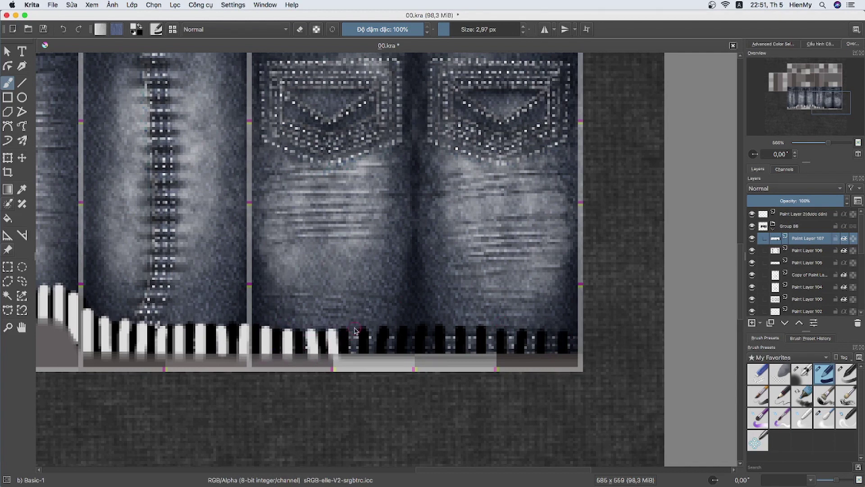
pyautogui.moveTo(354, 328); pyautogui.dragTo(354, 354)
pyautogui.moveTo(373, 326); pyautogui.dragTo(373, 354)
pyautogui.moveTo(393, 326); pyautogui.dragTo(391, 366)
# Finish the row of white stripes along the right hem.
pyautogui.hotkey('ctrl', 'z')
pyautogui.moveTo(413, 326); pyautogui.dragTo(413, 353)
pyautogui.moveTo(432, 327); pyautogui.dragTo(431, 354)
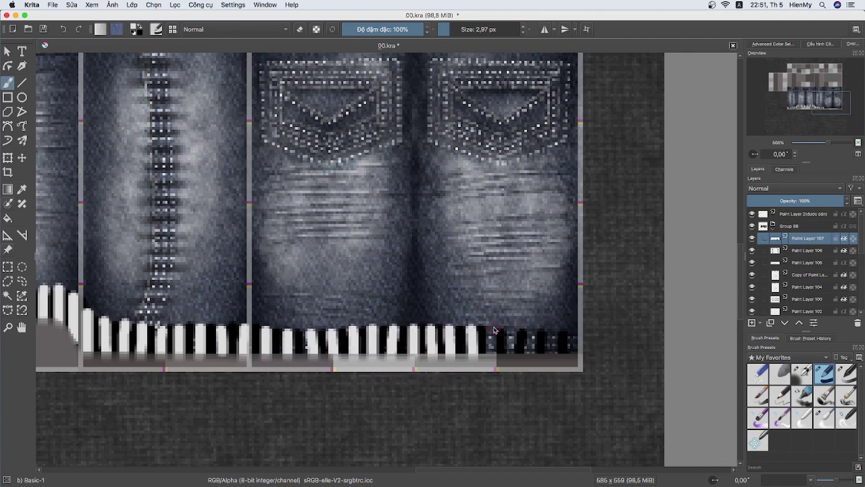
pyautogui.moveTo(492, 327); pyautogui.dragTo(492, 354)
pyautogui.moveTo(512, 326)
pyautogui.mouseDown()
pyautogui.moveTo(512, 354)
pyautogui.moveTo(532, 354)
pyautogui.mouseUp()
pyautogui.moveTo(551, 327); pyautogui.dragTo(552, 354)
pyautogui.moveTo(572, 326); pyautogui.dragTo(573, 354)
# Soften the hem stripes with a Motion Blur filter.
pyautogui.click(175, 5)
pyautogui.moveTo(181, 55)
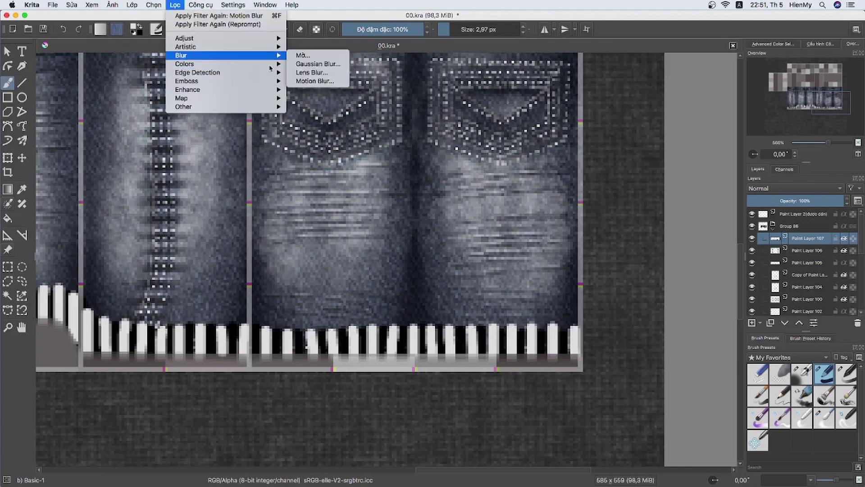
pyautogui.click(315, 81)
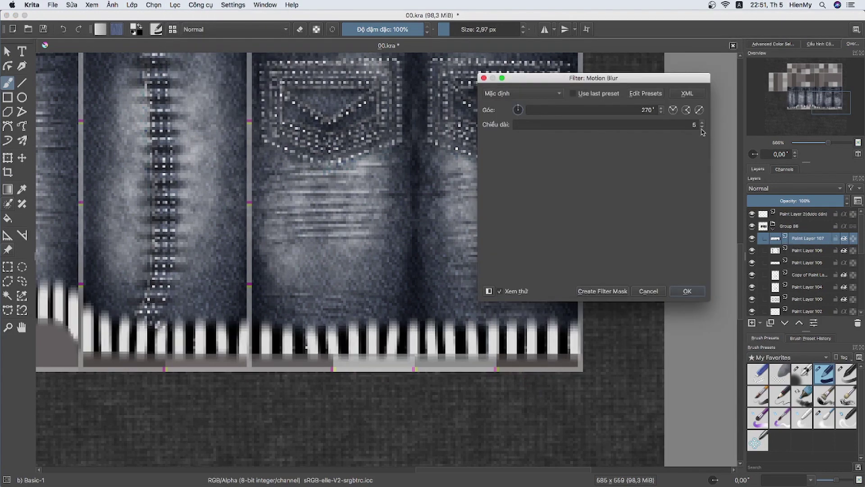
pyautogui.click(687, 291)
# Blend the stripe layer in Overlay at about 40% opacity and add a new empty layer.
pyautogui.click(793, 187)
pyautogui.click(766, 194)
pyautogui.scroll(-2, 649, 190)
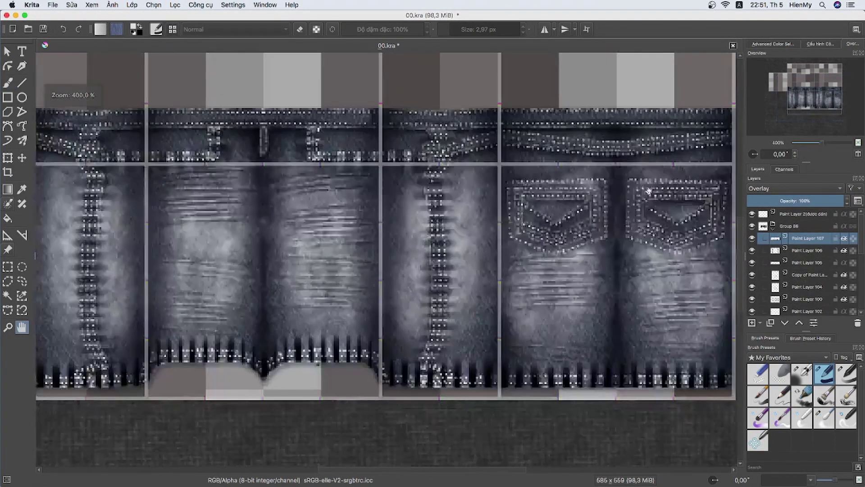
pyautogui.scroll(3, 649, 190)
pyautogui.moveTo(495, 278)
pyautogui.mouseDown()
pyautogui.moveTo(442, 257)
pyautogui.moveTo(476, 268)
pyautogui.mouseUp()
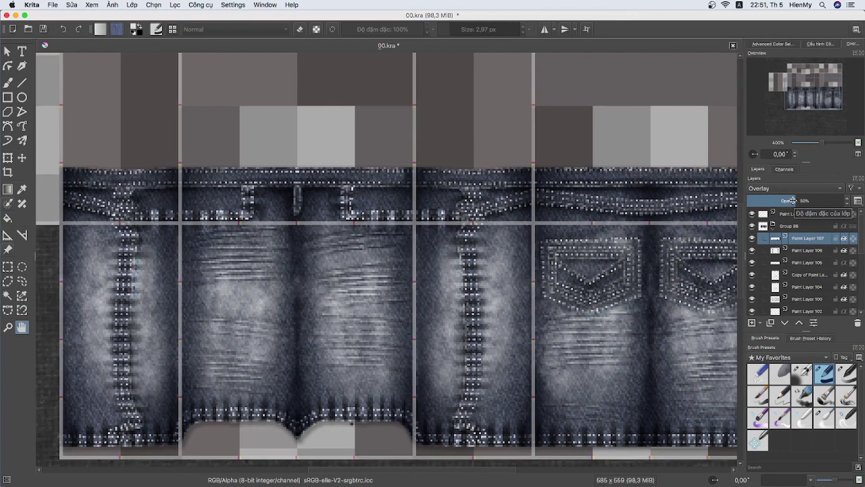
pyautogui.click(789, 200)
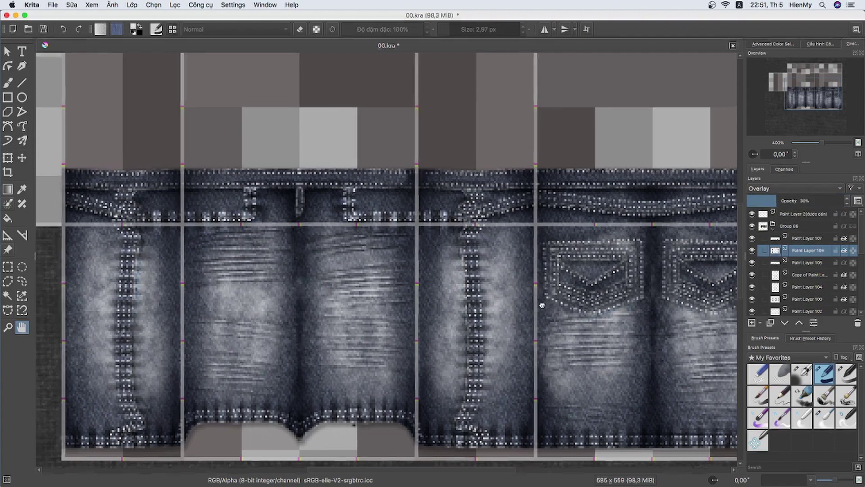
pyautogui.moveTo(518, 252); pyautogui.dragTo(520, 254)
pyautogui.scroll(2, 520, 254)
pyautogui.scroll(1, 496, 266)
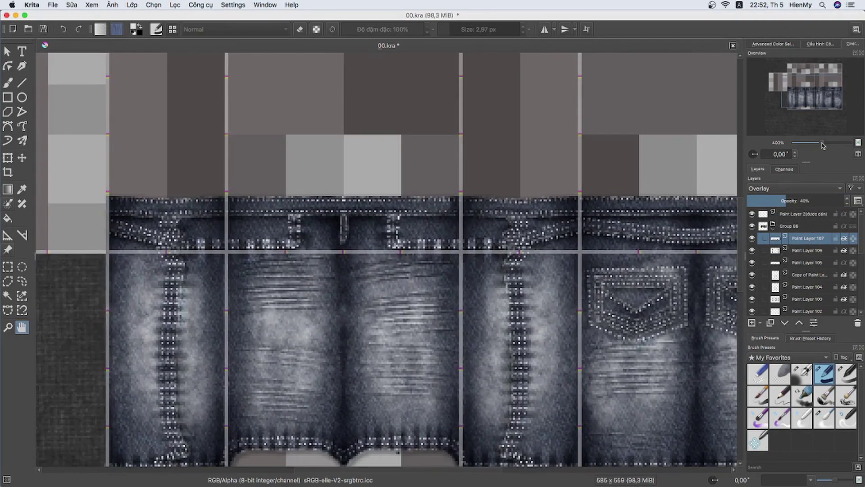
pyautogui.scroll(1, 459, 282)
pyautogui.press('Insert')
# Paint three white rivet dots on the waistband.
pyautogui.press('b')
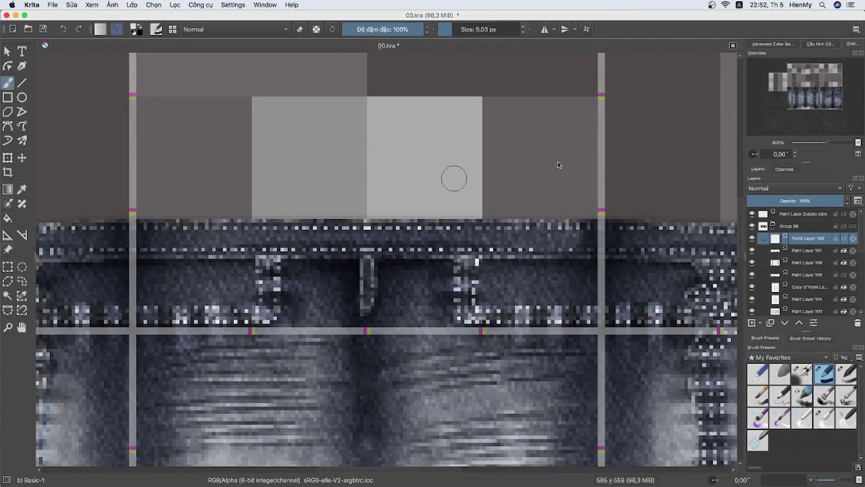
pyautogui.click(774, 44)
pyautogui.click(368, 237)
pyautogui.click(268, 261)
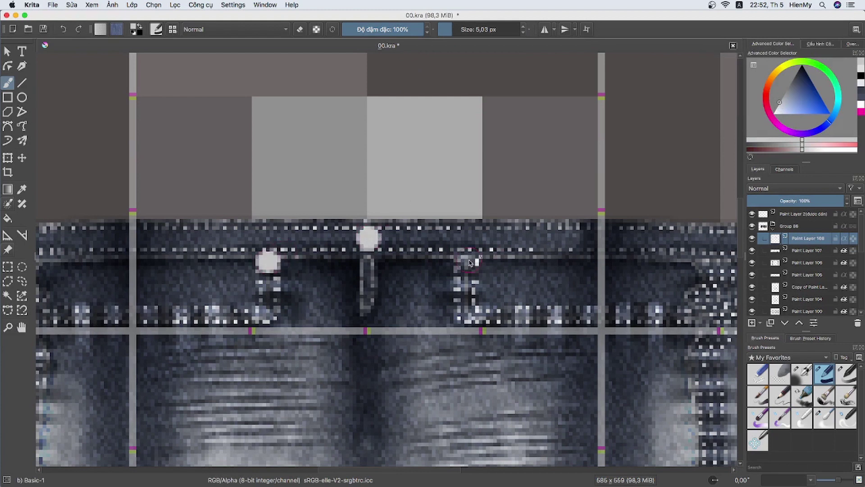
pyautogui.click(469, 260)
pyautogui.click(851, 44)
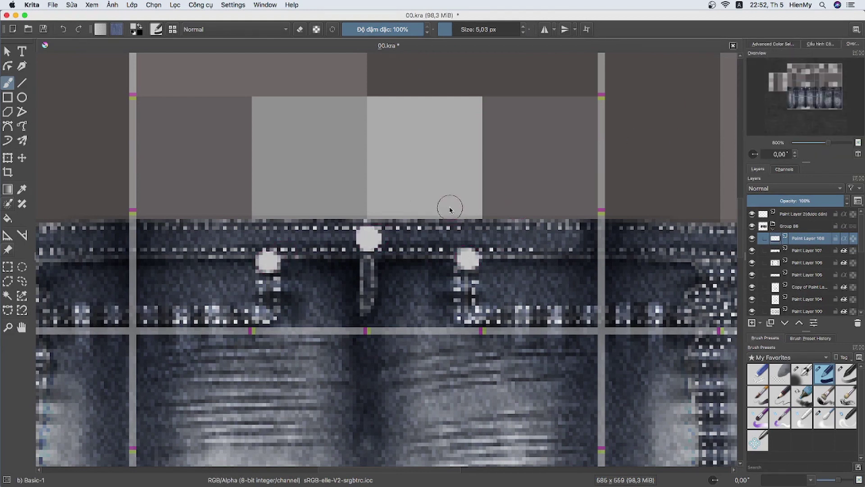
# Group the rivet layer, add a layer inside, and paint dark shading plus a white highlight on the rivets.
pyautogui.hotkey('ctrl', 'g')
pyautogui.press('Insert')
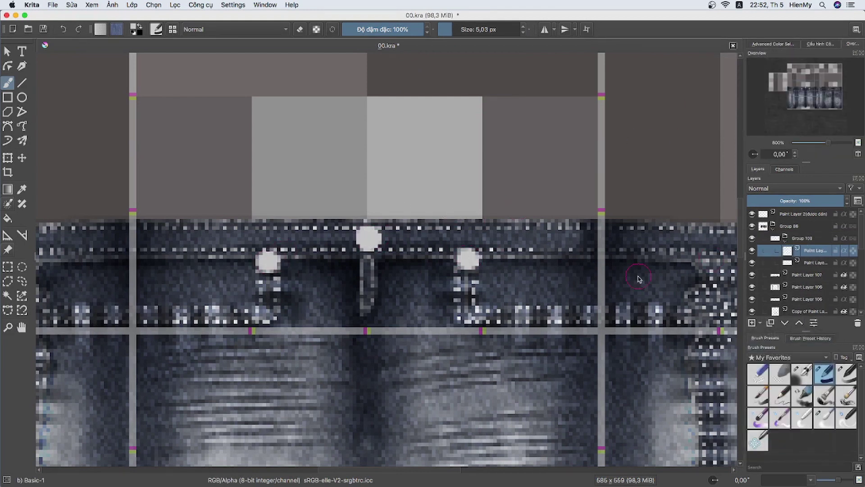
pyautogui.press('/')
pyautogui.click(792, 189)
pyautogui.click(775, 219)
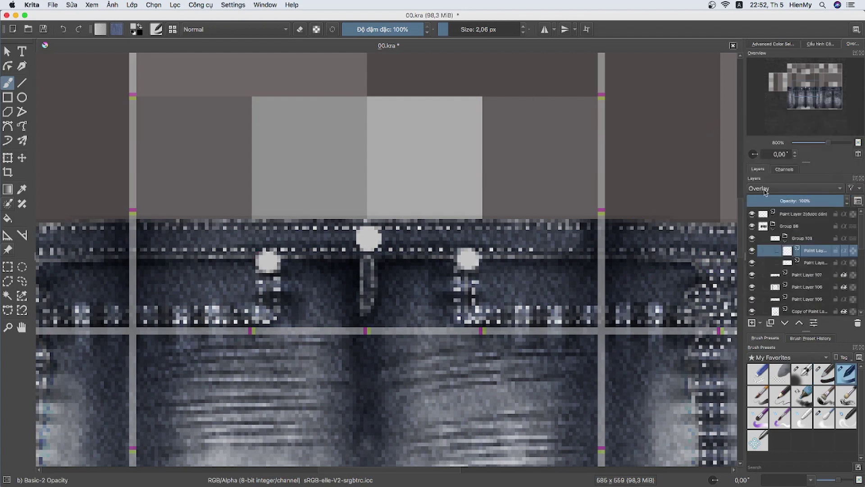
pyautogui.click(465, 259)
pyautogui.click(793, 188)
pyautogui.click(773, 72)
pyautogui.click(372, 231)
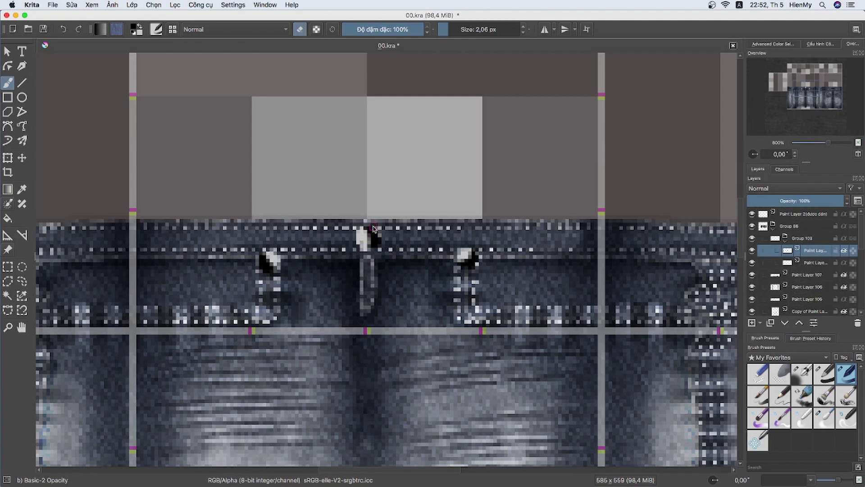
pyautogui.click(774, 44)
pyautogui.click(272, 260)
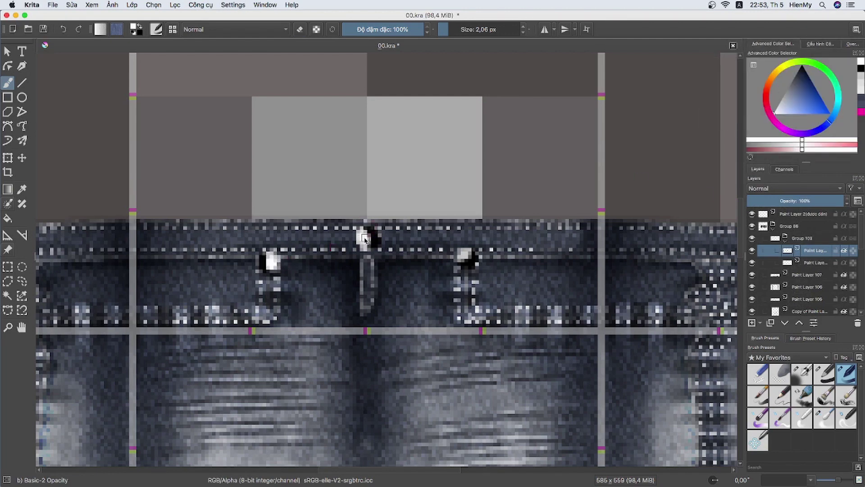
# Gaussian-blur the rivet shading, then pick a blending blur brush at full strength.
pyautogui.click(175, 5)
pyautogui.click(319, 81)
pyautogui.click(175, 5)
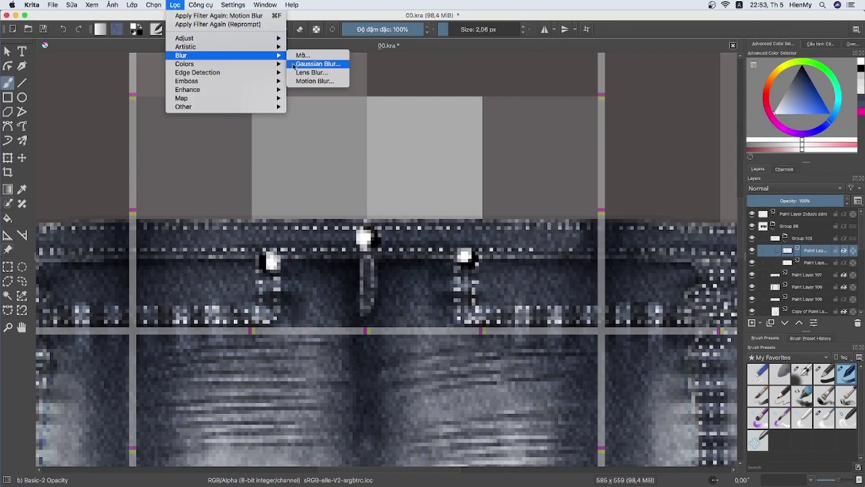
pyautogui.click(318, 66)
pyautogui.press('Return')
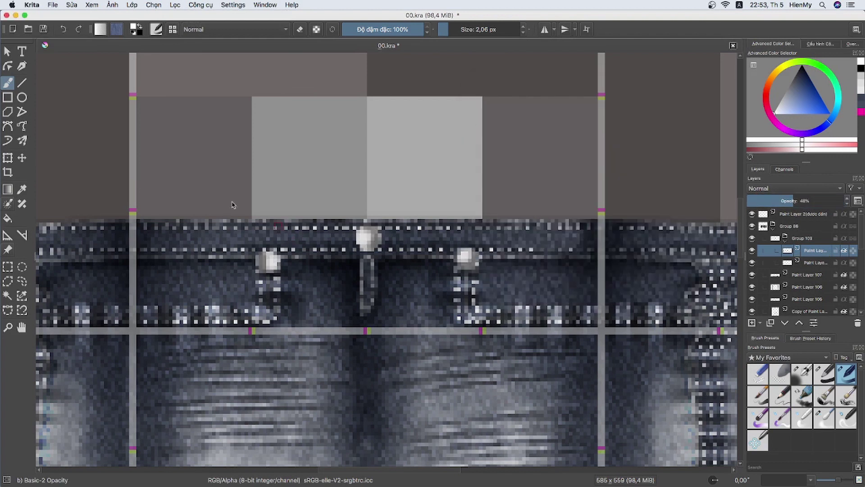
pyautogui.click(830, 421)
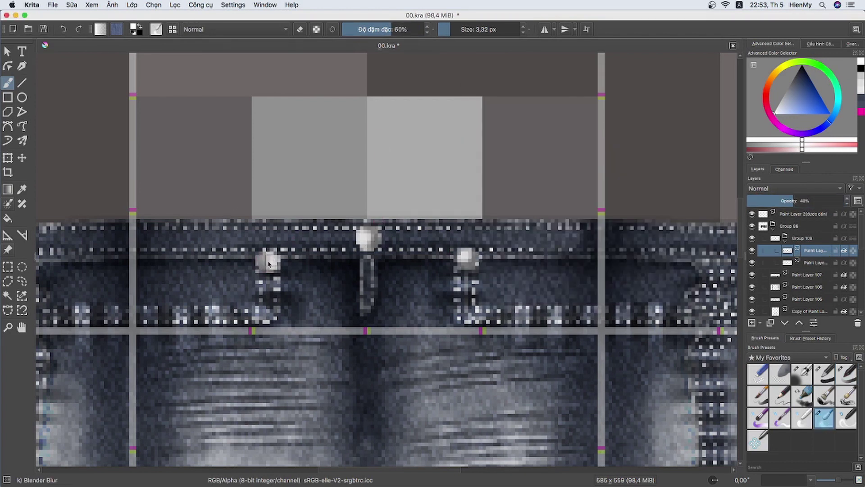
pyautogui.press('o')
pyautogui.press('o')
pyautogui.press('o')
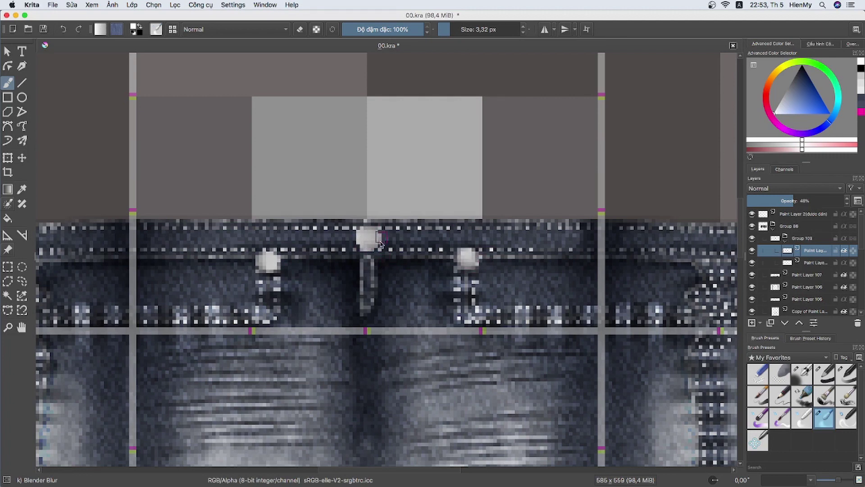
pyautogui.scroll(-2, 403, 229)
pyautogui.hscroll(2, 402, 230)
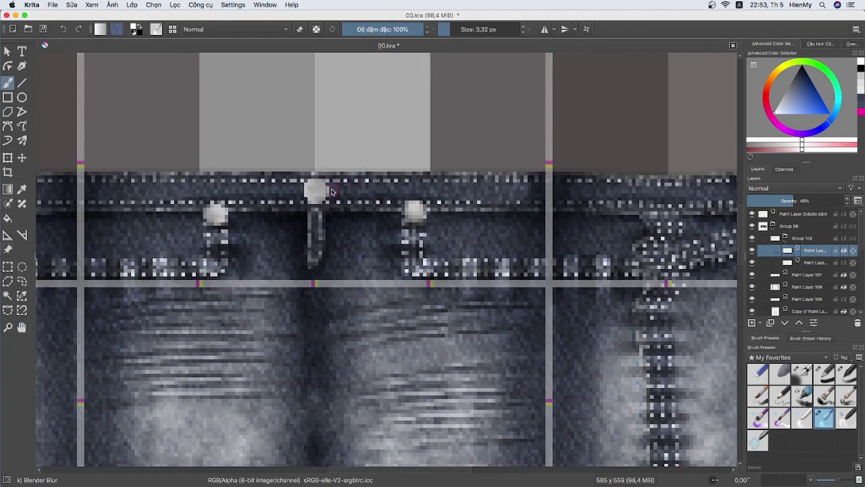
# Add a new layer and fill it with a fabric pattern.
pyautogui.click(752, 323)
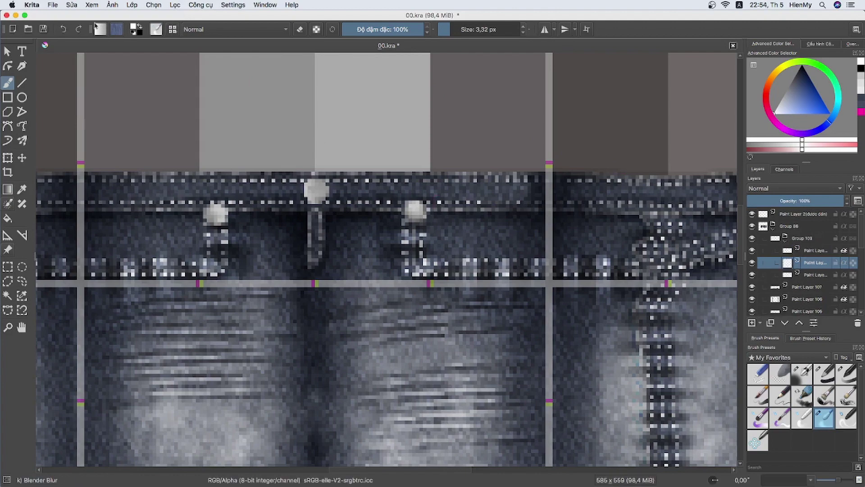
pyautogui.click(117, 29)
pyautogui.click(72, 5)
pyautogui.click(97, 150)
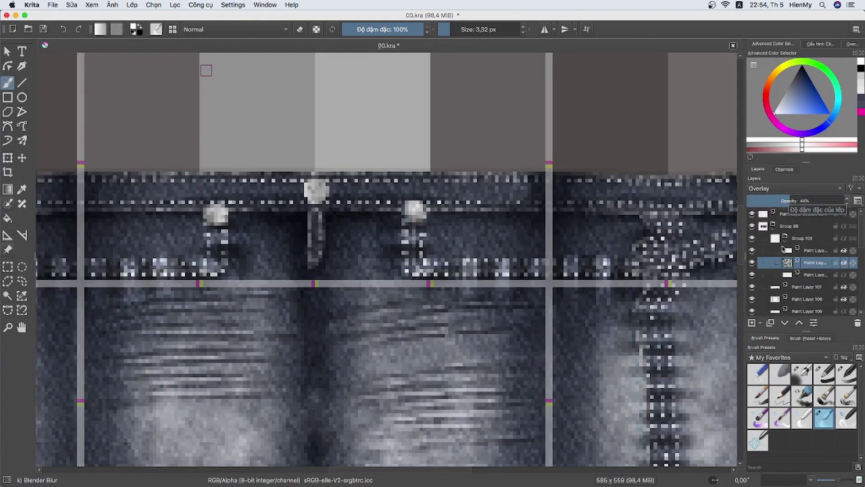
# Select the rivet paint layer and open the Layer menu.
pyautogui.click(116, 29)
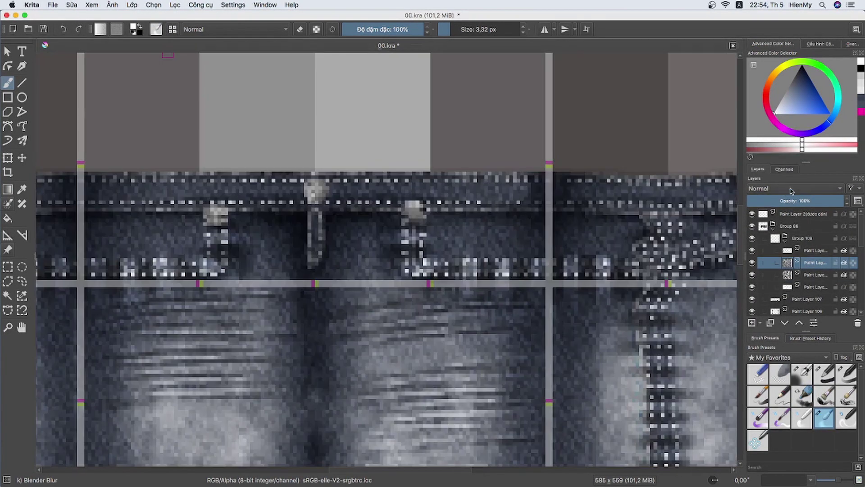
pyautogui.moveTo(834, 200); pyautogui.dragTo(815, 202)
pyautogui.click(814, 286)
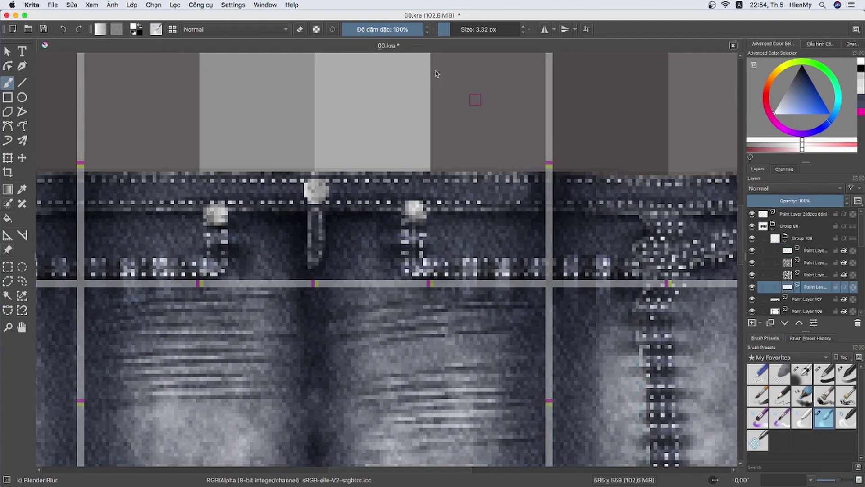
pyautogui.click(175, 5)
# Give the rivets a Drop Shadow with size 3 and 50% opacity.
pyautogui.click(144, 179)
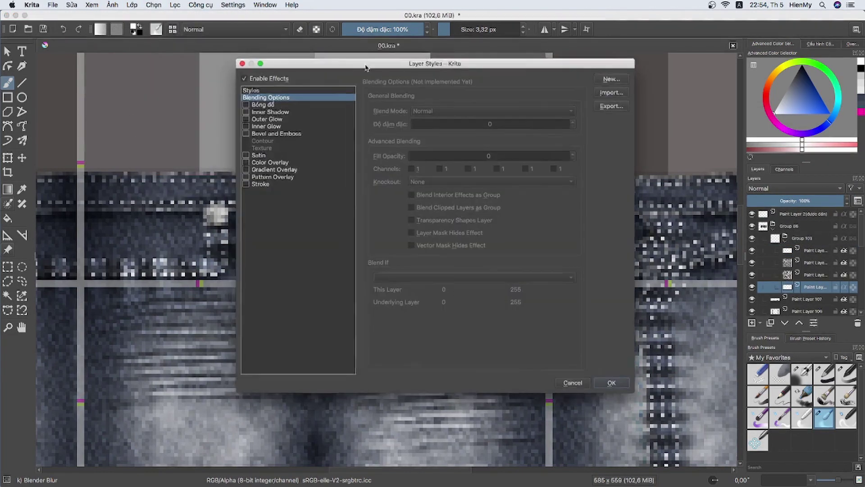
pyautogui.click(421, 100)
pyautogui.moveTo(595, 158)
pyautogui.mouseDown()
pyautogui.moveTo(620, 158)
pyautogui.moveTo(602, 171)
pyautogui.moveTo(465, 197)
pyautogui.mouseUp()
pyautogui.click(665, 119)
pyautogui.click(785, 378)
# Darken the rivets with an HSV/HSL adjustment of lightness -10.
pyautogui.click(852, 44)
pyautogui.scroll(-3, 341, 242)
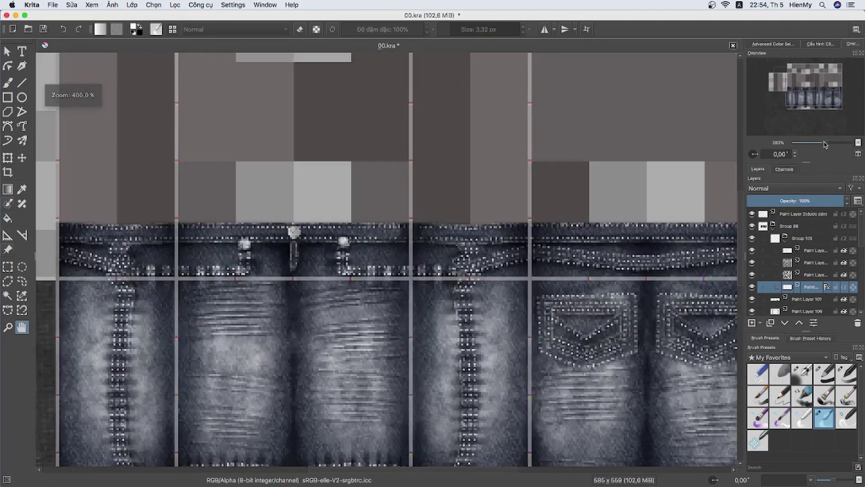
pyautogui.click(175, 5)
pyautogui.click(360, 118)
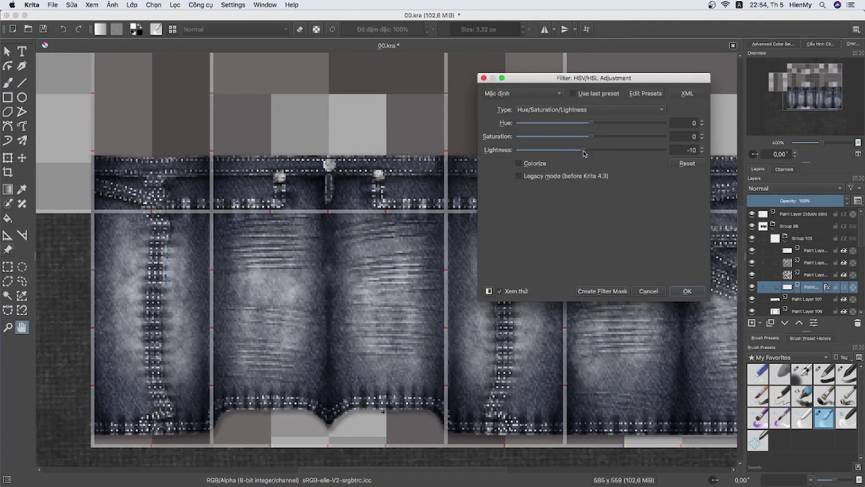
pyautogui.click(687, 291)
# Add a new paint layer above the group and duplicate a rivet onto it.
pyautogui.moveTo(737, 196)
pyautogui.mouseDown()
pyautogui.moveTo(551, 213)
pyautogui.moveTo(563, 236)
pyautogui.moveTo(672, 235)
pyautogui.mouseUp()
pyautogui.press('pageup')
pyautogui.press('pageup')
pyautogui.press('pageup')
pyautogui.moveTo(423, 279)
pyautogui.mouseDown()
pyautogui.moveTo(432, 282)
pyautogui.moveTo(374, 238)
pyautogui.mouseUp()
pyautogui.press('Insert')
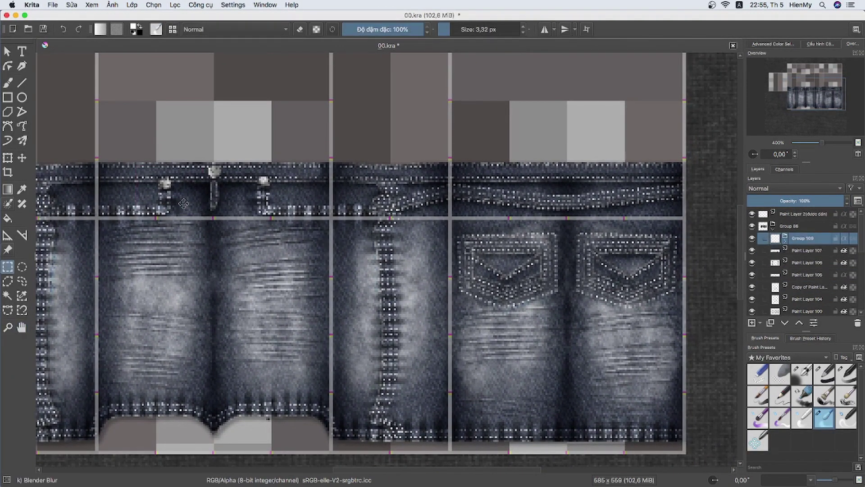
pyautogui.hotkey('ctrl', 'r')
pyautogui.press('t')
pyautogui.hotkey('ctrl', 'j')
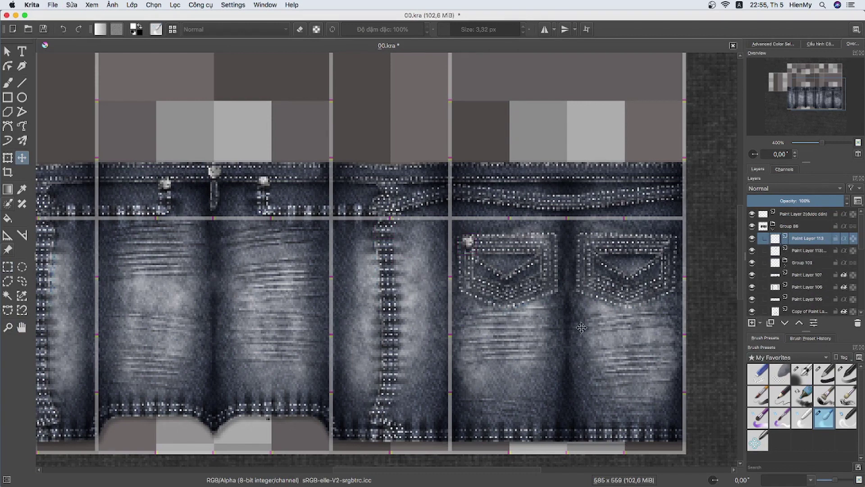
# Place rivet copies at the back pocket corners and tips, including the right pocket.
pyautogui.moveTo(409, 189); pyautogui.dragTo(389, 212)
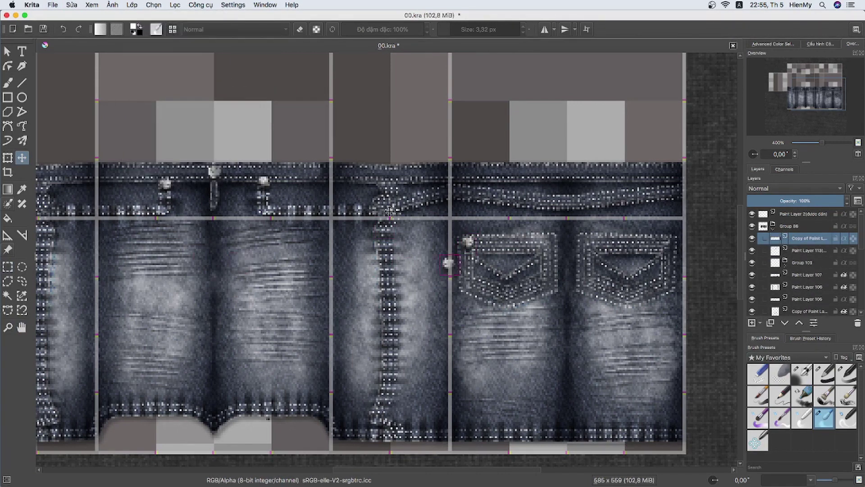
pyautogui.moveTo(457, 193); pyautogui.dragTo(416, 224)
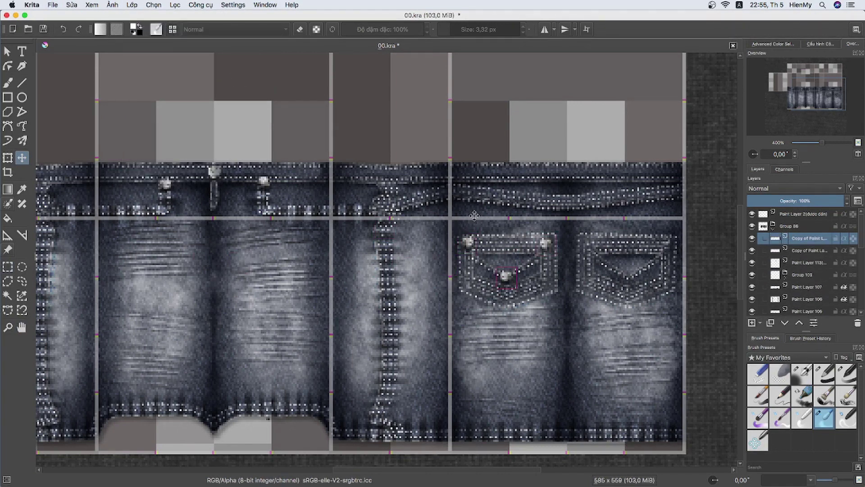
pyautogui.hotkey('ctrl', 'r')
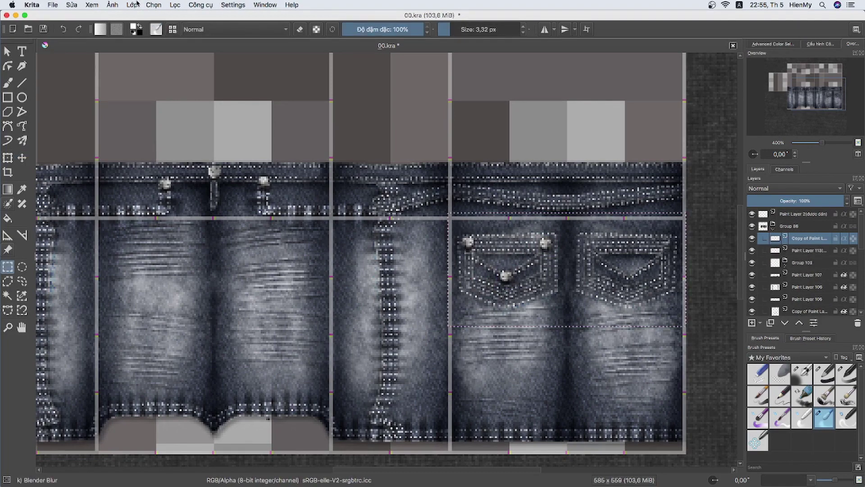
pyautogui.moveTo(653, 271); pyautogui.dragTo(686, 278)
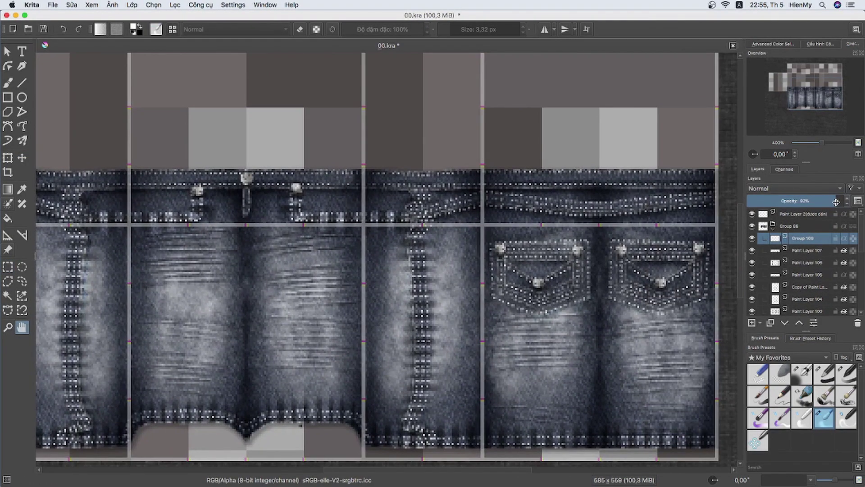
# On a new layer, paint black diagonal crease stripes across the side leg panel with a basic brush.
pyautogui.moveTo(821, 142); pyautogui.dragTo(826, 142)
pyautogui.click(752, 323)
pyautogui.click(824, 374)
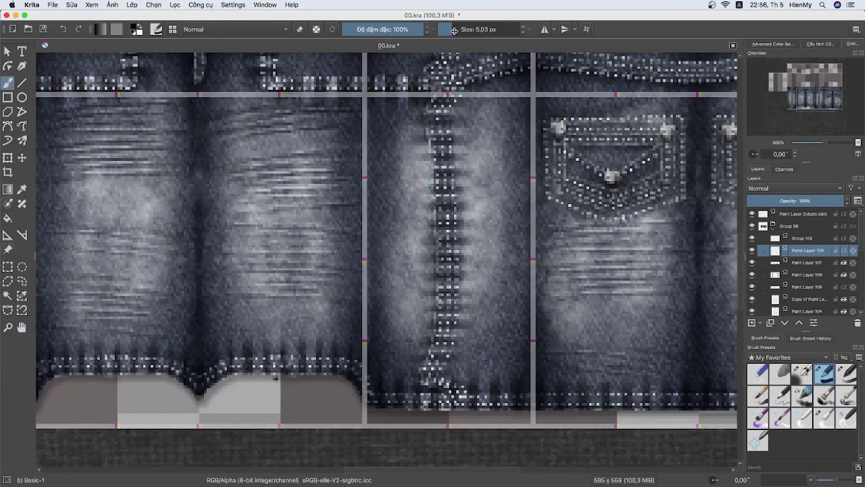
pyautogui.moveTo(370, 343); pyautogui.dragTo(495, 379)
pyautogui.hotkey('ctrl', 'z')
pyautogui.press(']')
pyautogui.moveTo(367, 338); pyautogui.dragTo(496, 383)
pyautogui.hotkey('ctrl', 'z')
pyautogui.moveTo(367, 343); pyautogui.dragTo(518, 378)
pyautogui.moveTo(368, 298); pyautogui.dragTo(521, 365)
pyautogui.moveTo(368, 261); pyautogui.dragTo(428, 290)
pyautogui.hotkey('ctrl', 'z')
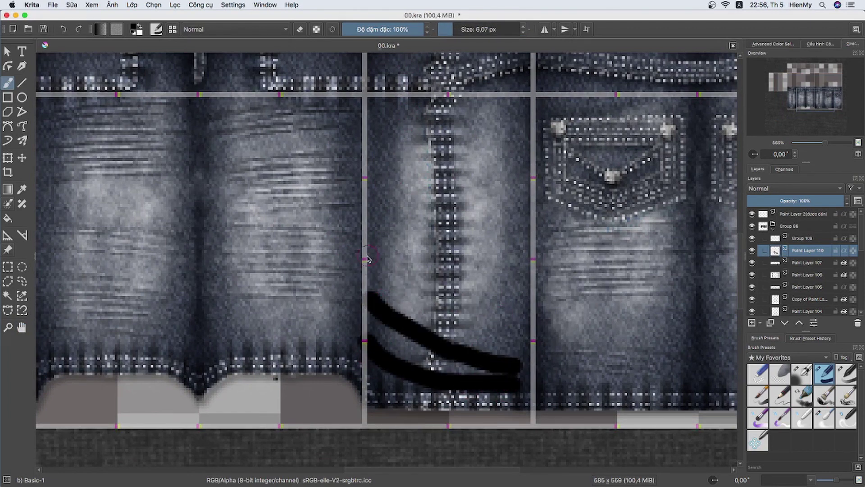
pyautogui.moveTo(368, 248); pyautogui.dragTo(539, 340)
# Paint white strokes over the black stripes and bring up the Motion Blur filter.
pyautogui.hotkey('ctrl', 'z')
pyautogui.press('x')
pyautogui.moveTo(367, 336); pyautogui.dragTo(518, 361)
pyautogui.hotkey('ctrl', 'z')
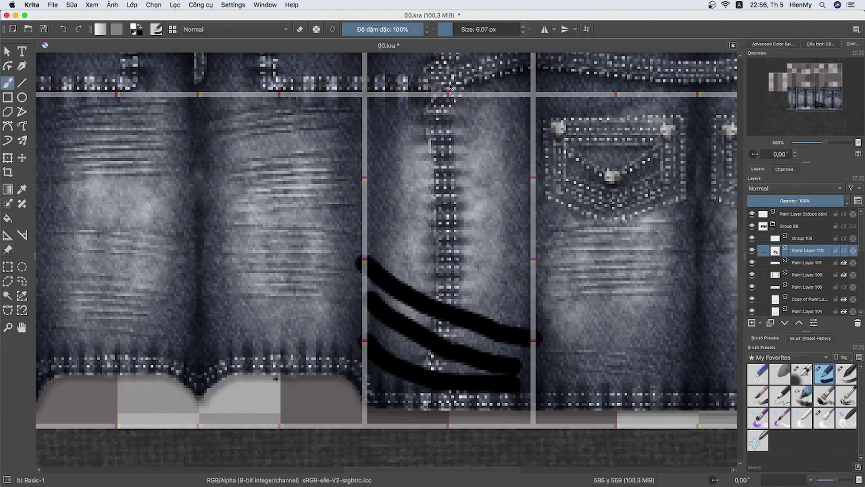
pyautogui.moveTo(367, 338); pyautogui.dragTo(509, 374)
pyautogui.moveTo(373, 295); pyautogui.dragTo(516, 349)
pyautogui.moveTo(367, 256); pyautogui.dragTo(531, 323)
pyautogui.hotkey('ctrl', 'z')
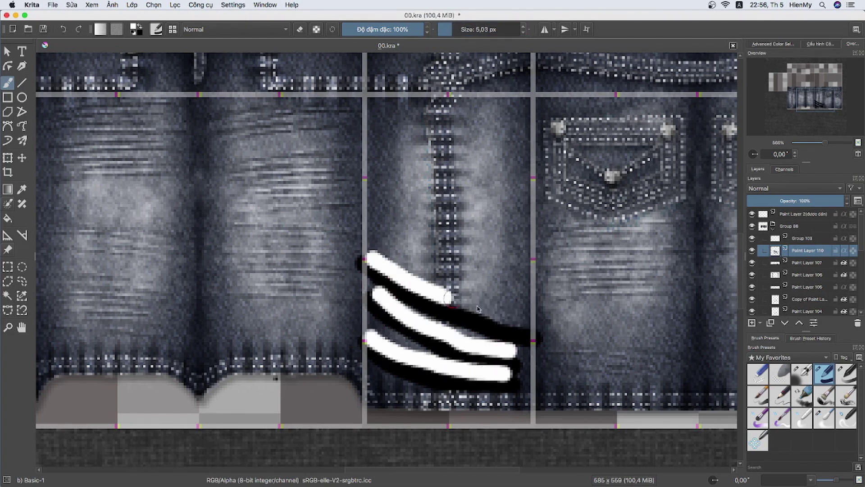
pyautogui.click(175, 5)
pyautogui.moveTo(300, 93)
pyautogui.click(343, 82)
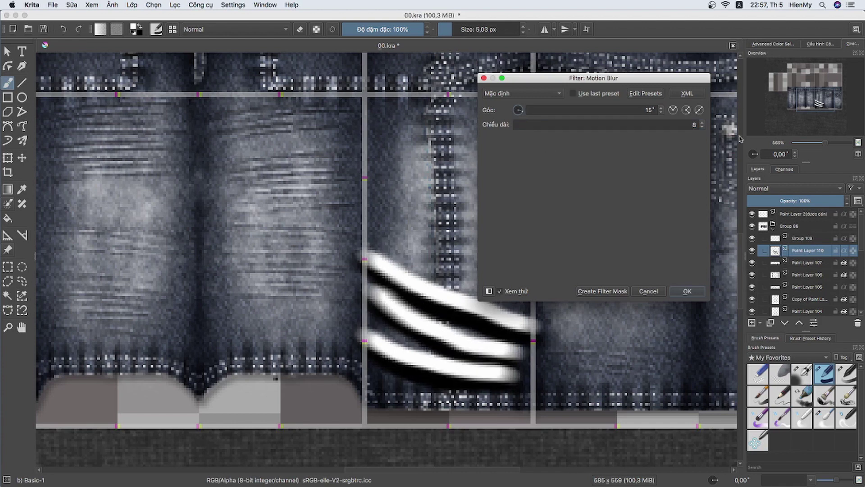
# Apply the motion blur and smear the stripe ends into the denim with a smear brush.
pyautogui.click(689, 289)
pyautogui.click(841, 421)
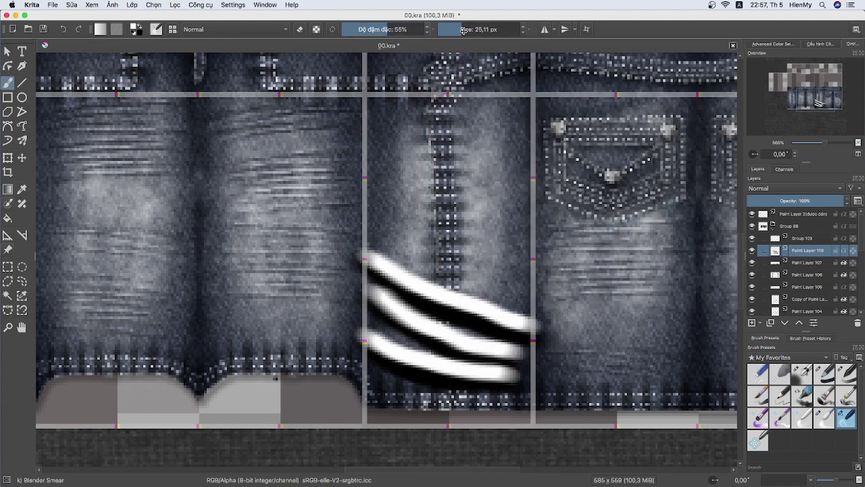
pyautogui.moveTo(521, 335); pyautogui.dragTo(559, 327)
pyautogui.moveTo(513, 374); pyautogui.dragTo(541, 375)
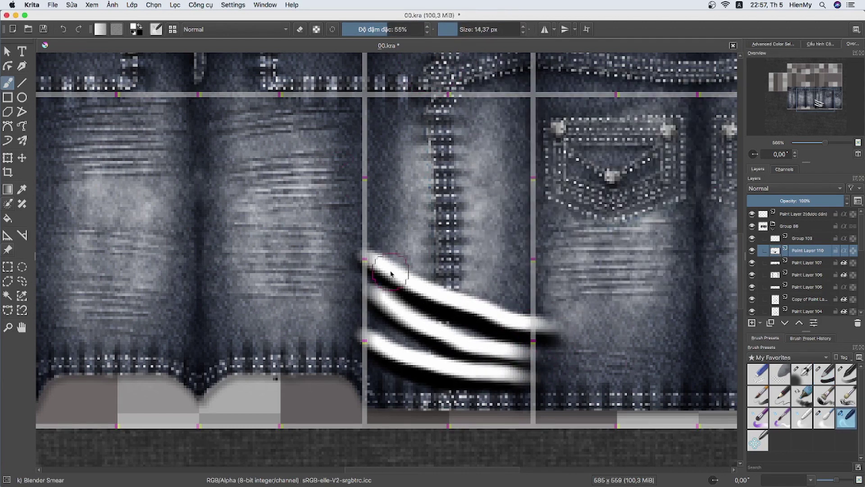
pyautogui.moveTo(397, 271); pyautogui.dragTo(351, 257)
pyautogui.moveTo(378, 324); pyautogui.dragTo(352, 333)
# Set the crease layer to Overlay with lowered opacity.
pyautogui.click(781, 189)
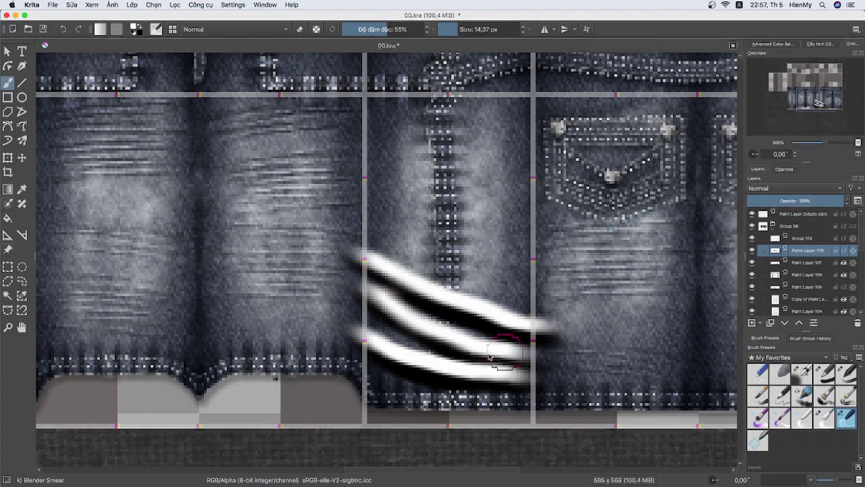
pyautogui.click(793, 188)
pyautogui.moveTo(783, 201); pyautogui.dragTo(768, 201)
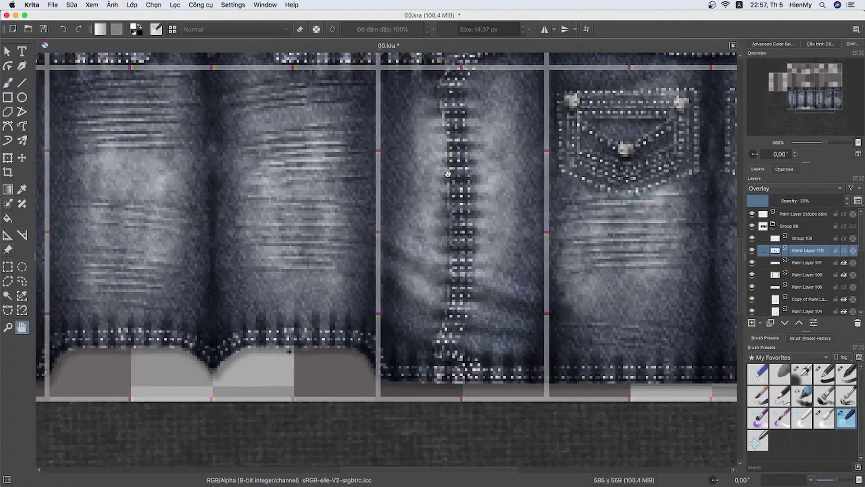
pyautogui.hotkey('ctrl', 't')
pyautogui.press('Return')
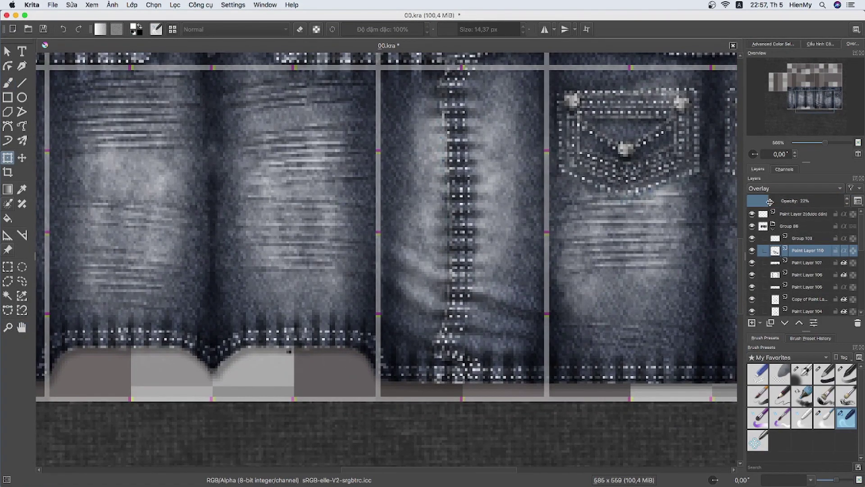
# Duplicate and mirror the creases for the other side panel, fade them, and merge down.
pyautogui.scroll(-1, 364, 223)
pyautogui.hscroll(1, 365, 224)
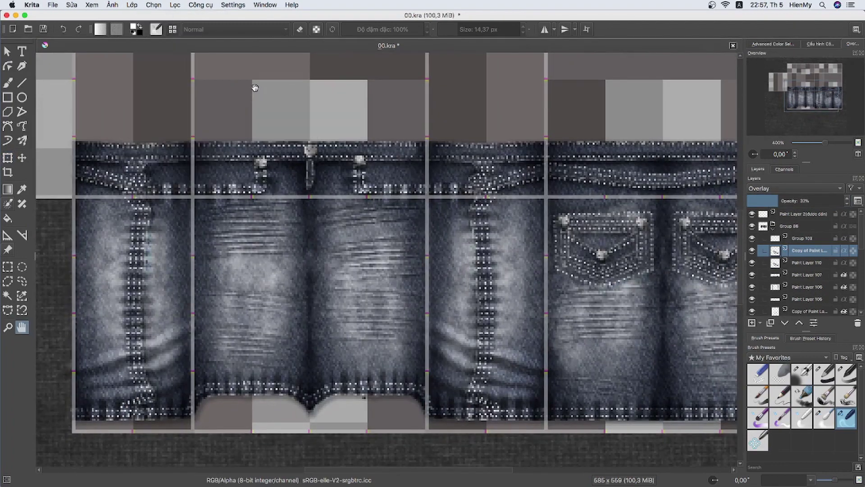
pyautogui.moveTo(432, 277); pyautogui.dragTo(441, 281)
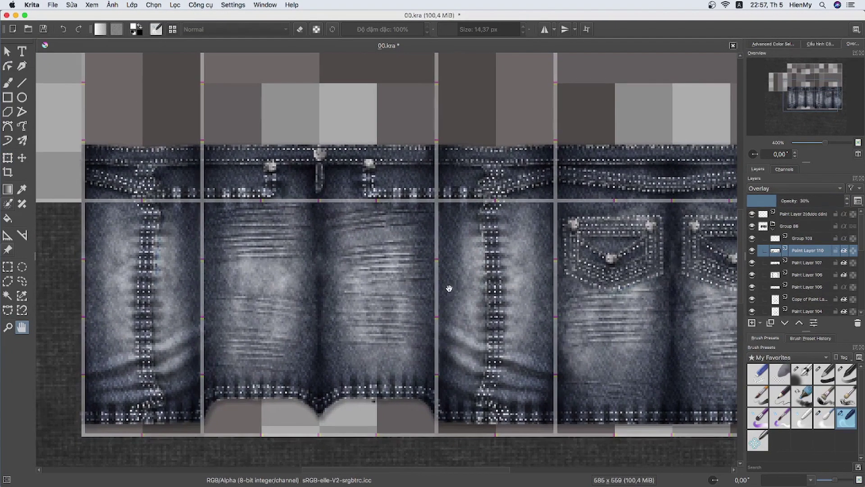
pyautogui.hotkey('ctrl', 'j')
pyautogui.click(132, 5)
pyautogui.click(246, 104)
pyautogui.press('t')
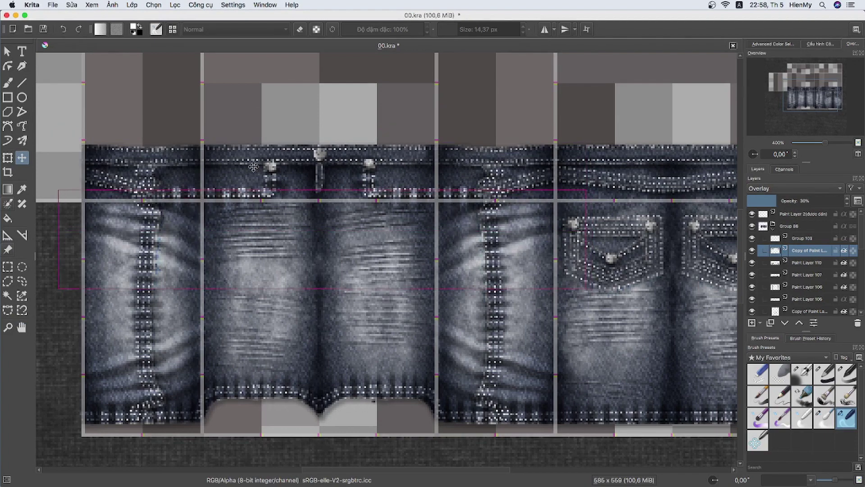
pyautogui.moveTo(762, 200); pyautogui.dragTo(741, 198)
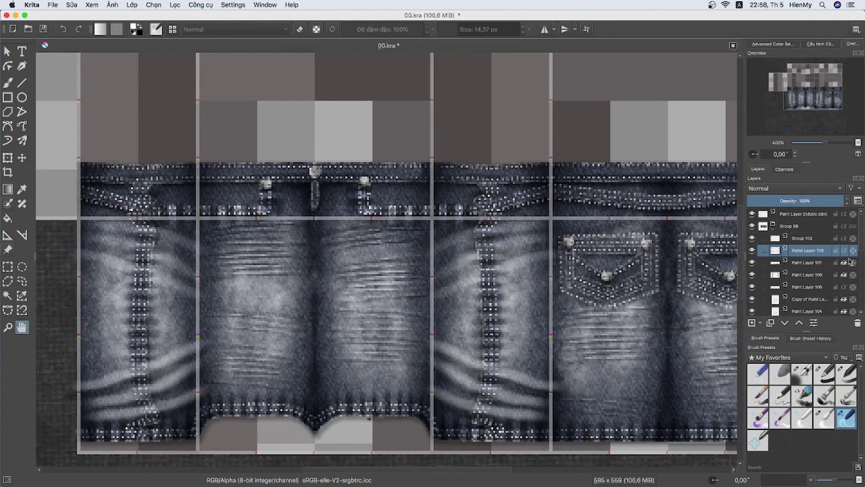
pyautogui.hotkey('ctrl', 'e')
pyautogui.moveTo(448, 251); pyautogui.dragTo(424, 249)
pyautogui.scroll(-1, 427, 319)
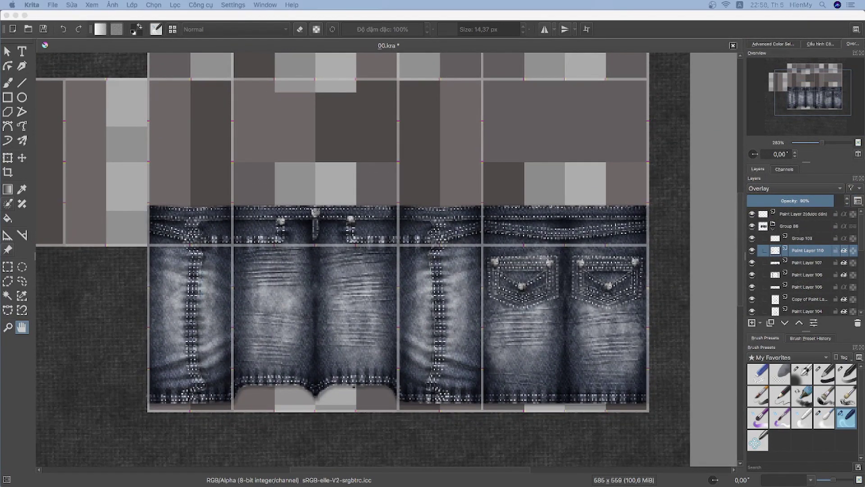
pyautogui.moveTo(295, 228)
pyautogui.mouseDown()
pyautogui.moveTo(269, 231)
pyautogui.moveTo(313, 290)
pyautogui.moveTo(285, 217)
pyautogui.moveTo(274, 226)
pyautogui.mouseUp()
# Collapse the jeans group and add a new group containing a paint layer.
pyautogui.click(797, 214)
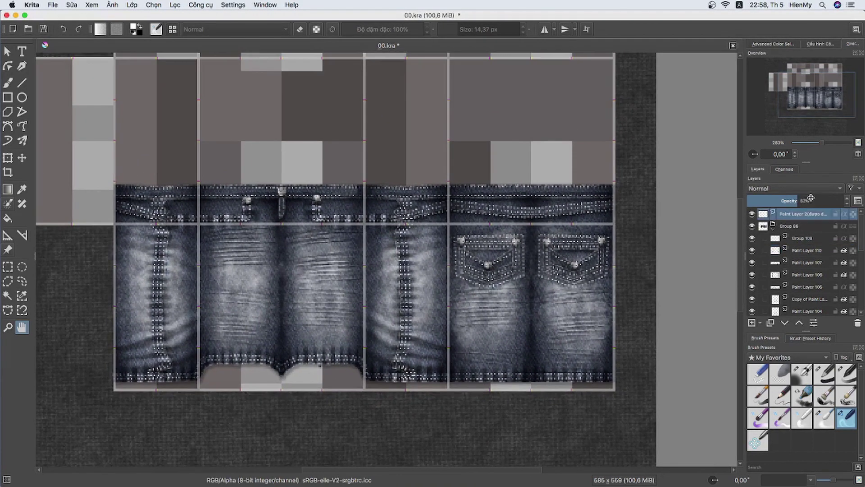
pyautogui.click(790, 239)
pyautogui.click(796, 227)
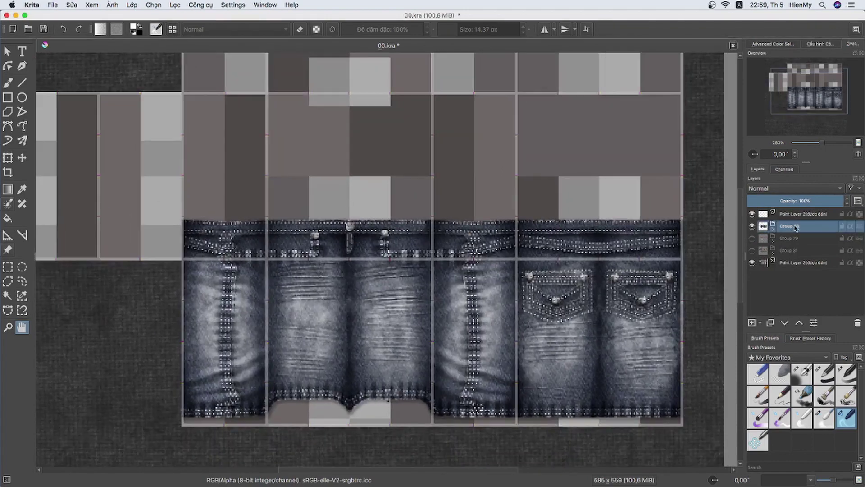
pyautogui.click(760, 323)
pyautogui.click(766, 345)
pyautogui.press('+')
pyautogui.press('+')
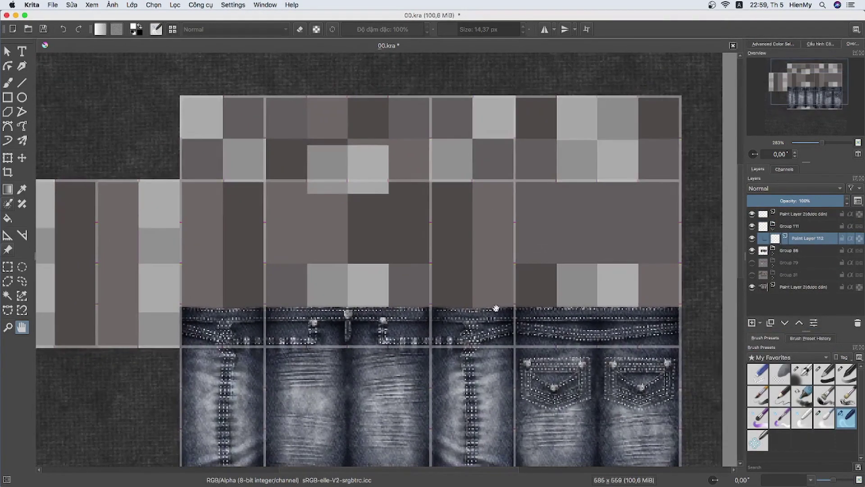
pyautogui.press('+')
# Choose the Bezier Curve tool with a thin Basic-2 brush, zoomed onto the shirt template.
pyautogui.press('-')
pyautogui.press('-')
pyautogui.moveTo(323, 107); pyautogui.dragTo(174, 116)
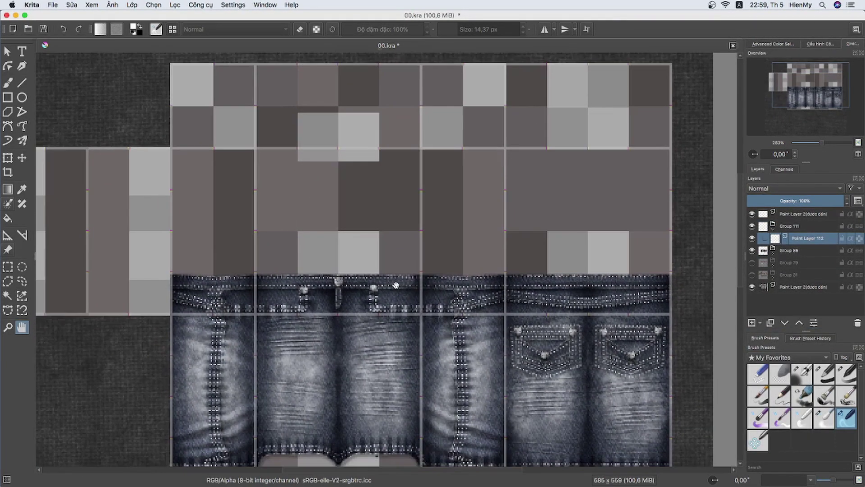
pyautogui.click(847, 374)
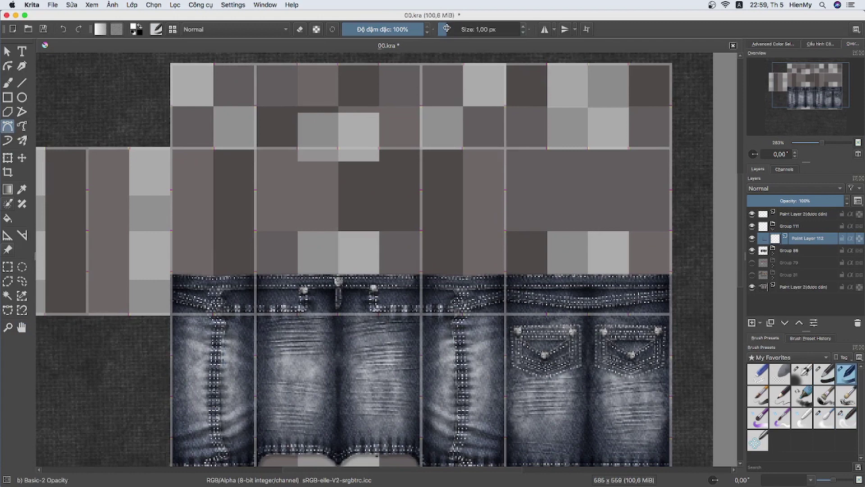
pyautogui.moveTo(824, 145); pyautogui.dragTo(824, 144)
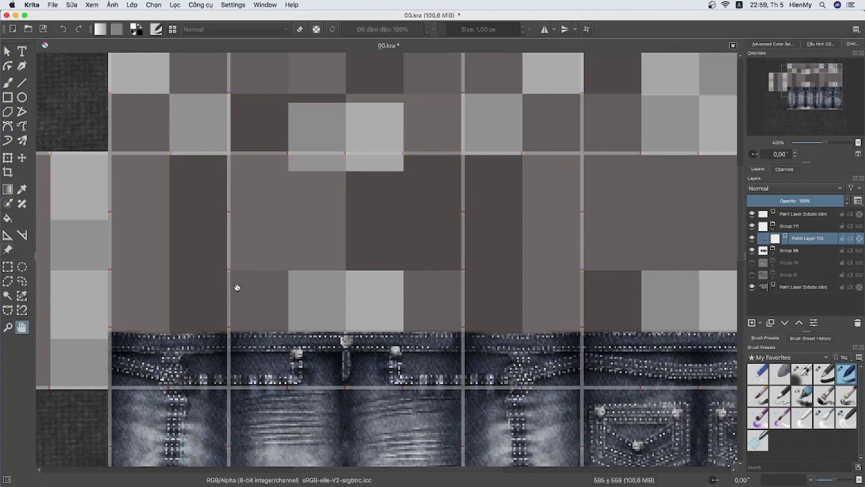
pyautogui.click(821, 44)
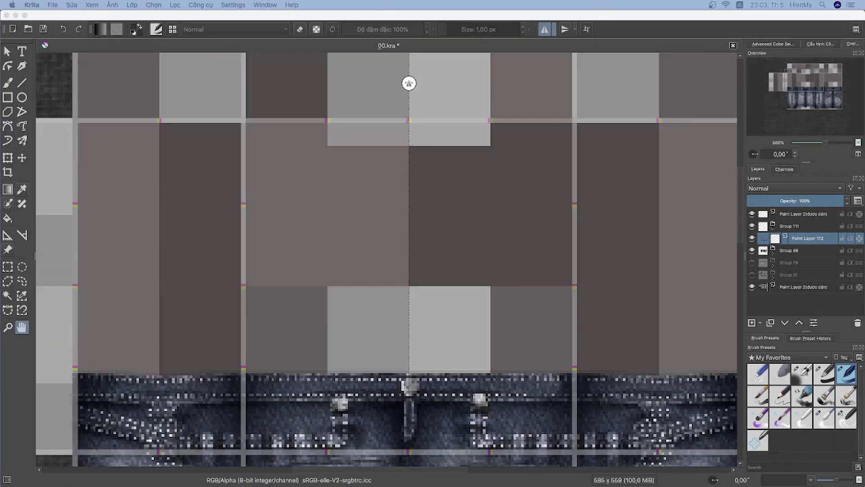
# Draw the centre placket curve from the collar's edge down to the hem.
pyautogui.click(315, 126)
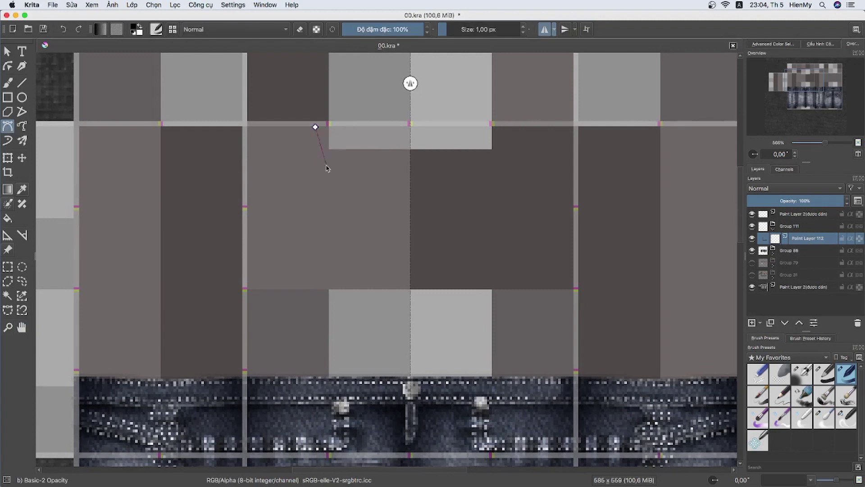
pyautogui.moveTo(400, 192); pyautogui.dragTo(397, 315)
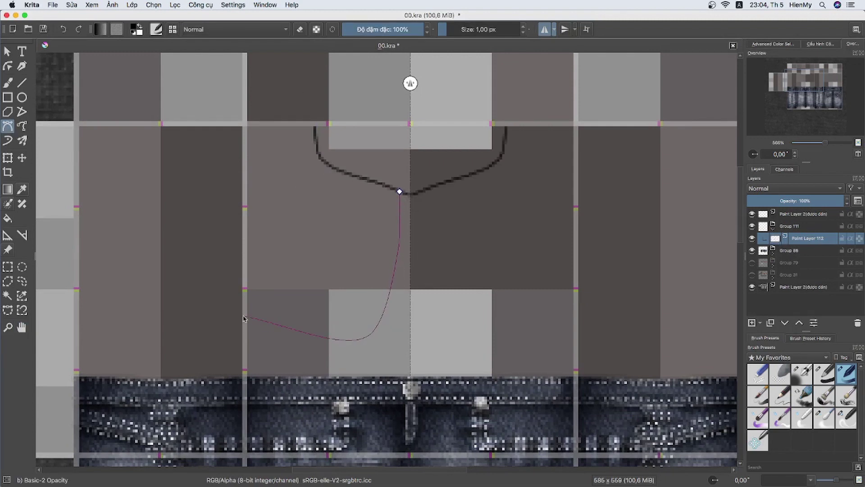
pyautogui.click(352, 312)
pyautogui.press('BackSpace')
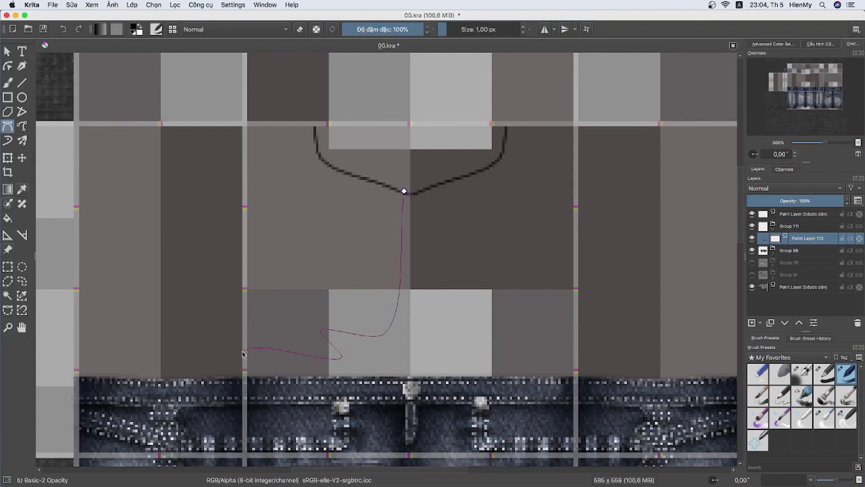
pyautogui.doubleClick(77, 345)
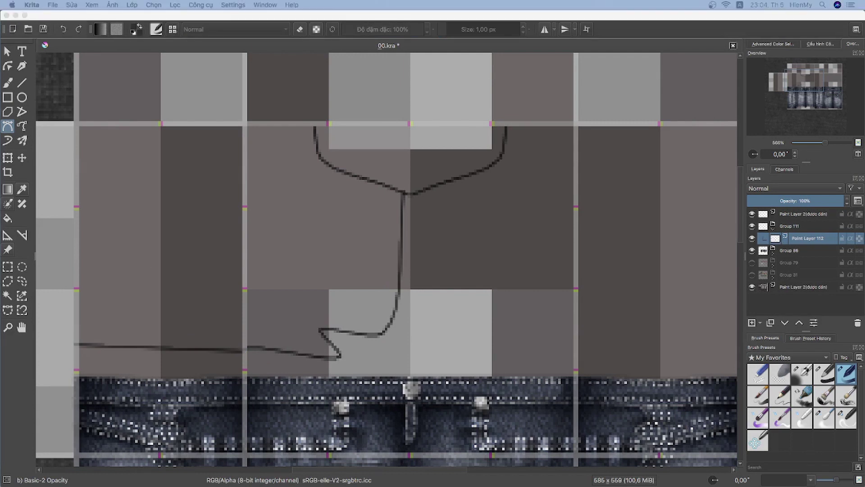
# Draw the wavy hem line across the template, extending to the right.
pyautogui.click(449, 201)
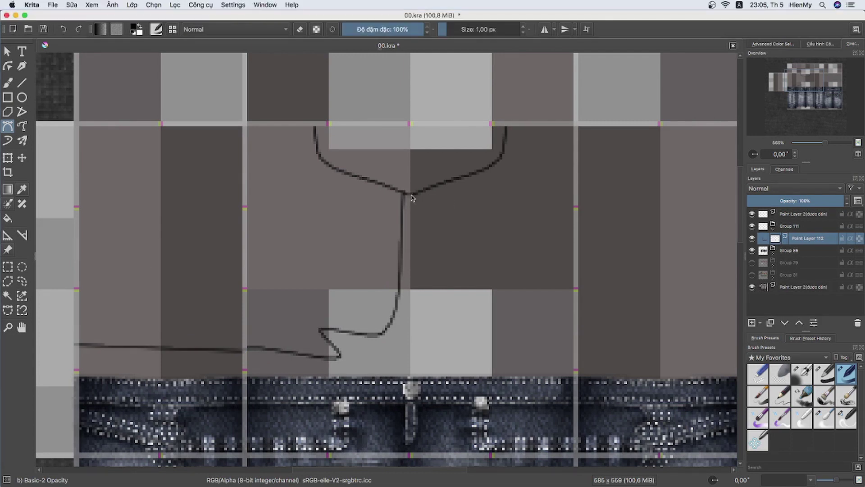
pyautogui.press('b')
pyautogui.click(13, 128)
pyautogui.doubleClick(579, 328)
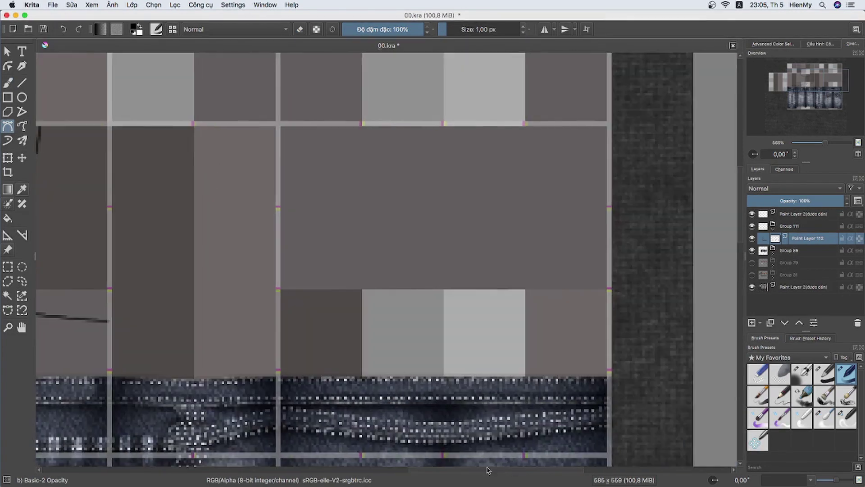
pyautogui.click(305, 470)
# Paste a copy of the line beside the placket, merge it down and copy another piece.
pyautogui.click(132, 4)
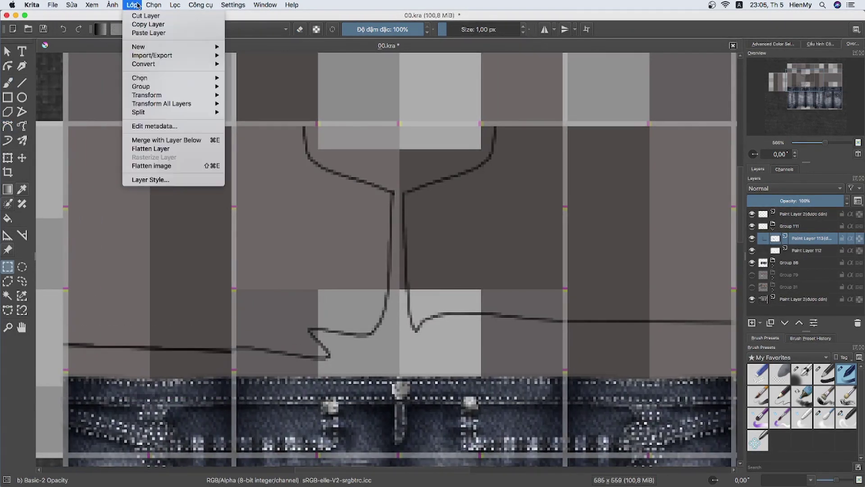
pyautogui.click(135, 33)
pyautogui.press('t')
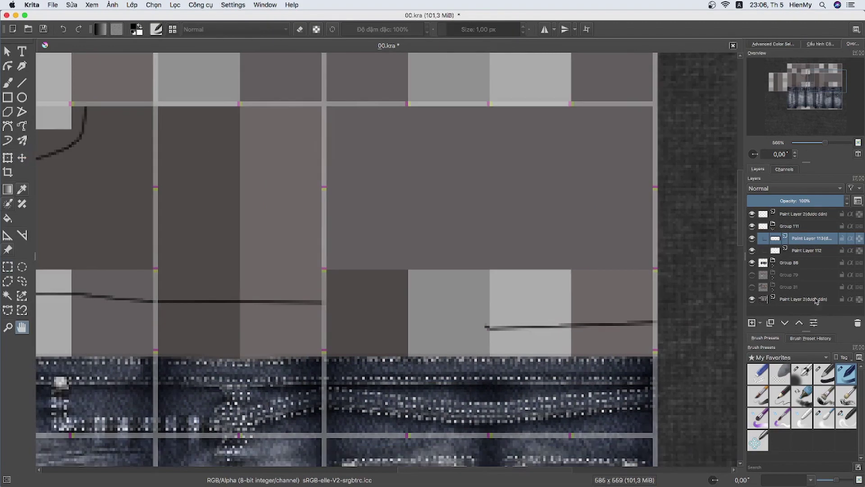
pyautogui.hotkey('ctrl', 'e')
pyautogui.scroll(-3, 316, 262)
pyautogui.hotkey('ctrl', 'r')
pyautogui.hotkey('ctrl', 'c')
pyautogui.hotkey('ctrl', 'v')
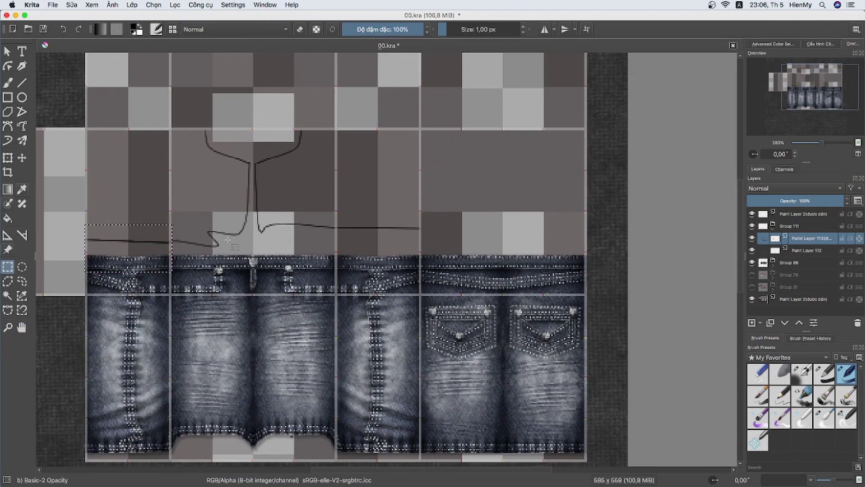
# Discard the pasted piece and redraw the collar arm joining the left placket line.
pyautogui.scroll(3, 461, 205)
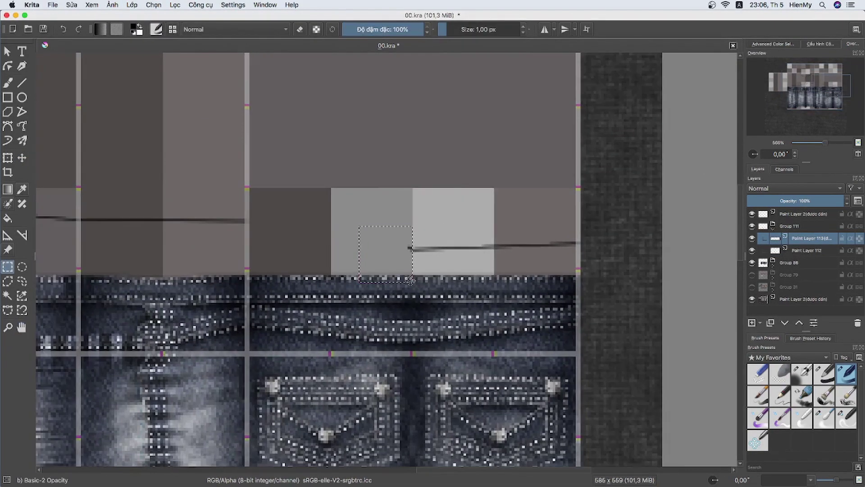
pyautogui.hotkey('shift', 'c')
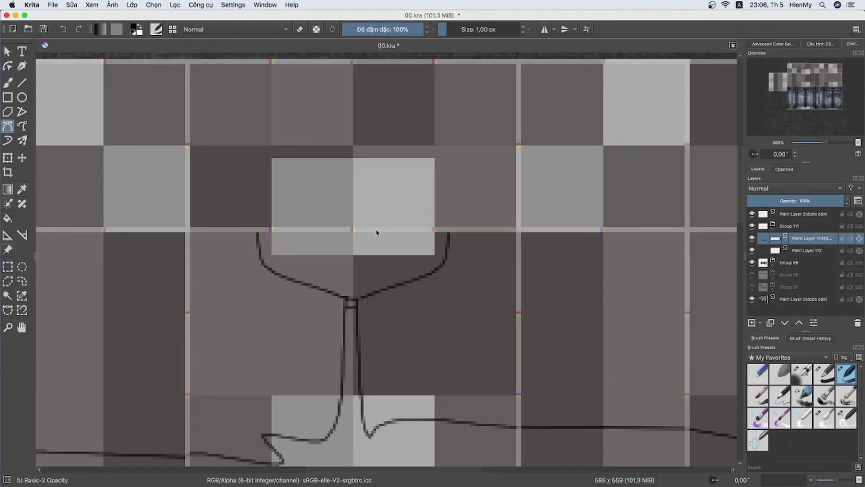
pyautogui.press('b')
pyautogui.scroll(5, 383, 203)
pyautogui.press('e')
pyautogui.hotkey('ctrl', 'e')
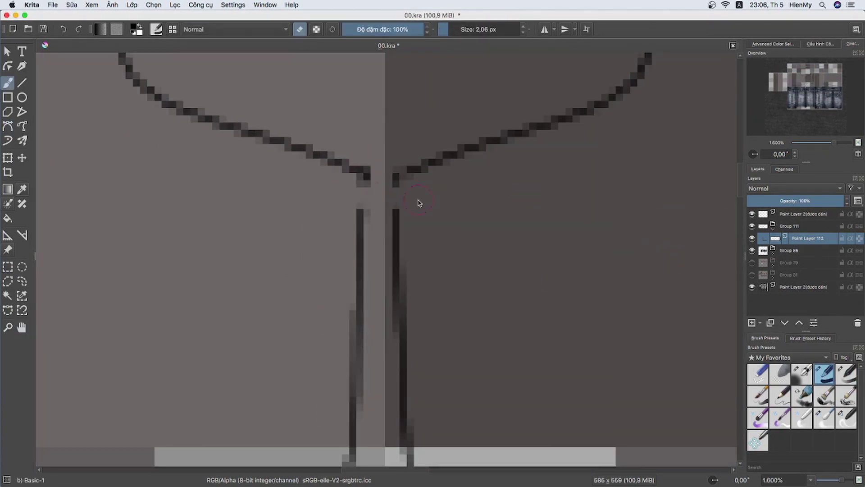
pyautogui.press('/')
pyautogui.moveTo(396, 180)
pyautogui.mouseDown()
pyautogui.moveTo(363, 182)
pyautogui.moveTo(360, 212)
pyautogui.mouseUp()
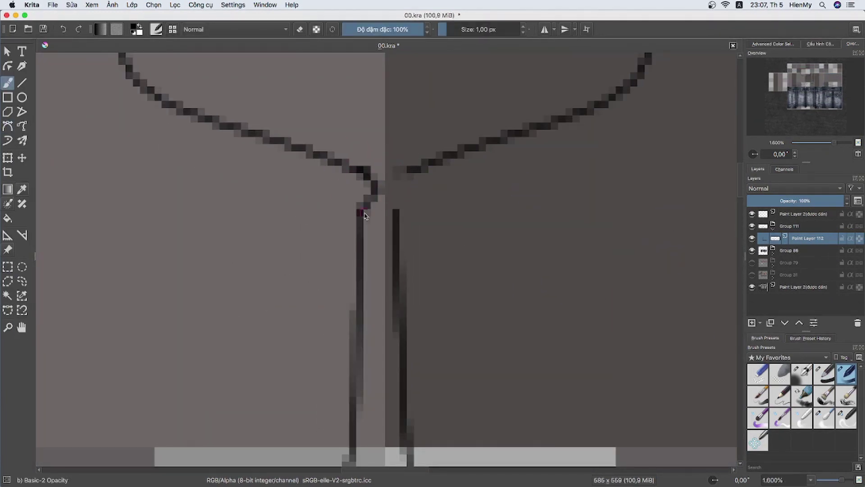
pyautogui.scroll(-5, 365, 215)
pyautogui.scroll(-5, 690, 164)
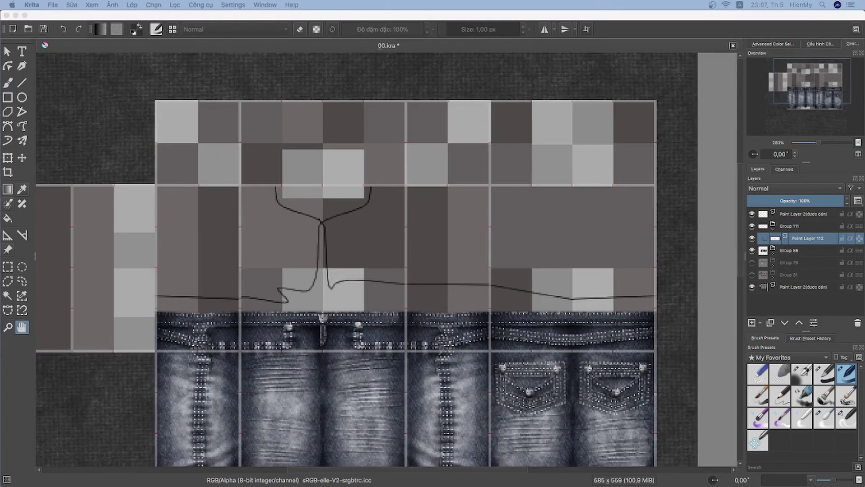
# Extend the mirrored line leftward across the shoulder.
pyautogui.scroll(4, 431, 283)
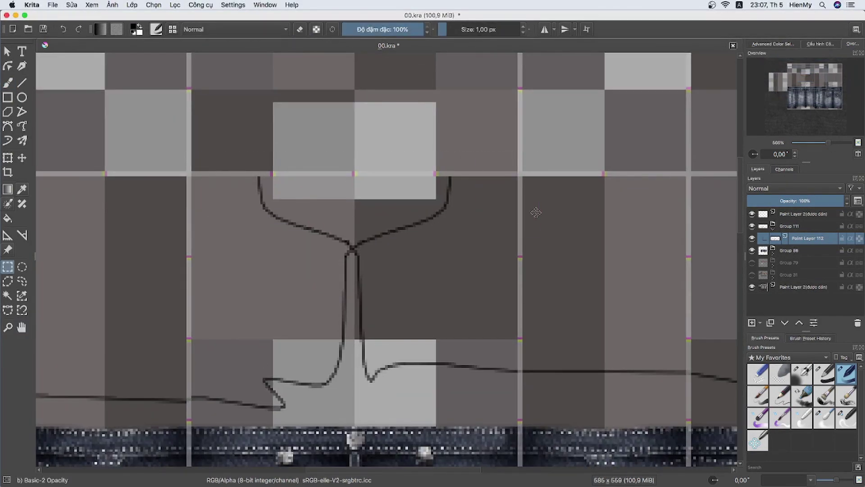
pyautogui.moveTo(278, 216); pyautogui.dragTo(187, 204)
pyautogui.hscroll(-10, 388, 261)
pyautogui.press('Return')
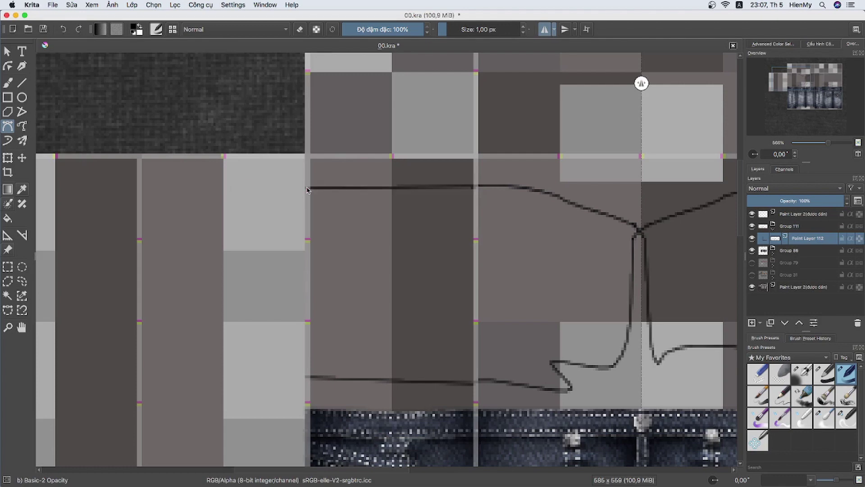
pyautogui.scroll(-3, 357, 402)
pyautogui.hscroll(-5, 340, 282)
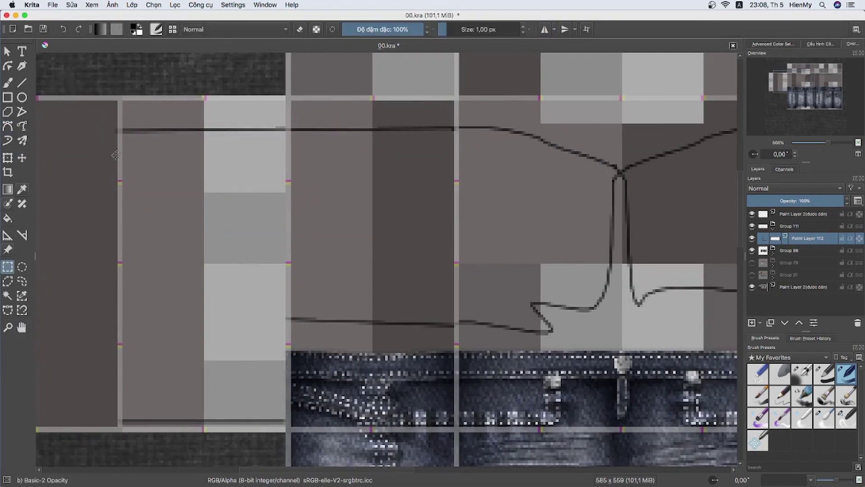
pyautogui.hscroll(-5, 211, 172)
pyautogui.hscroll(5, 212, 172)
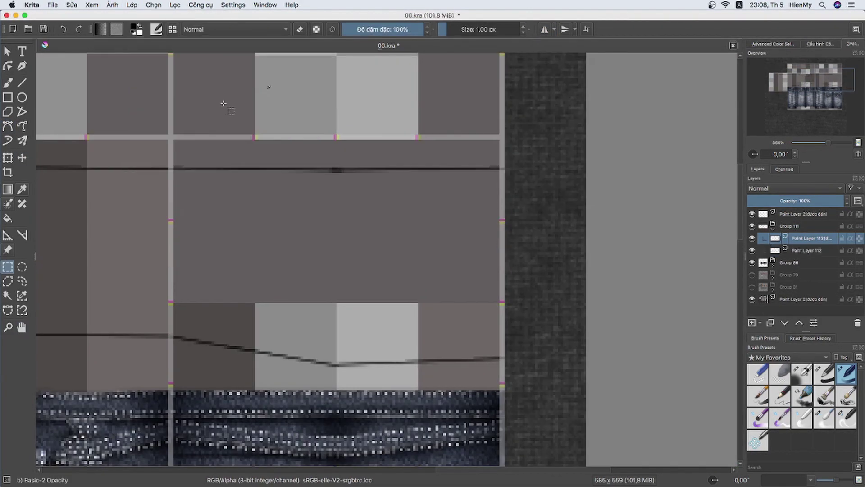
pyautogui.hscroll(-3, 511, 171)
pyautogui.scroll(-3, 250, 172)
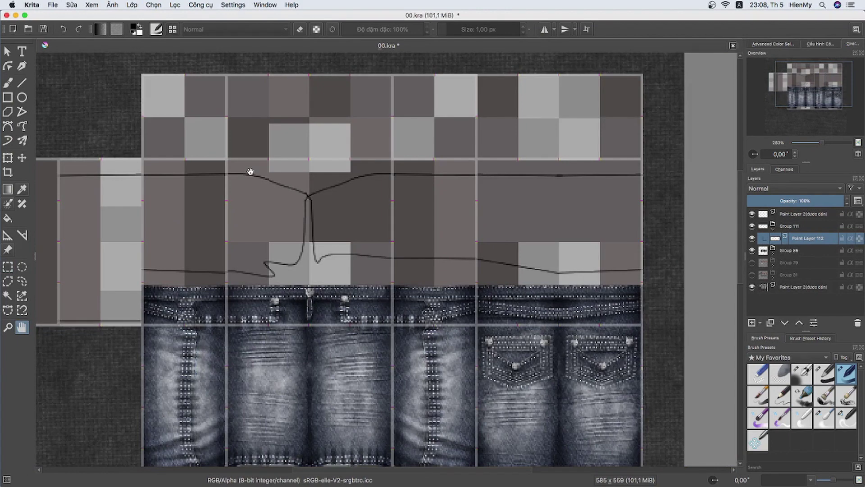
pyautogui.scroll(4, 251, 171)
pyautogui.moveTo(251, 172); pyautogui.dragTo(370, 291)
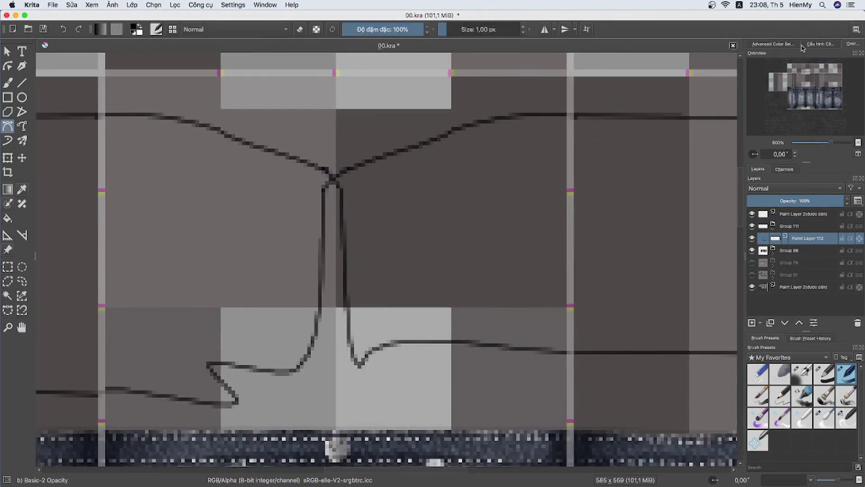
# Draw a mirrored chest pocket outline with an inner flap line, then turn mirroring off.
pyautogui.click(143, 243)
pyautogui.click(208, 241)
pyautogui.click(206, 161)
pyautogui.doubleClick(136, 168)
pyautogui.click(139, 170)
pyautogui.doubleClick(200, 183)
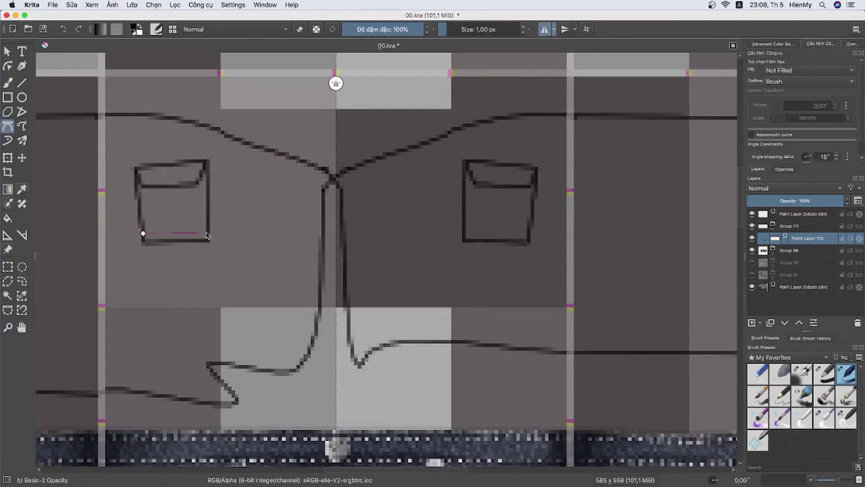
pyautogui.click(545, 33)
pyautogui.scroll(-3, 302, 257)
pyautogui.scroll(3, 303, 258)
# Bring the left shoulder into view and add a new layer for the shoulder line.
pyautogui.hotkey('ctrl', 'r')
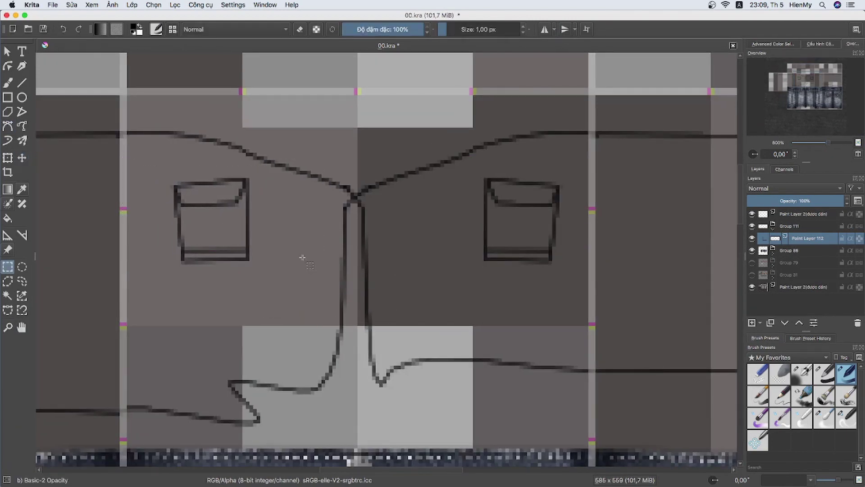
pyautogui.scroll(-2, 536, 236)
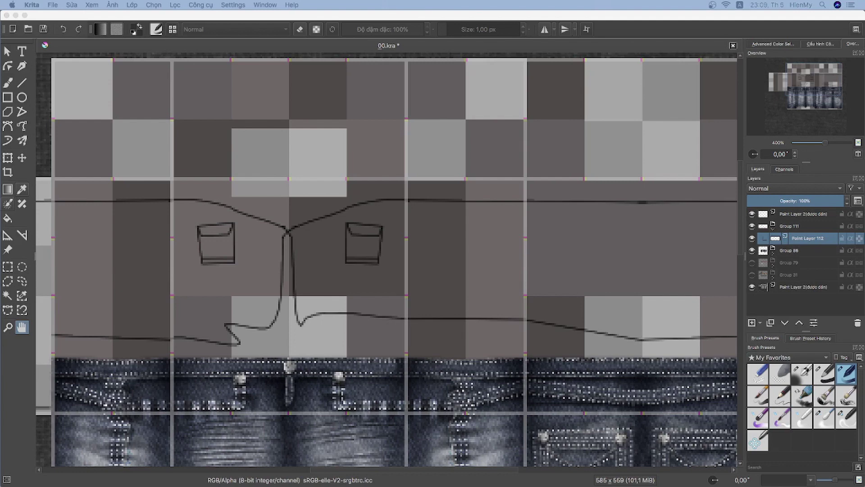
pyautogui.moveTo(216, 321); pyautogui.dragTo(464, 310)
pyautogui.scroll(2, 451, 315)
pyautogui.press('Insert')
# Draw a mirrored curve from the left shoulder to the collar junction.
pyautogui.click(545, 30)
pyautogui.click(7, 126)
pyautogui.click(81, 145)
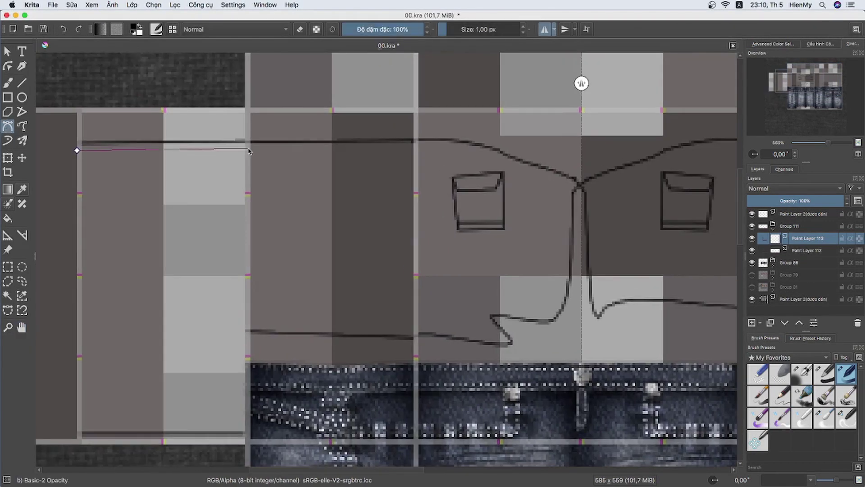
pyautogui.moveTo(412, 148); pyautogui.dragTo(409, 146)
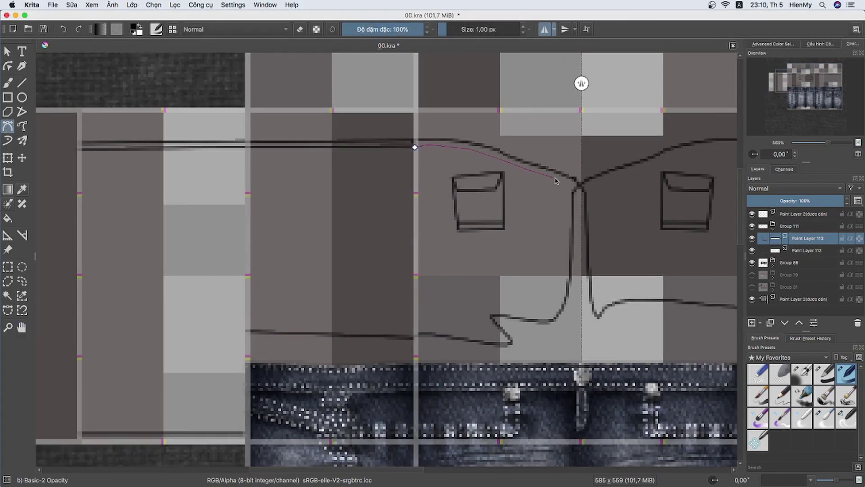
pyautogui.scroll(3, 555, 180)
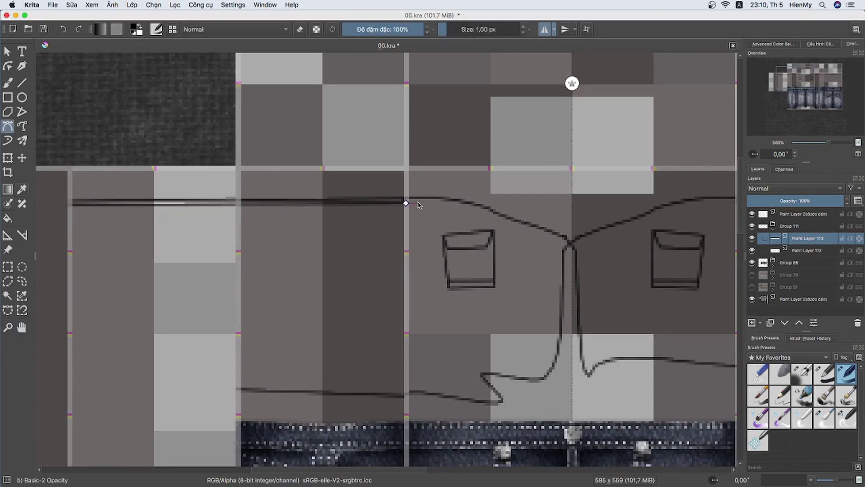
pyautogui.scroll(2, 444, 232)
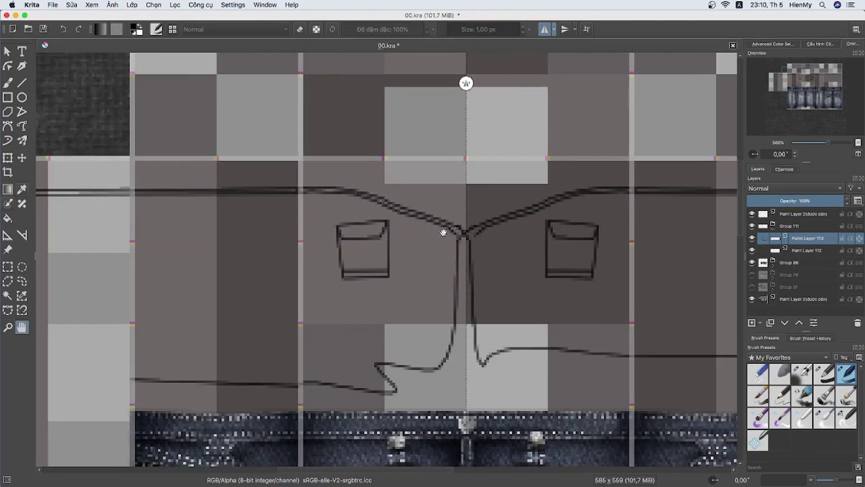
pyautogui.scroll(2, 423, 253)
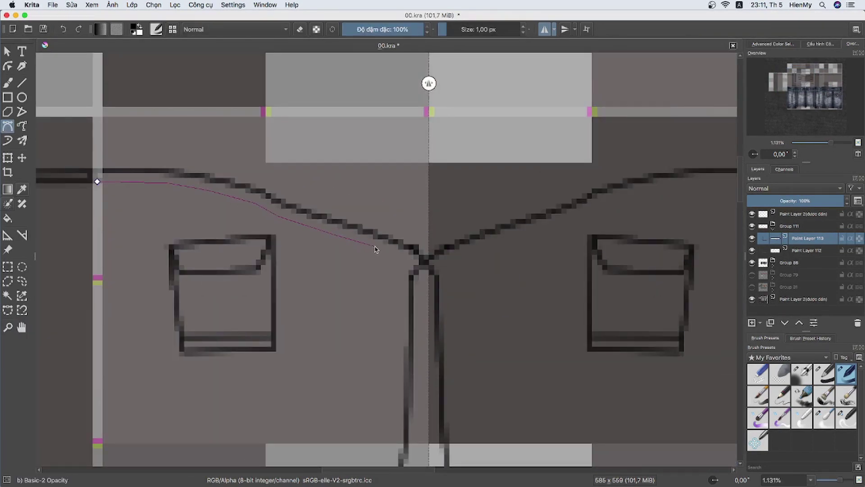
pyautogui.doubleClick(412, 270)
pyautogui.click(545, 29)
# Erase the doubled stretch of the shoulder line, then undo the erased strip.
pyautogui.press('b')
pyautogui.hscroll(-10, 456, 264)
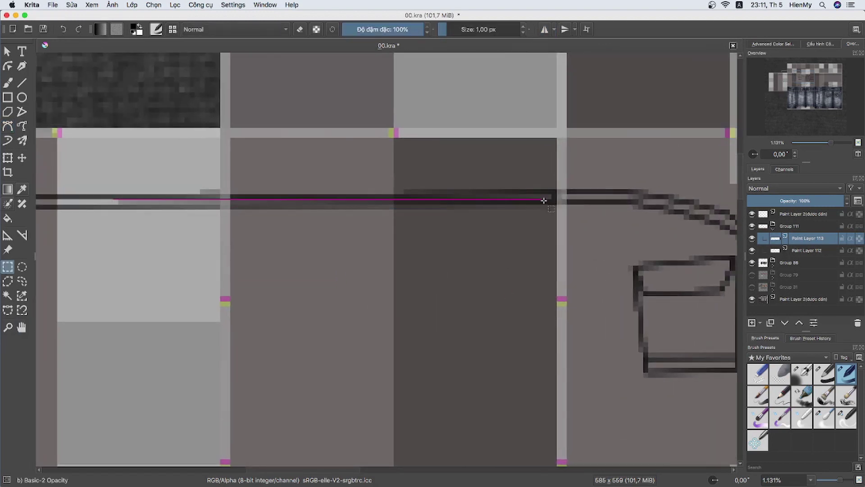
pyautogui.moveTo(279, 203)
pyautogui.mouseDown()
pyautogui.moveTo(414, 202)
pyautogui.moveTo(396, 205)
pyautogui.mouseUp()
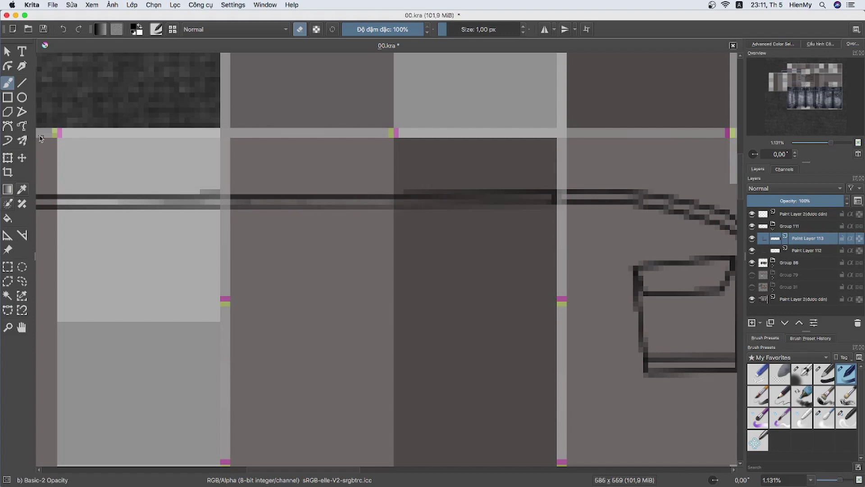
pyautogui.scroll(-5, 577, 211)
pyautogui.scroll(-3, 577, 210)
pyautogui.hotkey('ctrl', 'r')
pyautogui.scroll(5, 581, 253)
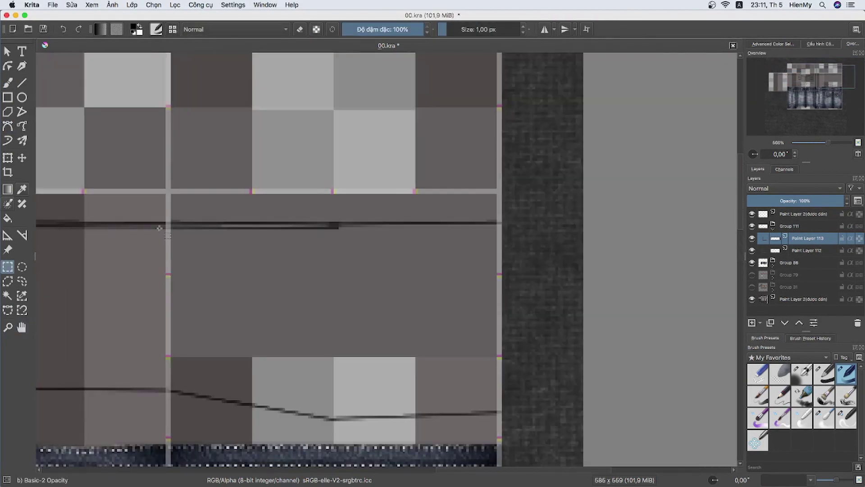
pyautogui.scroll(3, 585, 261)
pyautogui.hotkey('ctrl', 'z')
pyautogui.press('b')
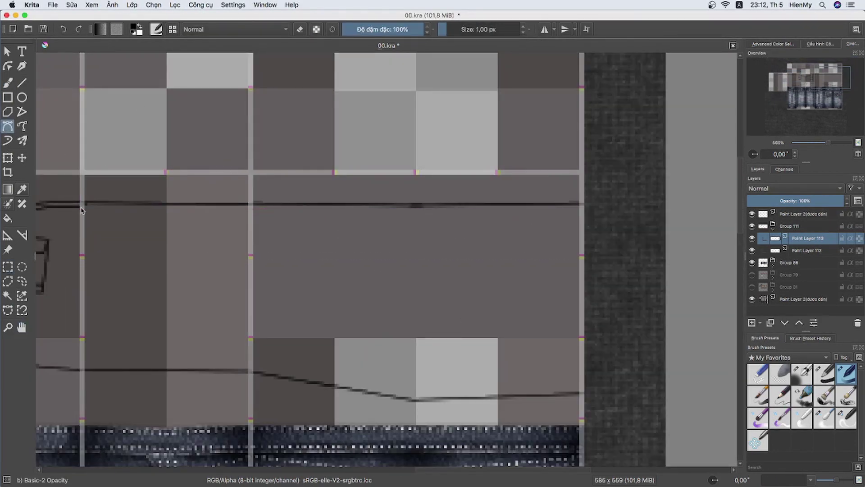
# Clear the stray strip along the dark line and merge the working layer down.
pyautogui.scroll(5, 325, 188)
pyautogui.hotkey('ctrl', 'r')
pyautogui.moveTo(57, 232); pyautogui.dragTo(532, 242)
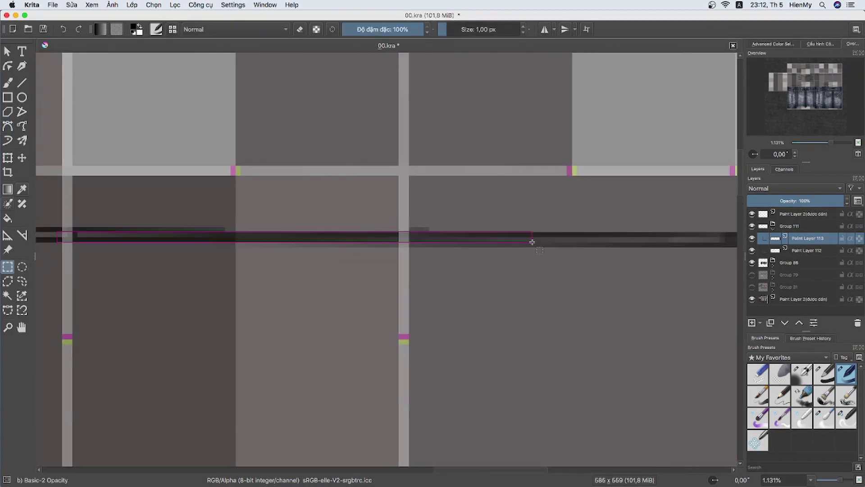
pyautogui.hotkey('ctrl', 'shift', 'a')
pyautogui.press('b')
pyautogui.press('e')
pyautogui.moveTo(166, 239)
pyautogui.mouseDown()
pyautogui.moveTo(460, 245)
pyautogui.moveTo(244, 233)
pyautogui.mouseUp()
pyautogui.hotkey('ctrl', 'e')
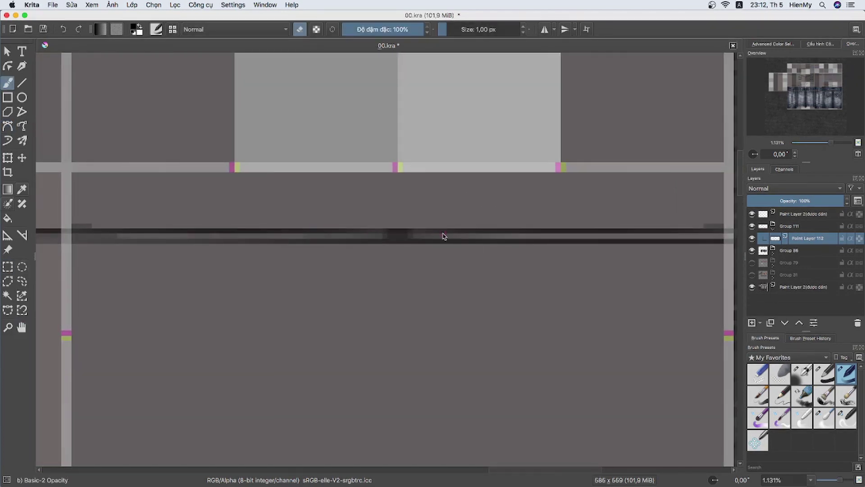
pyautogui.scroll(-4, 405, 243)
pyautogui.scroll(4, 465, 145)
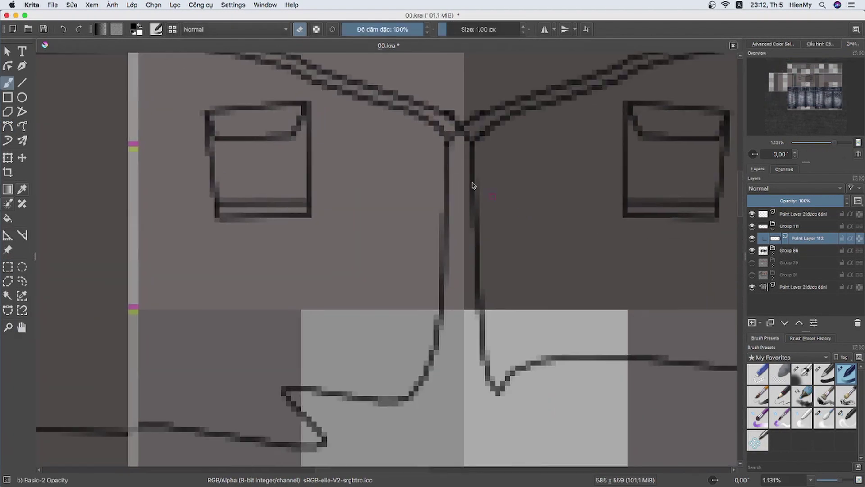
# With horizontal mirroring on, draw the placket curve from the collar point to the hem.
pyautogui.press('m')
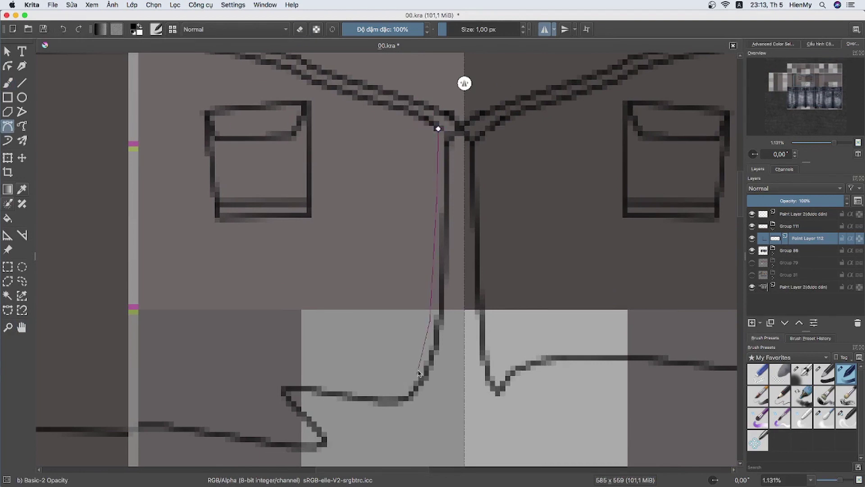
pyautogui.doubleClick(418, 373)
pyautogui.hotkey('ctrl', 'z')
pyautogui.click(439, 128)
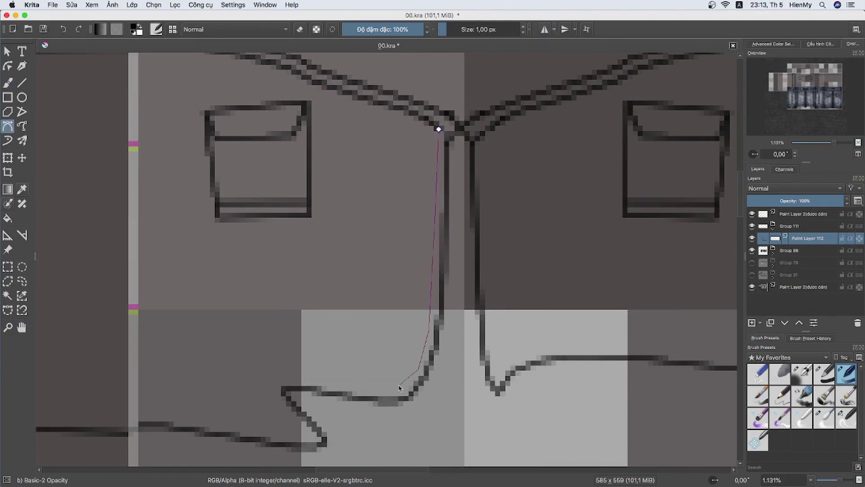
pyautogui.doubleClick(286, 377)
pyautogui.click(314, 439)
pyautogui.moveTo(131, 414); pyautogui.dragTo(442, 415)
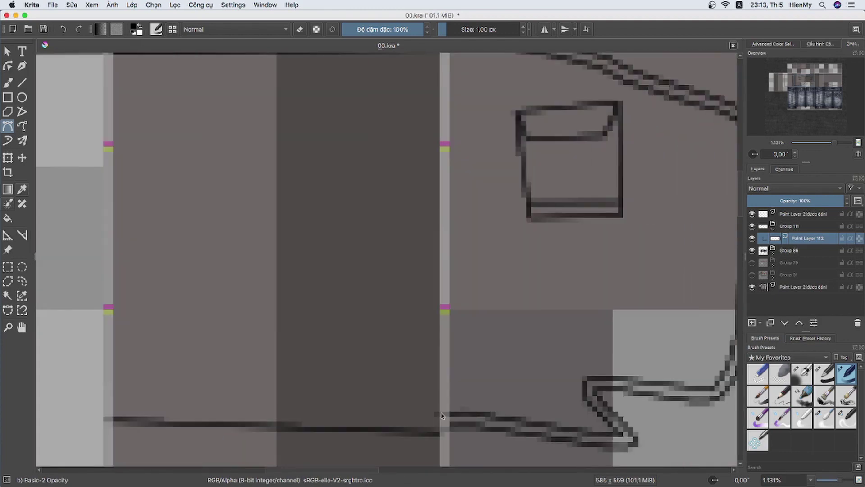
pyautogui.press('b')
# Cancel the unfinished curve near the collar and switch to the eraser.
pyautogui.press('m')
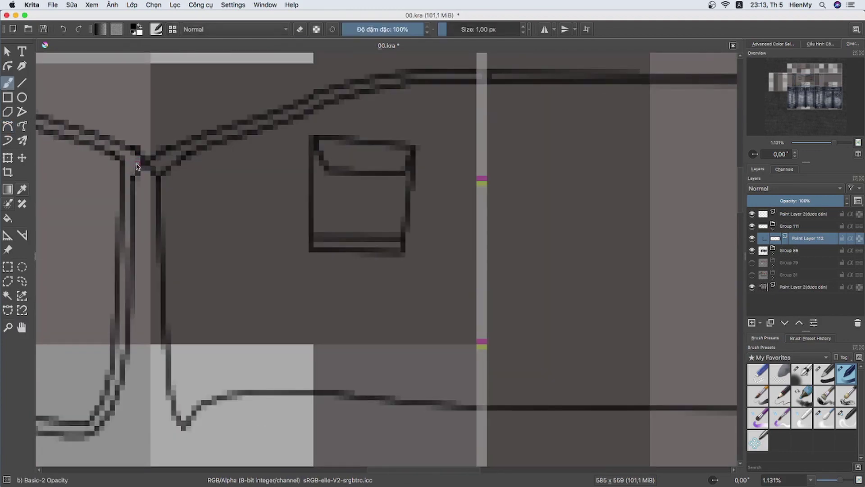
pyautogui.press('e')
pyautogui.hotkey('shift', 'b')
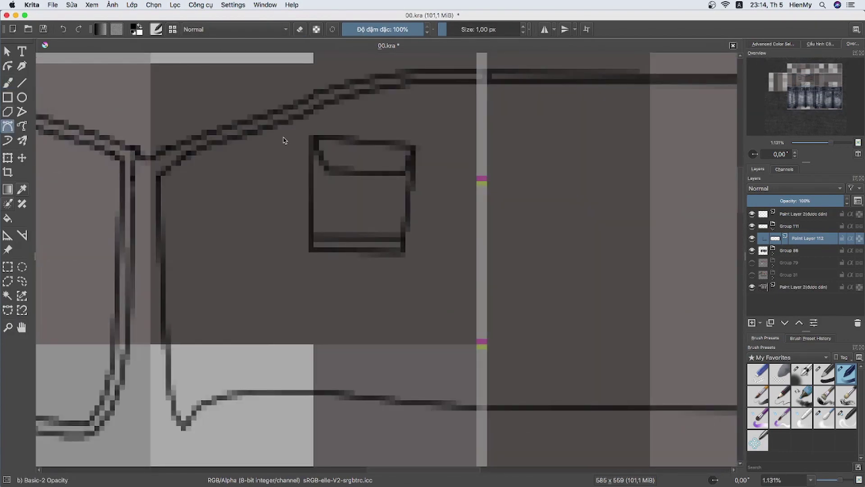
pyautogui.moveTo(551, 360)
pyautogui.mouseDown()
pyautogui.moveTo(424, 476)
pyautogui.moveTo(399, 471)
pyautogui.mouseUp()
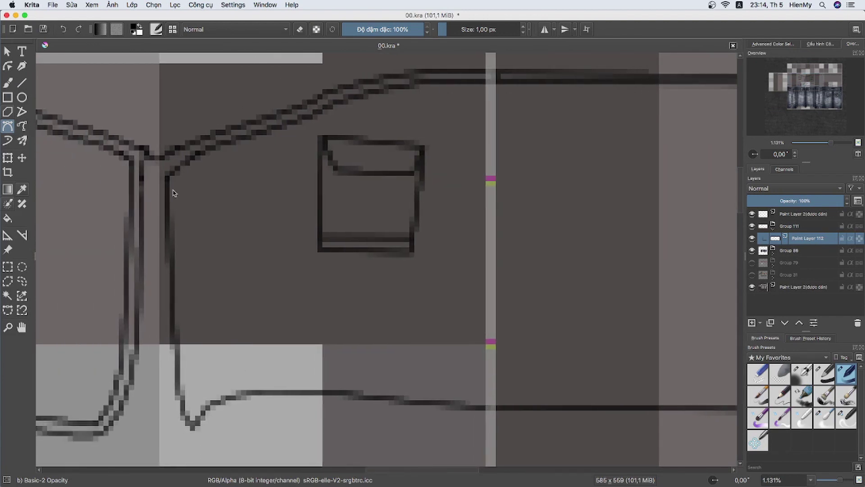
pyautogui.press('Escape')
pyautogui.press('Escape')
pyautogui.press('b')
pyautogui.press('e')
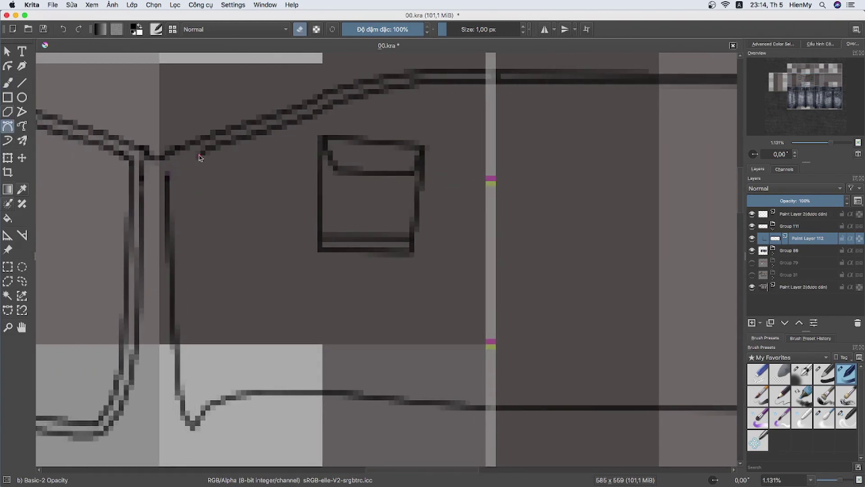
# Finish the second placket edge stroke down the shirt.
pyautogui.click(192, 407)
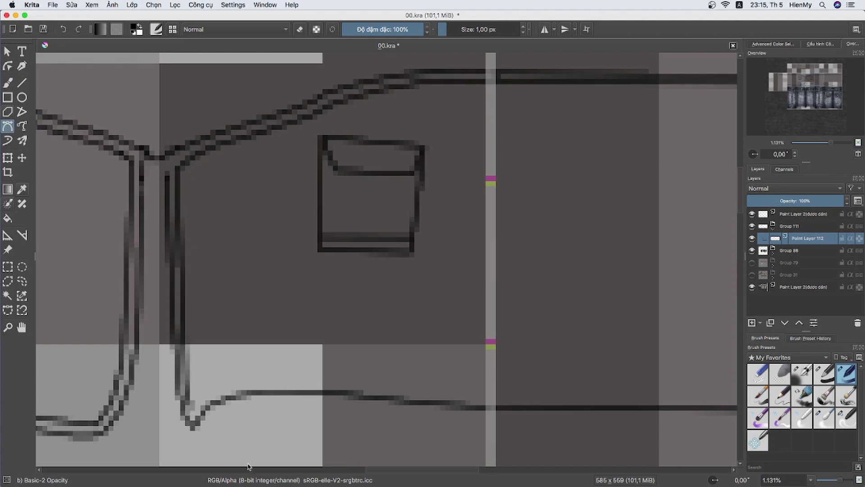
pyautogui.hscroll(5, 116, 402)
pyautogui.doubleClick(391, 395)
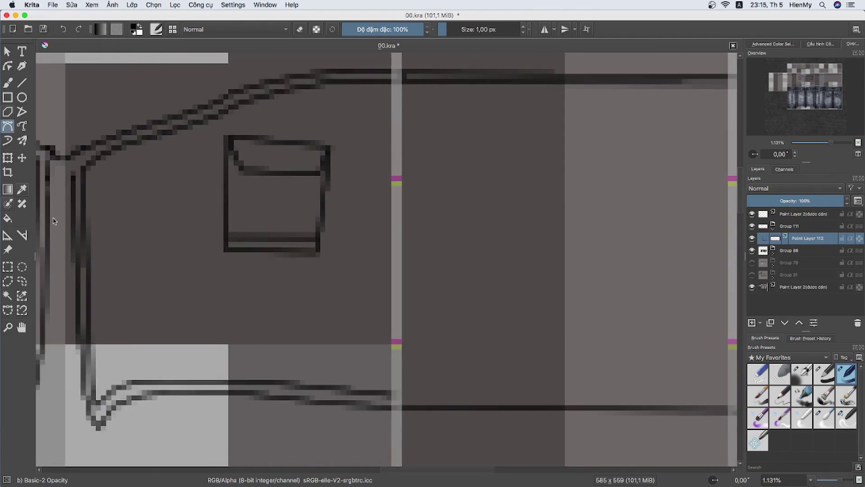
pyautogui.doubleClick(88, 386)
pyautogui.hscroll(10, 359, 419)
pyautogui.press('e')
pyautogui.scroll(-6, 78, 274)
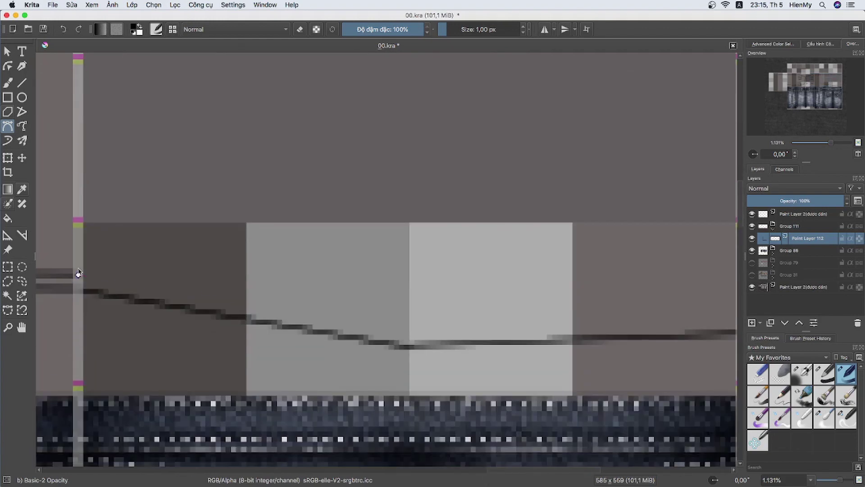
pyautogui.scroll(5, 368, 398)
# Select the band around the horizontal line across the chest.
pyautogui.press('-')
pyautogui.hotkey('ctrl', 'r')
pyautogui.moveTo(105, 160); pyautogui.dragTo(608, 249)
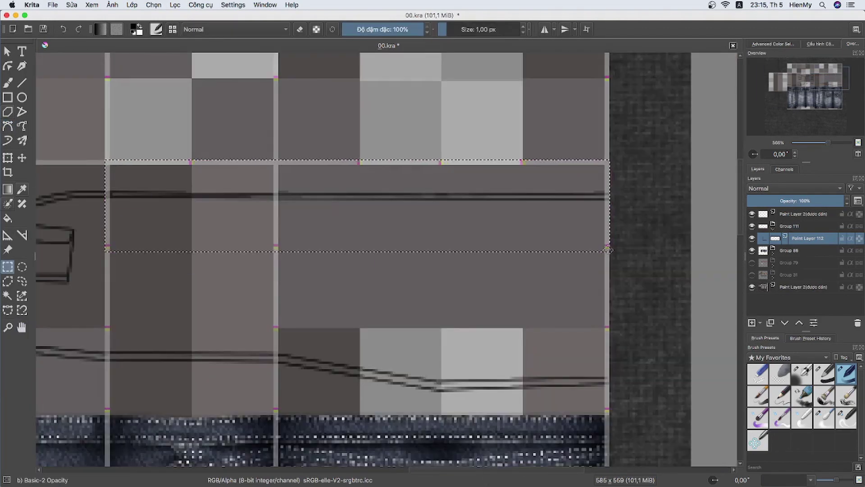
pyautogui.scroll(-2, 315, 371)
pyautogui.scroll(3, 42, 117)
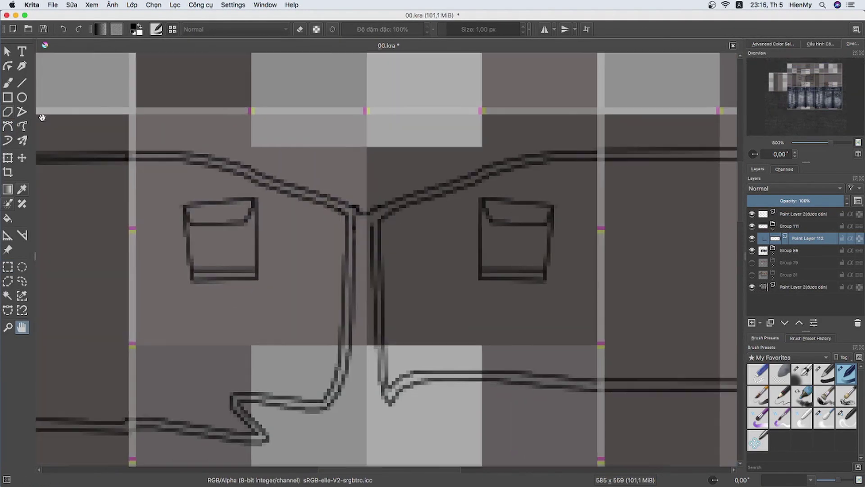
pyautogui.press('b')
# Redraw the mirrored left pocket outline.
pyautogui.click(176, 203)
pyautogui.click(185, 286)
pyautogui.press('Return')
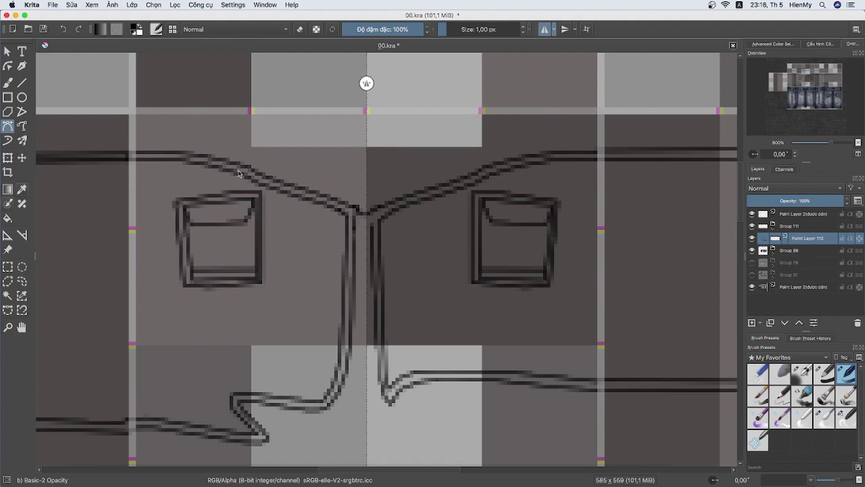
pyautogui.hotkey('ctrl', 'z')
pyautogui.click(176, 197)
pyautogui.click(186, 287)
pyautogui.click(263, 191)
pyautogui.click(175, 197)
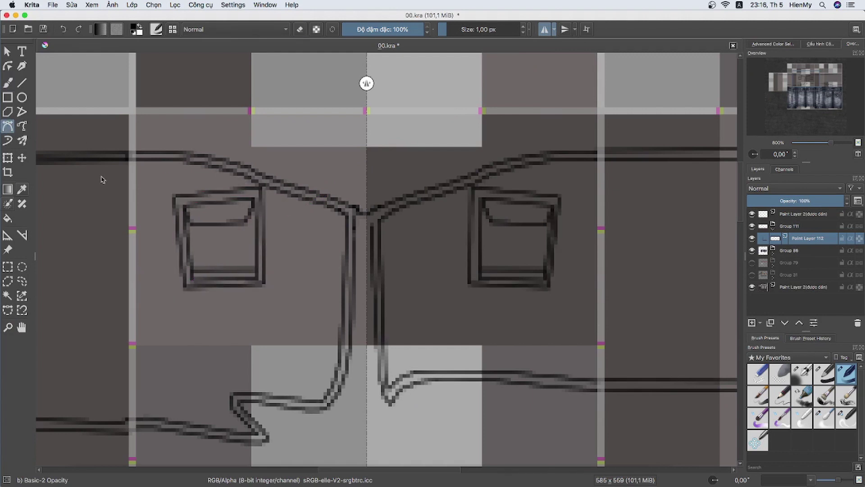
# Draw the flap line across the pocket and begin a lower curve.
pyautogui.click(185, 230)
pyautogui.click(256, 230)
pyautogui.press('Return')
pyautogui.click(252, 212)
pyautogui.press('Return')
pyautogui.scroll(-10, 467, 193)
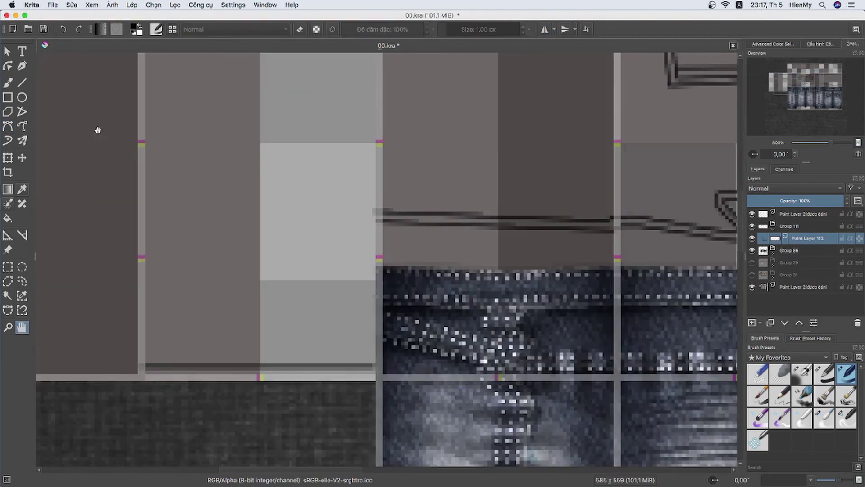
pyautogui.click(141, 355)
# Bring the whole shirt into view and add a new paint layer.
pyautogui.scroll(5, 375, 359)
pyautogui.scroll(-2, 375, 359)
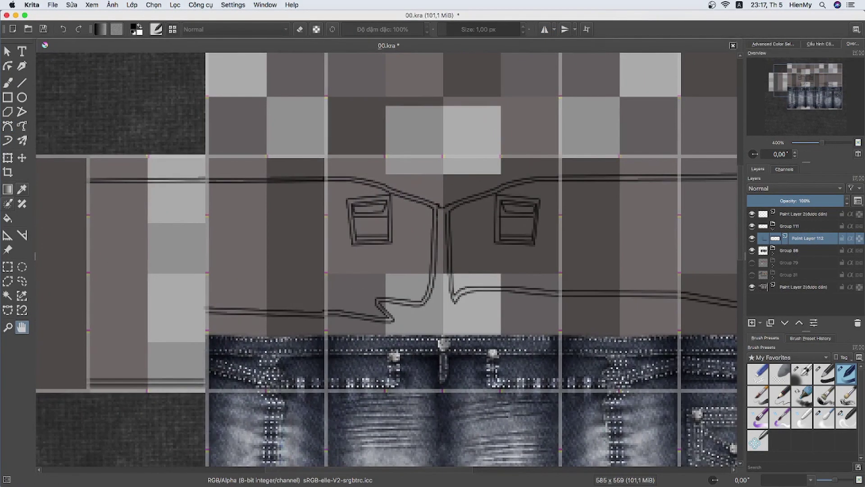
pyautogui.scroll(1, 222, 303)
pyautogui.scroll(2, 545, 213)
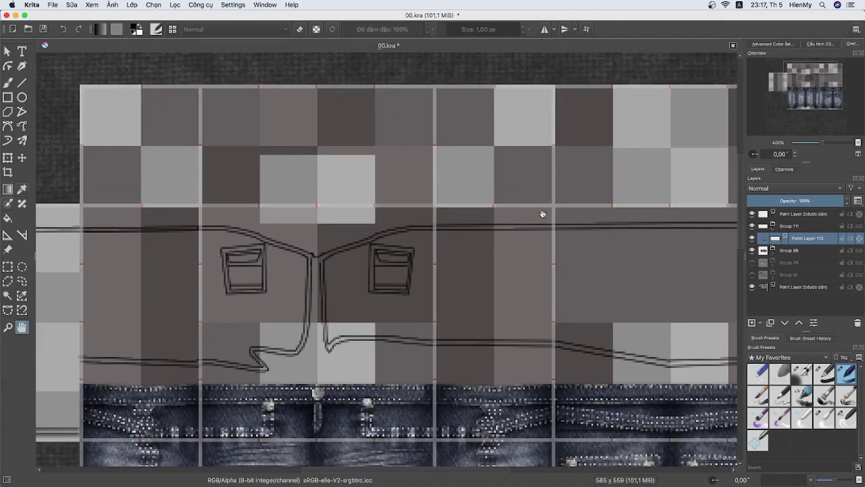
pyautogui.scroll(2, 379, 135)
pyautogui.scroll(1, 358, 163)
pyautogui.scroll(-5, 253, 206)
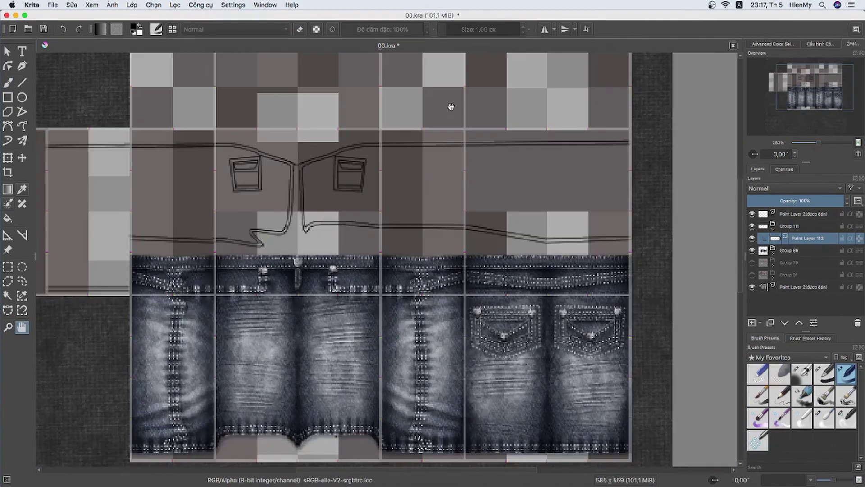
pyautogui.moveTo(449, 106); pyautogui.dragTo(497, 101)
pyautogui.press('Insert')
# Zoom and pan the view onto the pockets and the shirt's left side.
pyautogui.scroll(2, 402, 234)
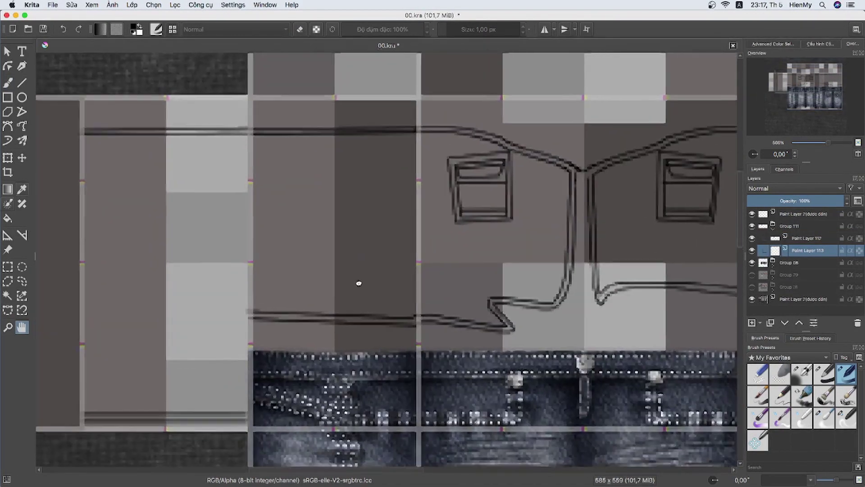
pyautogui.hotkey('ctrl', 'r')
pyautogui.press('pageup')
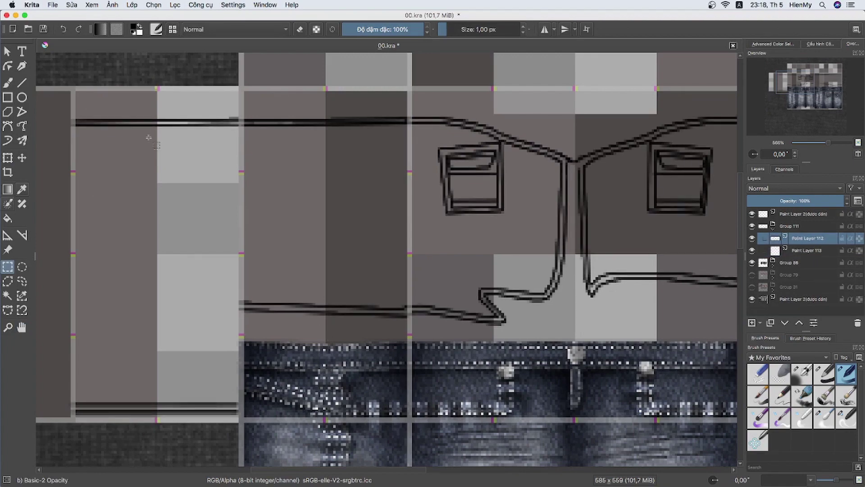
pyautogui.scroll(1, 498, 262)
pyautogui.scroll(1, 498, 261)
pyautogui.scroll(-1, 498, 262)
pyautogui.hotkey('shift', 'b')
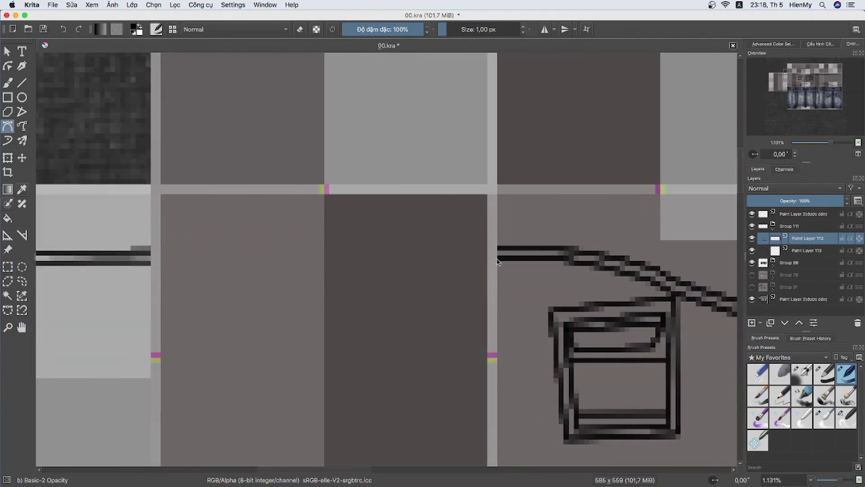
pyautogui.moveTo(812, 142); pyautogui.dragTo(831, 144)
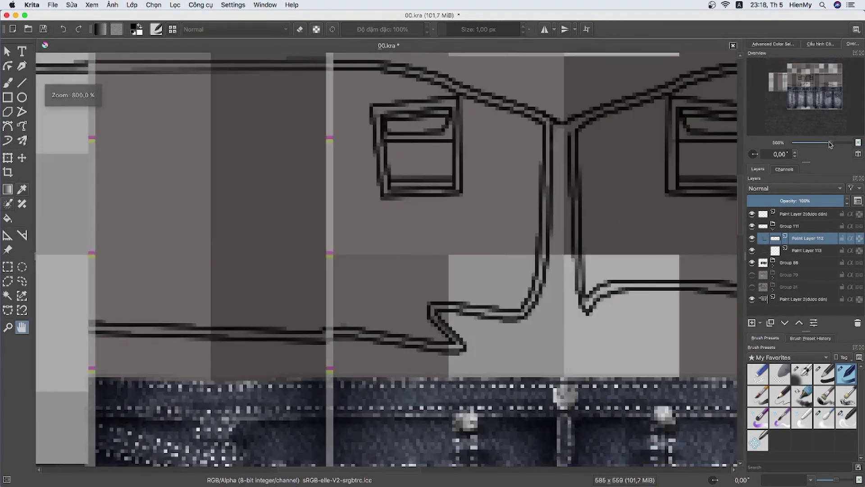
pyautogui.moveTo(101, 188); pyautogui.dragTo(199, 174)
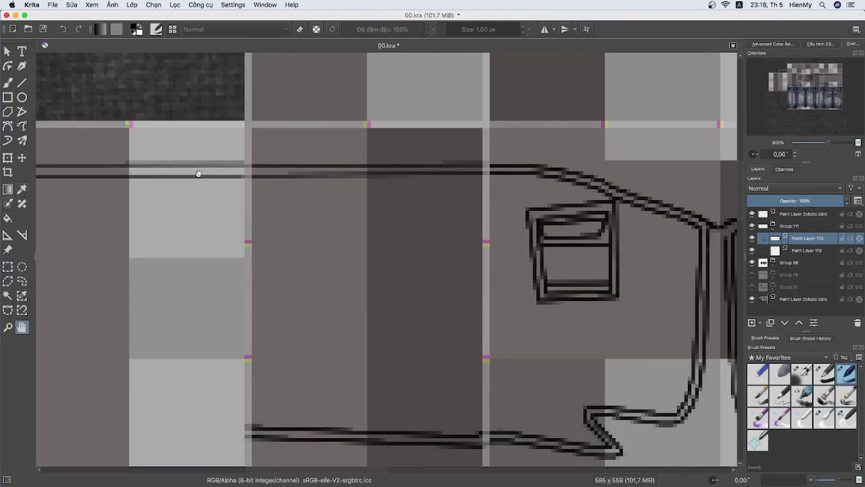
pyautogui.scroll(1, 198, 174)
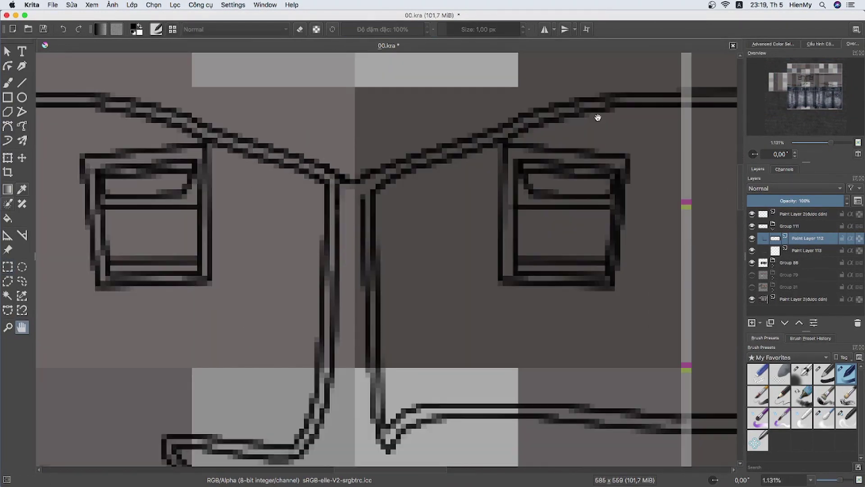
pyautogui.press('b')
pyautogui.scroll(-3, 391, 169)
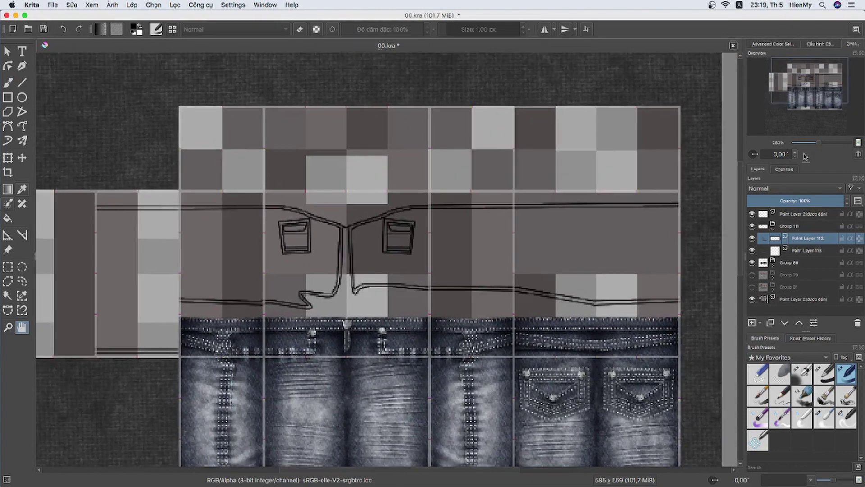
pyautogui.scroll(2, 331, 252)
pyautogui.press('h')
pyautogui.scroll(1, 331, 252)
pyautogui.press('b')
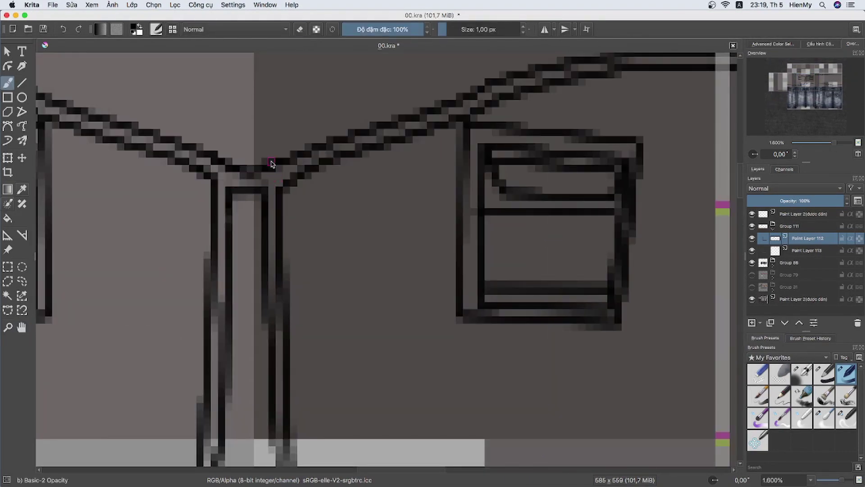
pyautogui.press('h')
pyautogui.scroll(-2, 440, 194)
pyautogui.scroll(-2, 441, 195)
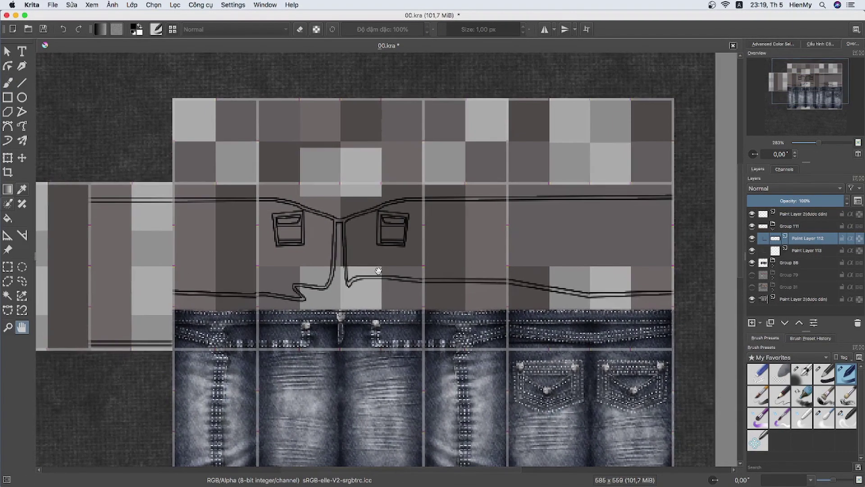
pyautogui.scroll(5, 440, 195)
# Copy the chest pocket outline to a new layer and mirror it horizontally.
pyautogui.click(22, 281)
pyautogui.moveTo(419, 107); pyautogui.dragTo(417, 109)
pyautogui.hotkey('ctrl', 'shift', 'a')
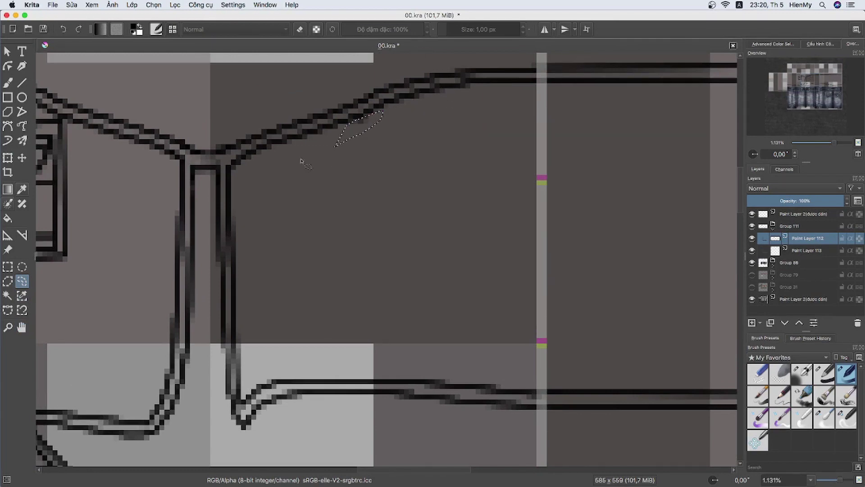
pyautogui.press('m')
pyautogui.doubleClick(210, 143)
pyautogui.hotkey('ctrl', 'alt', 'j')
pyautogui.click(132, 4)
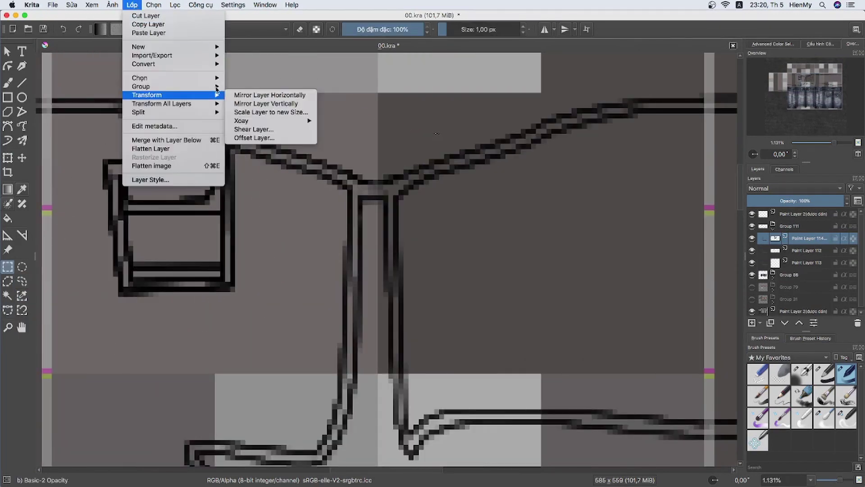
pyautogui.click(257, 91)
pyautogui.press('t')
pyautogui.hotkey('ctrl', 'z')
# Merge the mirrored pocket into the lower outline layer.
pyautogui.scroll(-4, 506, 212)
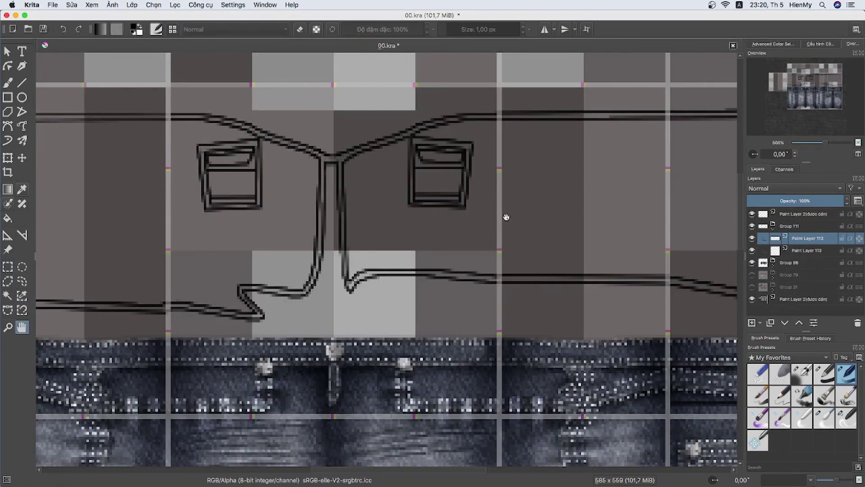
pyautogui.press('h')
pyautogui.scroll(2, 421, 175)
pyautogui.hotkey('ctrl', 'r')
pyautogui.moveTo(64, 128); pyautogui.dragTo(418, 203)
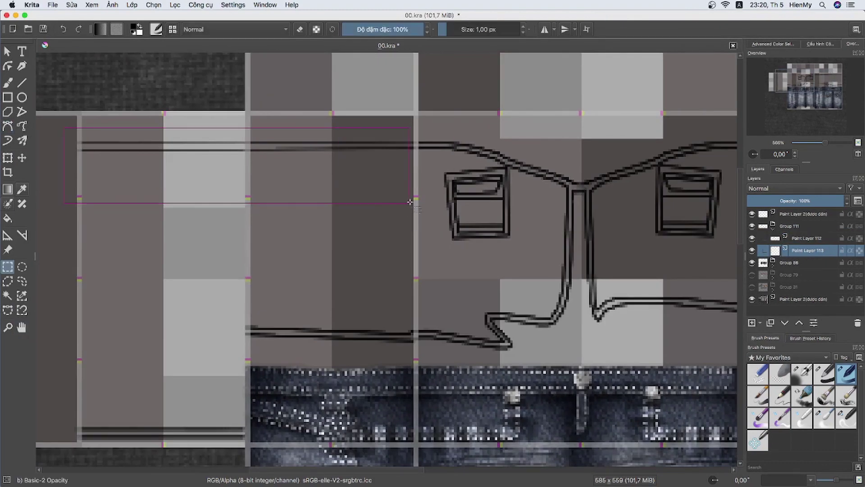
pyautogui.click(807, 238)
pyautogui.hotkey('ctrl', 'e')
# Start a Bezier curve path along the shirt's outer edge.
pyautogui.hotkey('ctrl', 'shift', 'a')
pyautogui.hscroll(10, 189, 282)
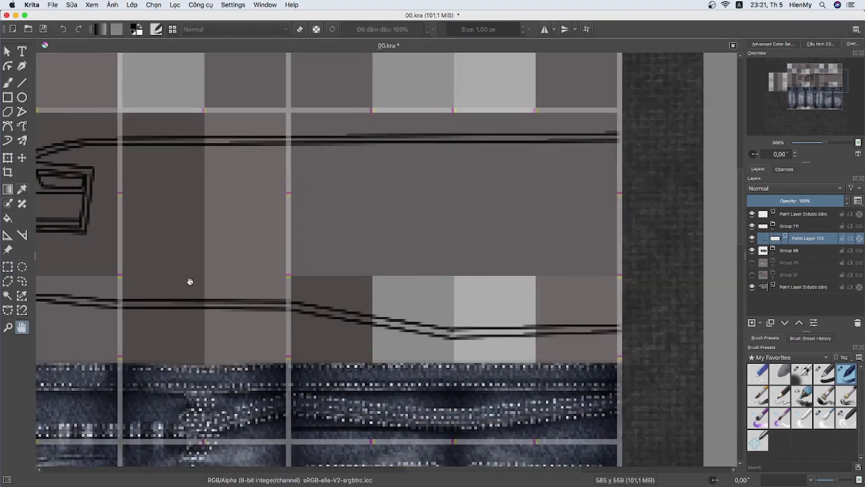
pyautogui.hscroll(-10, 213, 174)
pyautogui.click(73, 143)
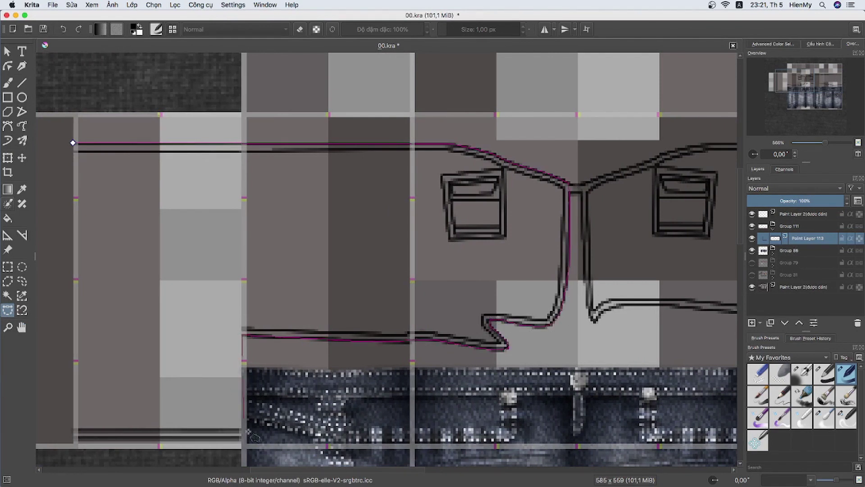
# Close the shirt outline selection and fill it dark grey on a new paint layer.
pyautogui.click(74, 434)
pyautogui.click(73, 142)
pyautogui.press('f')
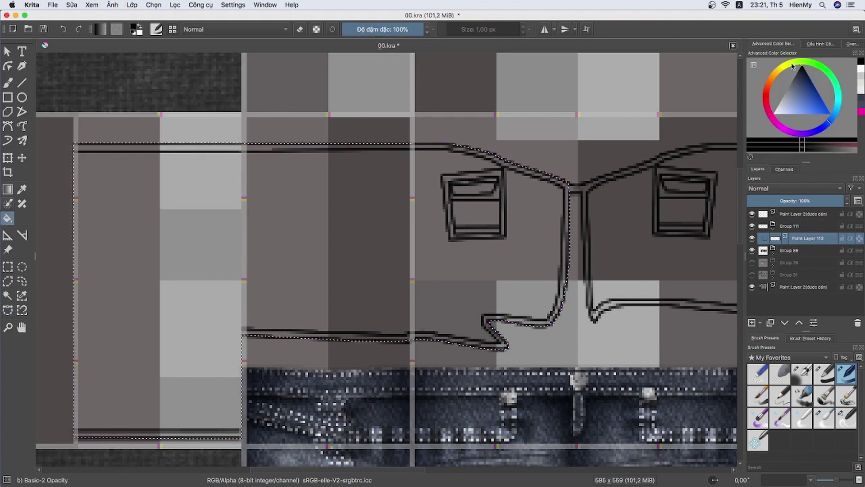
pyautogui.click(322, 209)
pyautogui.hotkey('ctrl', 'z')
pyautogui.press('Insert')
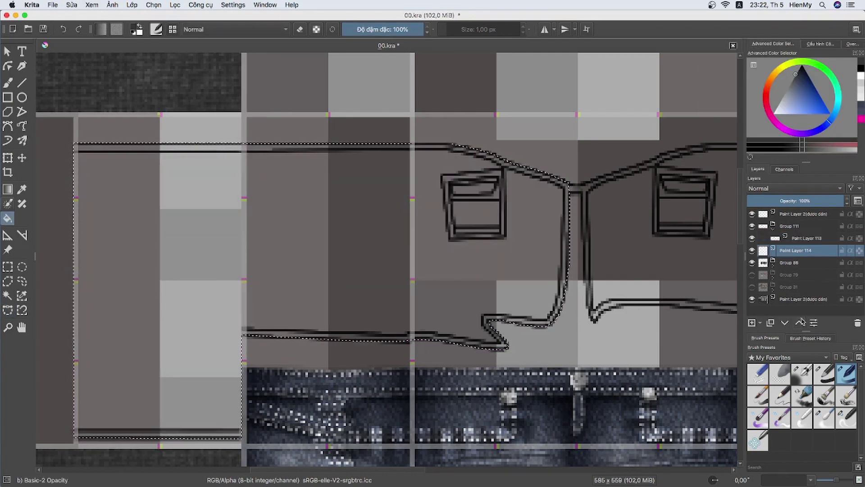
pyautogui.click(362, 169)
pyautogui.press('k')
pyautogui.click(300, 257)
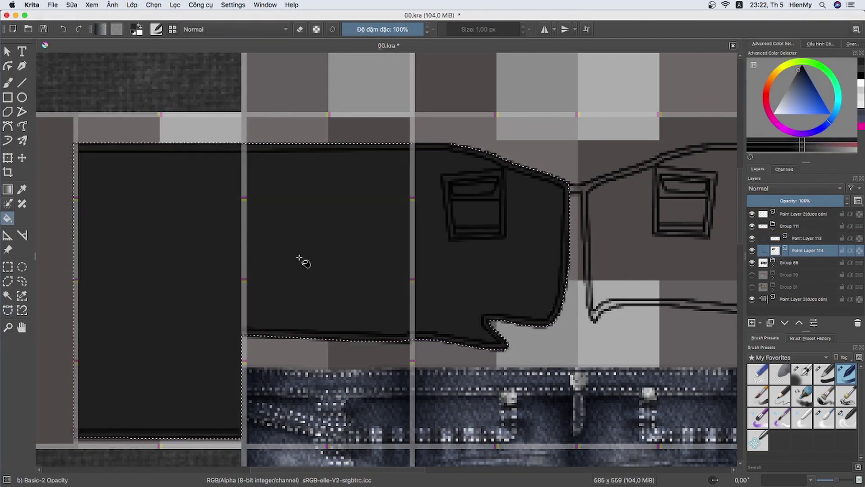
# Mirror a copy of the filled left chest half onto the right side and merge it.
pyautogui.hotkey('ctrl', 'r')
pyautogui.moveTo(100, 123); pyautogui.dragTo(436, 274)
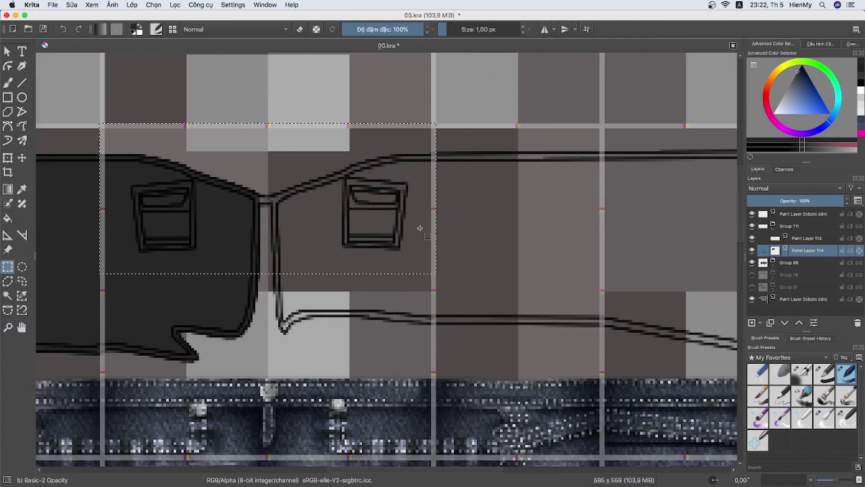
pyautogui.press('Insert')
pyautogui.click(132, 4)
pyautogui.moveTo(218, 97)
pyautogui.click(269, 95)
pyautogui.hotkey('ctrl', 'e')
pyautogui.hotkey('ctrl', 'shift', 'a')
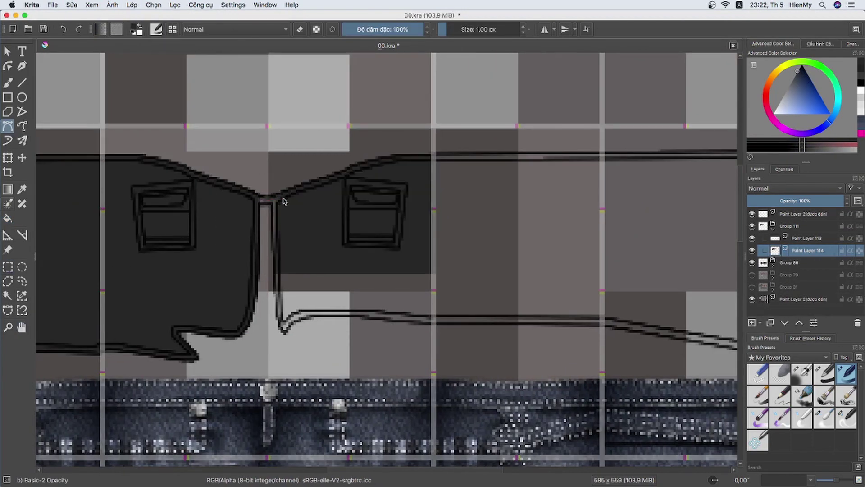
# Paint and fill the gap below the collar beside the placket in dark grey.
pyautogui.press('+')
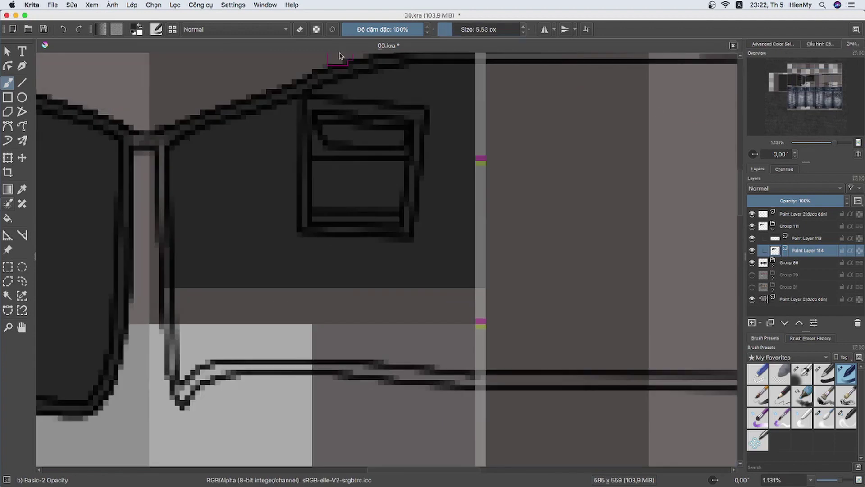
pyautogui.press('/')
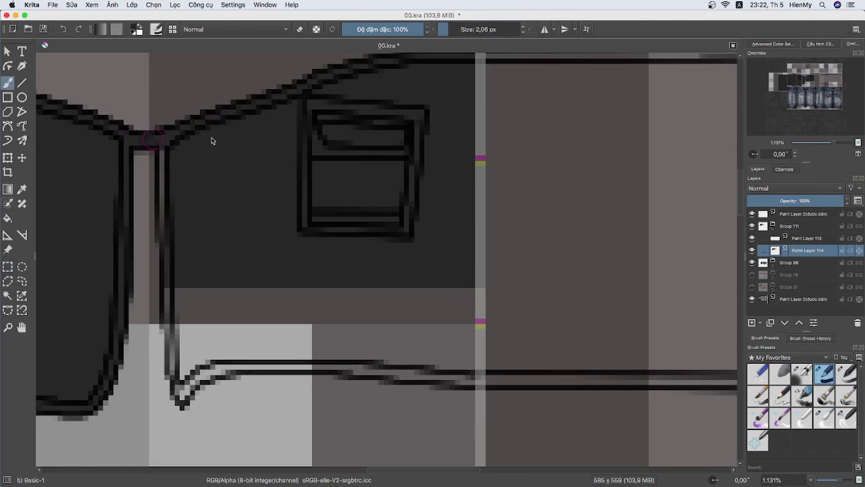
pyautogui.moveTo(160, 151); pyautogui.dragTo(179, 396)
pyautogui.moveTo(189, 291); pyautogui.dragTo(185, 401)
pyautogui.moveTo(177, 219); pyautogui.dragTo(179, 363)
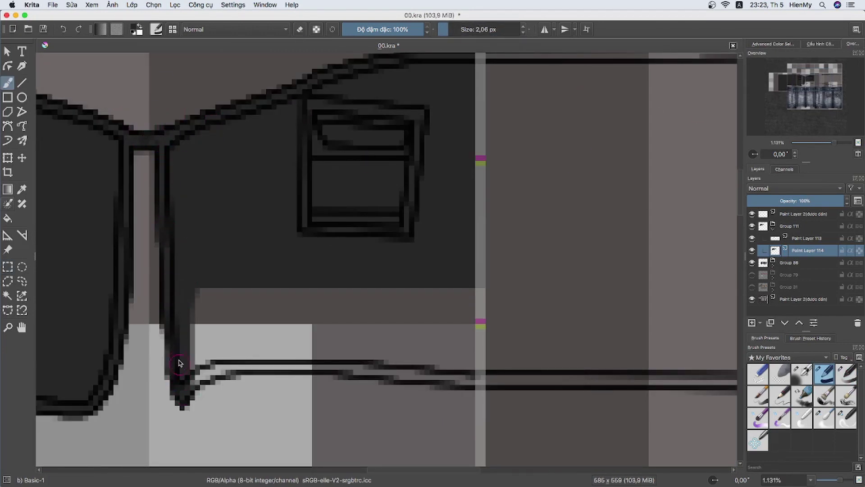
pyautogui.click(8, 310)
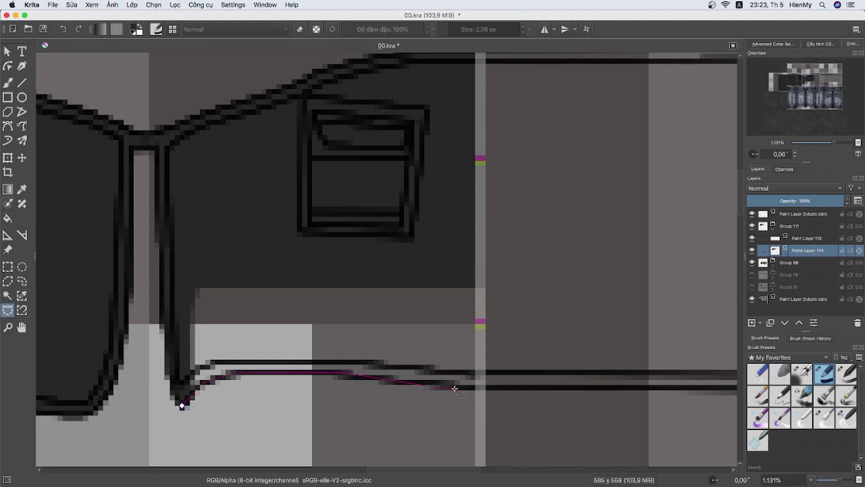
pyautogui.click(197, 289)
pyautogui.hotkey('shift', 'BackSpace')
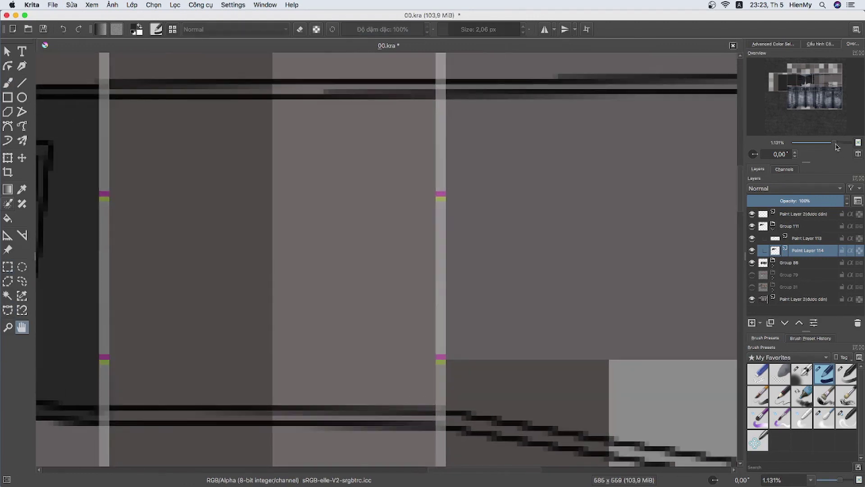
# Fill the shirt's right end and the strip along its top edge with dark grey.
pyautogui.moveTo(835, 143); pyautogui.dragTo(826, 142)
pyautogui.hotkey('ctrl', 'r')
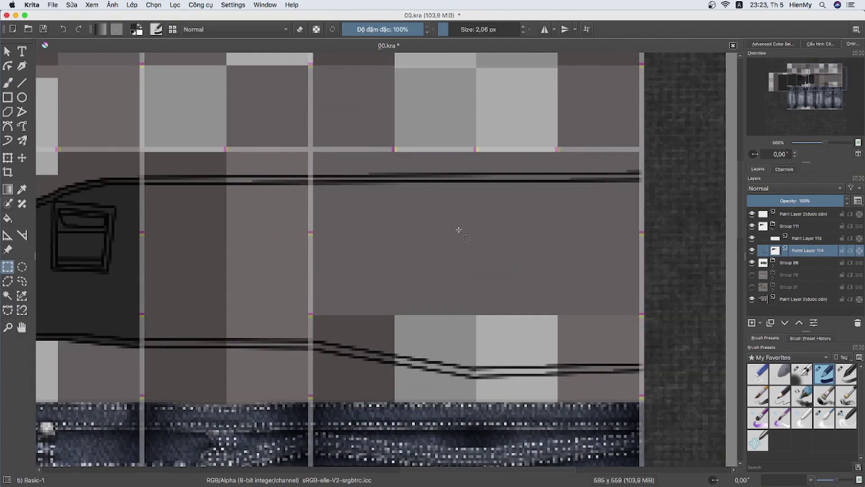
pyautogui.moveTo(140, 185); pyautogui.dragTo(624, 345)
pyautogui.hotkey('shift', 'BackSpace')
pyautogui.moveTo(132, 157); pyautogui.dragTo(709, 172)
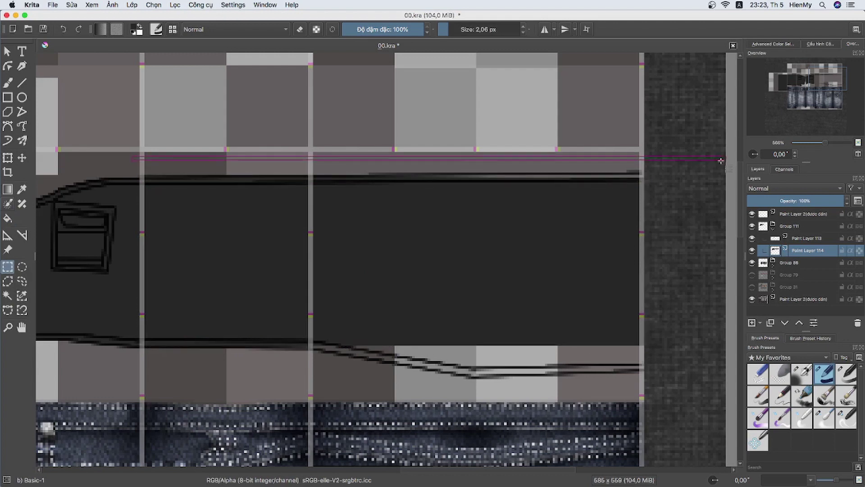
pyautogui.hotkey('ctrl', 'shift', 'a')
pyautogui.scroll(1, 417, 187)
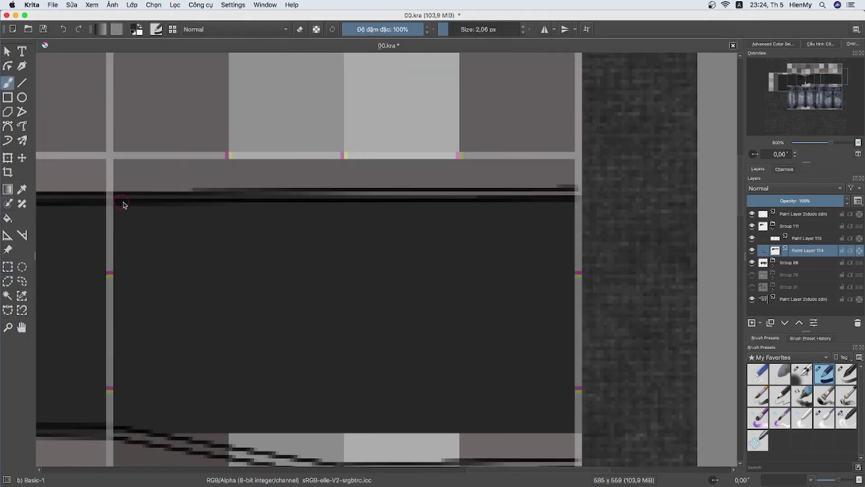
pyautogui.press('b')
pyautogui.moveTo(218, 200); pyautogui.dragTo(558, 199)
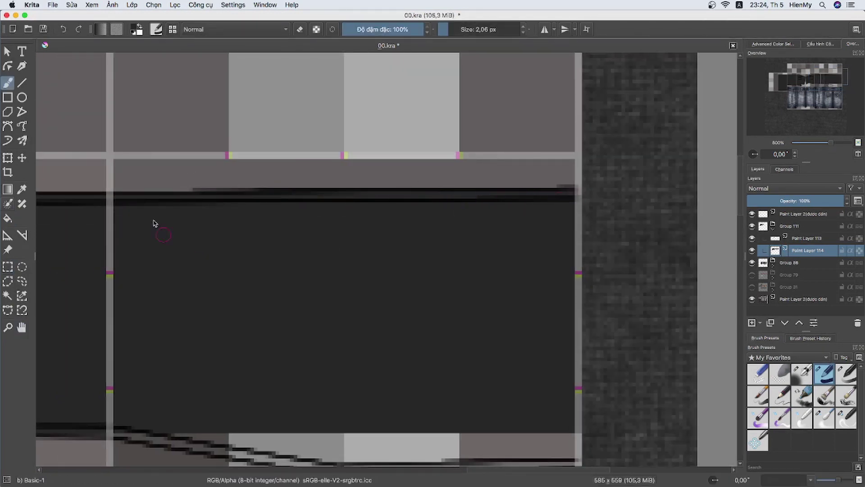
# Fill the traced sliver along the shirt's lower edge with dark grey.
pyautogui.moveTo(153, 223); pyautogui.dragTo(160, 189)
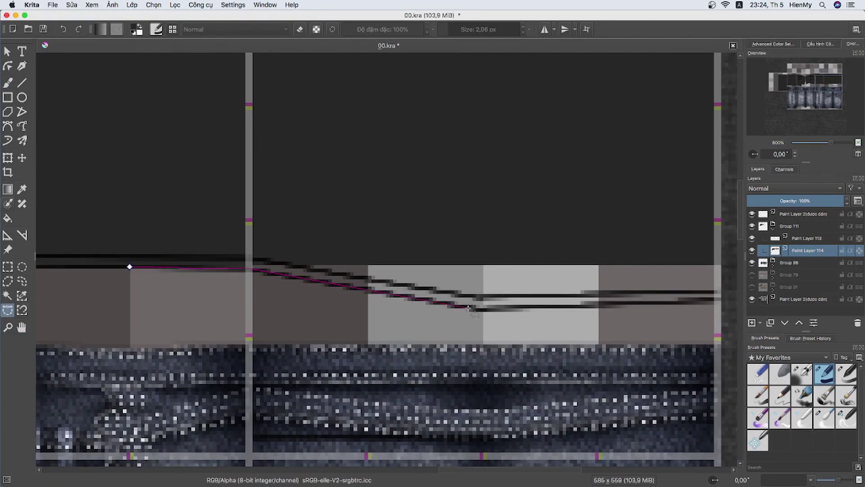
pyautogui.press('Return')
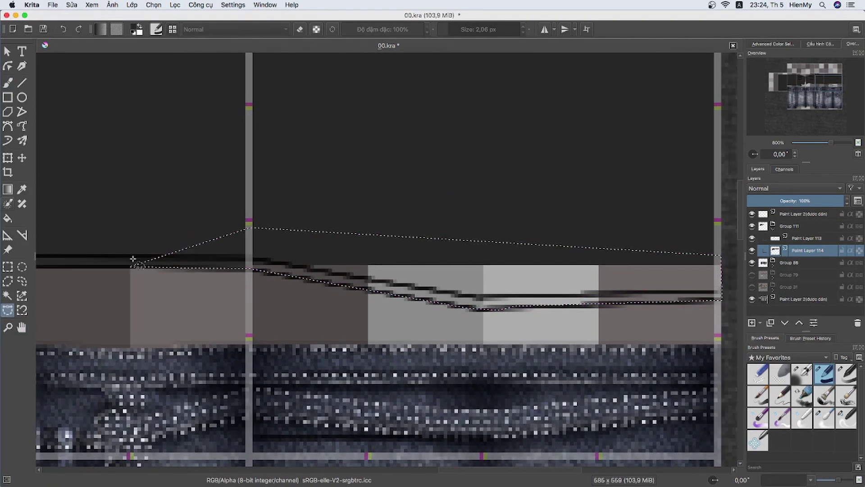
pyautogui.press('b')
pyautogui.moveTo(605, 300); pyautogui.dragTo(370, 325)
pyautogui.scroll(-2, 369, 325)
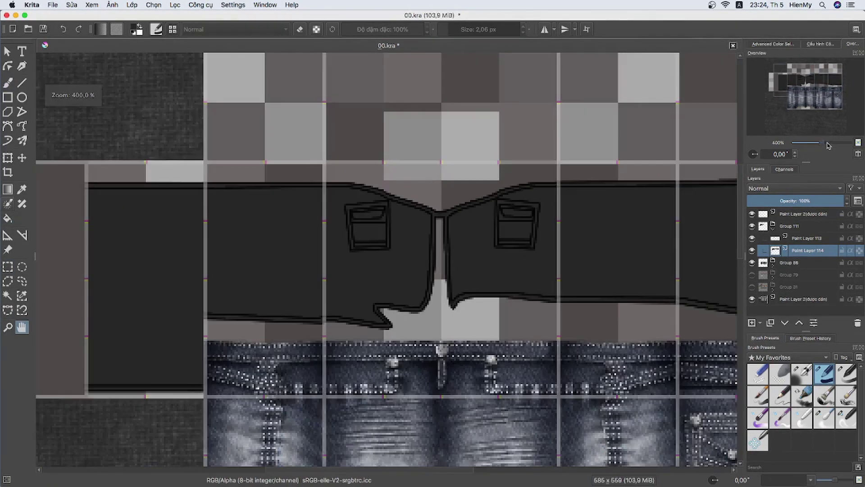
pyautogui.press('Insert')
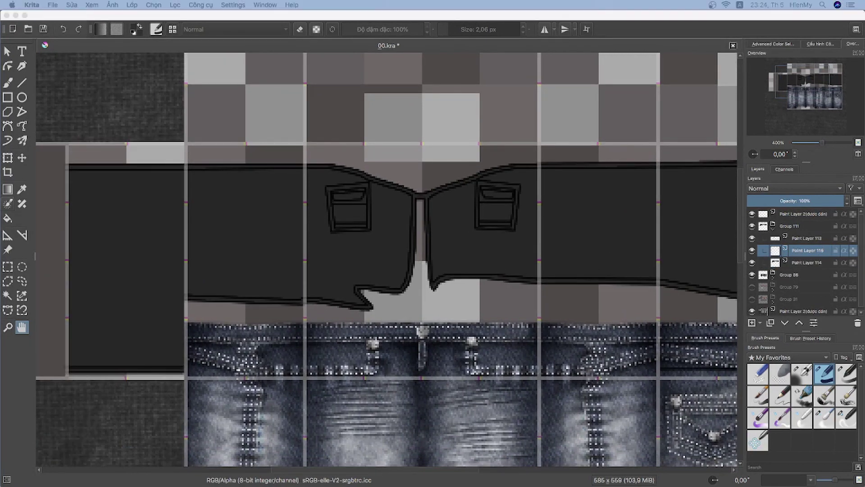
# Trace outline strokes along the shirt's top edge and placket.
pyautogui.click(806, 87)
pyautogui.click(773, 44)
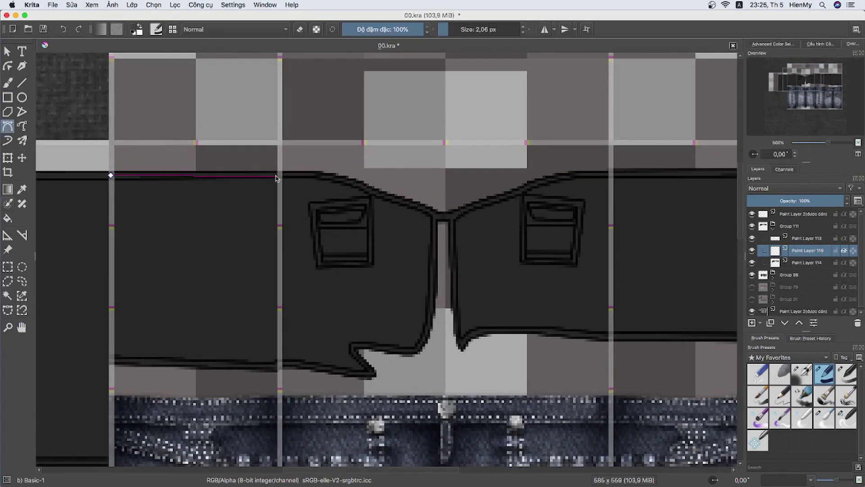
pyautogui.press('Escape')
pyautogui.click(281, 175)
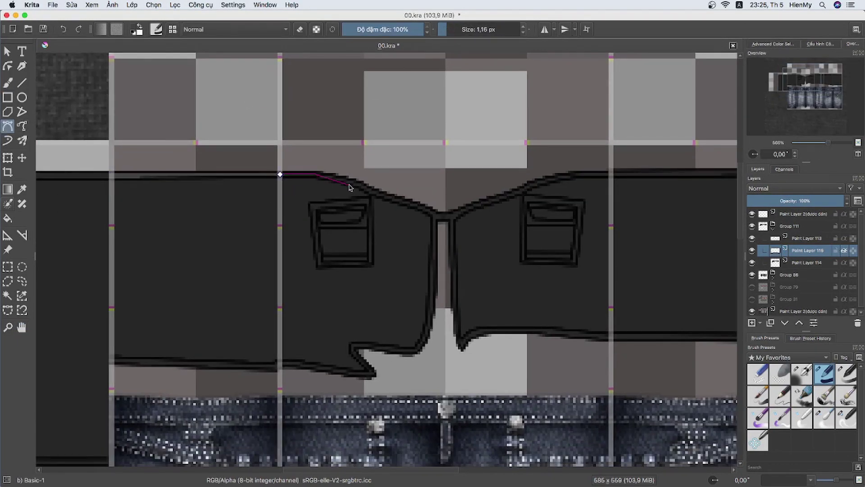
pyautogui.doubleClick(433, 213)
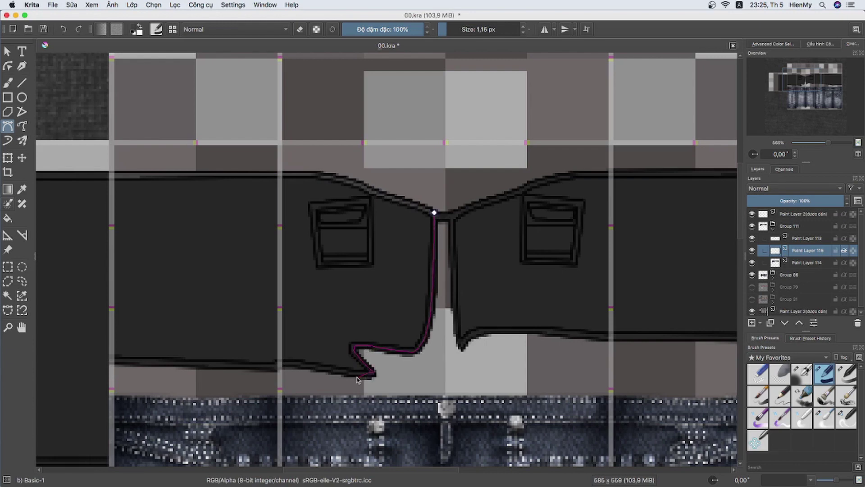
pyautogui.doubleClick(275, 367)
# Trace outline strokes down to the hem, along the right collar edge and notch.
pyautogui.hscroll(-10, 446, 228)
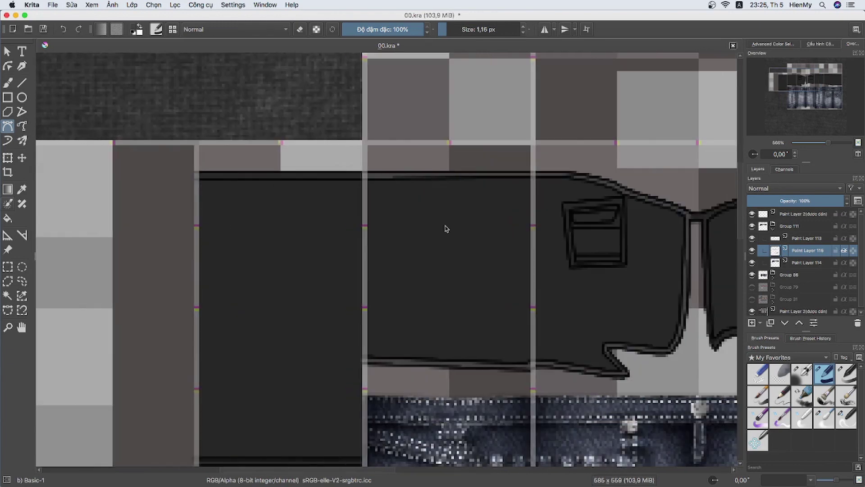
pyautogui.scroll(-2, 446, 228)
pyautogui.doubleClick(365, 429)
pyautogui.hscroll(10, 415, 469)
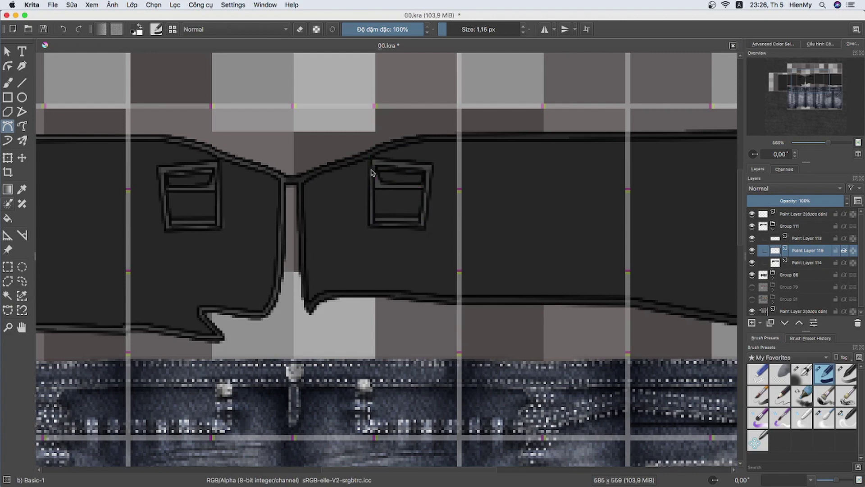
pyautogui.hscroll(3, 341, 473)
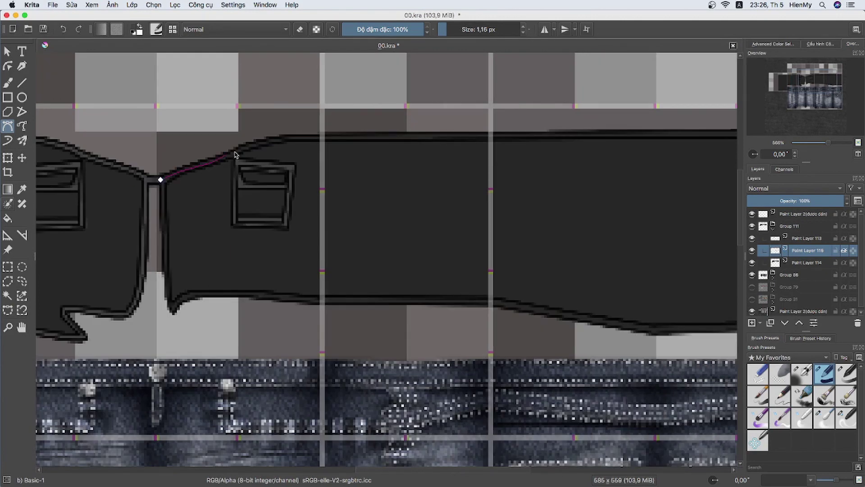
pyautogui.doubleClick(287, 141)
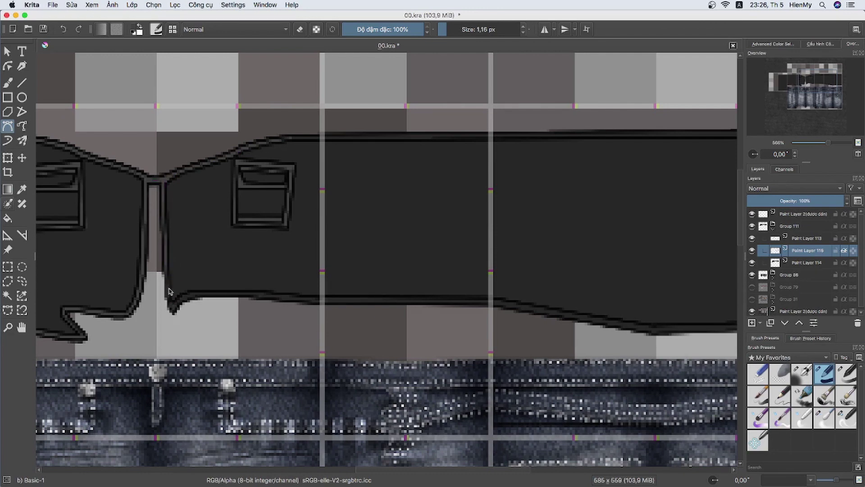
pyautogui.doubleClick(189, 294)
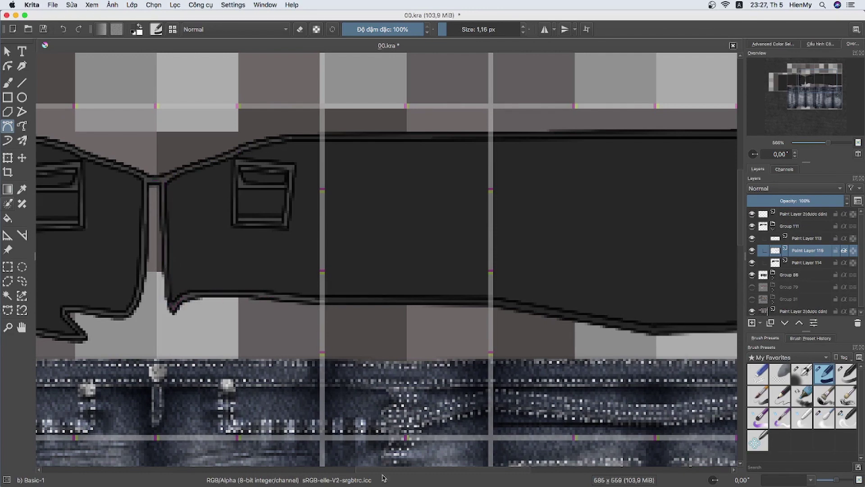
# Trace the shirt's lower edge outline and commit the curved stroke.
pyautogui.hscroll(5, 284, 302)
pyautogui.click(291, 302)
pyautogui.doubleClick(465, 333)
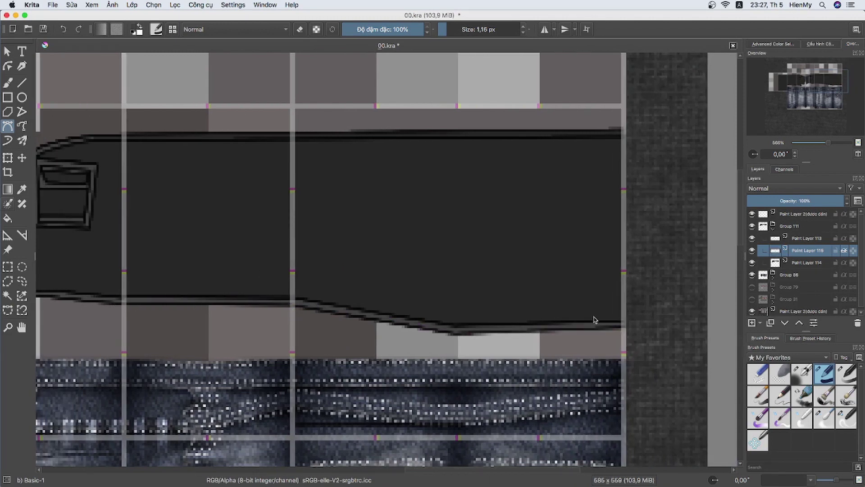
pyautogui.doubleClick(621, 136)
pyautogui.scroll(-5, 407, 150)
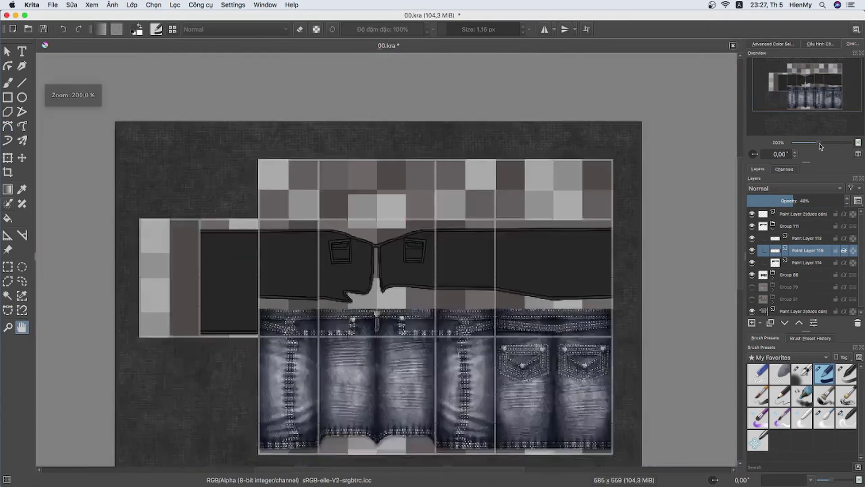
pyautogui.click(821, 146)
pyautogui.press('pageup')
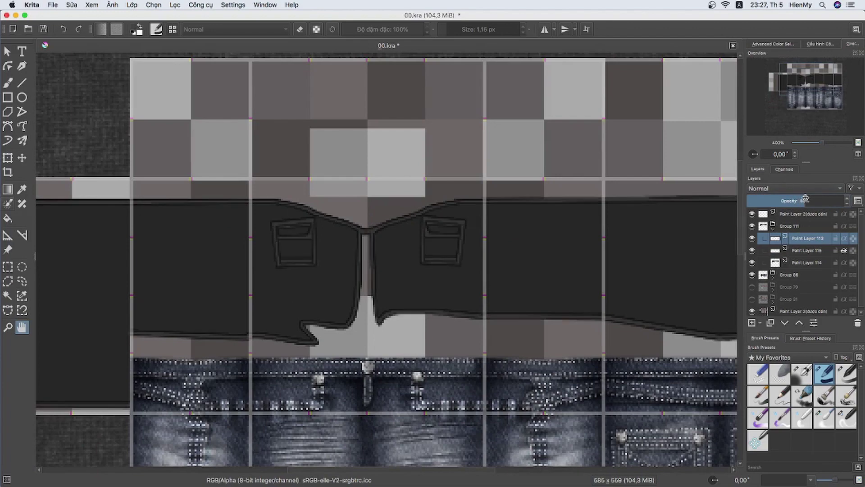
# Add two new paint layers and fill them with a paper texture pattern.
pyautogui.click(807, 250)
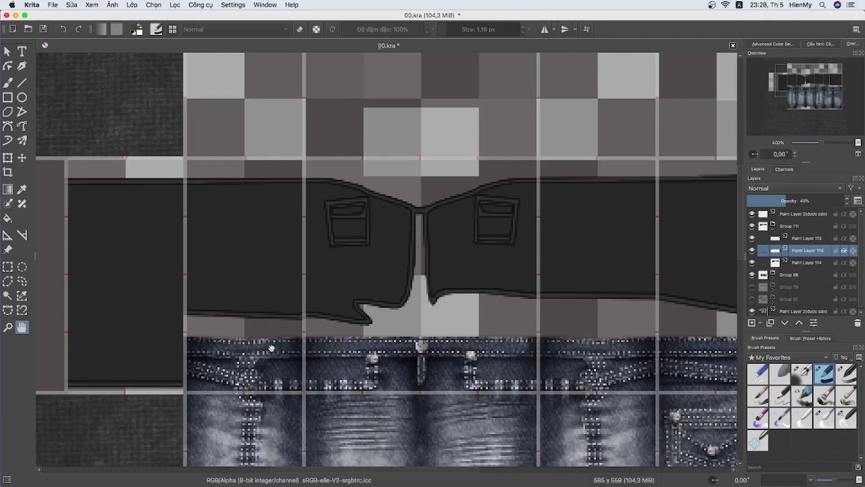
pyautogui.hscroll(5, 106, 309)
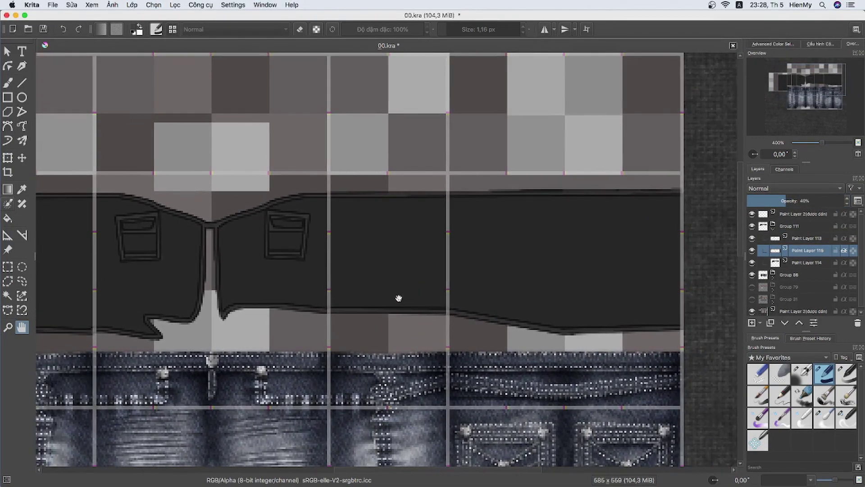
pyautogui.moveTo(822, 143); pyautogui.dragTo(825, 143)
pyautogui.press('Insert')
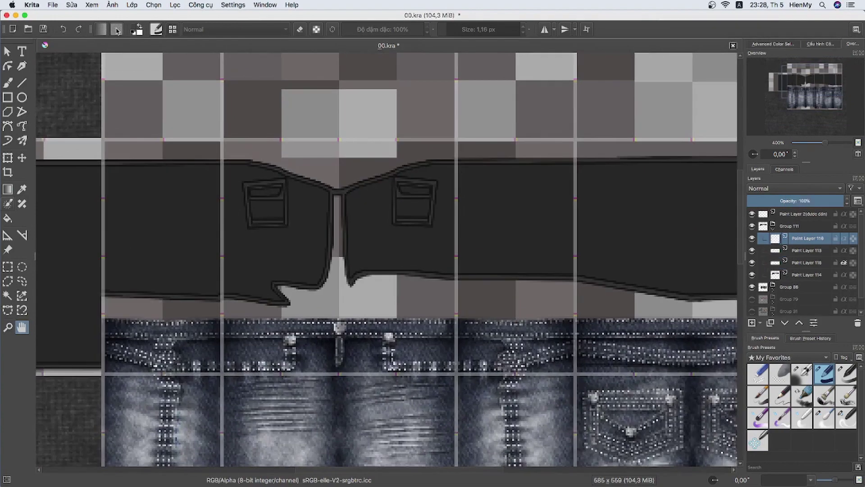
pyautogui.click(116, 29)
pyautogui.click(71, 5)
pyautogui.click(135, 145)
pyautogui.press('Insert')
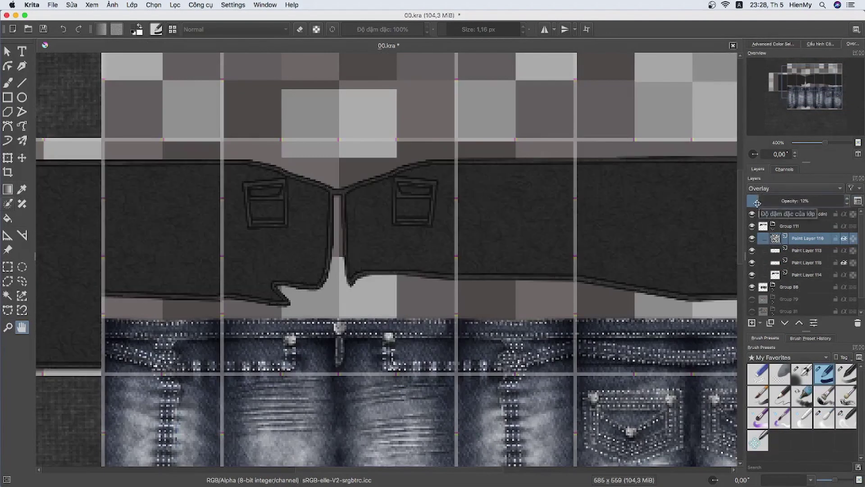
pyautogui.click(72, 5)
pyautogui.click(135, 148)
# Try the fine dither pattern fill on a third new layer, then undo it.
pyautogui.press('Insert')
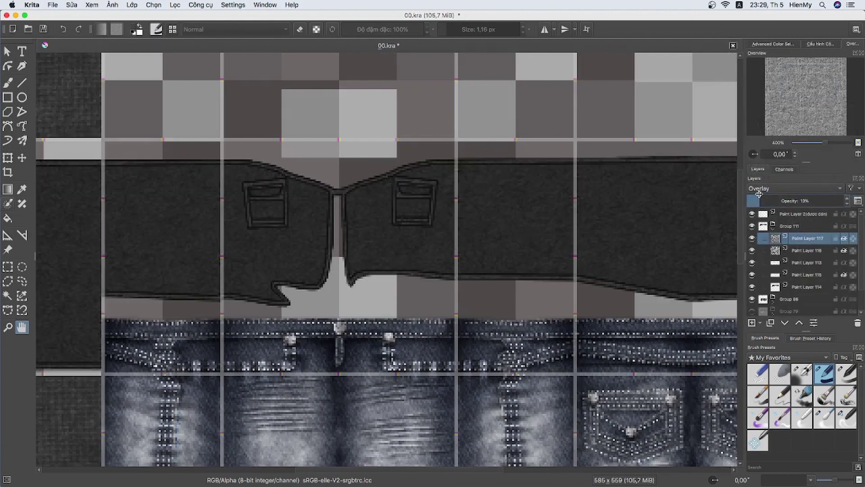
pyautogui.click(116, 30)
pyautogui.scroll(-3, 163, 122)
pyautogui.scroll(-3, 163, 122)
pyautogui.scroll(-3, 163, 122)
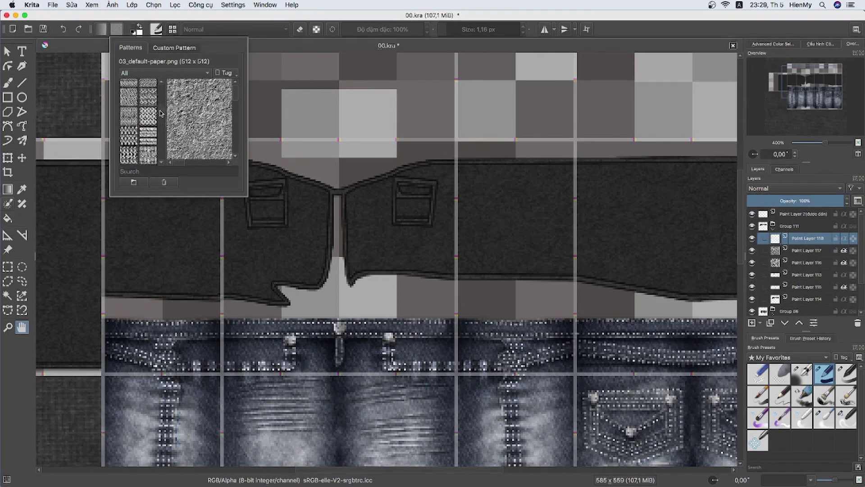
pyautogui.scroll(-3, 163, 122)
pyautogui.scroll(-3, 163, 122)
pyautogui.click(128, 154)
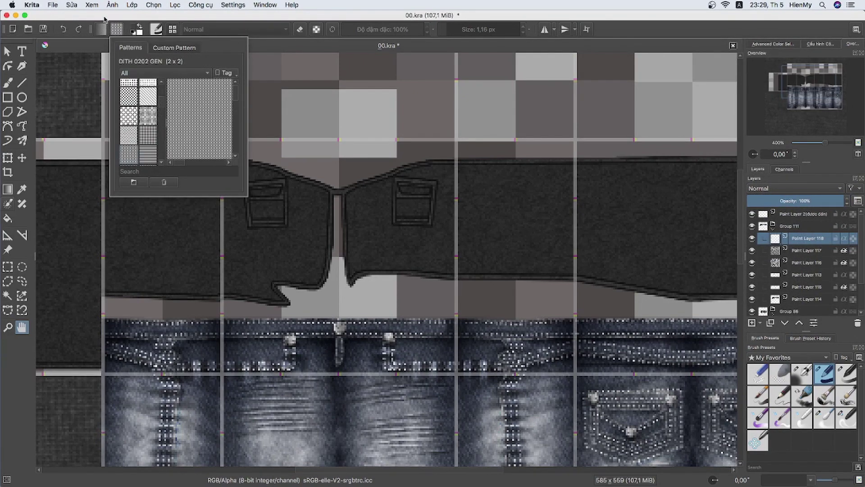
pyautogui.click(72, 5)
pyautogui.click(136, 149)
pyautogui.hotkey('ctrl', 'z')
# Fill the layer with a vertical stripe pattern set to Overlay at low opacity.
pyautogui.click(116, 29)
pyautogui.click(148, 154)
pyautogui.click(71, 5)
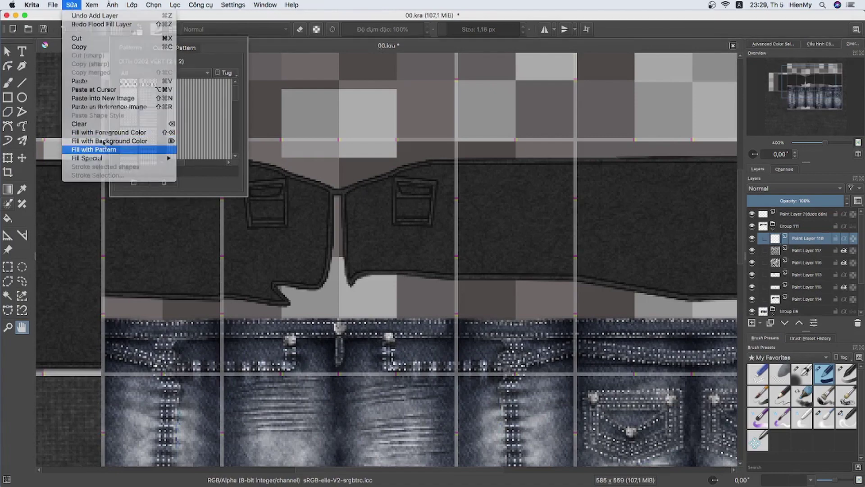
pyautogui.click(136, 148)
pyautogui.click(794, 188)
pyautogui.moveTo(298, 303); pyautogui.dragTo(382, 327)
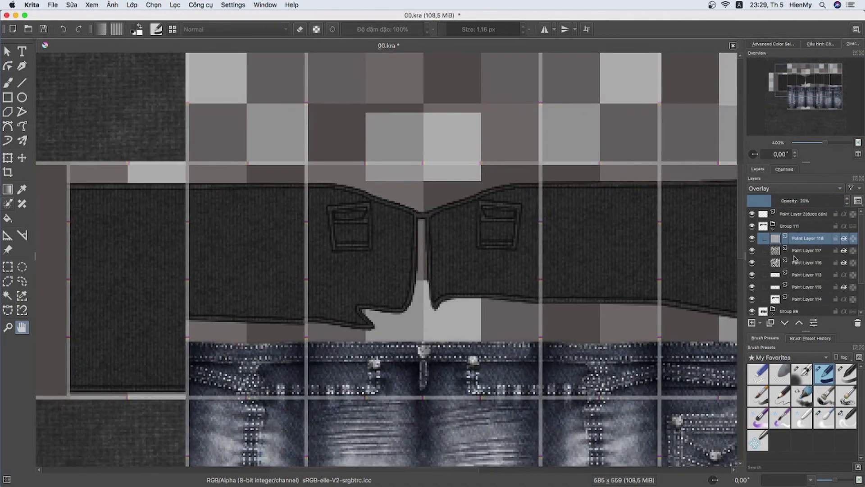
# Add a new empty paint layer above a lower belt layer with mirror painting on.
pyautogui.click(807, 275)
pyautogui.scroll(-2, 486, 305)
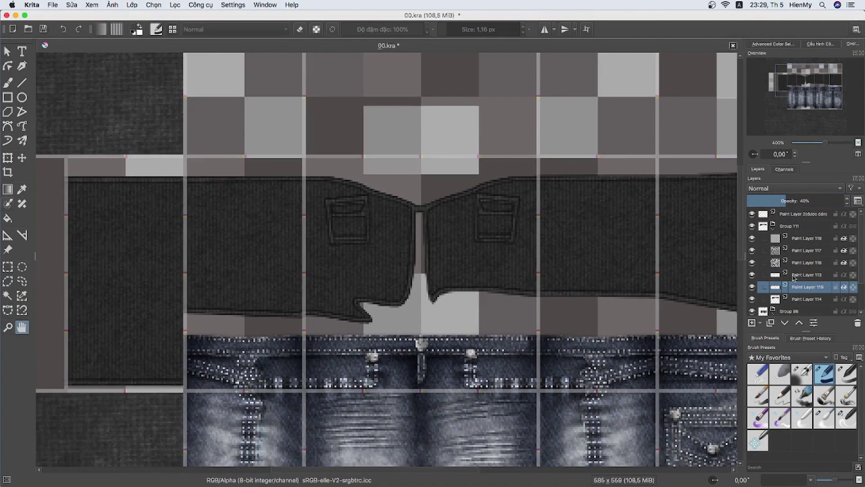
pyautogui.press('Insert')
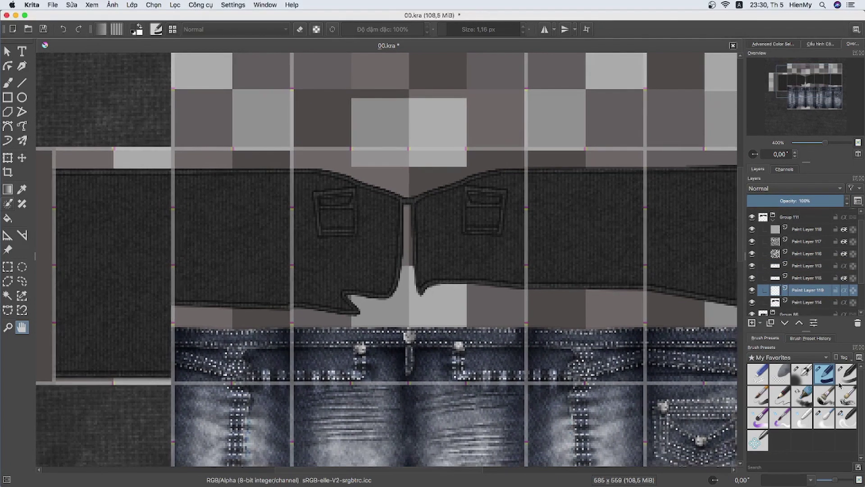
pyautogui.press('m')
pyautogui.press('/')
# Draw four vertical dark lines down the belt strip with the Line tool.
pyautogui.press('v')
pyautogui.press('[')
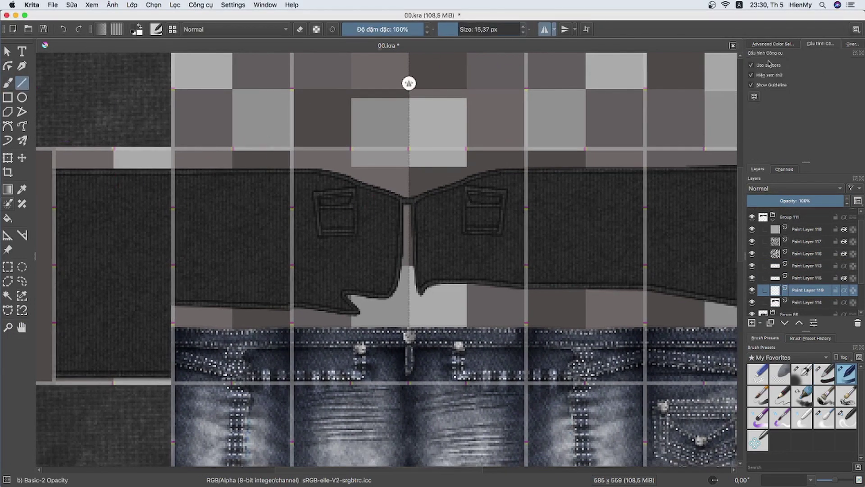
pyautogui.click(773, 43)
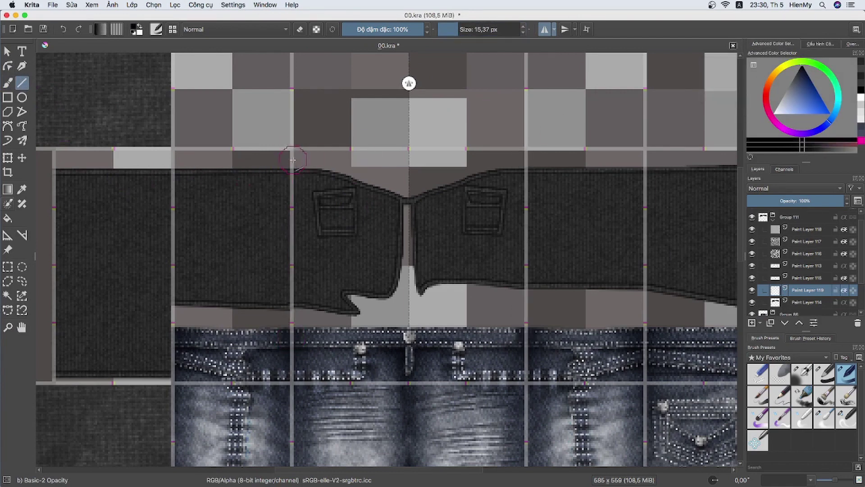
pyautogui.moveTo(292, 167); pyautogui.dragTo(292, 314)
pyautogui.moveTo(174, 169); pyautogui.dragTo(173, 379)
pyautogui.moveTo(59, 170); pyautogui.dragTo(57, 380)
pyautogui.hscroll(15, 49, 388)
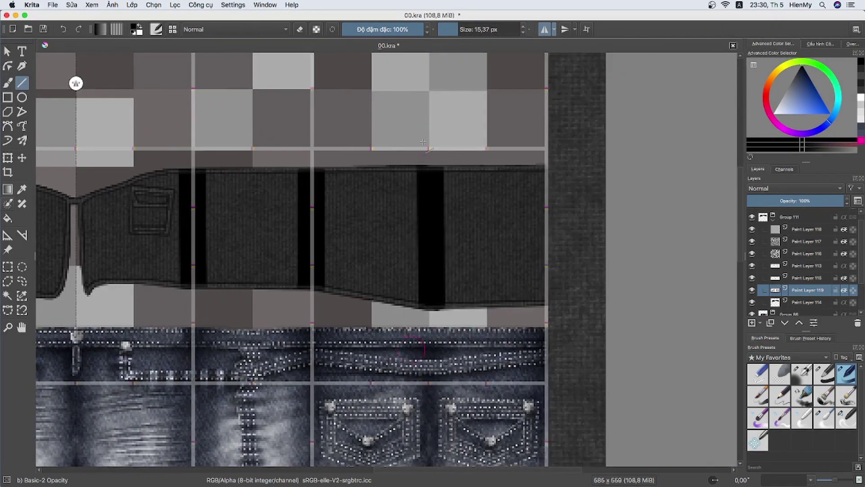
pyautogui.moveTo(546, 160); pyautogui.dragTo(547, 324)
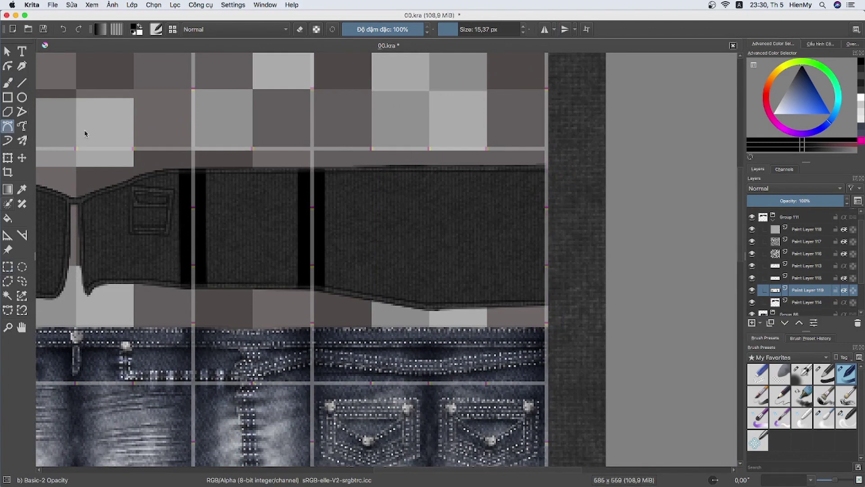
pyautogui.click(807, 278)
pyautogui.click(807, 290)
pyautogui.hscroll(-15, 493, 298)
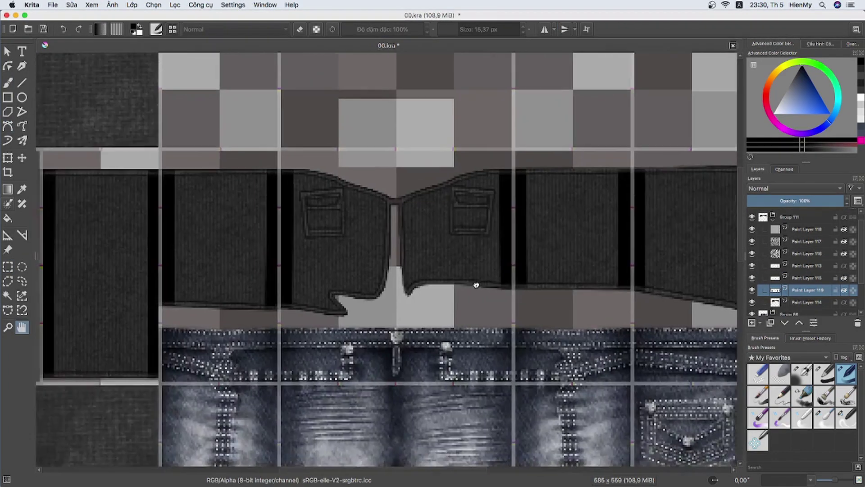
# Blur the dark belt bars into soft shading with a Blender Blur brush, then enable horizontal mirror.
pyautogui.click(824, 418)
pyautogui.press('b')
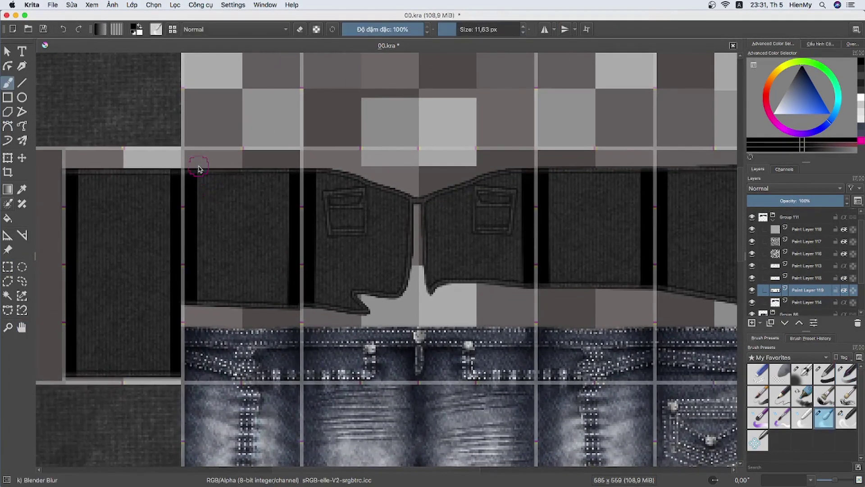
pyautogui.moveTo(197, 170)
pyautogui.mouseDown()
pyautogui.moveTo(195, 302)
pyautogui.moveTo(171, 374)
pyautogui.mouseUp()
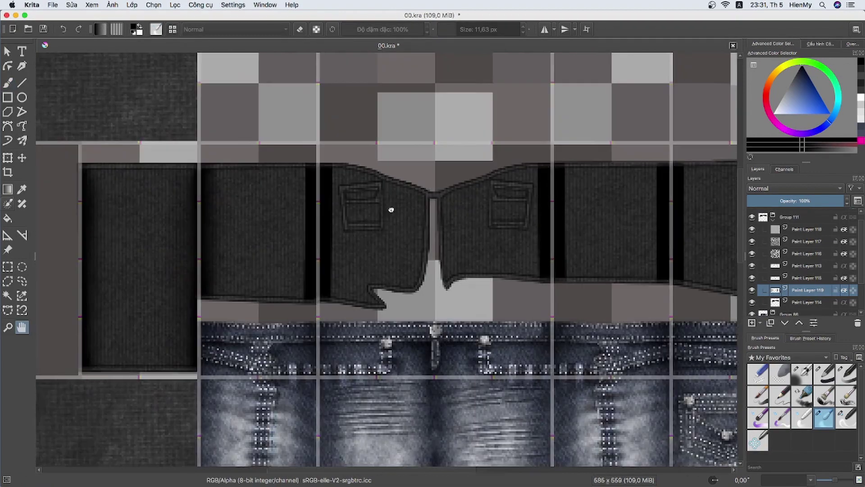
pyautogui.hscroll(5, 286, 290)
pyautogui.moveTo(198, 176); pyautogui.dragTo(205, 308)
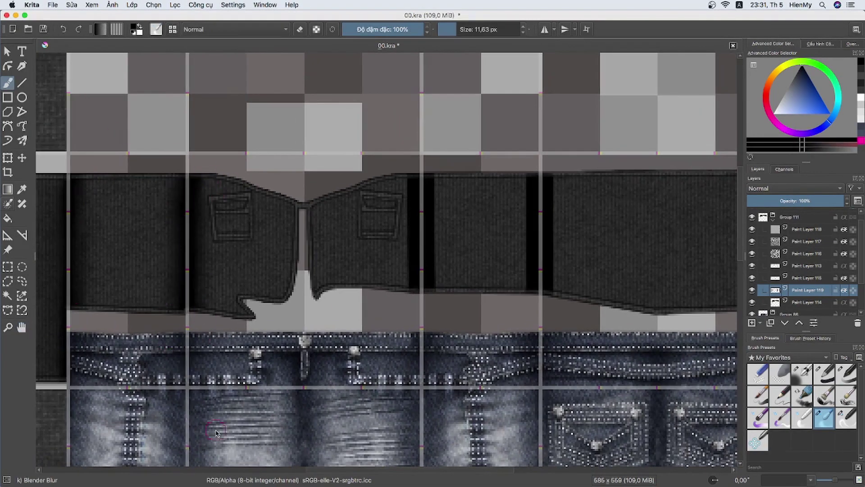
pyautogui.moveTo(402, 217); pyautogui.dragTo(406, 286)
pyautogui.moveTo(430, 176); pyautogui.dragTo(434, 288)
pyautogui.hscroll(10, 434, 288)
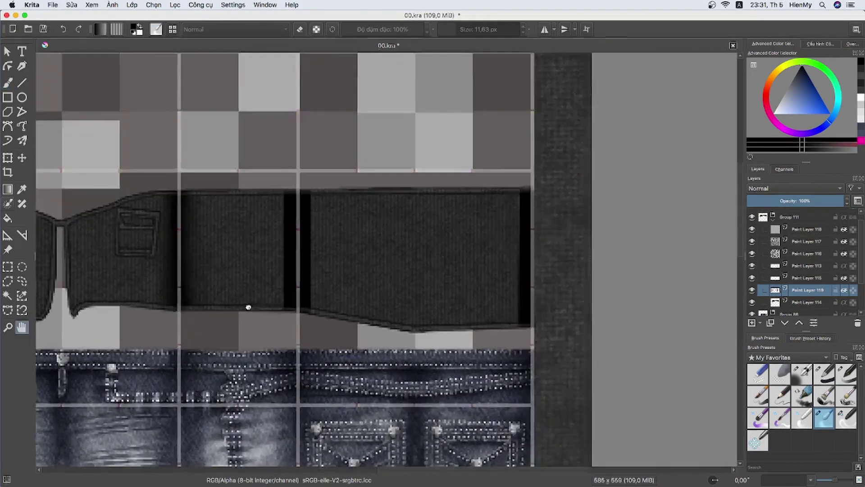
pyautogui.hscroll(2, 434, 289)
pyautogui.moveTo(236, 187)
pyautogui.mouseDown()
pyautogui.moveTo(238, 294)
pyautogui.moveTo(269, 200)
pyautogui.mouseUp()
pyautogui.moveTo(458, 184); pyautogui.dragTo(469, 316)
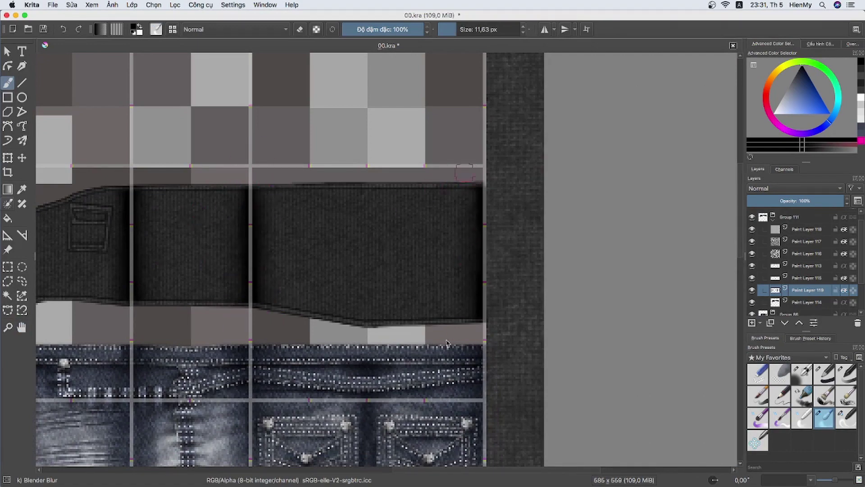
pyautogui.hscroll(-8, 468, 315)
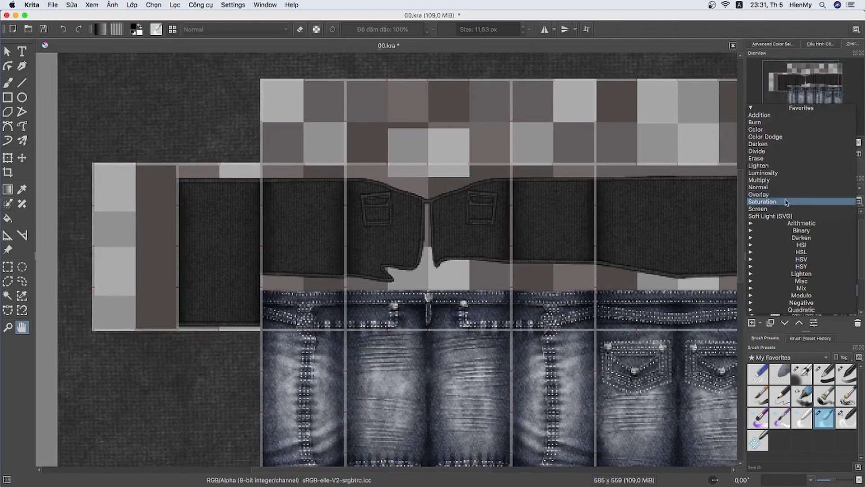
pyautogui.scroll(5, 312, 218)
pyautogui.press('m')
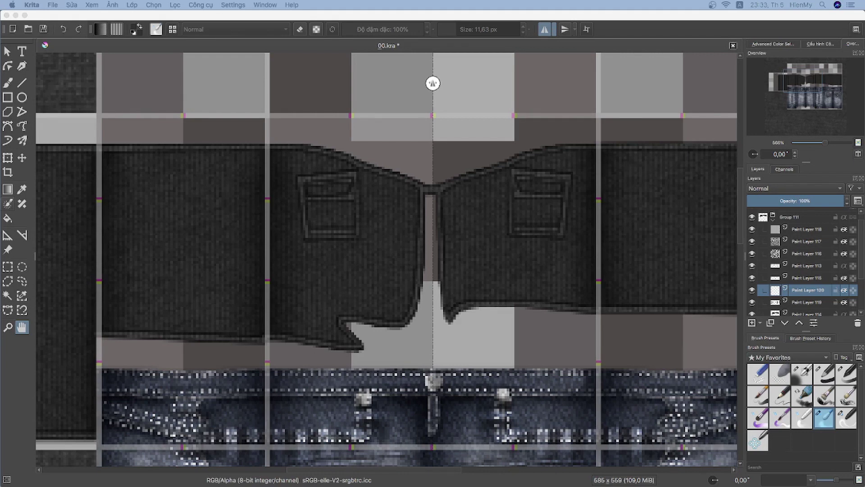
# Paint mirrored dark diagonal fold stripes across both belt panels with the Basic-2 Opacity brush.
pyautogui.moveTo(220, 192); pyautogui.dragTo(276, 187)
pyautogui.press('b')
pyautogui.moveTo(313, 146); pyautogui.dragTo(176, 321)
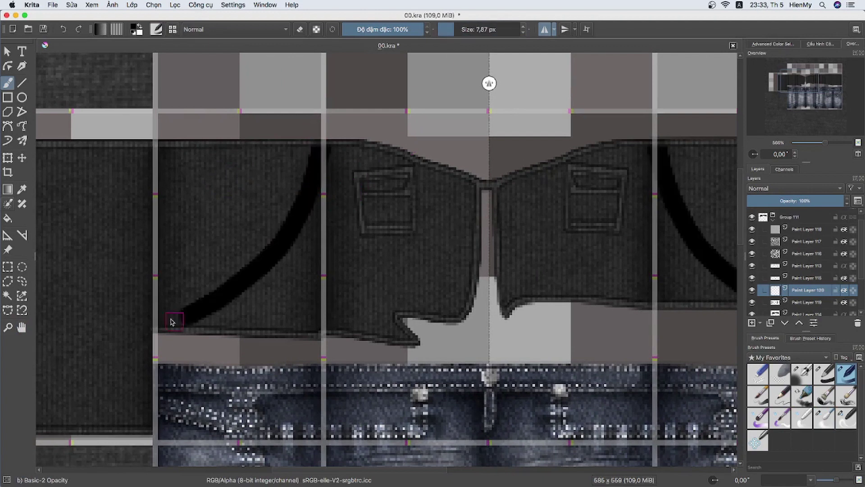
pyautogui.hotkey('ctrl', 'z')
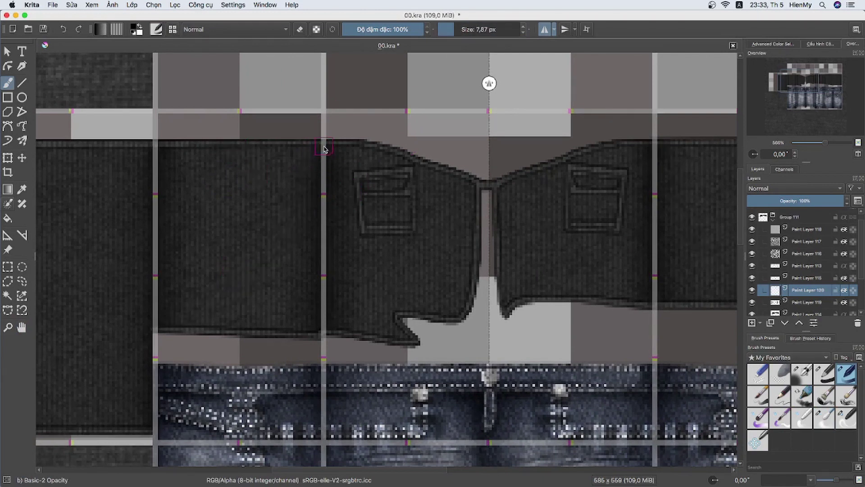
pyautogui.moveTo(324, 144); pyautogui.dragTo(270, 314)
pyautogui.moveTo(314, 145); pyautogui.dragTo(221, 329)
pyautogui.moveTo(279, 142); pyautogui.dragTo(180, 331)
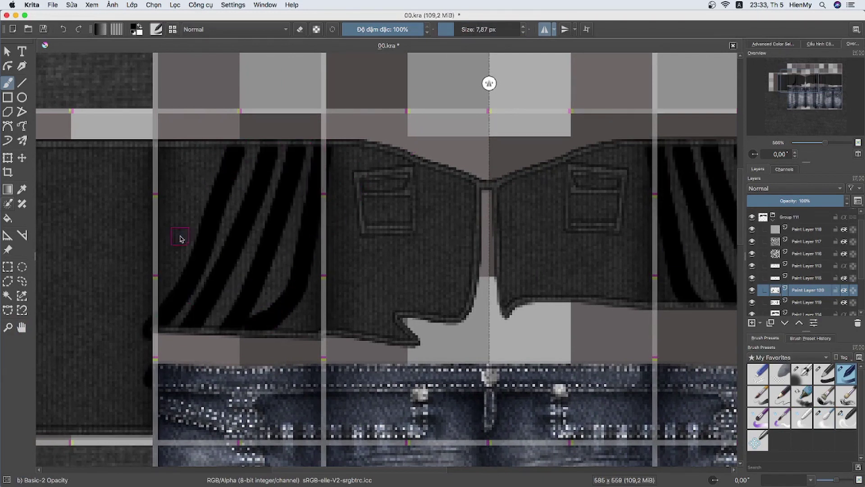
pyautogui.moveTo(211, 143)
pyautogui.mouseDown()
pyautogui.moveTo(147, 281)
pyautogui.moveTo(154, 248)
pyautogui.mouseUp()
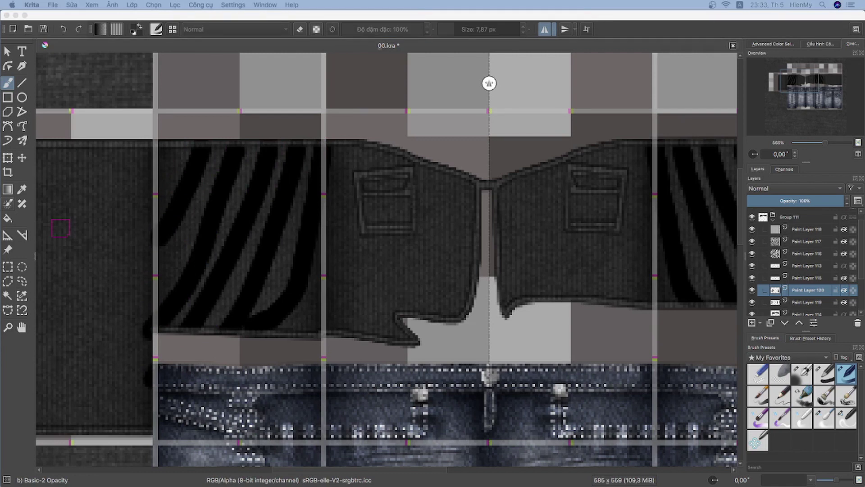
# Blur the dark stripes into soft creases with the Blender Blur brush.
pyautogui.press('/')
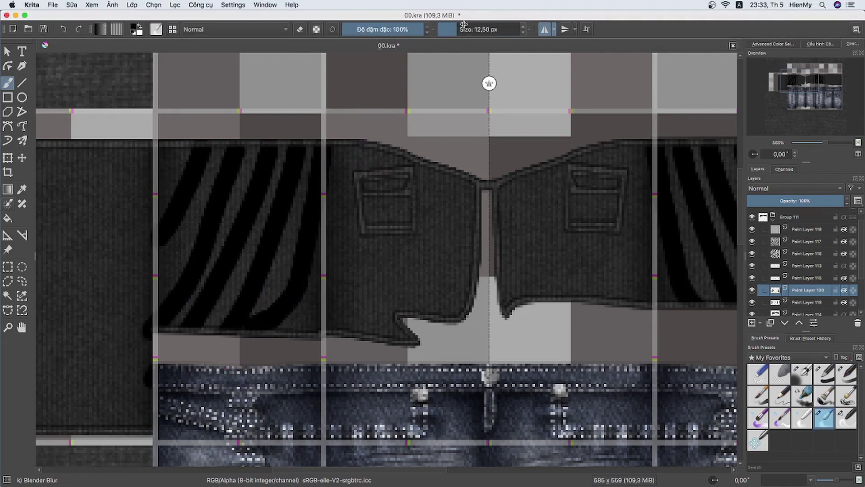
pyautogui.moveTo(301, 221); pyautogui.dragTo(270, 323)
pyautogui.moveTo(305, 280); pyautogui.dragTo(315, 210)
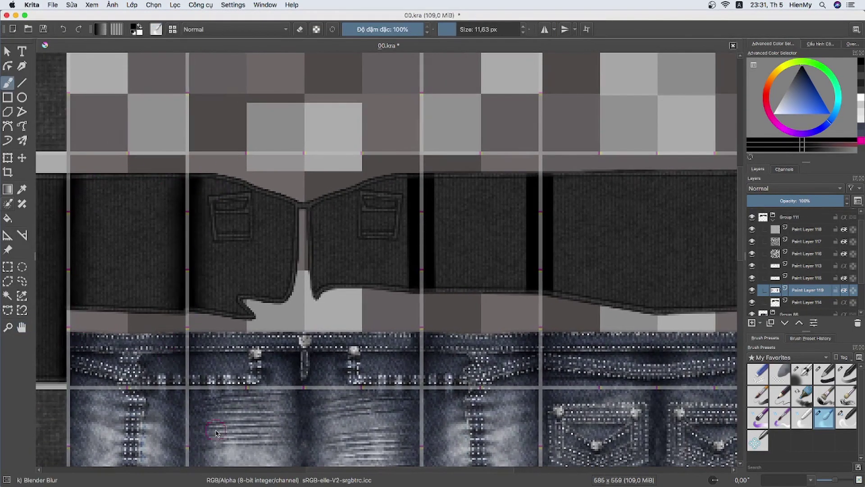
# Blur away the black seam stripes on the right belt panel and edge.
pyautogui.moveTo(412, 180)
pyautogui.mouseDown()
pyautogui.moveTo(412, 284)
pyautogui.moveTo(430, 289)
pyautogui.mouseUp()
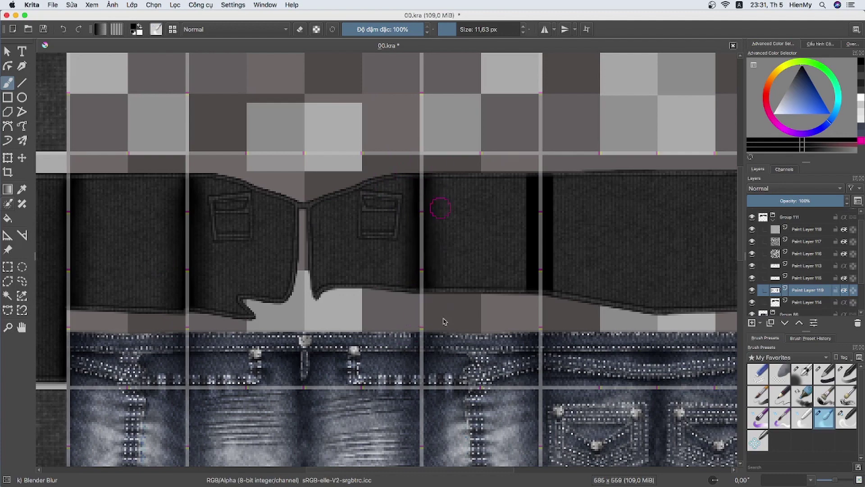
pyautogui.hscroll(10, 444, 321)
pyautogui.moveTo(232, 189)
pyautogui.mouseDown()
pyautogui.moveTo(233, 300)
pyautogui.moveTo(264, 189)
pyautogui.mouseUp()
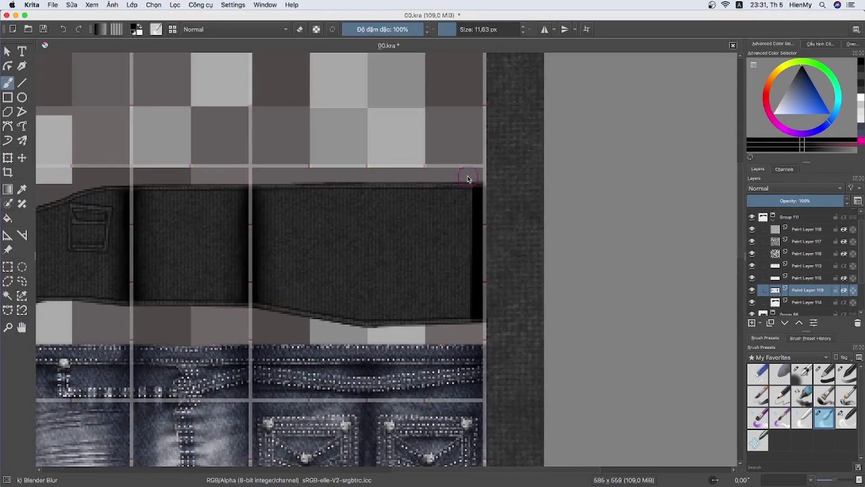
pyautogui.moveTo(473, 186); pyautogui.dragTo(474, 316)
pyautogui.moveTo(416, 237); pyautogui.dragTo(697, 231)
# Lower the current layer's opacity and add a new empty paint layer.
pyautogui.click(790, 201)
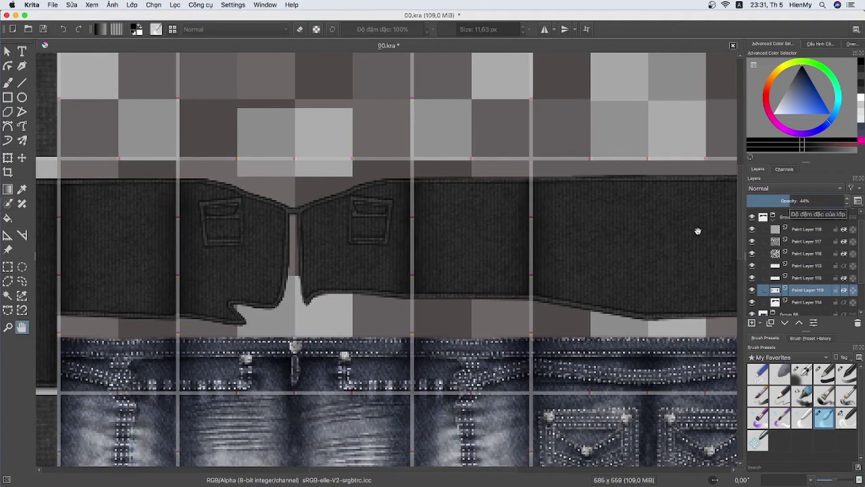
pyautogui.scroll(-2, 697, 230)
pyautogui.scroll(-2, 556, 177)
pyautogui.scroll(-1, 516, 267)
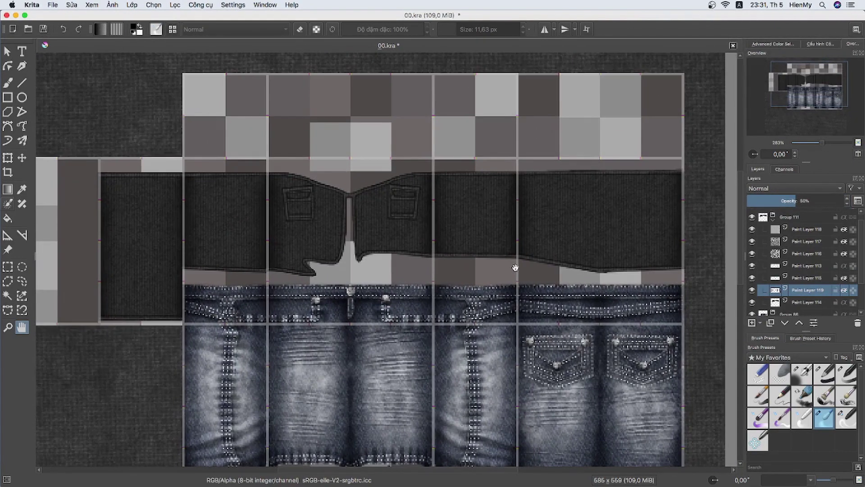
pyautogui.click(751, 323)
pyautogui.click(795, 189)
# Zoom to about 566% on the belt's centre with horizontal mirror mode on.
pyautogui.moveTo(822, 142); pyautogui.dragTo(831, 145)
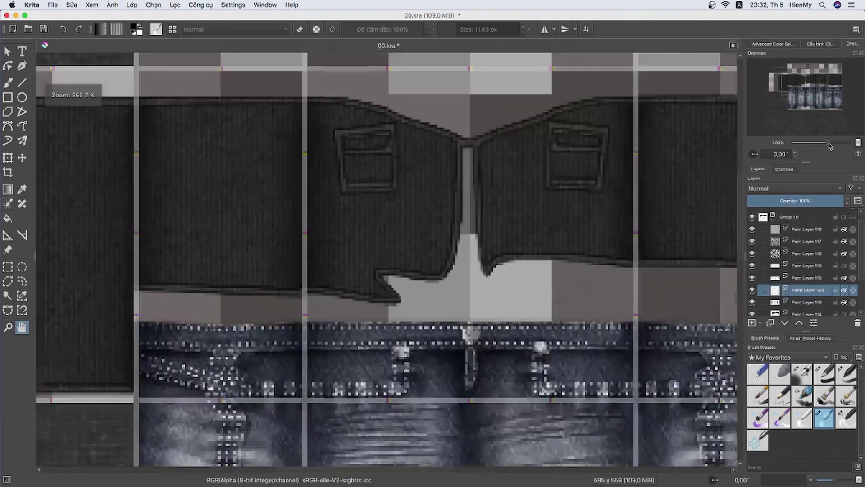
pyautogui.click(545, 29)
pyautogui.moveTo(469, 36); pyautogui.dragTo(434, 82)
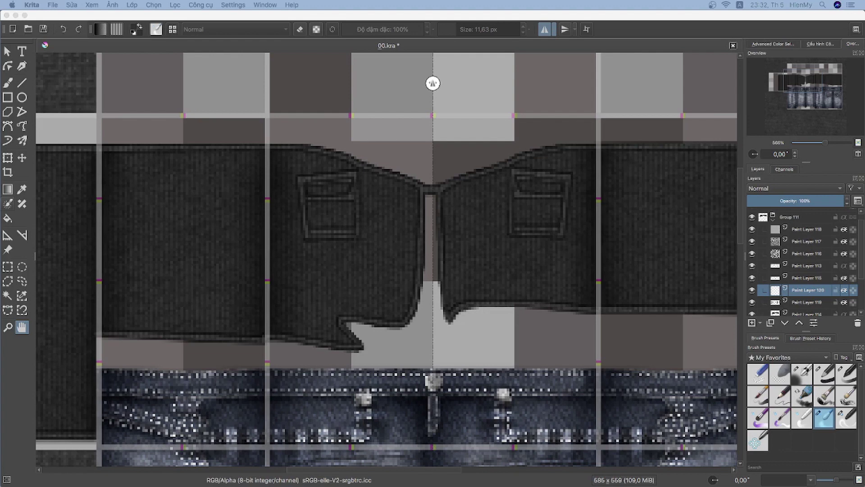
# Paint mirrored diagonal fold stripes on the belt with Basic-2 Opacity at 7.87 px.
pyautogui.moveTo(161, 182); pyautogui.dragTo(208, 187)
pyautogui.press('b')
pyautogui.press('/')
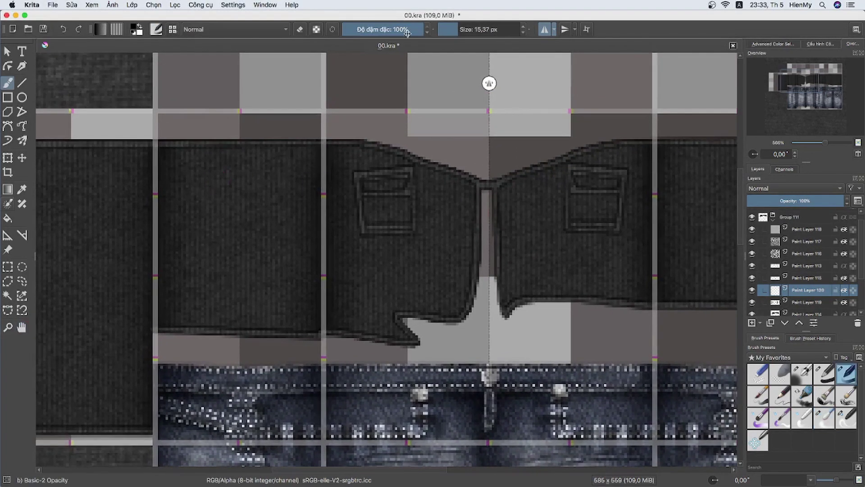
pyautogui.moveTo(459, 32); pyautogui.dragTo(454, 32)
pyautogui.moveTo(315, 149); pyautogui.dragTo(176, 324)
pyautogui.hotkey('ctrl', 'z')
pyautogui.moveTo(315, 149); pyautogui.dragTo(245, 329)
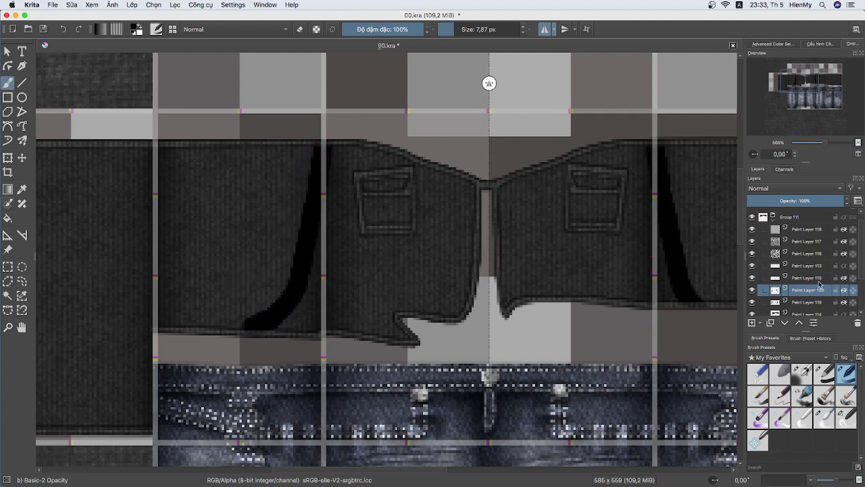
pyautogui.moveTo(300, 151); pyautogui.dragTo(217, 331)
pyautogui.moveTo(270, 144); pyautogui.dragTo(188, 270)
pyautogui.moveTo(244, 144); pyautogui.dragTo(157, 325)
pyautogui.moveTo(203, 148); pyautogui.dragTo(153, 279)
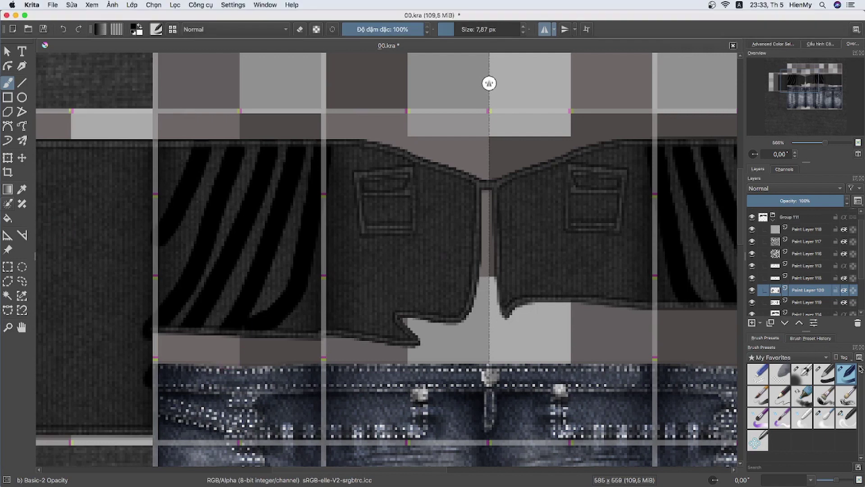
# Soften the left-panel fold stripes with a smaller Blender Blur brush.
pyautogui.click(824, 419)
pyautogui.press('[')
pyautogui.press('[')
pyautogui.press('[')
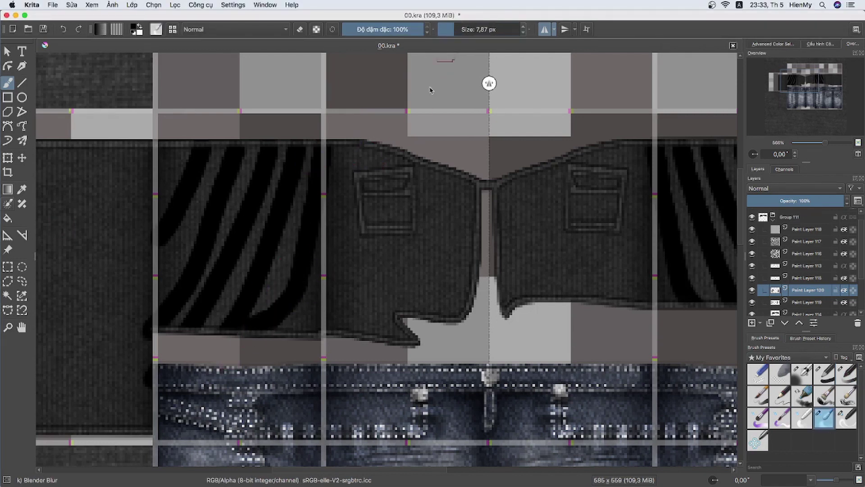
pyautogui.moveTo(289, 270); pyautogui.dragTo(270, 329)
pyautogui.moveTo(307, 257); pyautogui.dragTo(275, 338)
pyautogui.moveTo(302, 280); pyautogui.dragTo(253, 325)
pyautogui.moveTo(314, 199); pyautogui.dragTo(308, 148)
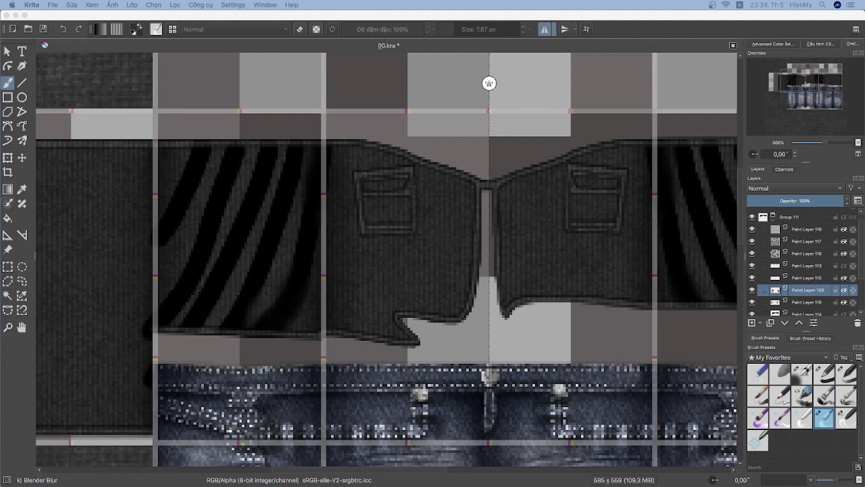
pyautogui.click(434, 354)
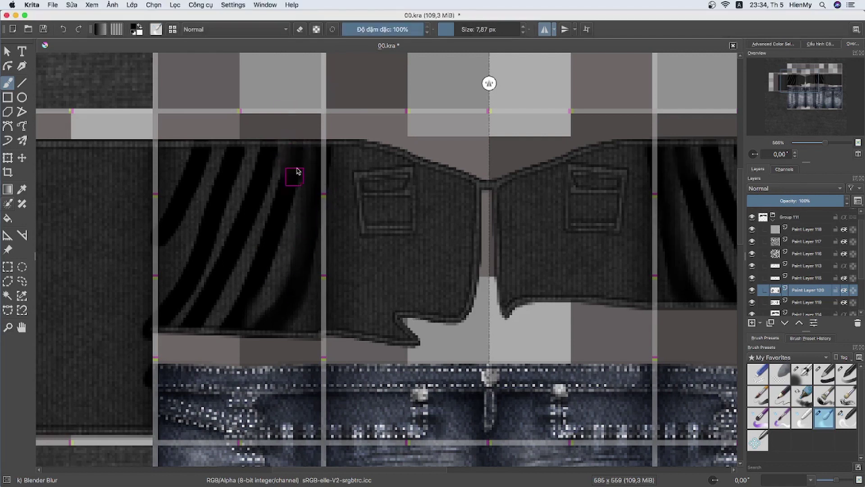
pyautogui.moveTo(233, 279)
pyautogui.mouseDown()
pyautogui.moveTo(246, 200)
pyautogui.moveTo(207, 207)
pyautogui.moveTo(180, 285)
pyautogui.moveTo(178, 189)
pyautogui.mouseUp()
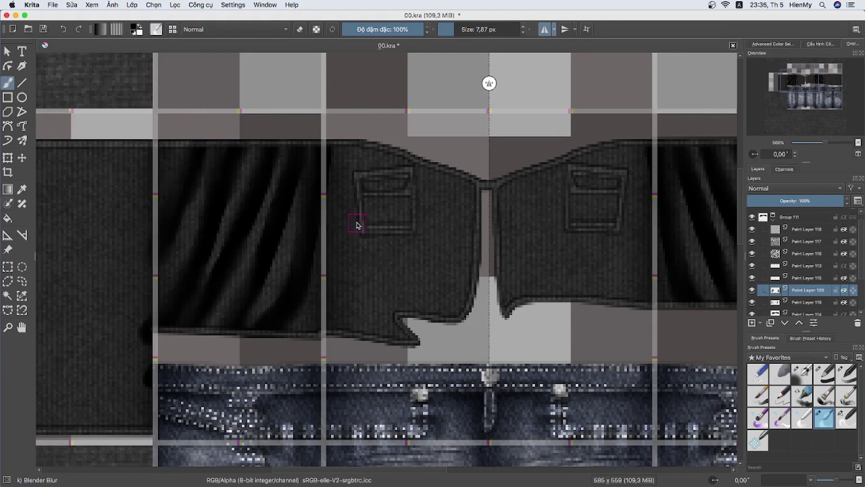
pyautogui.press('/')
pyautogui.moveTo(469, 29); pyautogui.dragTo(455, 29)
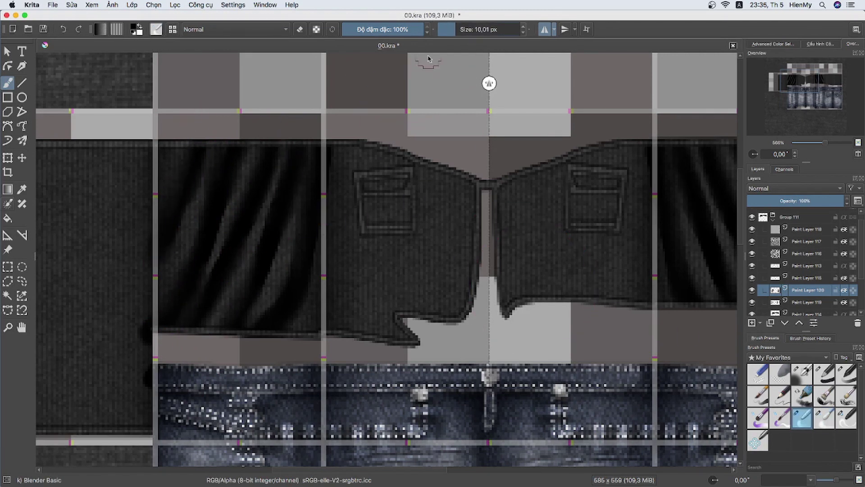
# Fade the folds with a weaker Eraser Soft, comparing before and after with undo/redo.
pyautogui.press('o')
pyautogui.press('o')
pyautogui.press('o')
pyautogui.press('[')
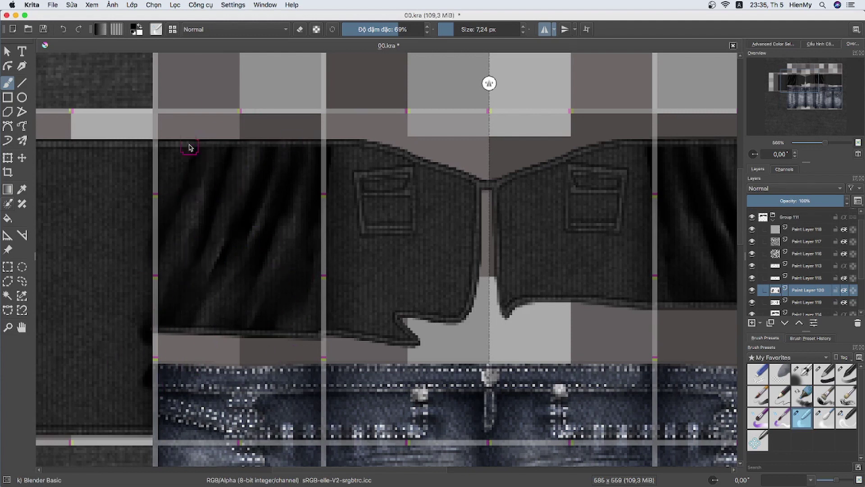
pyautogui.click(779, 368)
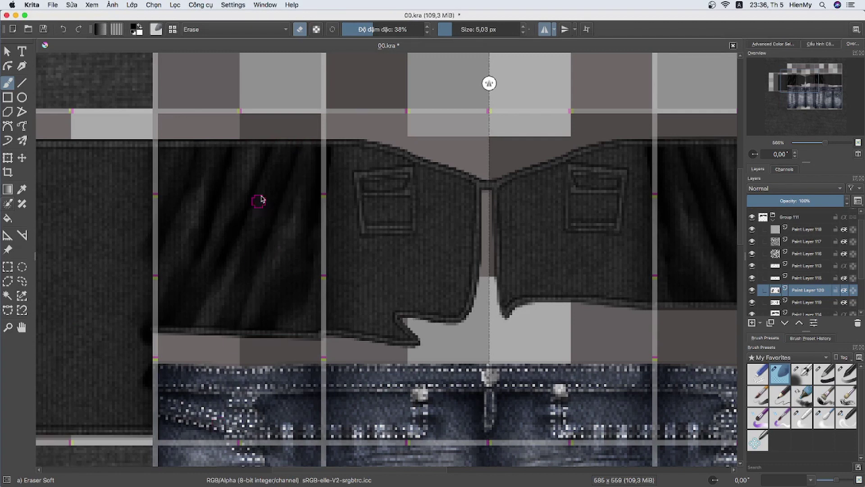
pyautogui.hotkey('ctrl', 'z')
pyautogui.hotkey('ctrl', 'z')
pyautogui.hotkey('ctrl', 'shift', 'z')
pyautogui.hotkey('ctrl', 'z')
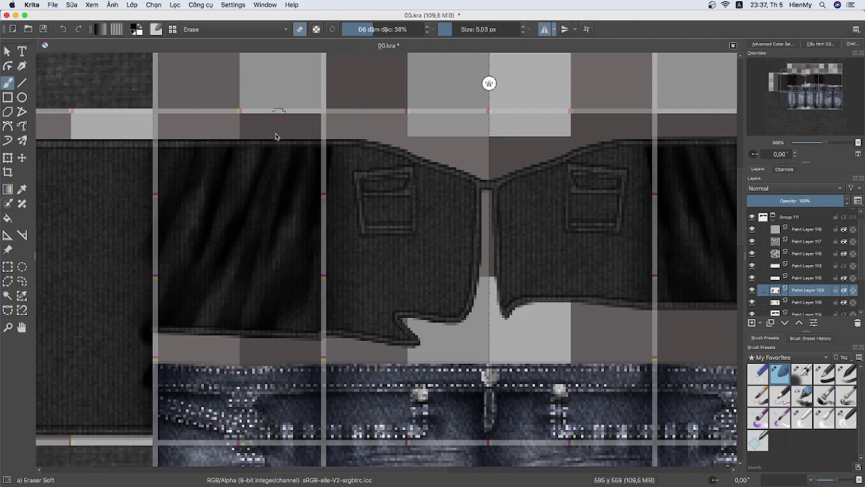
pyautogui.hotkey('ctrl', 'shift', 'z')
# Blend the creases further using Blender Basic and a slightly stronger Airbrush Soft.
pyautogui.press('/')
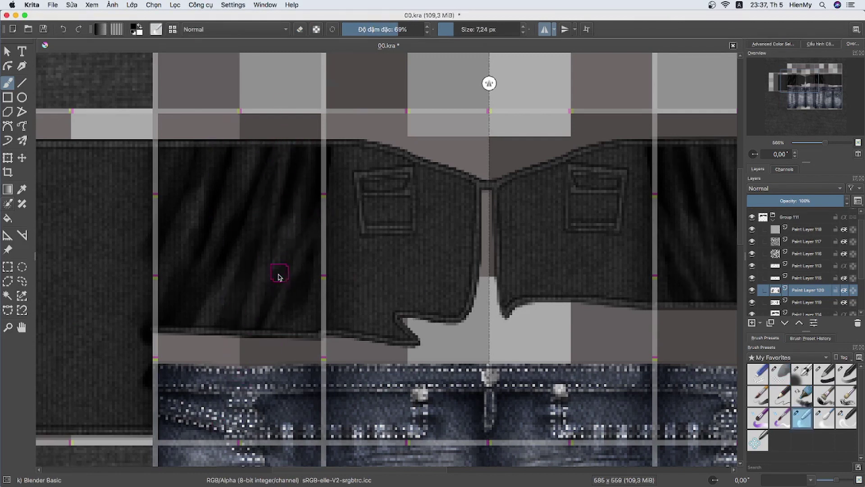
pyautogui.press('/')
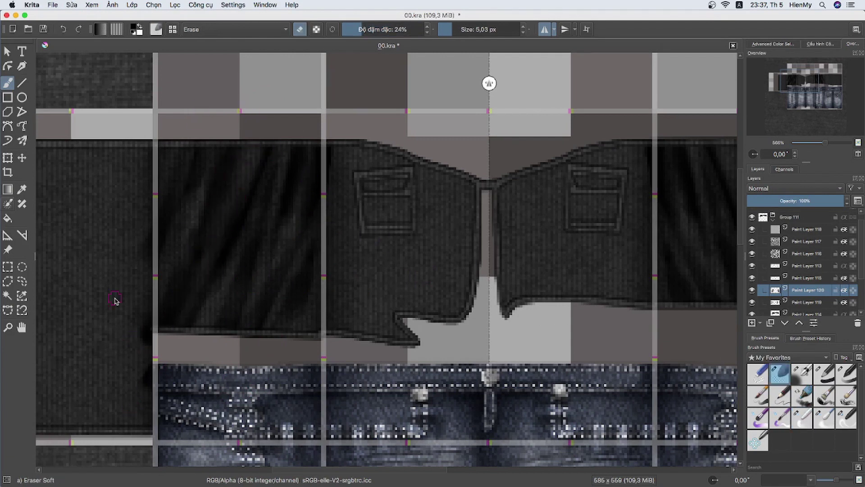
pyautogui.press('/')
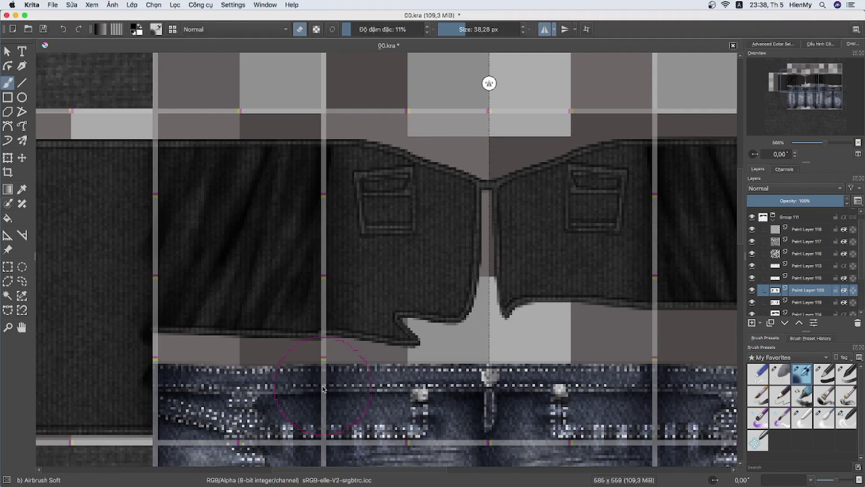
pyautogui.hotkey('ctrl', 'r')
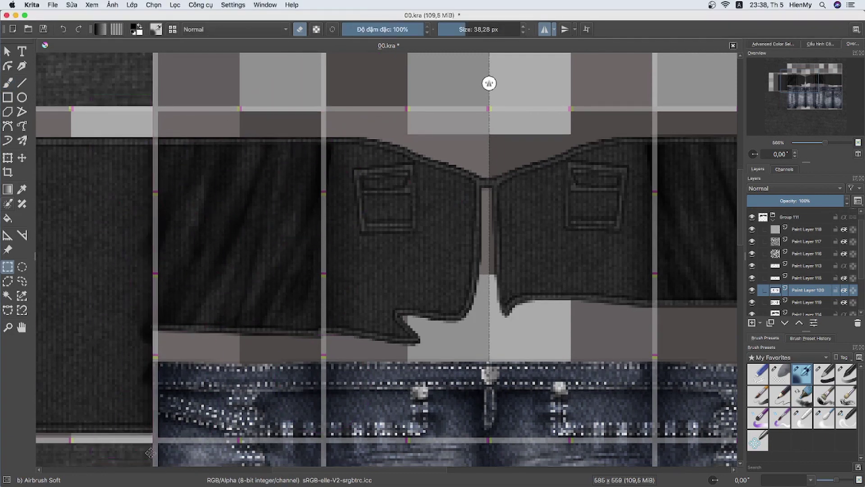
pyautogui.moveTo(138, 333); pyautogui.dragTo(59, 356)
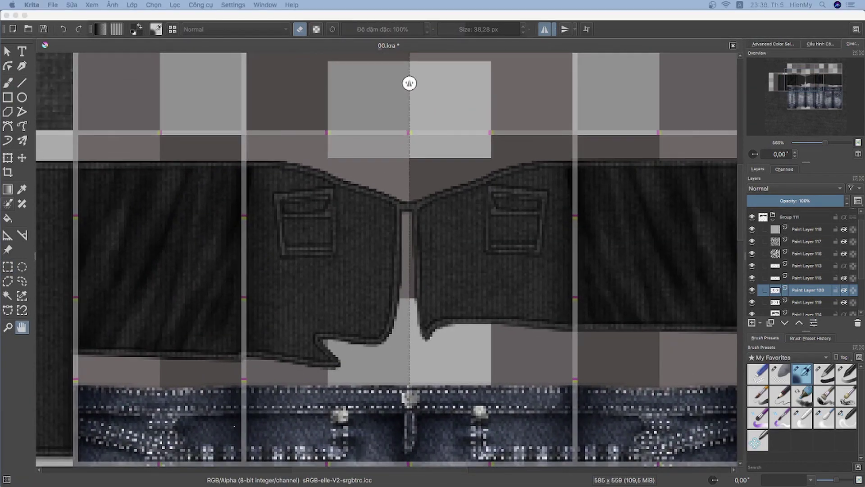
pyautogui.moveTo(228, 112); pyautogui.dragTo(313, 97)
pyautogui.press('b')
pyautogui.press('o')
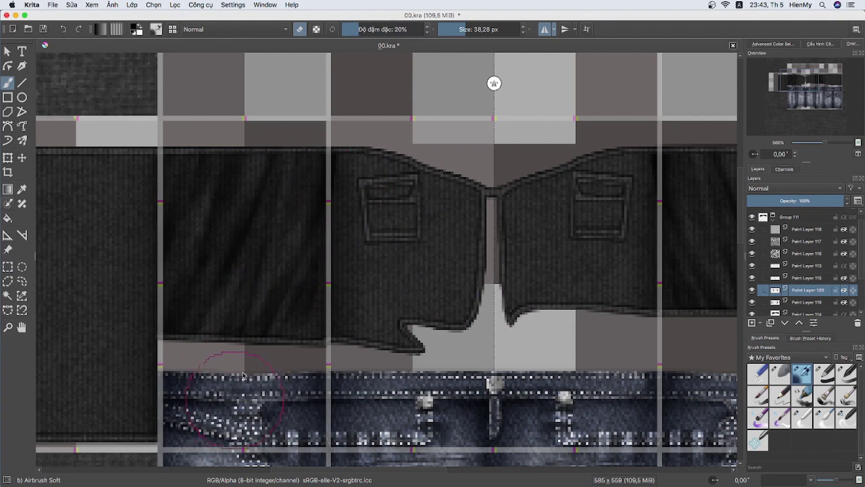
pyautogui.moveTo(442, 232); pyautogui.dragTo(345, 251)
pyautogui.press('/')
# Paint mirrored dark vertical fold stripes on both pocket flaps with Basic-2 Opacity.
pyautogui.press('b')
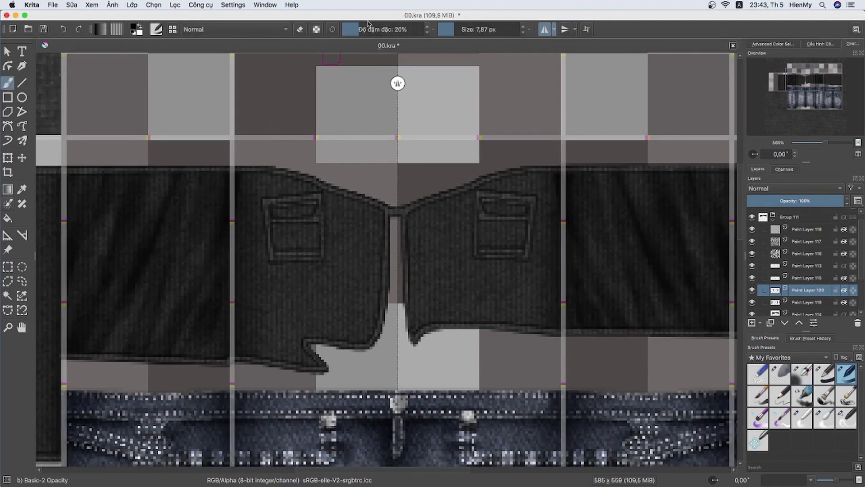
pyautogui.moveTo(250, 178); pyautogui.dragTo(224, 358)
pyautogui.hotkey('ctrl', 'z')
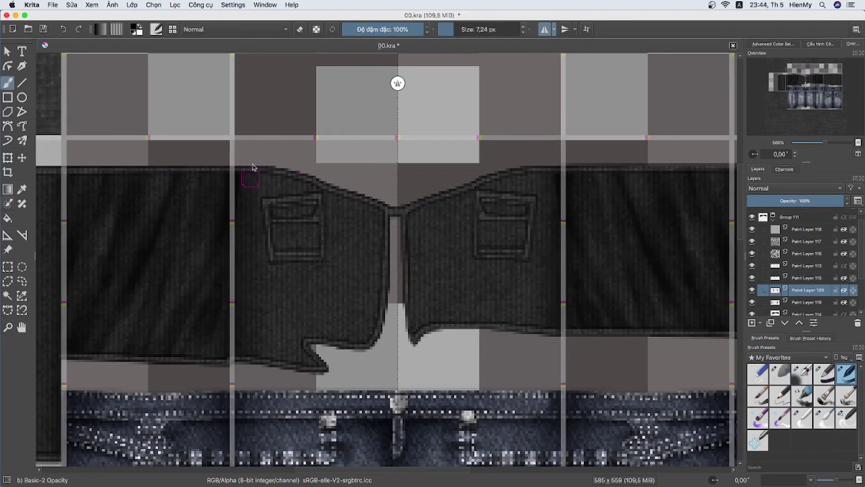
pyautogui.moveTo(253, 175); pyautogui.dragTo(254, 355)
pyautogui.moveTo(273, 260); pyautogui.dragTo(273, 360)
pyautogui.moveTo(310, 260); pyautogui.dragTo(310, 364)
pyautogui.moveTo(344, 195); pyautogui.dragTo(346, 337)
pyautogui.moveTo(378, 200); pyautogui.dragTo(378, 342)
pyautogui.moveTo(280, 178); pyautogui.dragTo(286, 196)
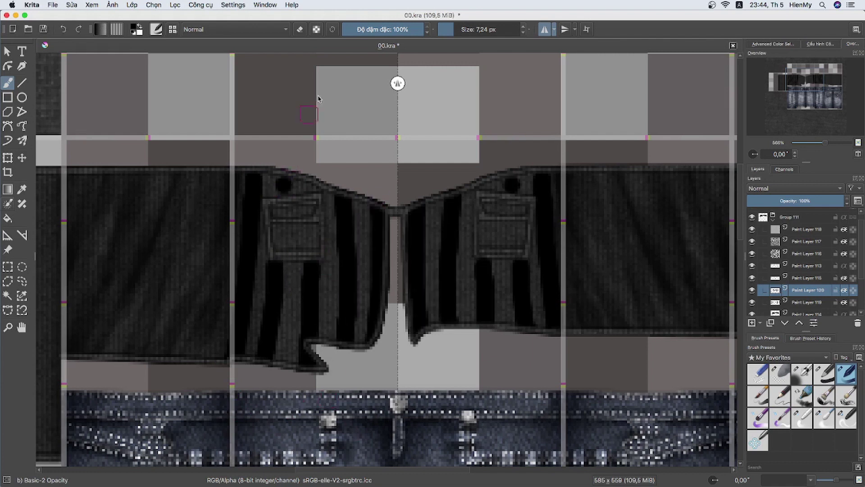
# Soften the flap stripes with Blender Blur, then reshape the folds with Blender Basic.
pyautogui.click(824, 418)
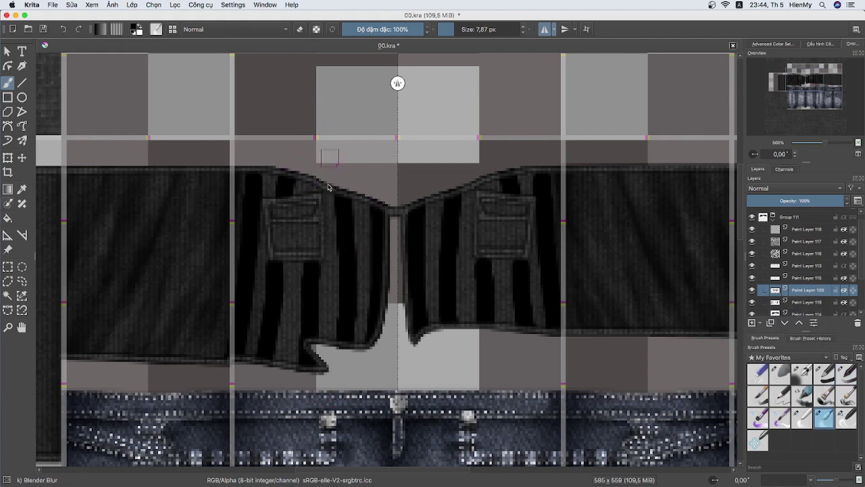
pyautogui.moveTo(281, 293); pyautogui.dragTo(281, 360)
pyautogui.moveTo(286, 210); pyautogui.dragTo(281, 187)
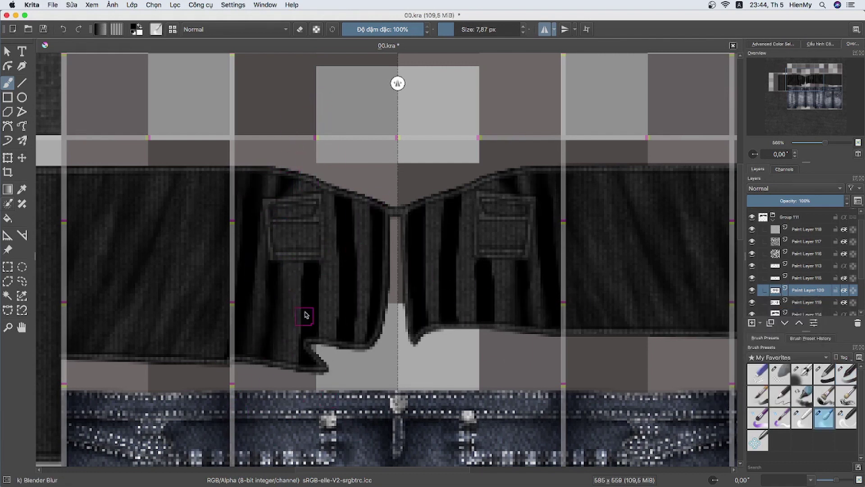
pyautogui.moveTo(305, 315); pyautogui.dragTo(311, 361)
pyautogui.moveTo(316, 261)
pyautogui.mouseDown()
pyautogui.moveTo(333, 198)
pyautogui.moveTo(359, 247)
pyautogui.moveTo(354, 299)
pyautogui.mouseUp()
pyautogui.moveTo(368, 205); pyautogui.dragTo(368, 284)
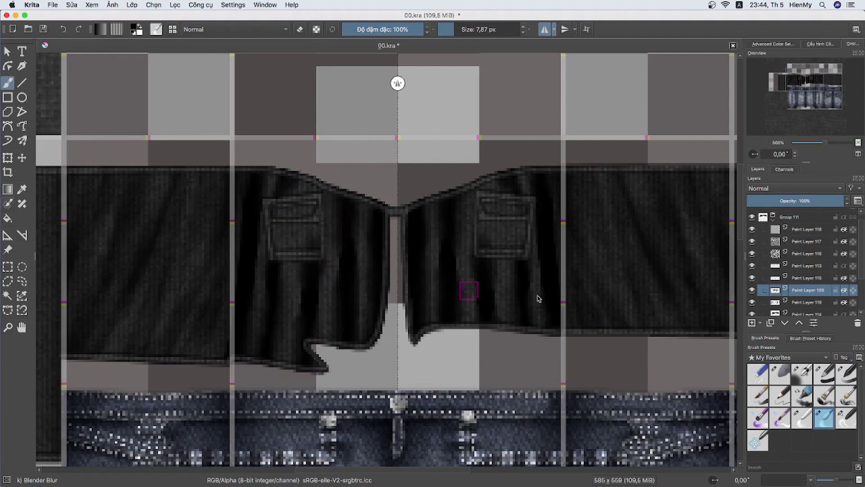
pyautogui.click(803, 419)
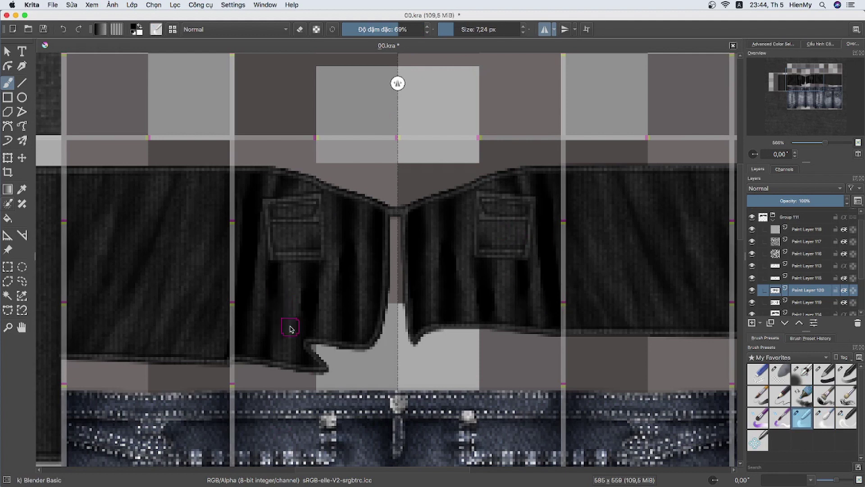
pyautogui.moveTo(290, 325)
pyautogui.mouseDown()
pyautogui.moveTo(297, 262)
pyautogui.moveTo(334, 321)
pyautogui.mouseUp()
pyautogui.moveTo(335, 224); pyautogui.dragTo(335, 266)
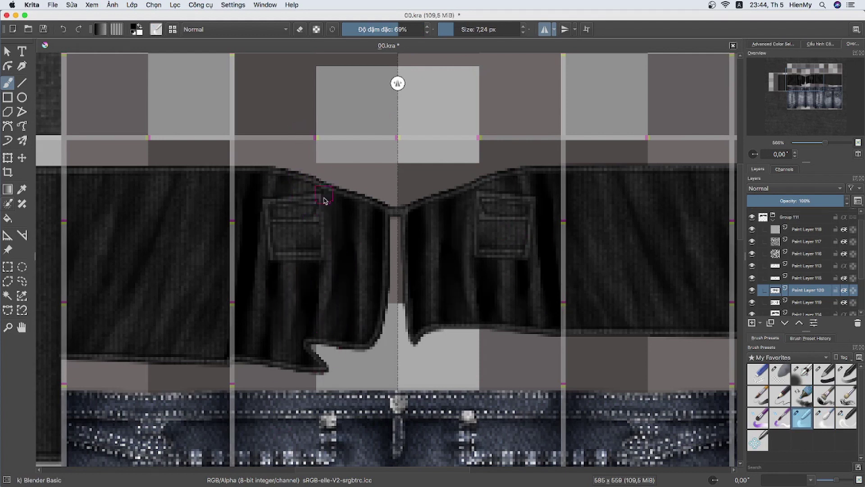
pyautogui.moveTo(327, 207)
pyautogui.mouseDown()
pyautogui.moveTo(330, 266)
pyautogui.moveTo(356, 336)
pyautogui.mouseUp()
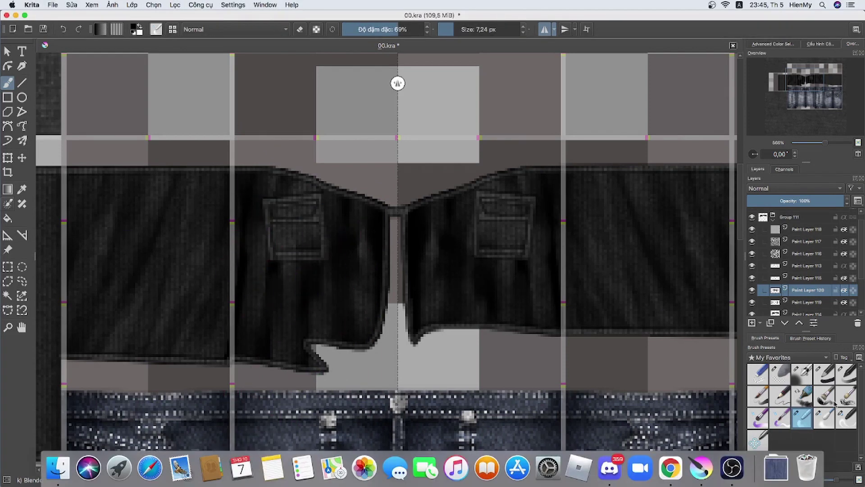
# Lightly erase the flap's top edge with Eraser Soft, turn off mirroring, and set the airbrush opacity to 25%.
pyautogui.press('e')
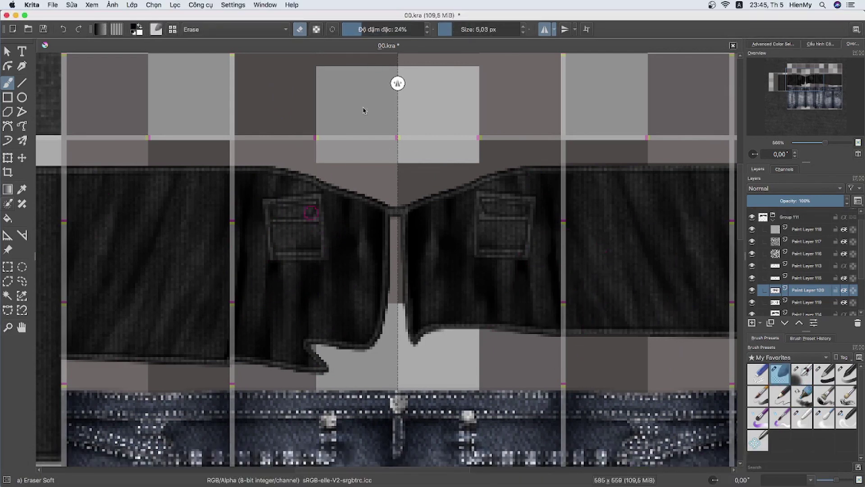
pyautogui.press(']')
pyautogui.moveTo(261, 228); pyautogui.dragTo(278, 151)
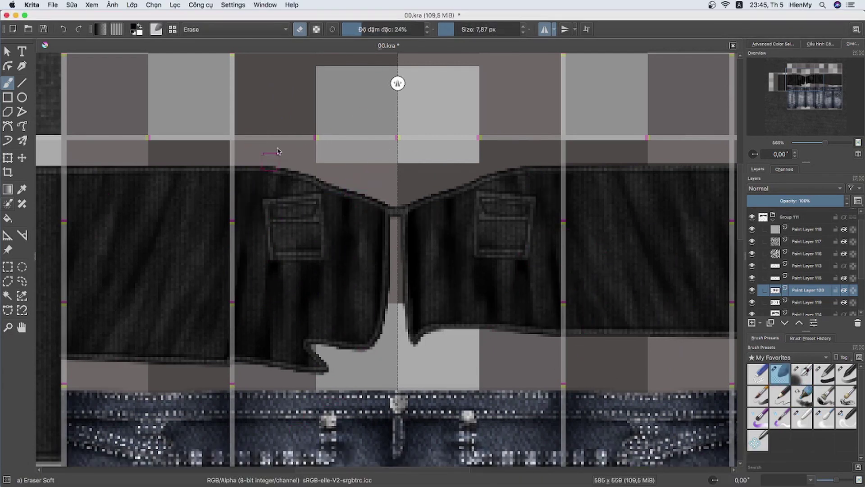
pyautogui.press('e')
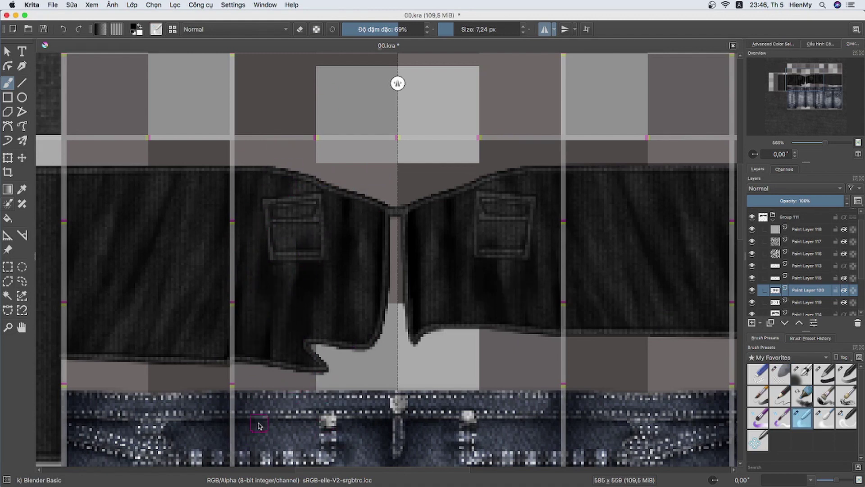
pyautogui.press('/')
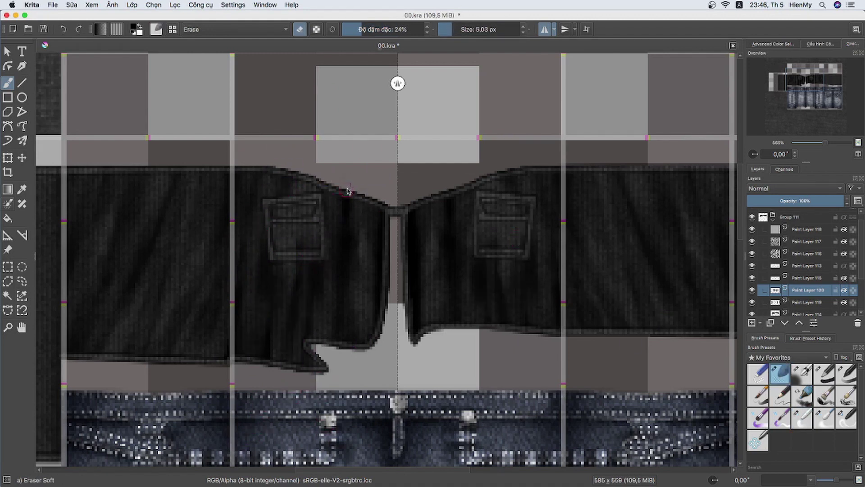
pyautogui.click(804, 372)
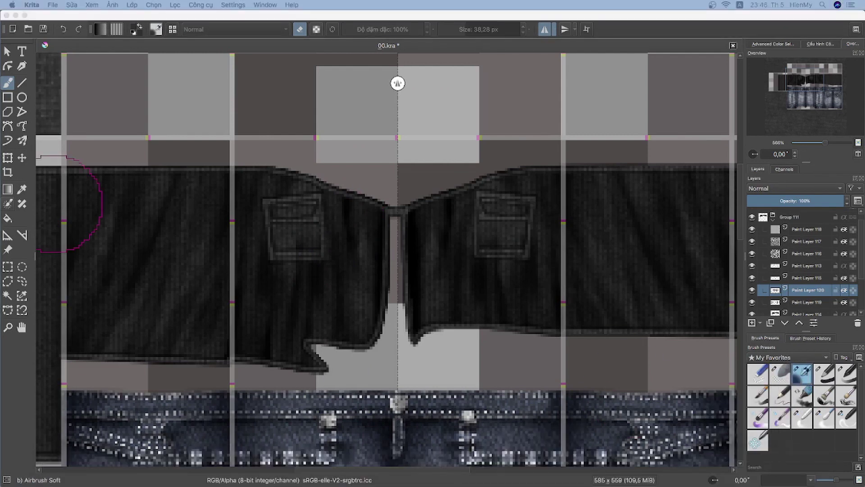
pyautogui.press('/')
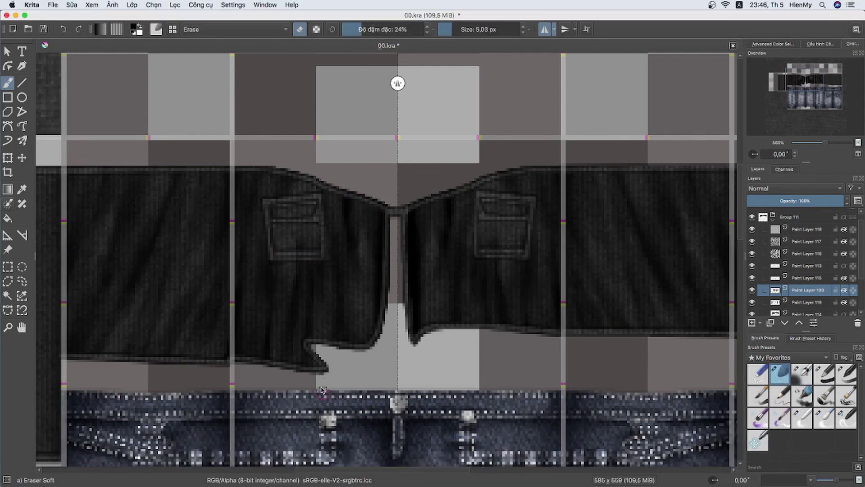
pyautogui.press('m')
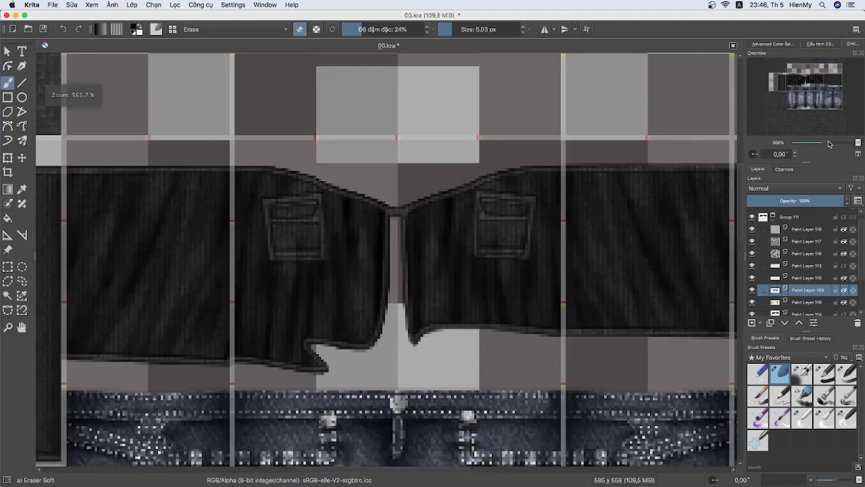
pyautogui.press('/')
pyautogui.press('i')
pyautogui.press('i')
pyautogui.press('i')
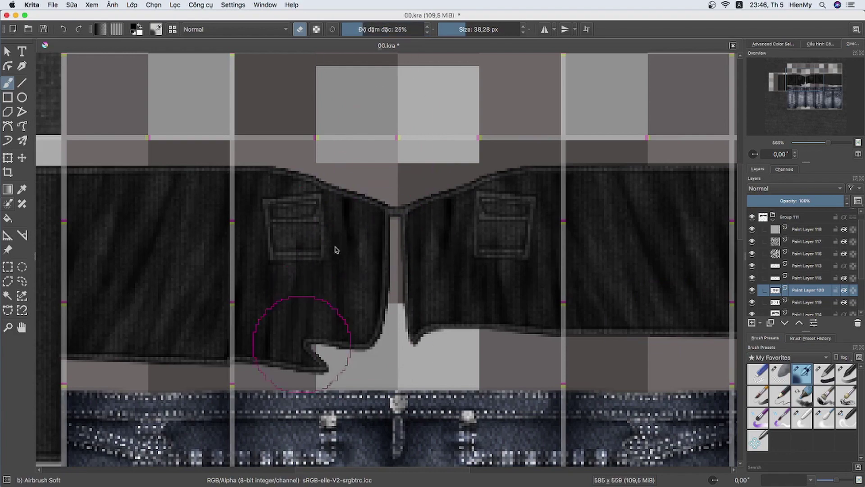
pyautogui.press('/')
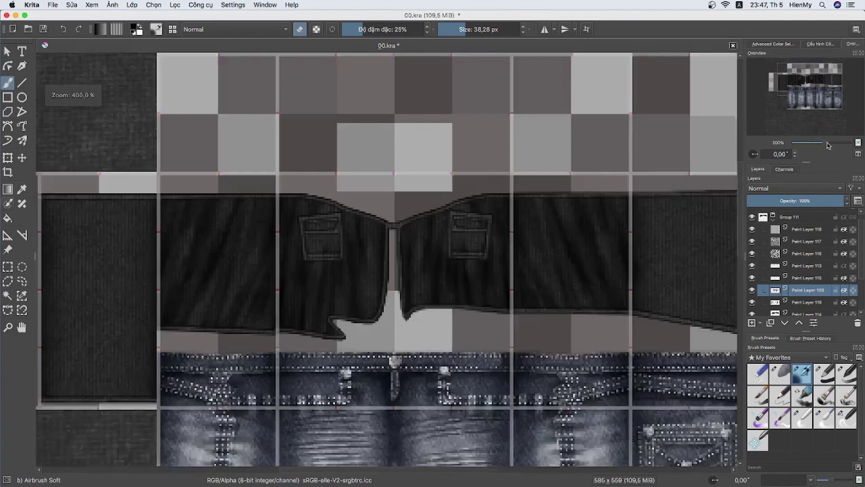
pyautogui.scroll(3, 566, 196)
pyautogui.press('i')
pyautogui.press('i')
pyautogui.press('i')
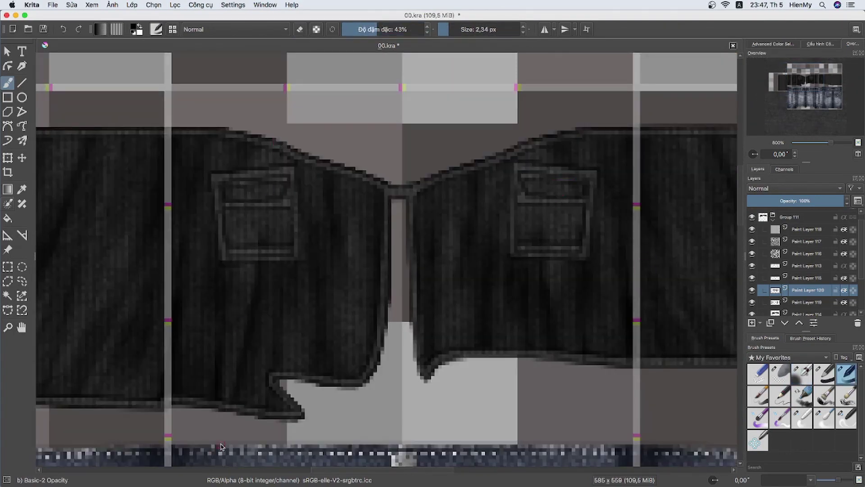
pyautogui.press('[')
pyautogui.press('[')
pyautogui.press('[')
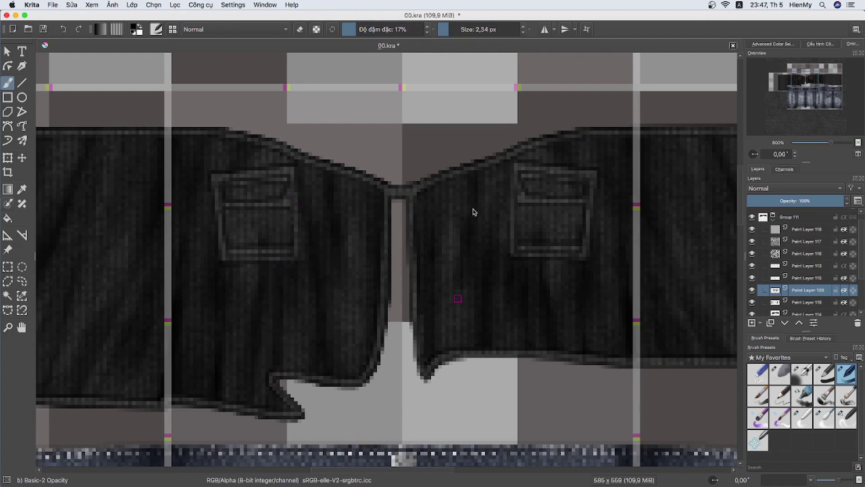
pyautogui.press('e')
pyautogui.hscroll(5, 383, 338)
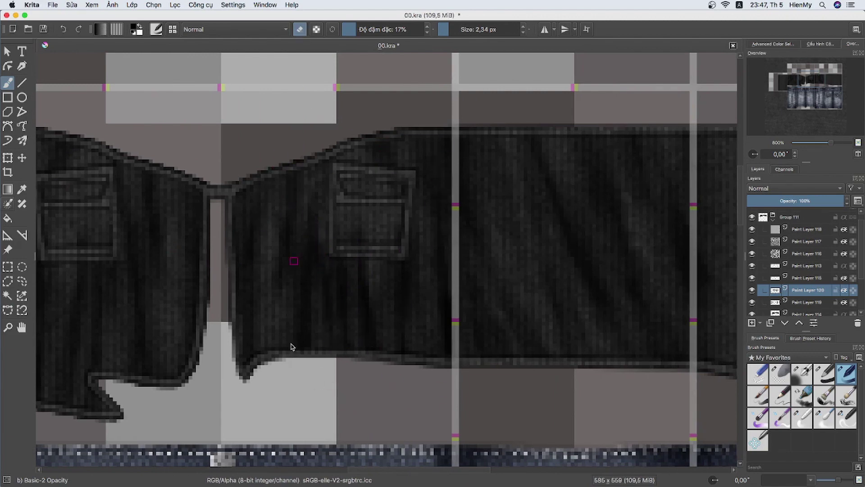
pyautogui.hscroll(-10, 316, 212)
pyautogui.press('e')
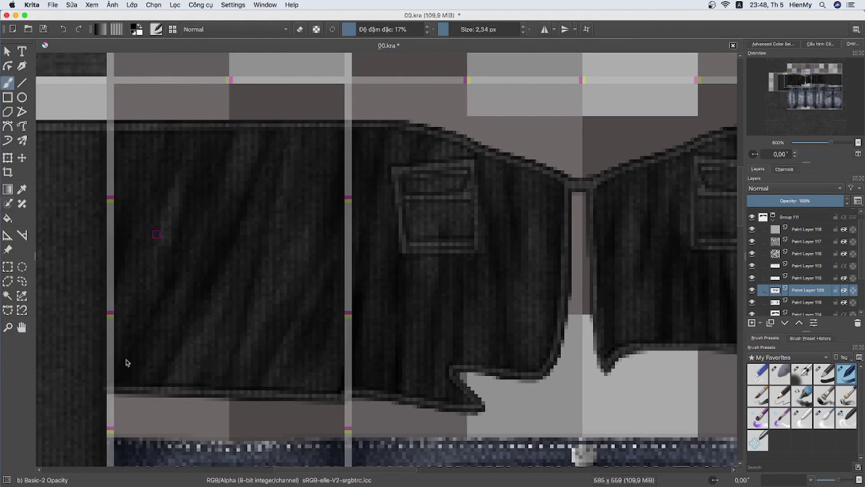
pyautogui.hscroll(8, 270, 293)
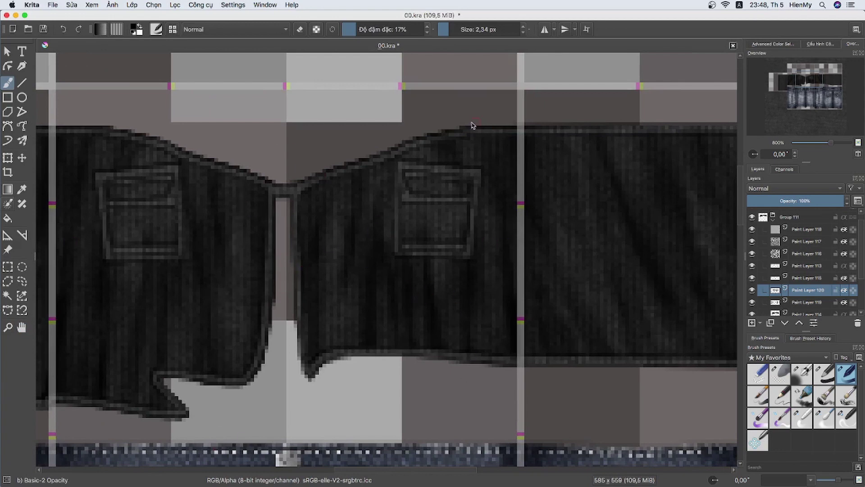
pyautogui.scroll(-3, 465, 213)
pyautogui.scroll(2, 539, 248)
pyautogui.scroll(2, 277, 363)
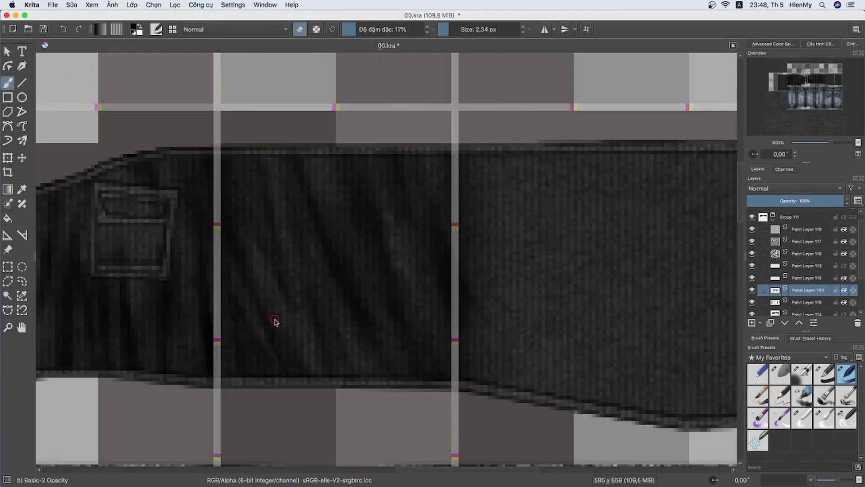
pyautogui.press('e')
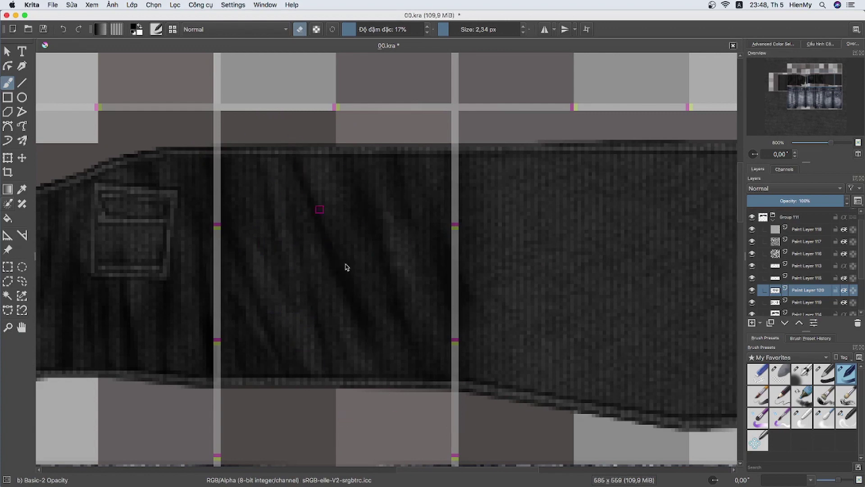
pyautogui.scroll(-2, 346, 267)
pyautogui.scroll(-2, 346, 267)
pyautogui.scroll(4, 440, 180)
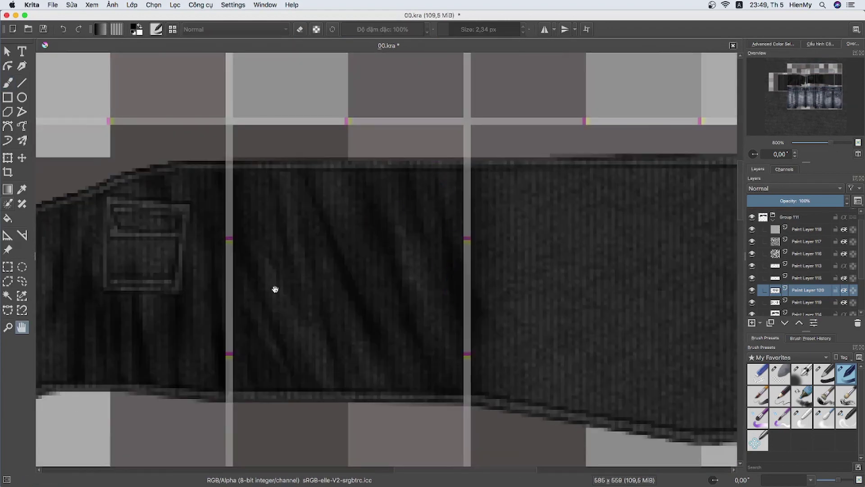
pyautogui.moveTo(275, 289); pyautogui.dragTo(324, 281)
pyautogui.hscroll(-5, 363, 332)
pyautogui.press('e')
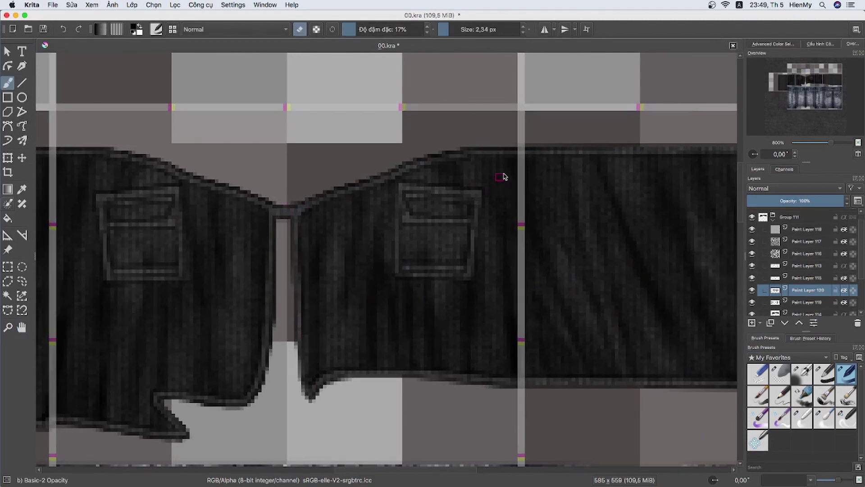
pyautogui.scroll(-2, 583, 212)
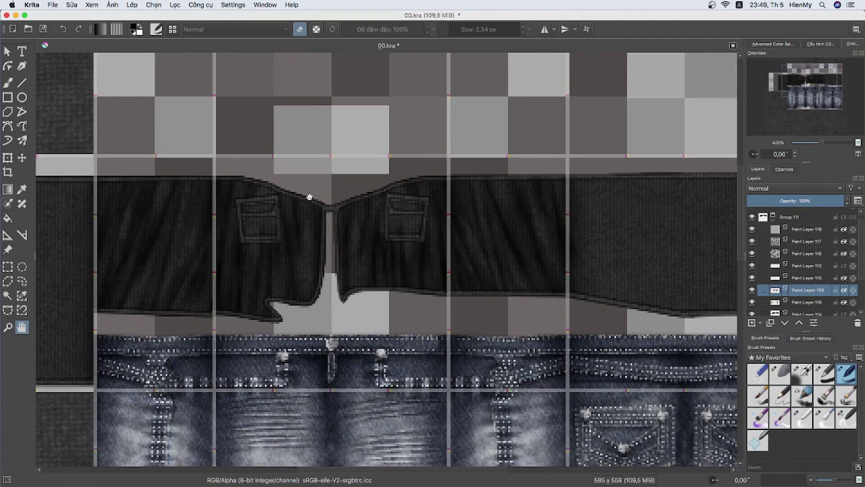
pyautogui.moveTo(309, 193); pyautogui.dragTo(568, 176)
pyautogui.scroll(2, 377, 261)
# Paint six dark diagonal fold stripes across the belt's left panel.
pyautogui.scroll(-1, 361, 218)
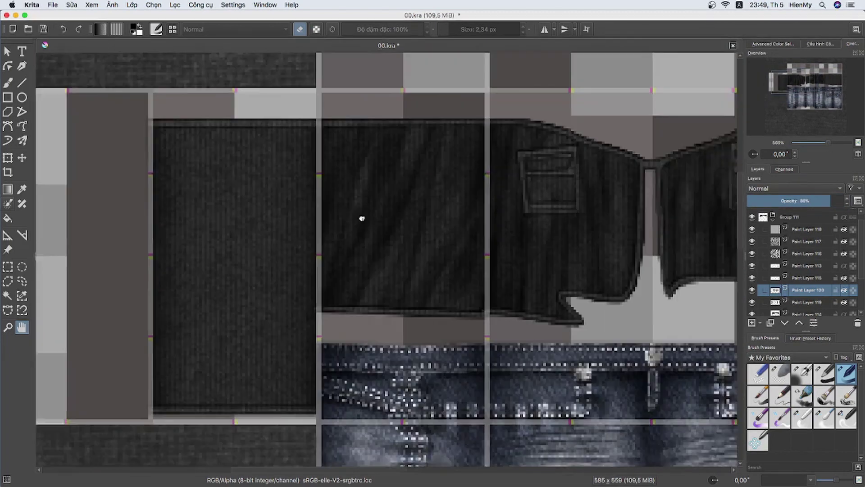
pyautogui.click(847, 373)
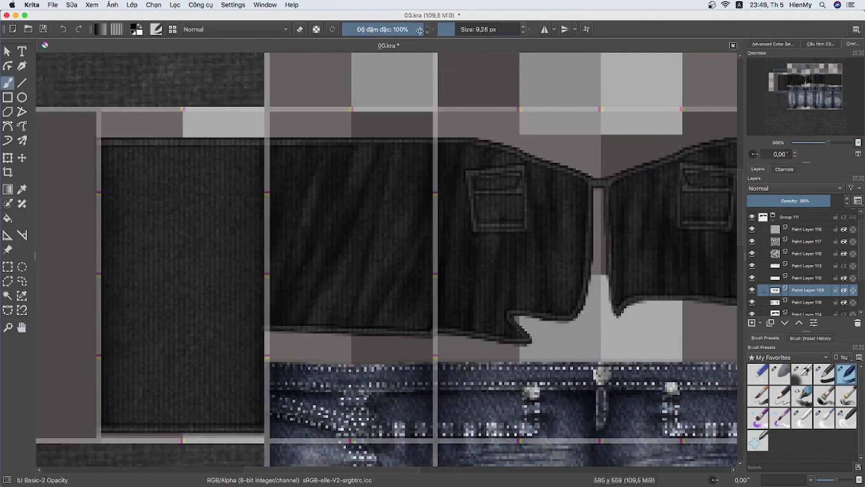
pyautogui.moveTo(278, 140); pyautogui.dragTo(209, 429)
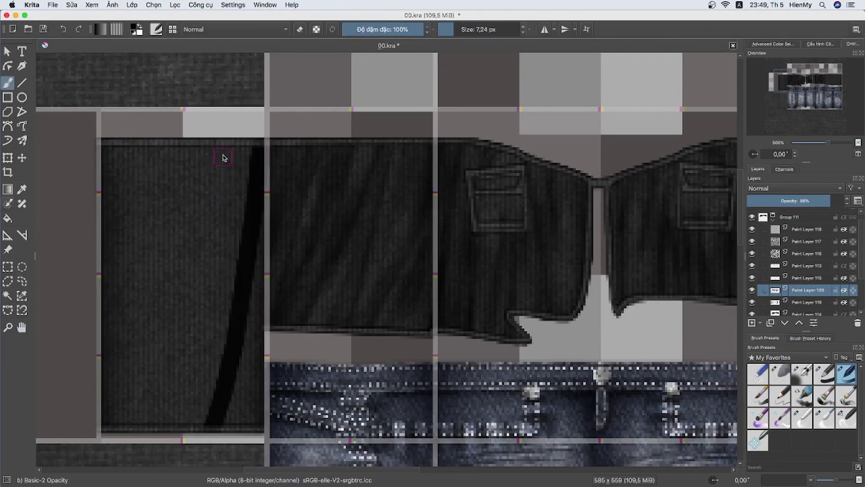
pyautogui.moveTo(228, 145); pyautogui.dragTo(169, 426)
pyautogui.moveTo(191, 144); pyautogui.dragTo(149, 426)
pyautogui.moveTo(151, 144)
pyautogui.mouseDown()
pyautogui.moveTo(126, 428)
pyautogui.moveTo(105, 365)
pyautogui.mouseUp()
pyautogui.moveTo(132, 143); pyautogui.dragTo(110, 428)
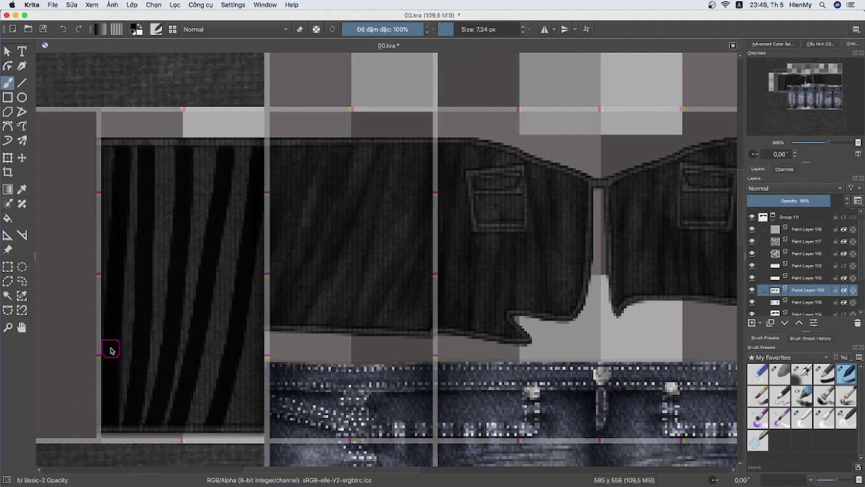
pyautogui.moveTo(265, 302); pyautogui.dragTo(243, 432)
# Blur and smudge the left panel's dark stripes with Blender Blur.
pyautogui.press('/')
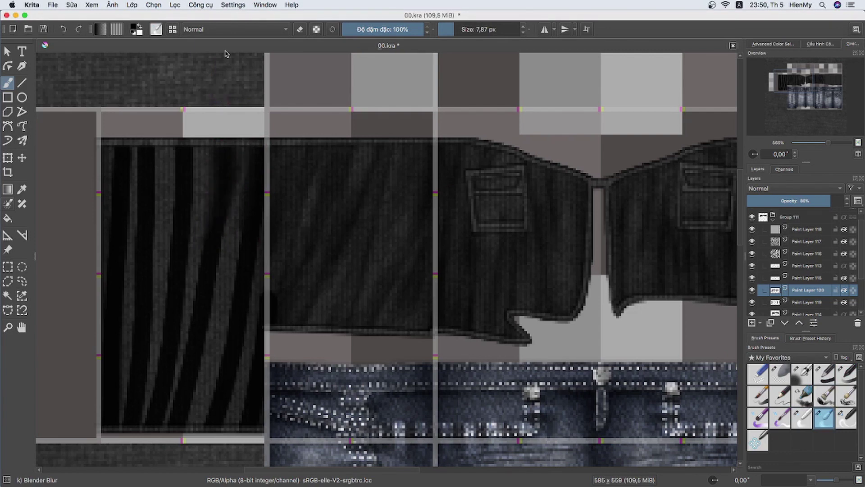
pyautogui.moveTo(238, 325)
pyautogui.mouseDown()
pyautogui.moveTo(227, 354)
pyautogui.moveTo(221, 428)
pyautogui.mouseUp()
pyautogui.moveTo(212, 194); pyautogui.dragTo(193, 386)
pyautogui.moveTo(191, 149)
pyautogui.mouseDown()
pyautogui.moveTo(193, 192)
pyautogui.moveTo(145, 415)
pyautogui.mouseUp()
pyautogui.moveTo(137, 258)
pyautogui.mouseDown()
pyautogui.moveTo(138, 192)
pyautogui.moveTo(163, 216)
pyautogui.moveTo(130, 152)
pyautogui.mouseUp()
# Blend the remaining stripes into soft folds with Blender Basic.
pyautogui.click(801, 417)
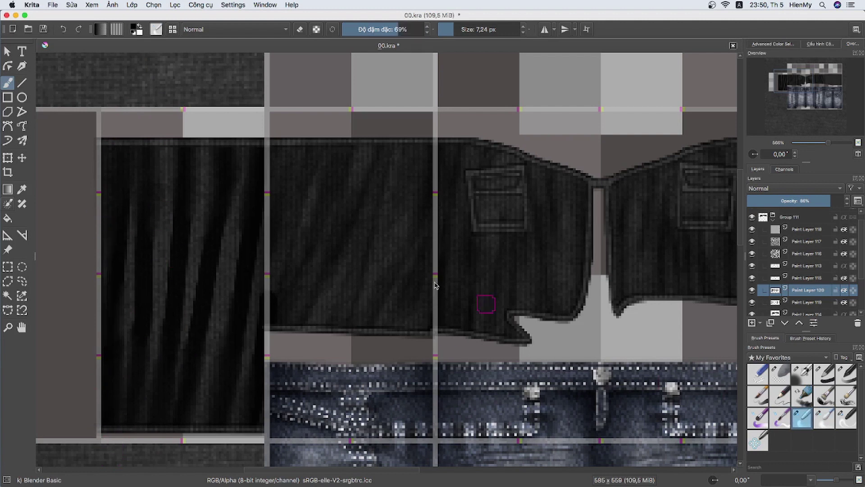
pyautogui.moveTo(243, 271); pyautogui.dragTo(222, 329)
pyautogui.moveTo(235, 212); pyautogui.dragTo(225, 335)
pyautogui.moveTo(234, 279); pyautogui.dragTo(205, 341)
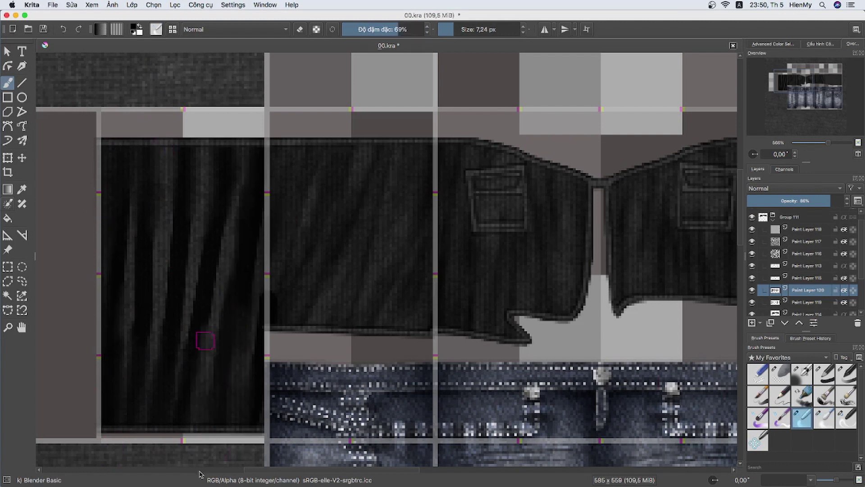
pyautogui.moveTo(208, 225)
pyautogui.mouseDown()
pyautogui.moveTo(226, 196)
pyautogui.moveTo(172, 410)
pyautogui.moveTo(207, 324)
pyautogui.moveTo(214, 227)
pyautogui.moveTo(220, 318)
pyautogui.moveTo(208, 386)
pyautogui.mouseUp()
pyautogui.moveTo(181, 293); pyautogui.dragTo(191, 203)
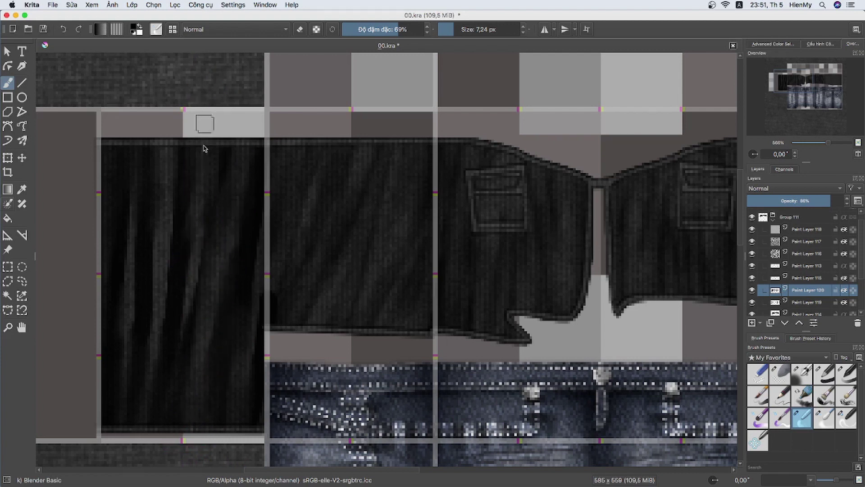
pyautogui.moveTo(170, 148)
pyautogui.mouseDown()
pyautogui.moveTo(183, 290)
pyautogui.moveTo(151, 253)
pyautogui.mouseUp()
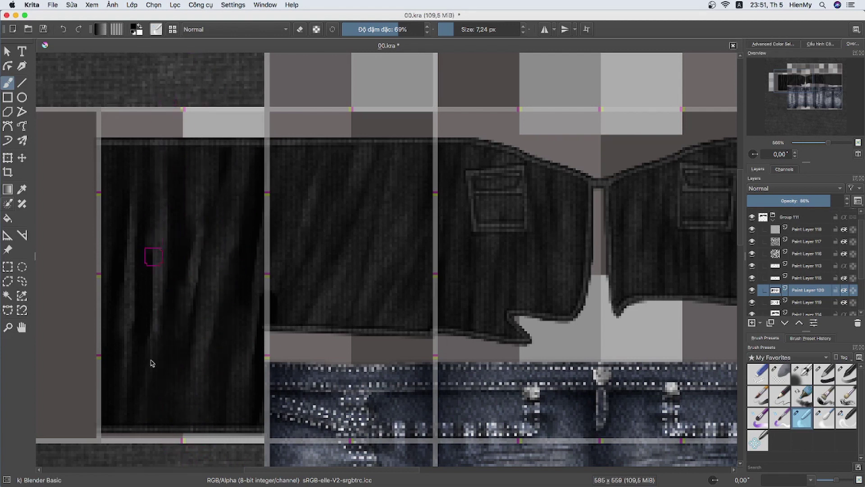
pyautogui.moveTo(151, 361); pyautogui.dragTo(141, 199)
pyautogui.press('/')
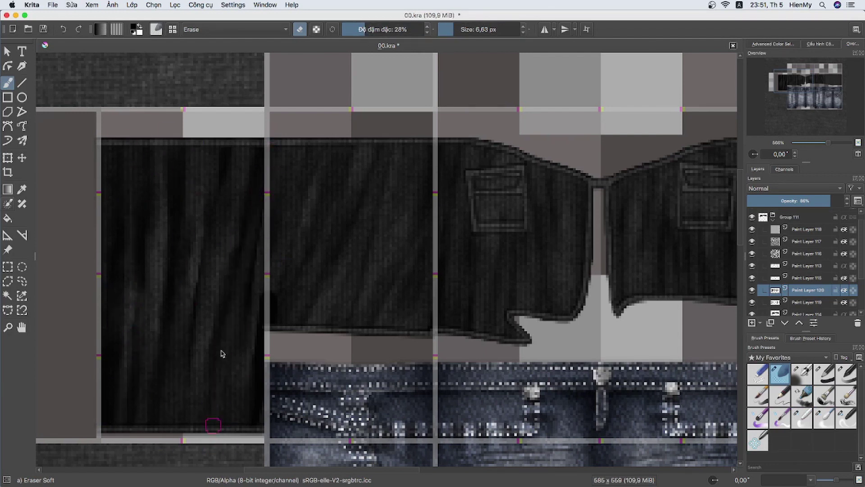
# Fade the left panel's stripe marks with Eraser Soft at 40% opacity, then pan toward the belt's left end.
pyautogui.press('/')
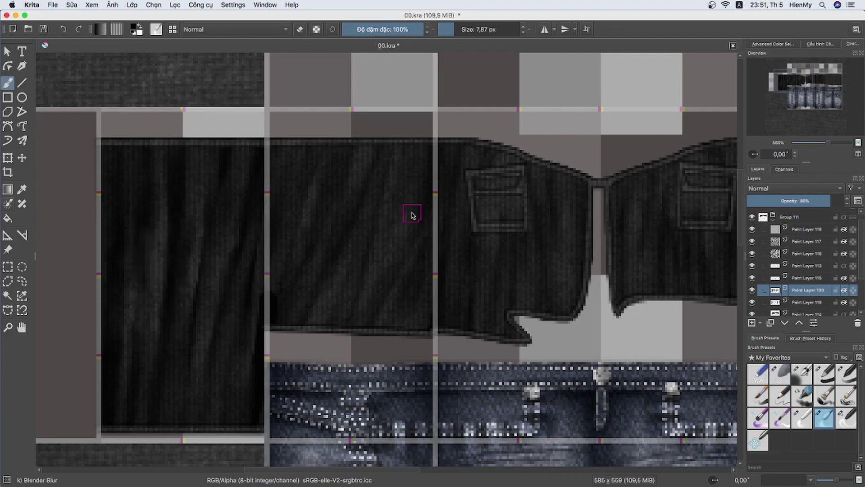
pyautogui.press('/')
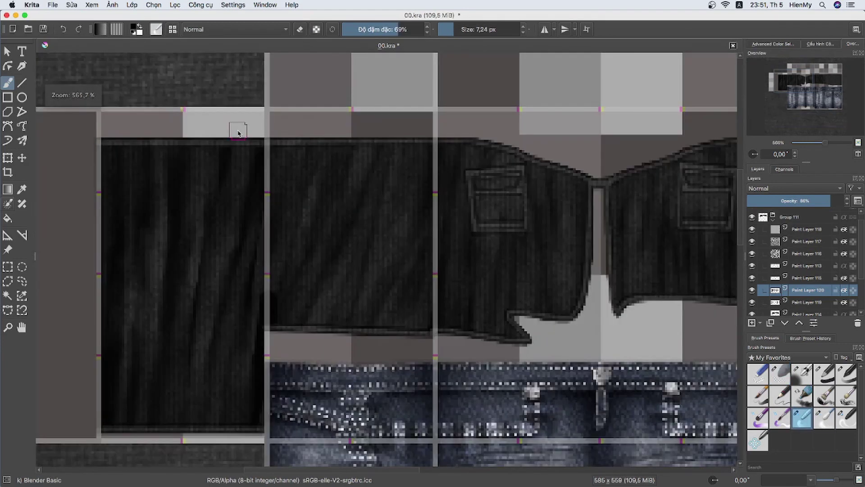
pyautogui.press('/')
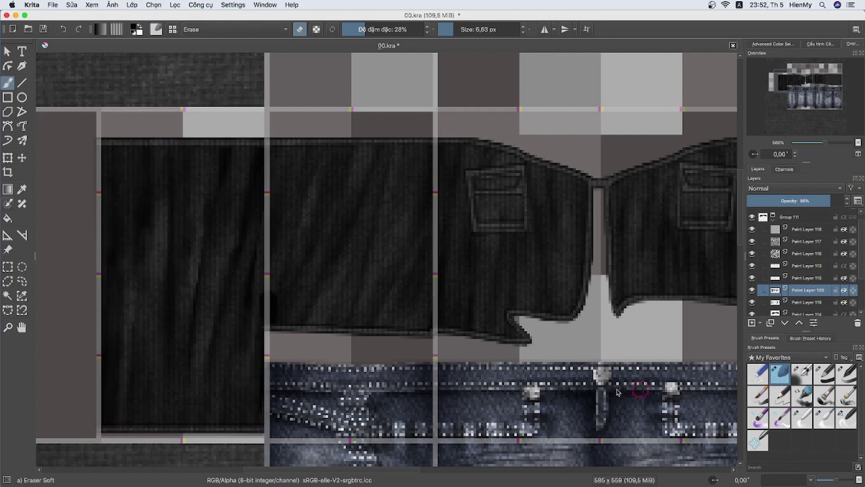
pyautogui.press('/')
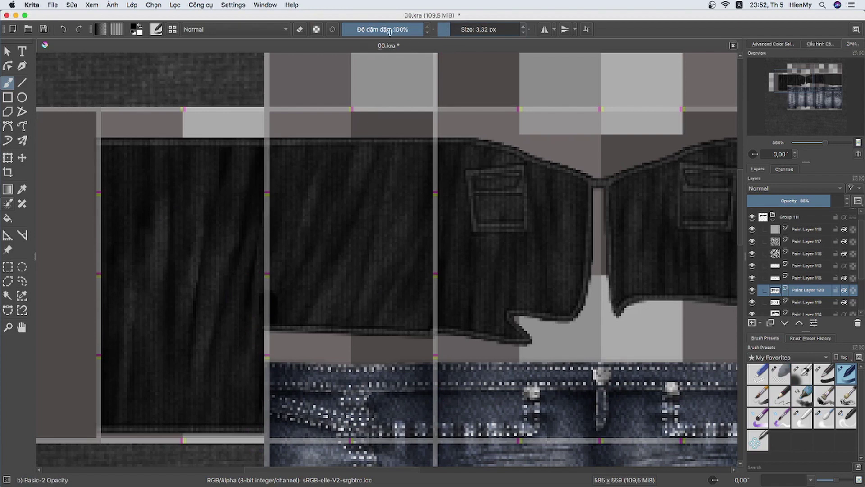
pyautogui.click(384, 30)
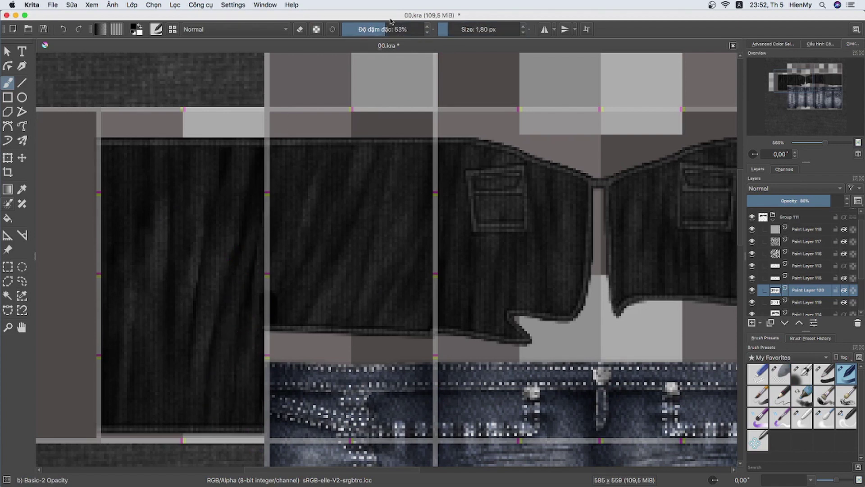
pyautogui.press('i')
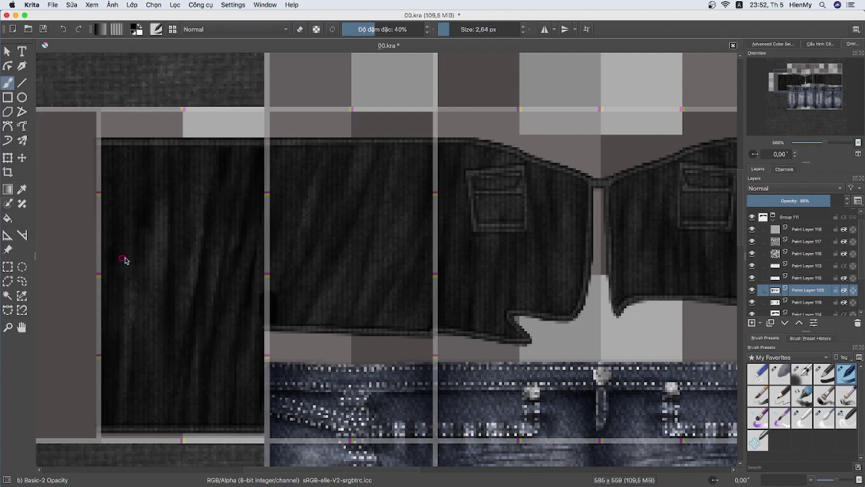
pyautogui.press('e')
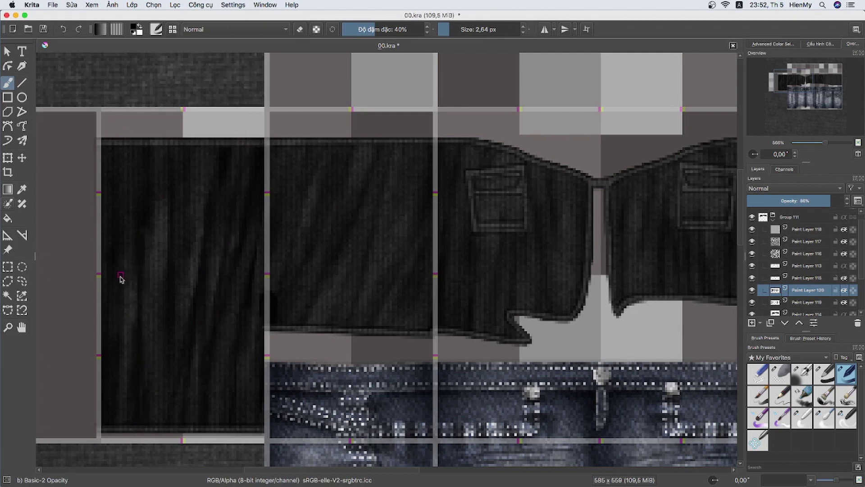
pyautogui.press('/')
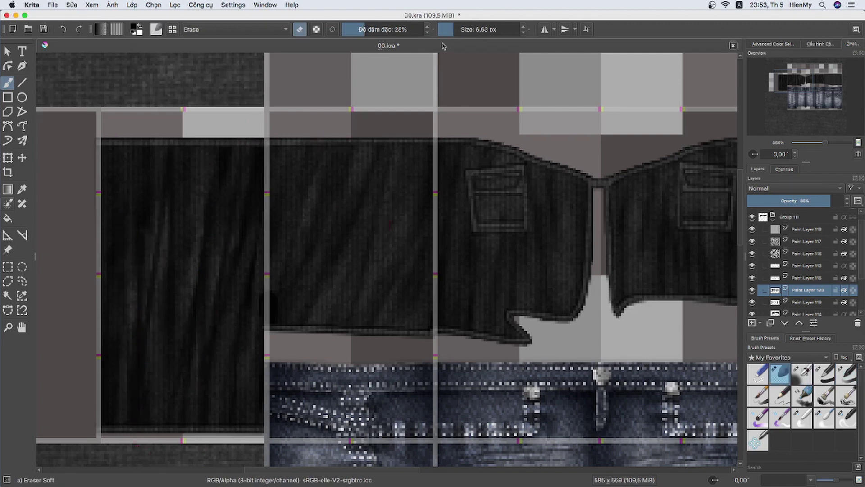
pyautogui.hscroll(3, 119, 113)
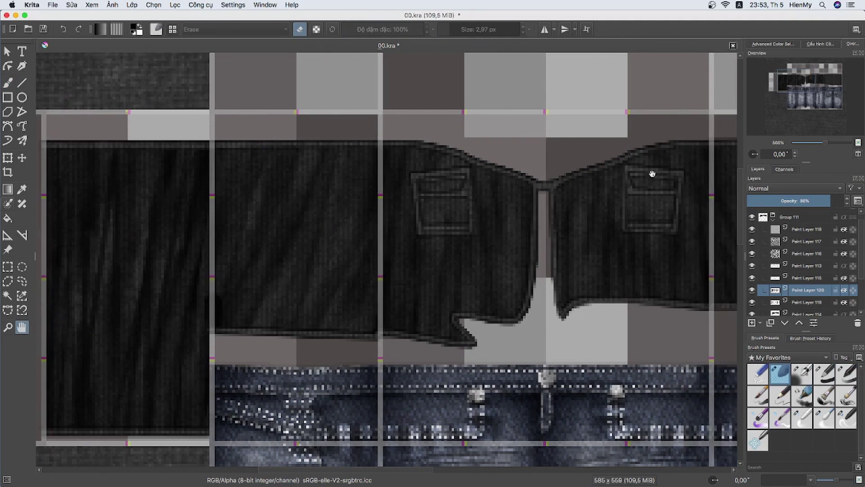
pyautogui.press('/')
pyautogui.hscroll(-5, 496, 79)
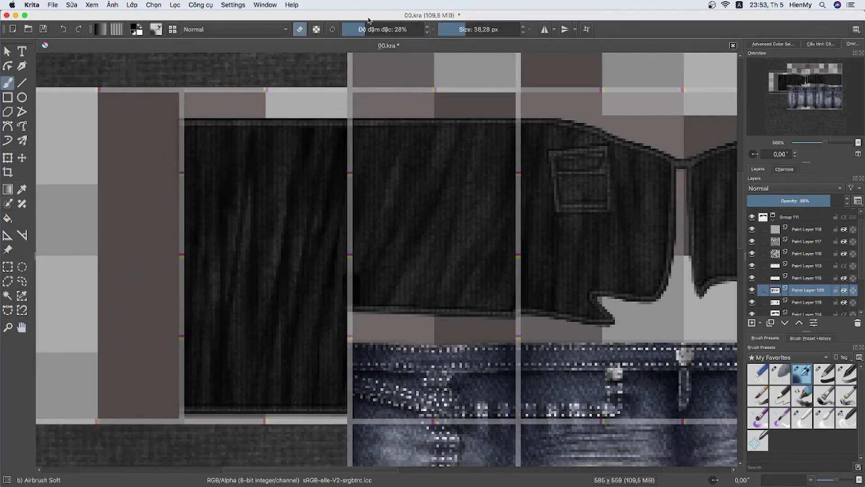
pyautogui.moveTo(266, 367); pyautogui.dragTo(118, 410)
# Paint dark diagonal stripes across the belt band with a full-opacity basic brush.
pyautogui.scroll(-2, 388, 259)
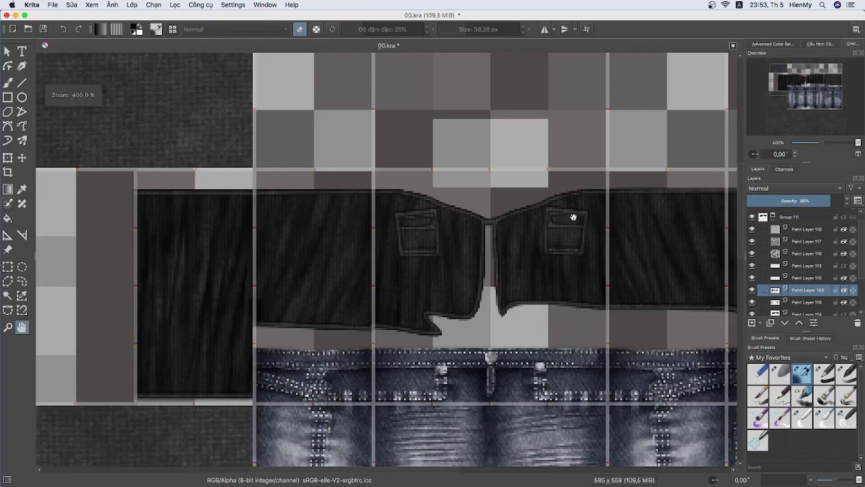
pyautogui.moveTo(487, 258); pyautogui.dragTo(245, 326)
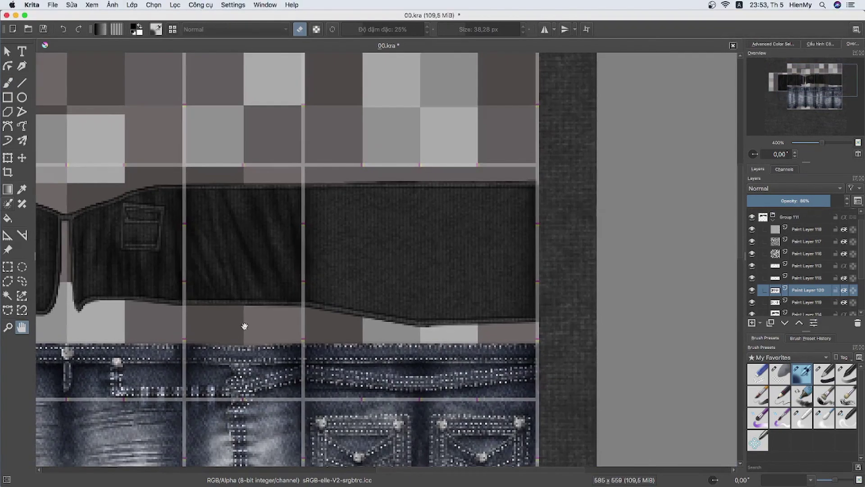
pyautogui.moveTo(823, 145); pyautogui.dragTo(829, 145)
pyautogui.moveTo(442, 157)
pyautogui.mouseDown()
pyautogui.moveTo(647, 178)
pyautogui.moveTo(301, 203)
pyautogui.moveTo(362, 202)
pyautogui.mouseUp()
pyautogui.press('b')
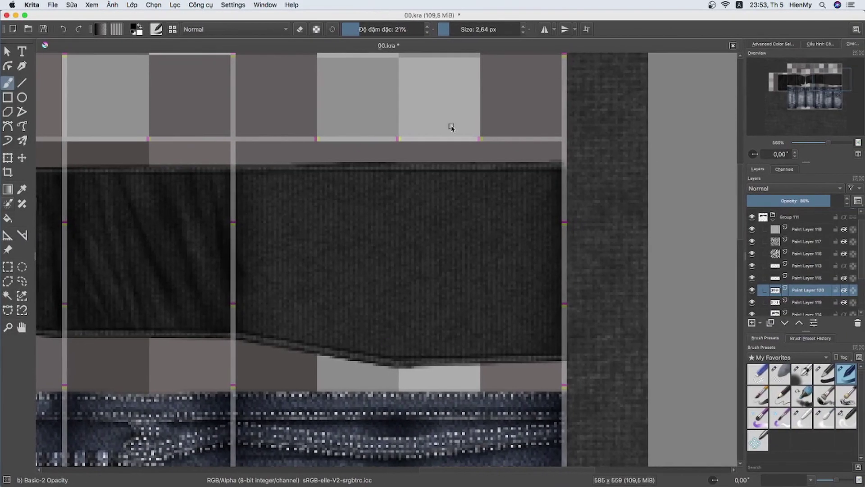
pyautogui.click(456, 34)
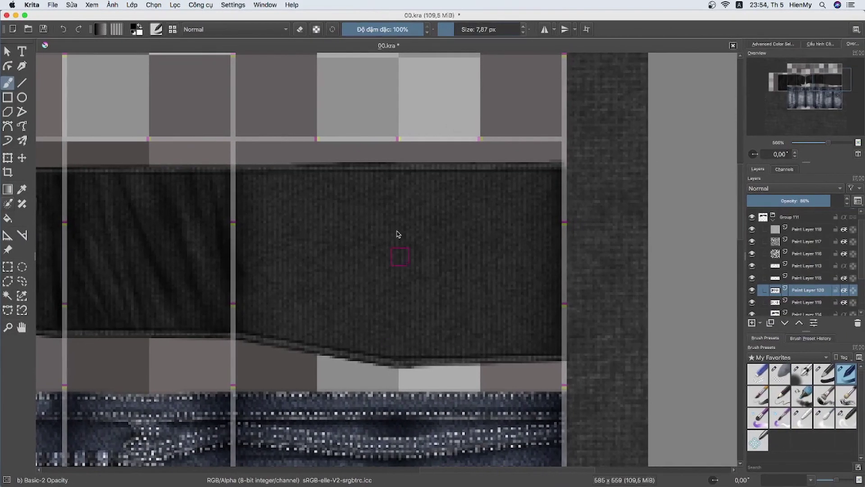
pyautogui.moveTo(556, 173)
pyautogui.mouseDown()
pyautogui.moveTo(505, 343)
pyautogui.moveTo(523, 176)
pyautogui.mouseUp()
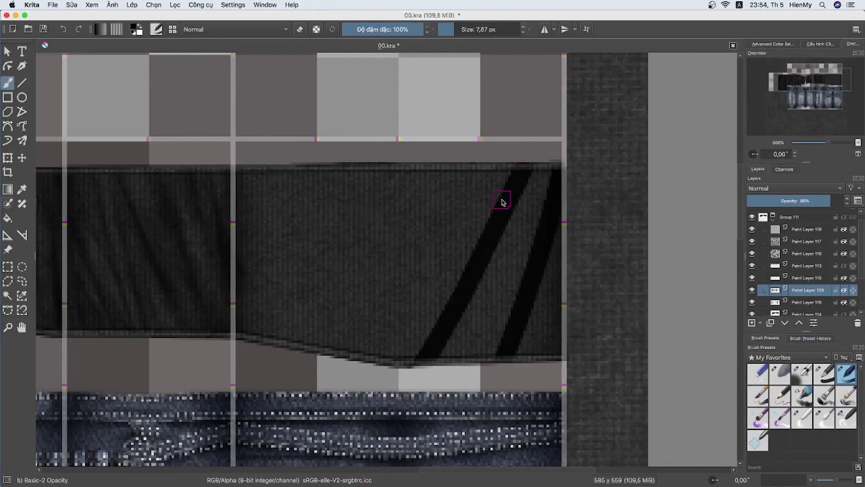
pyautogui.moveTo(399, 360); pyautogui.dragTo(491, 171)
pyautogui.moveTo(311, 343)
pyautogui.mouseDown()
pyautogui.moveTo(457, 171)
pyautogui.moveTo(255, 343)
pyautogui.mouseUp()
pyautogui.moveTo(243, 333); pyautogui.dragTo(347, 169)
pyautogui.moveTo(286, 174); pyautogui.dragTo(238, 280)
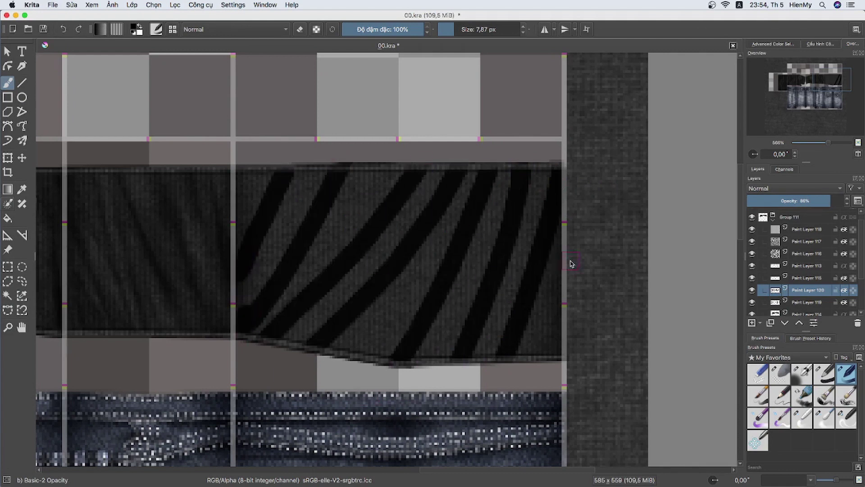
# Blur and blend the diagonal stripes into soft folds with the blender brushes.
pyautogui.press('/')
pyautogui.press('/')
pyautogui.moveTo(537, 352); pyautogui.dragTo(522, 313)
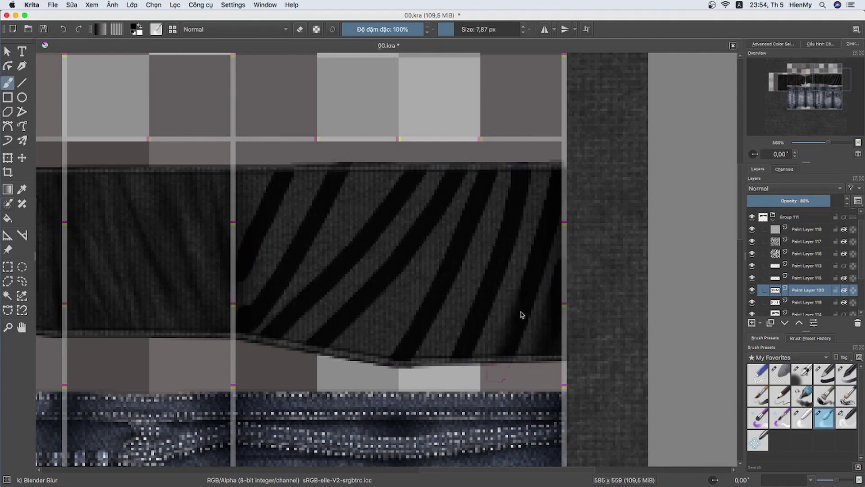
pyautogui.moveTo(546, 175)
pyautogui.mouseDown()
pyautogui.moveTo(539, 257)
pyautogui.moveTo(522, 308)
pyautogui.mouseUp()
pyautogui.moveTo(498, 352); pyautogui.dragTo(494, 288)
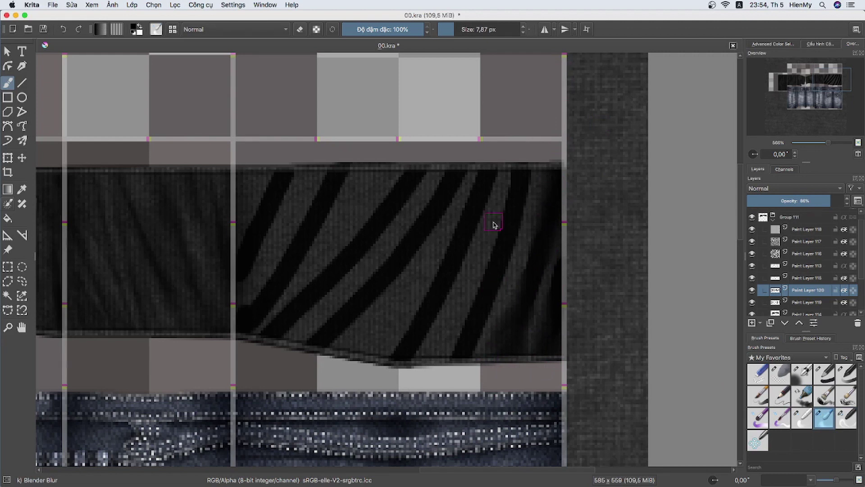
pyautogui.moveTo(493, 222)
pyautogui.mouseDown()
pyautogui.moveTo(518, 231)
pyautogui.moveTo(456, 353)
pyautogui.moveTo(495, 289)
pyautogui.moveTo(466, 196)
pyautogui.moveTo(468, 267)
pyautogui.moveTo(390, 357)
pyautogui.moveTo(410, 332)
pyautogui.moveTo(467, 142)
pyautogui.moveTo(286, 347)
pyautogui.moveTo(325, 343)
pyautogui.mouseUp()
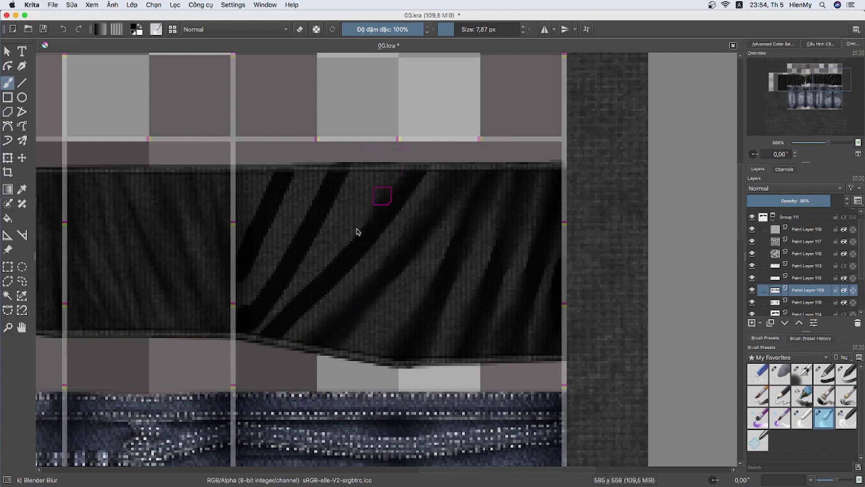
pyautogui.moveTo(437, 154)
pyautogui.mouseDown()
pyautogui.moveTo(261, 328)
pyautogui.moveTo(276, 380)
pyautogui.moveTo(351, 121)
pyautogui.moveTo(221, 327)
pyautogui.moveTo(266, 145)
pyautogui.moveTo(288, 193)
pyautogui.moveTo(208, 377)
pyautogui.mouseUp()
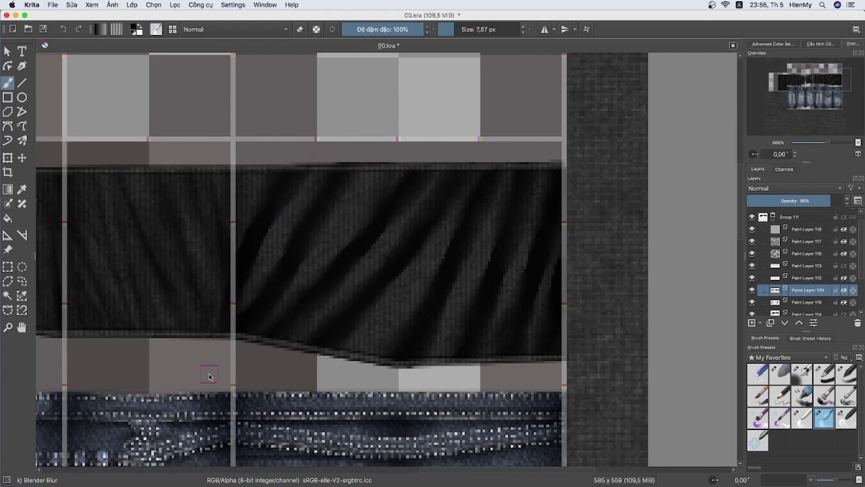
pyautogui.click(812, 421)
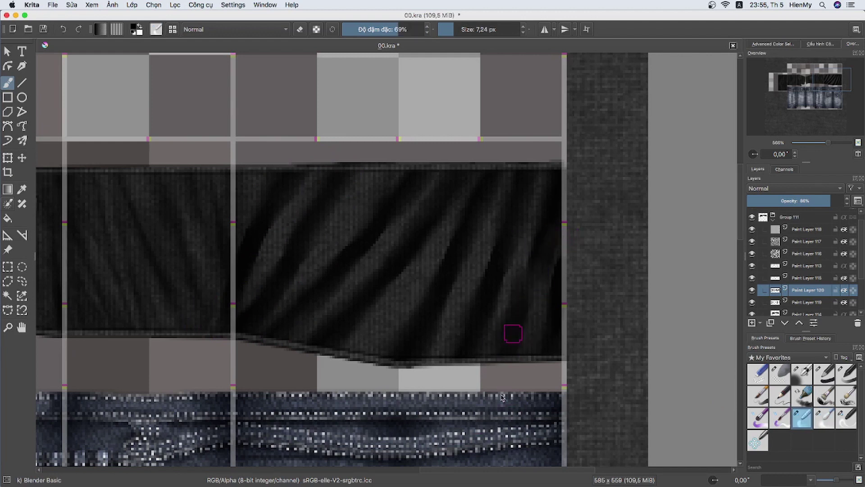
pyautogui.moveTo(540, 181)
pyautogui.mouseDown()
pyautogui.moveTo(498, 261)
pyautogui.moveTo(479, 344)
pyautogui.moveTo(574, 193)
pyautogui.moveTo(483, 148)
pyautogui.moveTo(406, 318)
pyautogui.moveTo(440, 284)
pyautogui.moveTo(452, 184)
pyautogui.moveTo(390, 238)
pyautogui.moveTo(360, 289)
pyautogui.moveTo(373, 313)
pyautogui.moveTo(361, 323)
pyautogui.moveTo(324, 282)
pyautogui.moveTo(344, 240)
pyautogui.mouseUp()
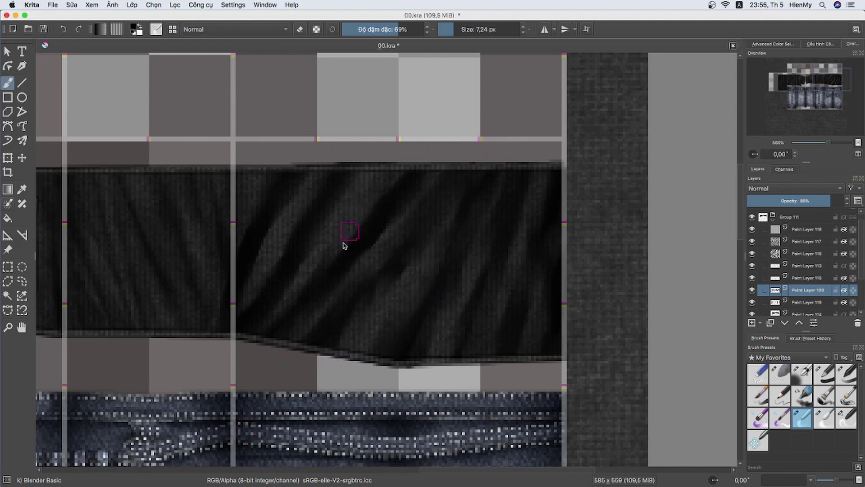
pyautogui.moveTo(451, 188)
pyautogui.mouseDown()
pyautogui.moveTo(329, 288)
pyautogui.moveTo(317, 261)
pyautogui.mouseUp()
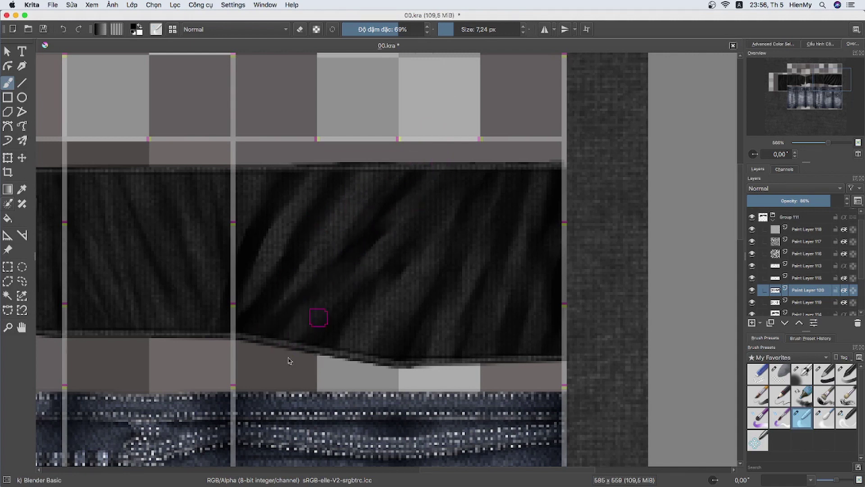
pyautogui.moveTo(254, 317)
pyautogui.mouseDown()
pyautogui.moveTo(282, 257)
pyautogui.moveTo(234, 309)
pyautogui.moveTo(242, 338)
pyautogui.mouseUp()
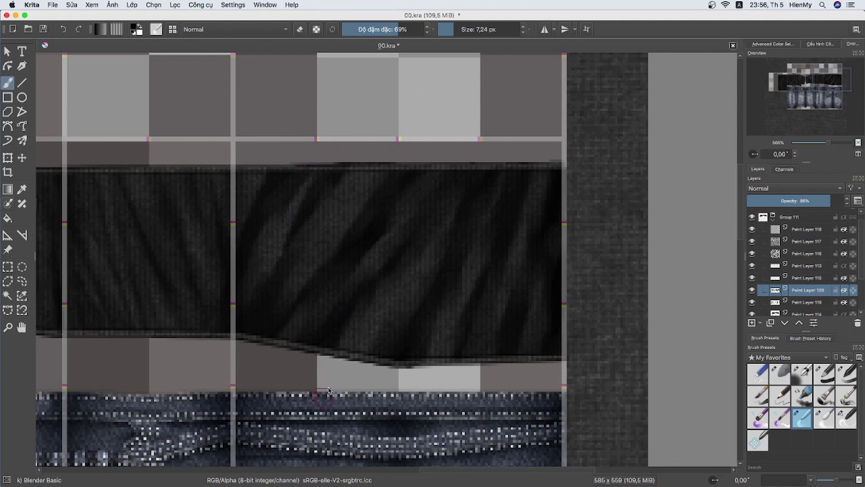
# Try erasing part of the dark streaks with the Eraser Soft preset, then undo it.
pyautogui.click(781, 374)
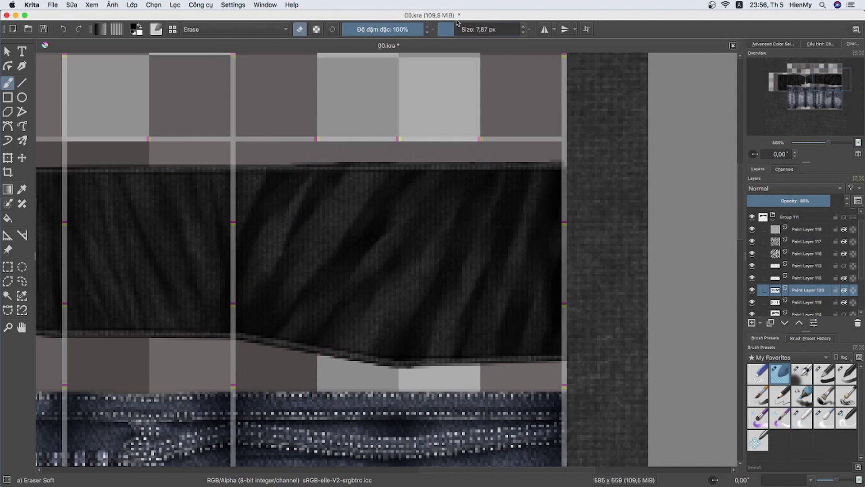
pyautogui.scroll(3, 478, 30)
pyautogui.scroll(3, 383, 29)
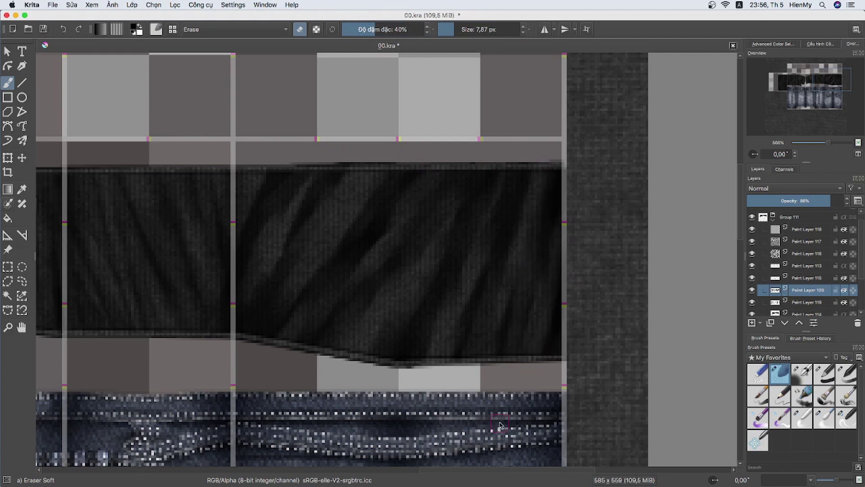
pyautogui.moveTo(487, 179)
pyautogui.mouseDown()
pyautogui.moveTo(299, 344)
pyautogui.moveTo(274, 170)
pyautogui.moveTo(301, 100)
pyautogui.mouseUp()
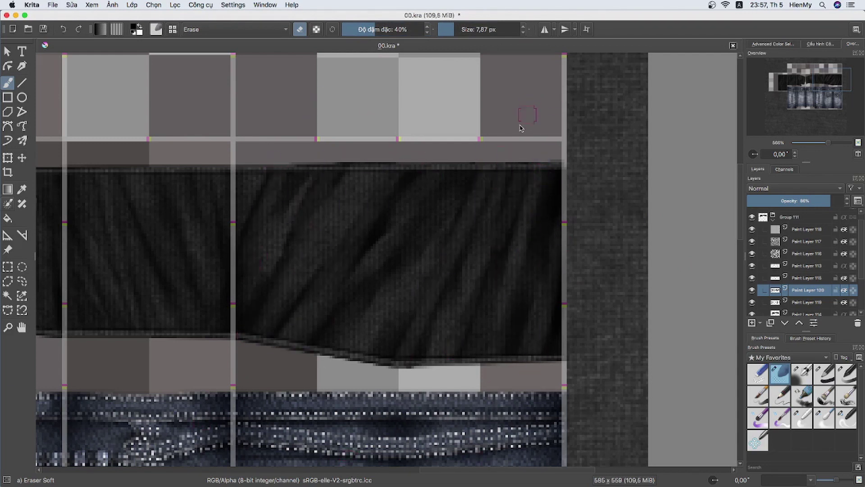
pyautogui.press('/')
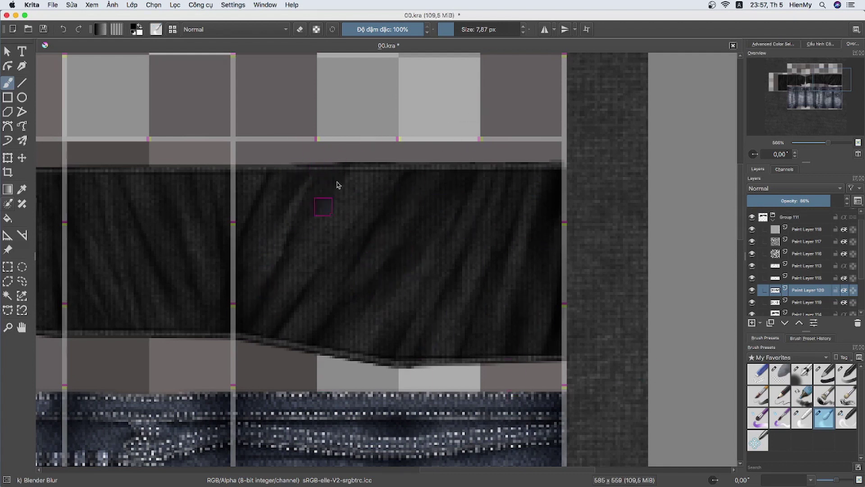
pyautogui.click(781, 374)
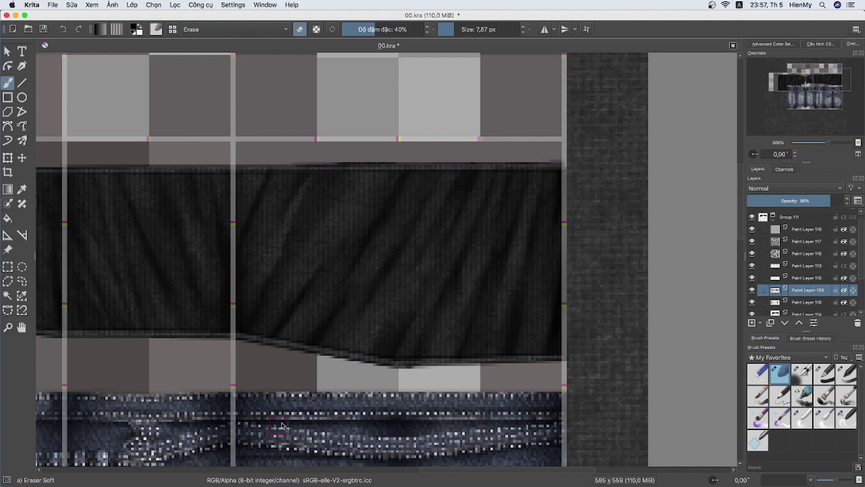
pyautogui.hotkey('ctrl', 'z')
# Paint faint dark diagonal fold strokes with Basic-2 Opacity at 29% opacity.
pyautogui.click(846, 374)
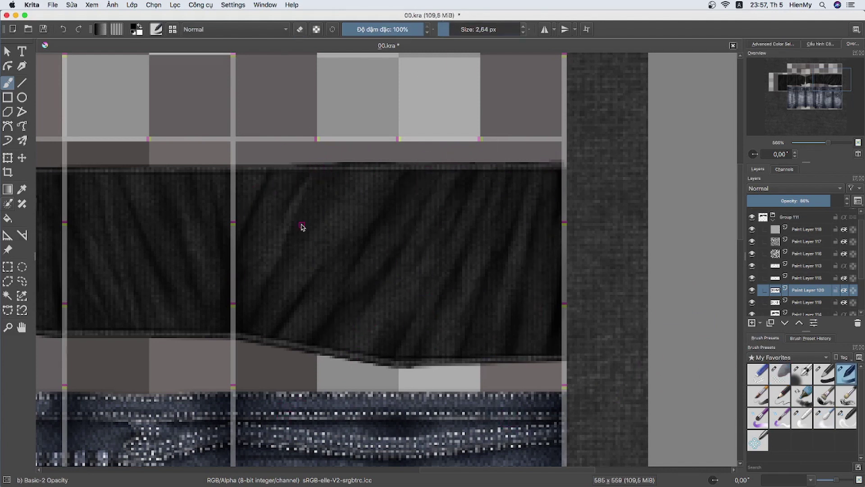
pyautogui.click(366, 29)
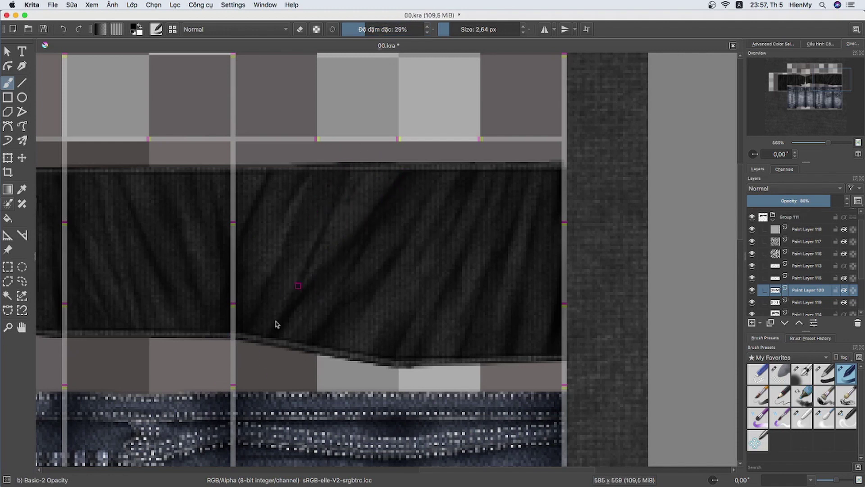
pyautogui.moveTo(347, 206); pyautogui.dragTo(273, 258)
pyautogui.moveTo(434, 240); pyautogui.dragTo(389, 324)
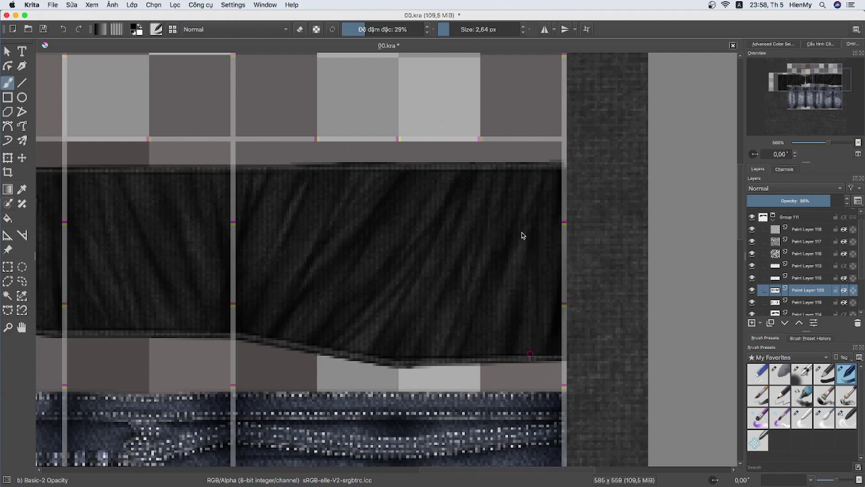
pyautogui.press('e')
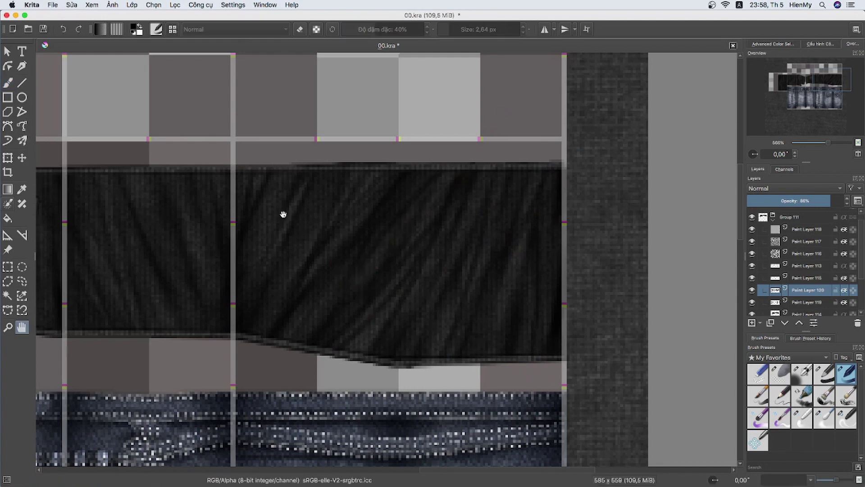
pyautogui.hscroll(-2, 284, 219)
# Add a new paint layer, Paint Layer 121, set to Overlay blending.
pyautogui.hscroll(-4, 443, 262)
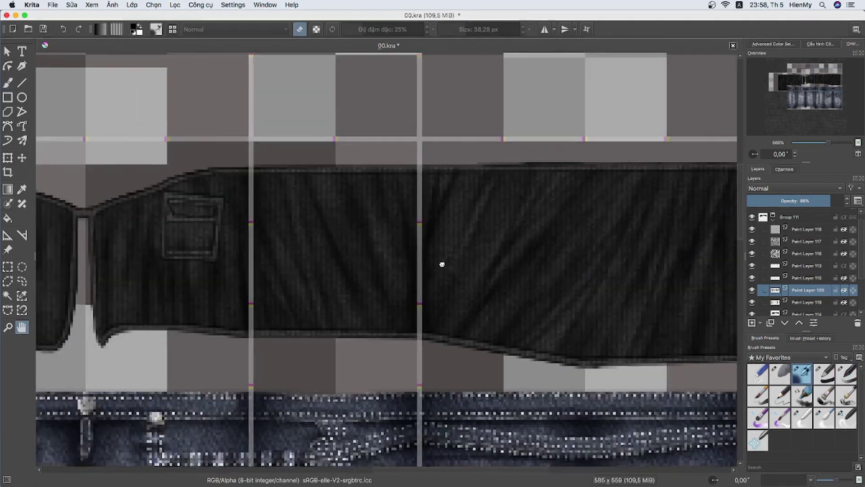
pyautogui.hscroll(3, 443, 263)
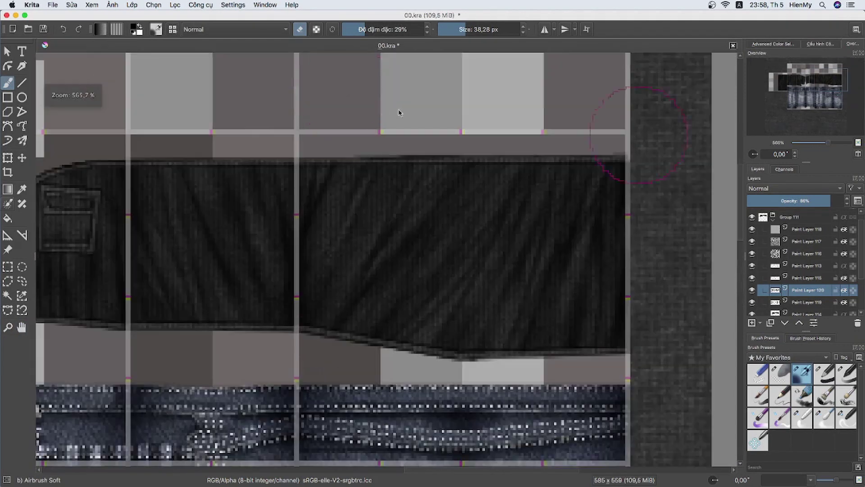
pyautogui.press('b')
pyautogui.press('e')
pyautogui.click(757, 193)
pyautogui.click(766, 217)
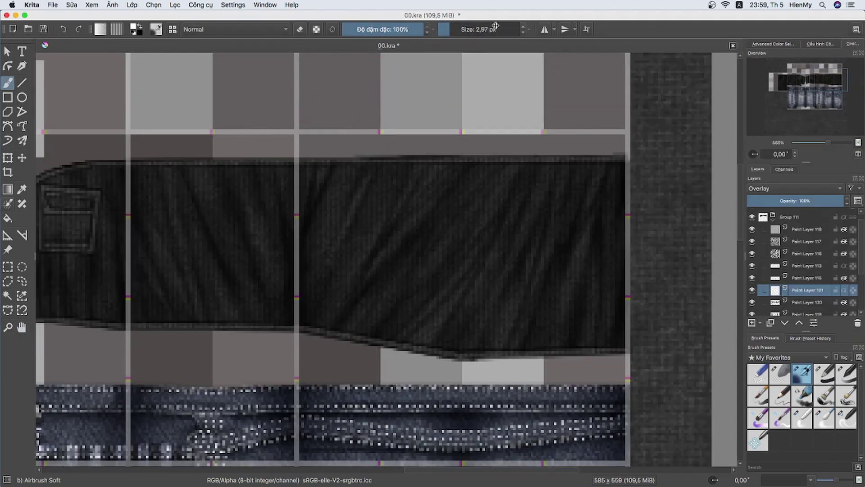
pyautogui.moveTo(505, 26); pyautogui.dragTo(453, 26)
# Lower the brush opacity and resize the brush to about 8.55 px.
pyautogui.press('i')
pyautogui.press('i')
pyautogui.press('i')
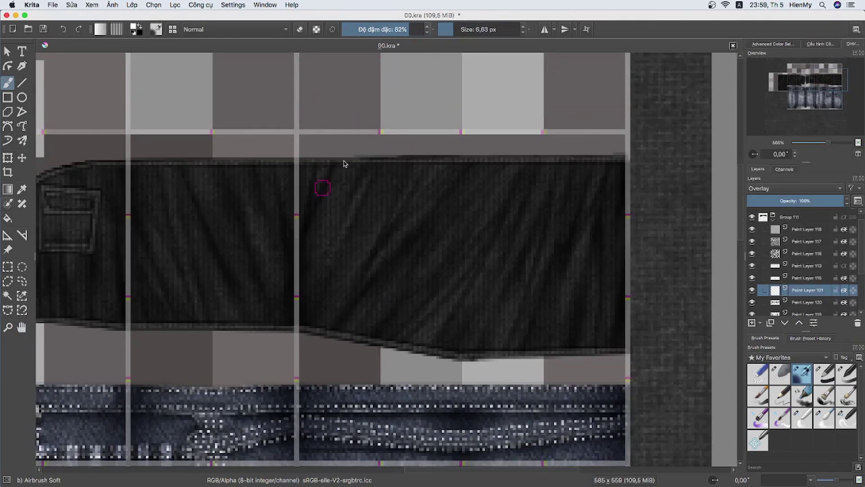
pyautogui.press(']')
pyautogui.press(']')
pyautogui.press(']')
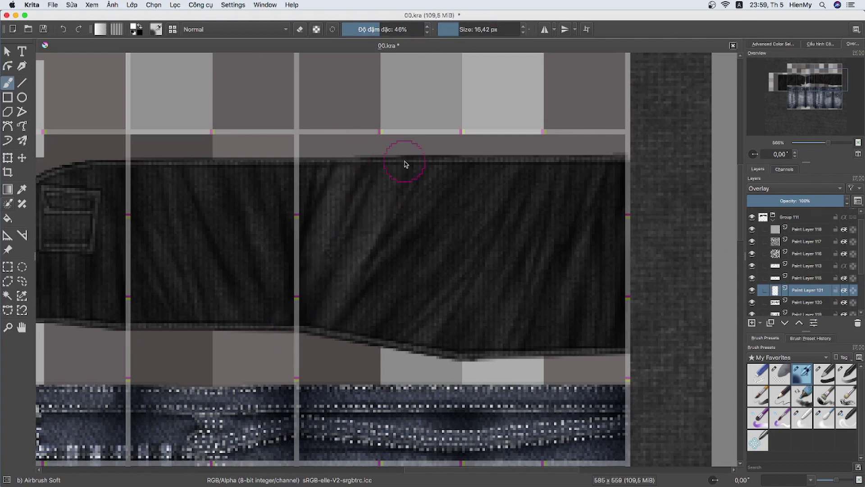
pyautogui.press('[')
pyautogui.press('[')
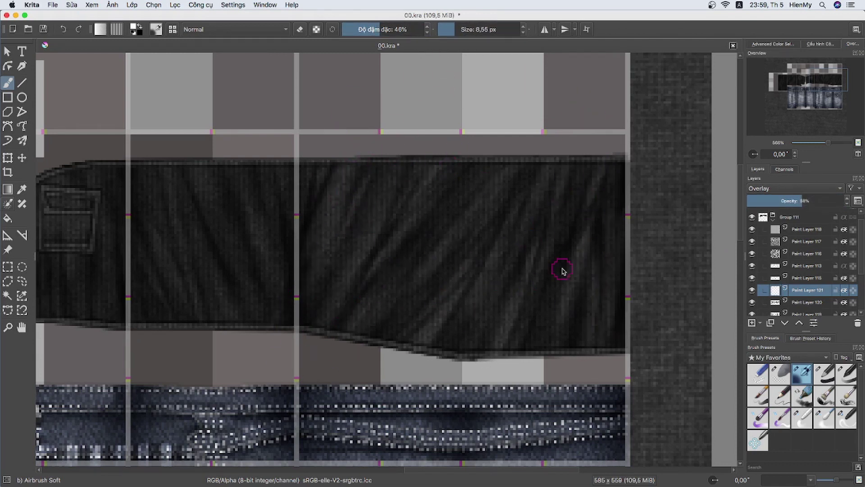
pyautogui.hscroll(-5, 562, 271)
pyautogui.hscroll(-1, 429, 257)
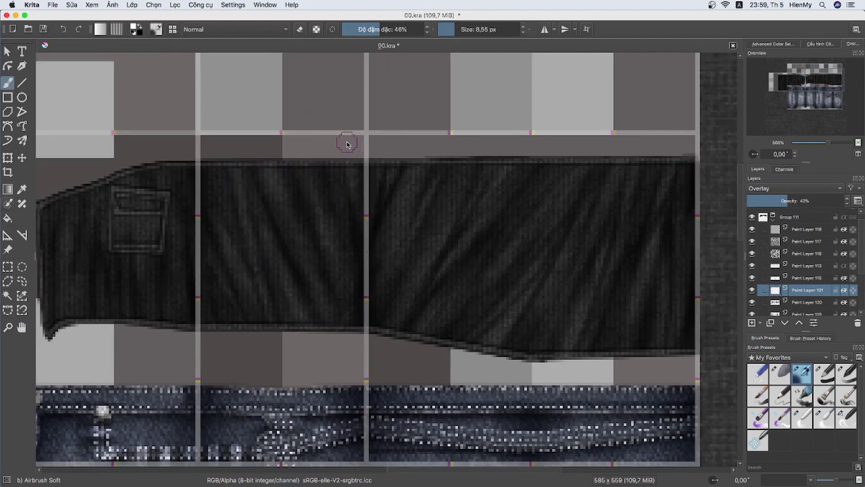
pyautogui.hscroll(-10, 461, 290)
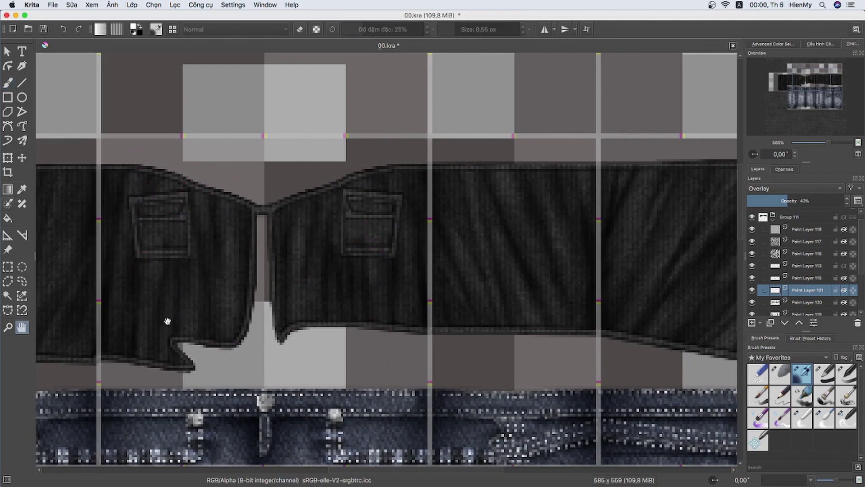
# Select Paint Layer 120 and set the soft airbrush opacity to about 27%.
pyautogui.hscroll(-13, 376, 215)
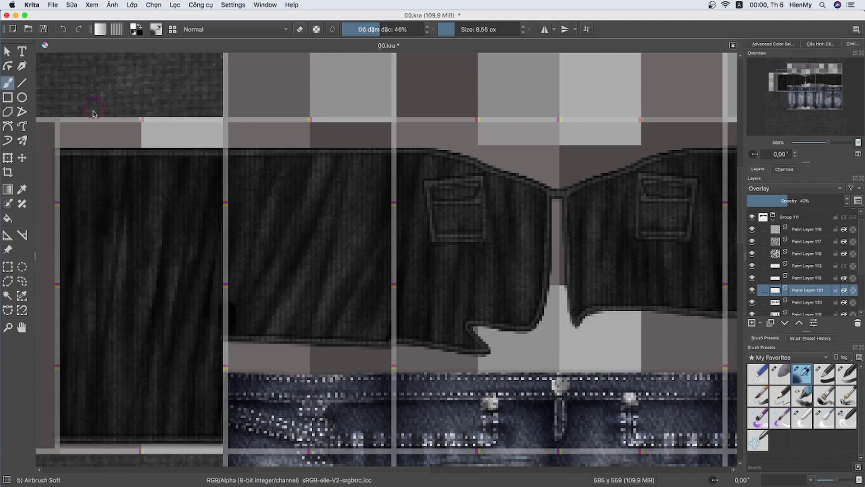
pyautogui.scroll(-2, 218, 183)
pyautogui.scroll(-5, 360, 203)
pyautogui.scroll(1, 506, 228)
pyautogui.scroll(4, 506, 228)
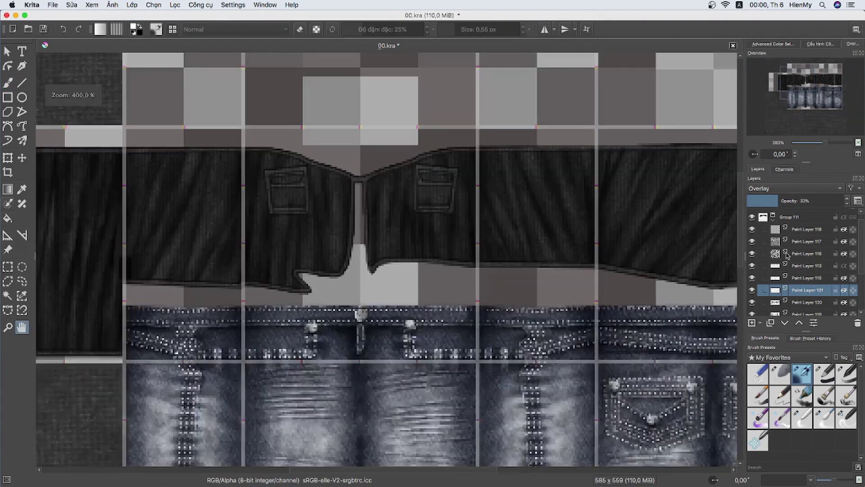
pyautogui.click(807, 302)
pyautogui.moveTo(380, 296); pyautogui.dragTo(338, 344)
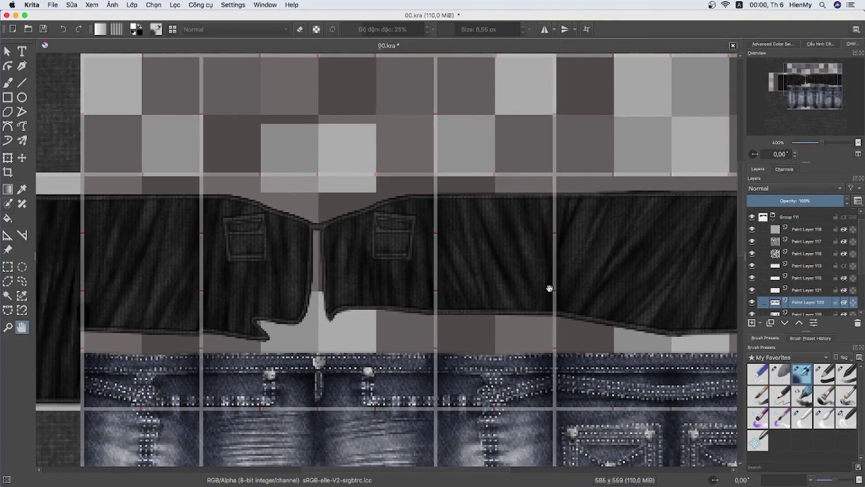
pyautogui.scroll(-1, 271, 266)
pyautogui.scroll(3, 270, 266)
pyautogui.press('b')
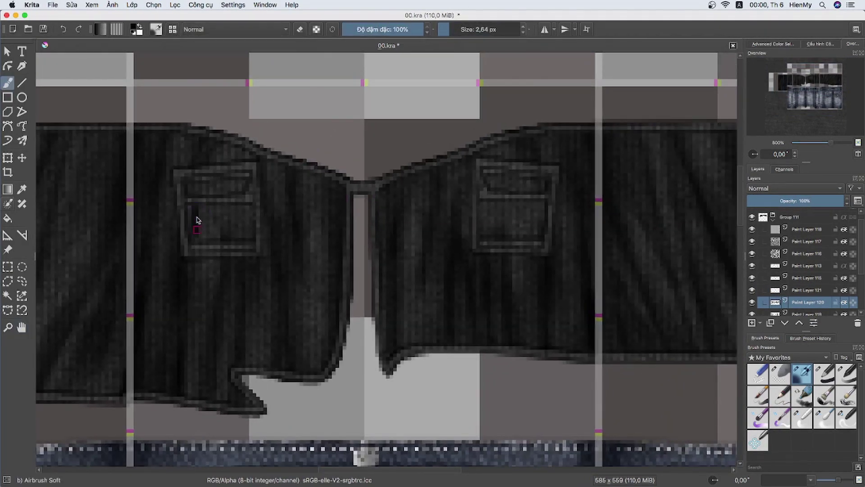
pyautogui.click(379, 29)
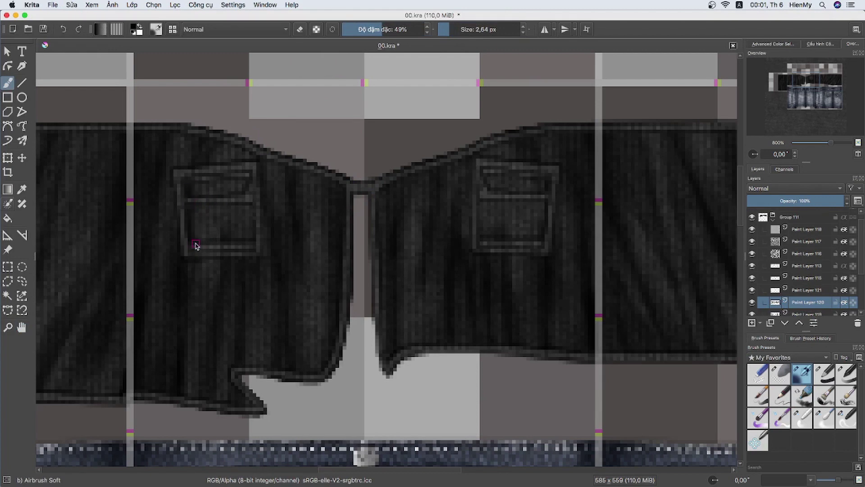
pyautogui.press('i')
pyautogui.press('i')
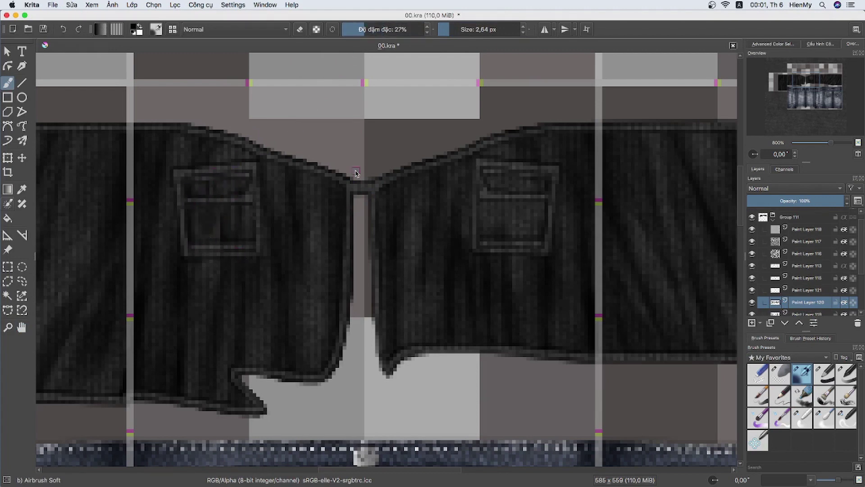
# Lower Paint Layer 120's opacity to about 83%, then move to Paint Layer 114.
pyautogui.scroll(-5, 540, 174)
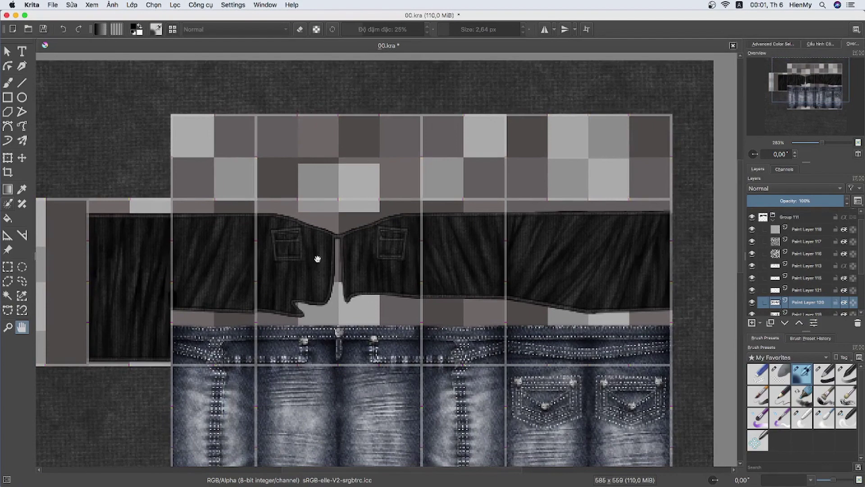
pyautogui.moveTo(317, 259); pyautogui.dragTo(298, 180)
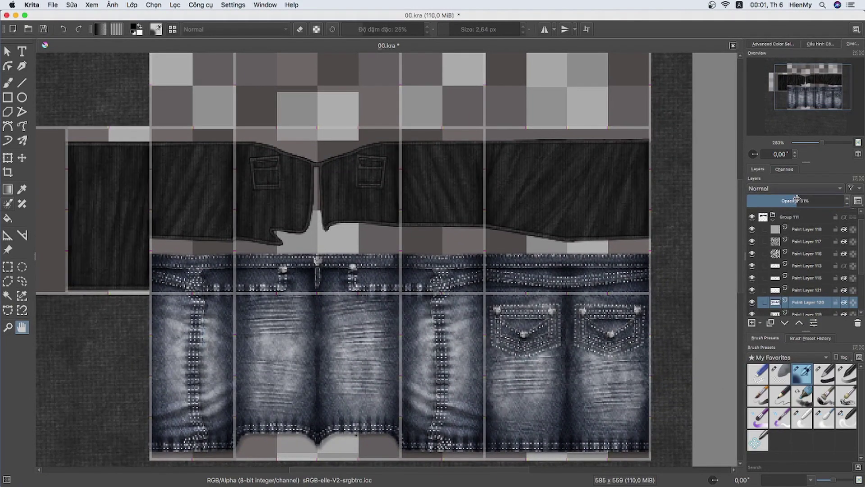
pyautogui.moveTo(838, 201); pyautogui.dragTo(820, 205)
pyautogui.press('pagedown')
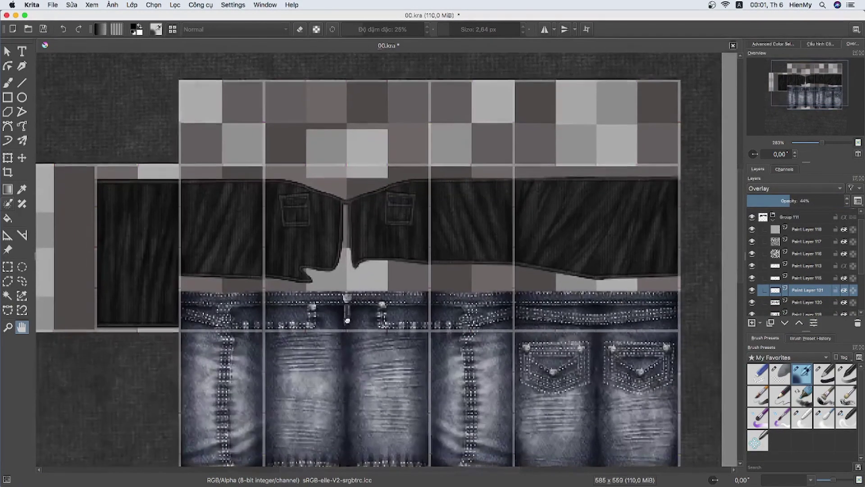
# Darken the current layer with a Hue/Saturation/Lightness adjustment, then select Paint Layer 120.
pyautogui.press('pagedown')
pyautogui.click(175, 5)
pyautogui.moveTo(318, 110)
pyautogui.click(322, 98)
pyautogui.write('-8')
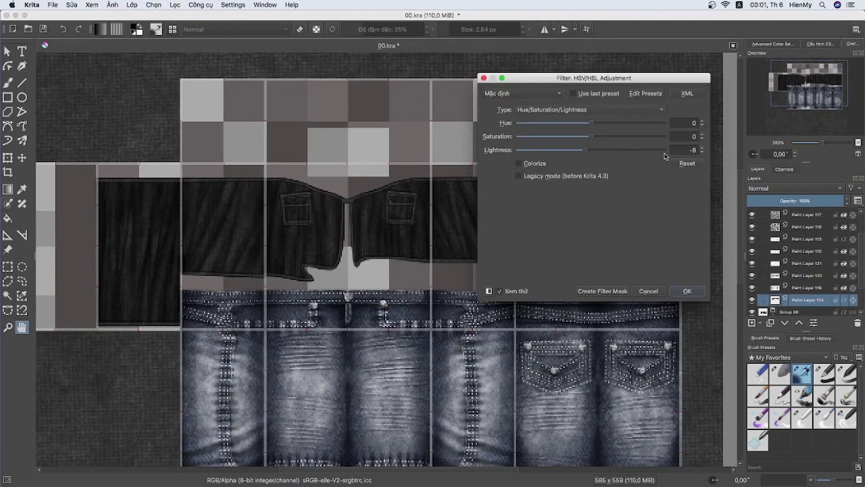
pyautogui.press('Return')
pyautogui.press('pageup')
pyautogui.press('pageup')
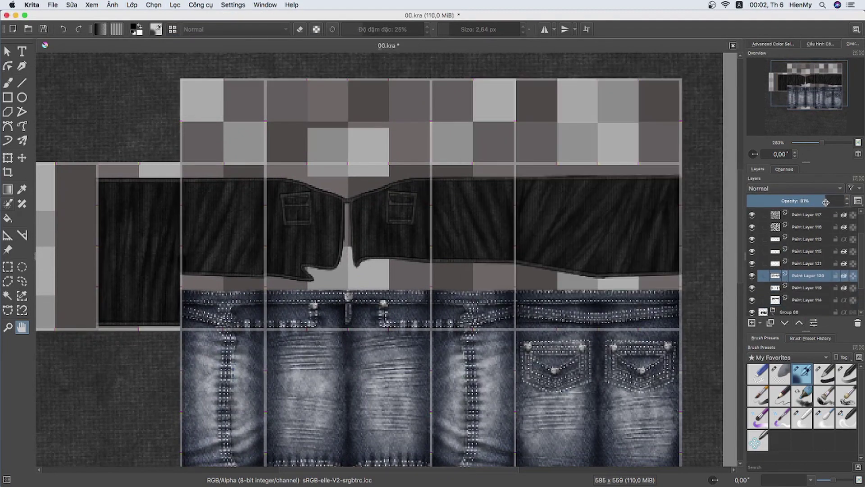
pyautogui.press('pageup')
pyautogui.press('pageup')
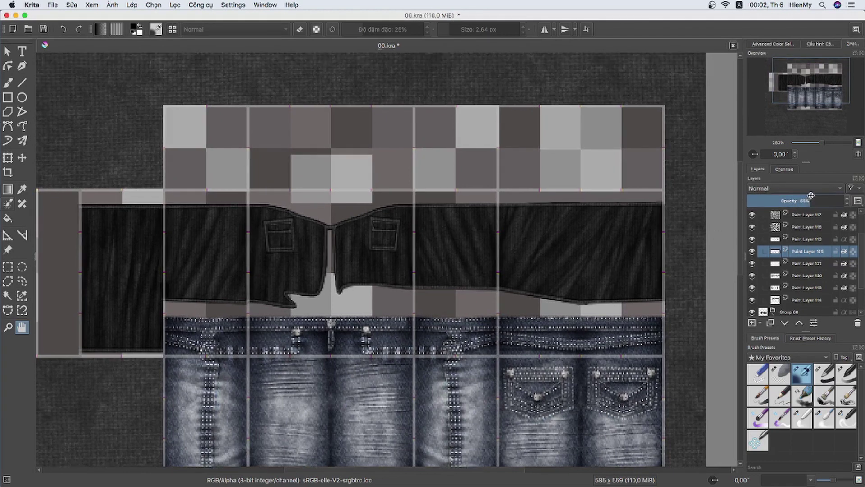
# Give Paint Layer 113 a drop shadow layer style and close Layer Styles.
pyautogui.scroll(-1, 647, 190)
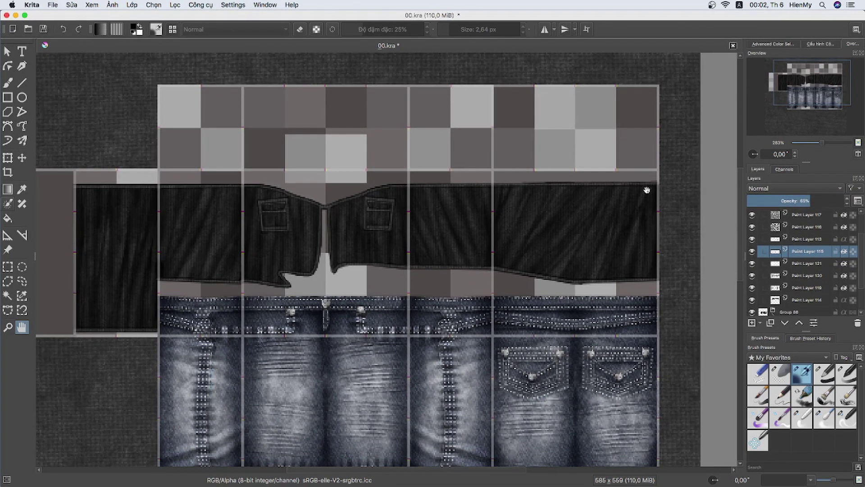
pyautogui.scroll(1, 646, 190)
pyautogui.press('pageup')
pyautogui.click(132, 5)
pyautogui.click(135, 177)
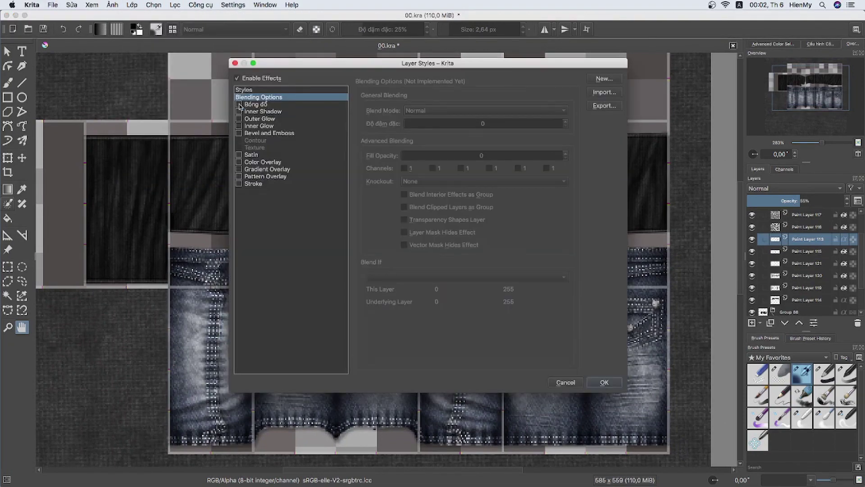
pyautogui.click(239, 105)
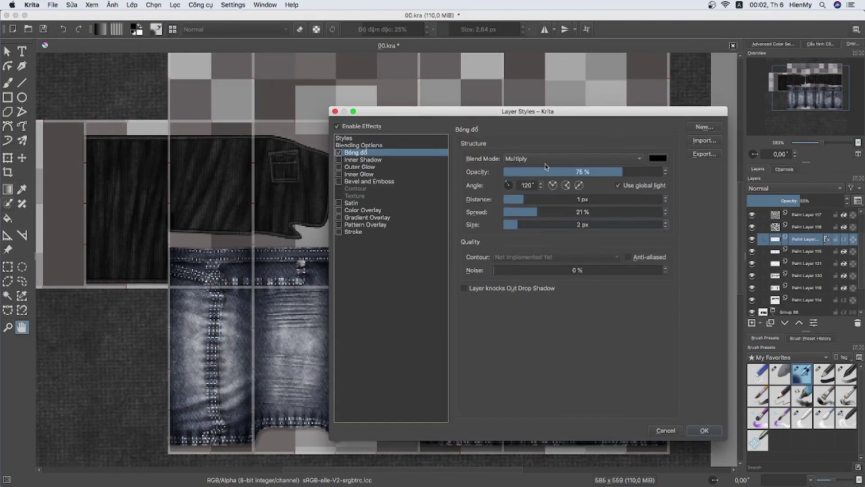
pyautogui.moveTo(546, 112); pyautogui.dragTo(479, 286)
pyautogui.press('Return')
pyautogui.moveTo(400, 231); pyautogui.dragTo(408, 236)
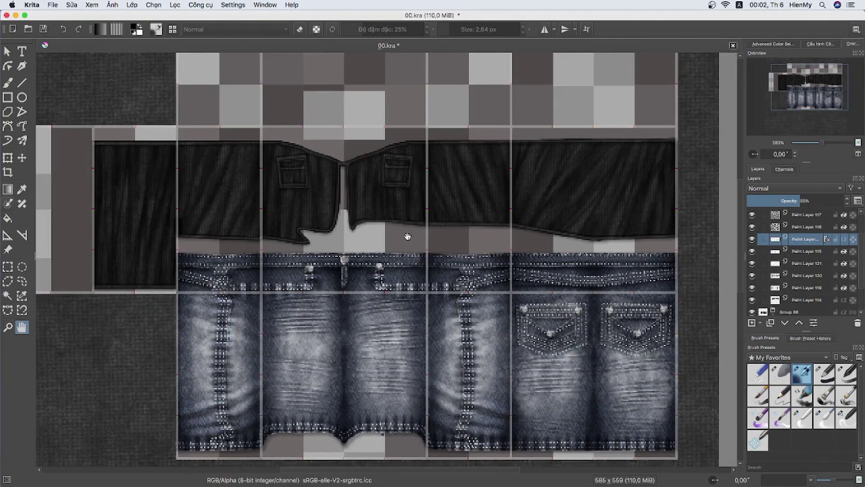
pyautogui.scroll(2, 766, 212)
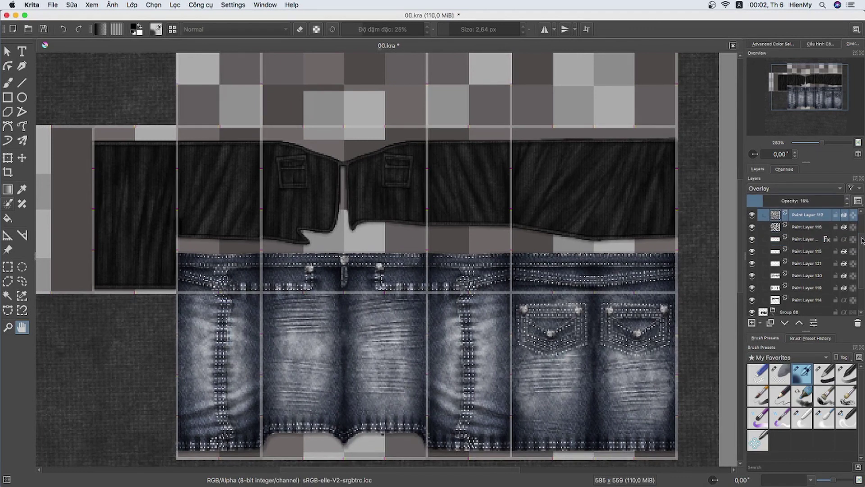
# Lower the overlay layer's opacity to 17% and Paint Layer 118's to about 25%.
pyautogui.press('pageup')
pyautogui.moveTo(761, 199); pyautogui.dragTo(760, 202)
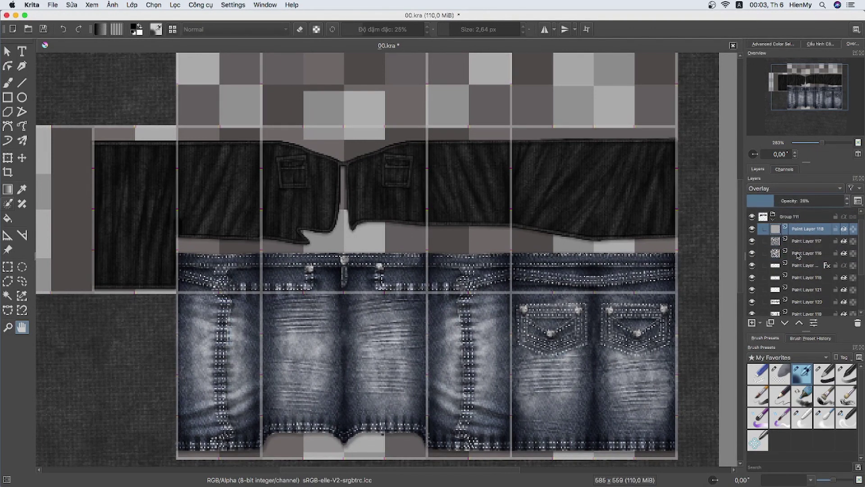
pyautogui.press('pageup')
pyautogui.press('pageup')
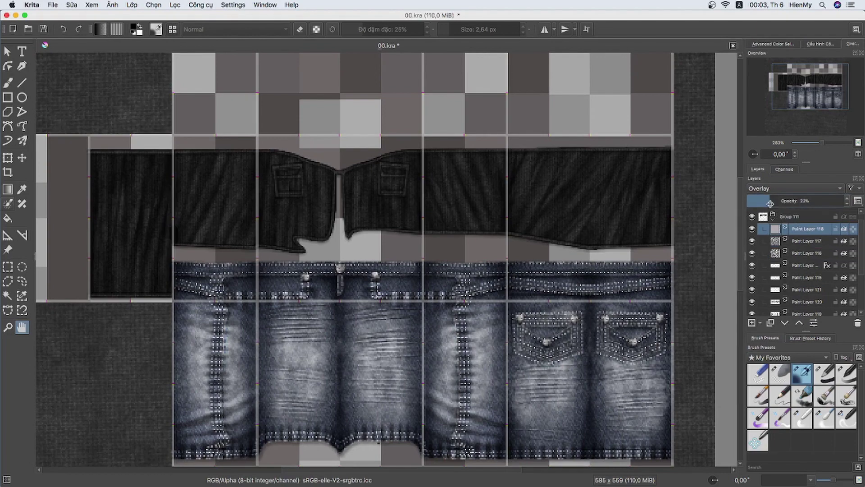
pyautogui.moveTo(513, 268); pyautogui.dragTo(516, 306)
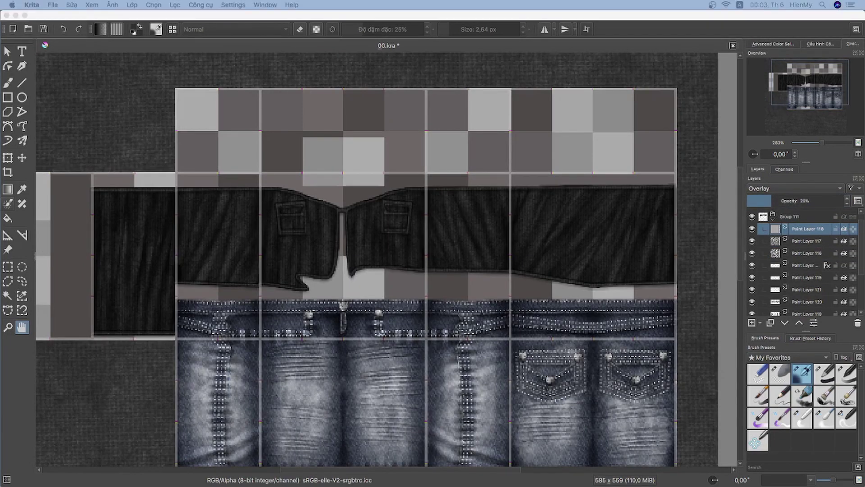
# Recentre the texture, collapse Group 111 and select the group holding the jeans artwork.
pyautogui.moveTo(491, 242); pyautogui.dragTo(508, 176)
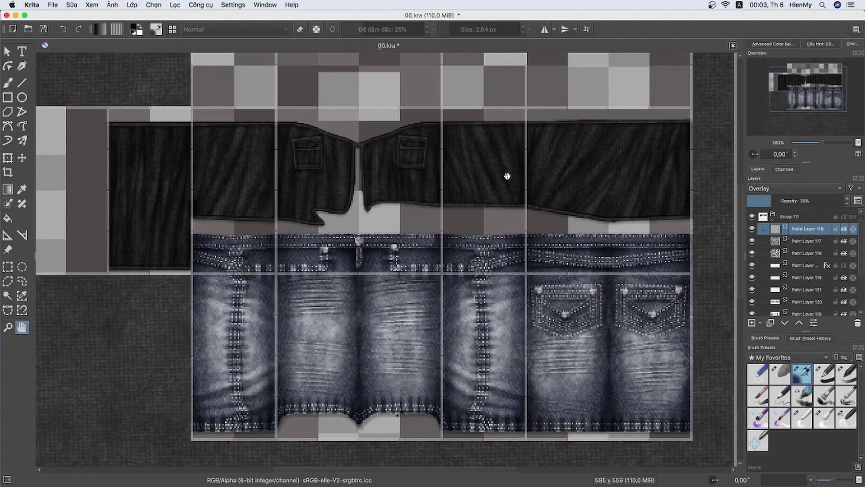
pyautogui.moveTo(566, 202); pyautogui.dragTo(541, 214)
pyautogui.click(773, 217)
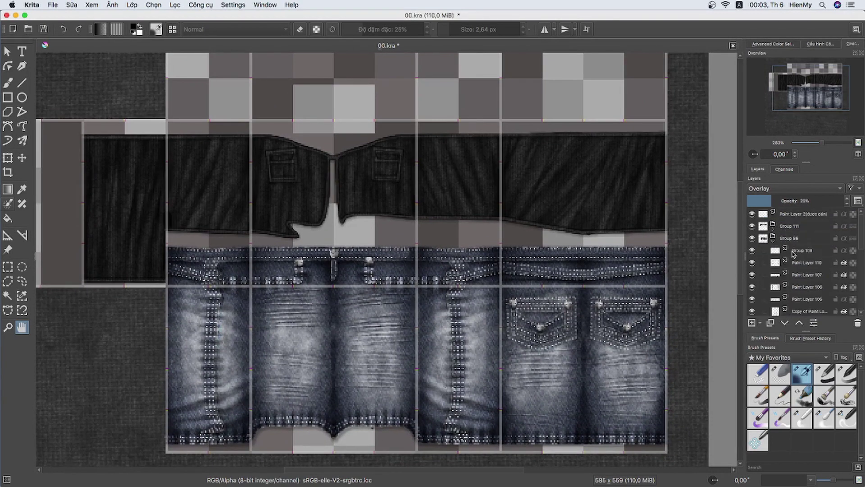
pyautogui.click(803, 251)
pyautogui.hotkey('ctrl', 'r')
# Paste the copied rivet into Group 111 and place it at the belt centre.
pyautogui.hotkey('ctrl', 'c')
pyautogui.hotkey('ctrl', 'v')
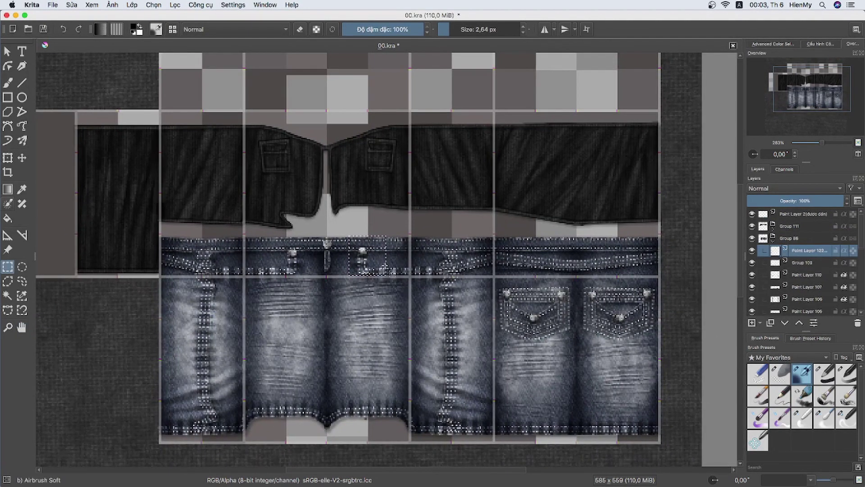
pyautogui.hotkey('ctrl', 'pagedown')
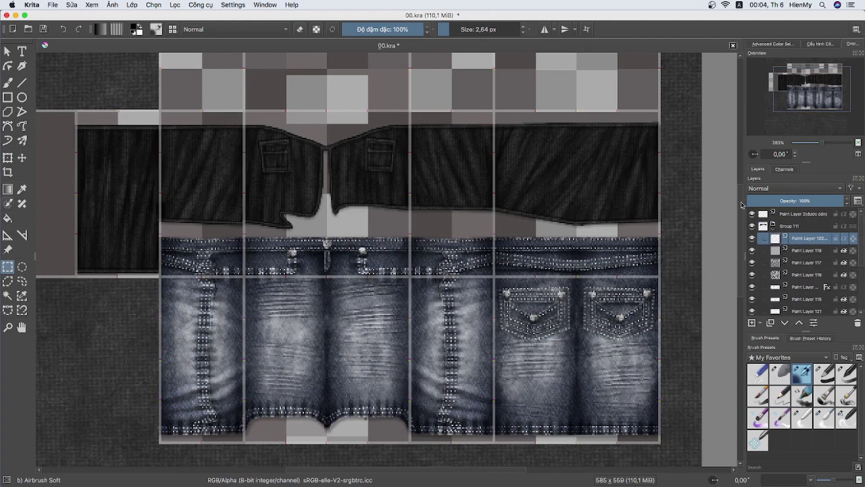
pyautogui.press('t')
pyautogui.scroll(4, 337, 128)
pyautogui.moveTo(361, 241); pyautogui.dragTo(354, 59)
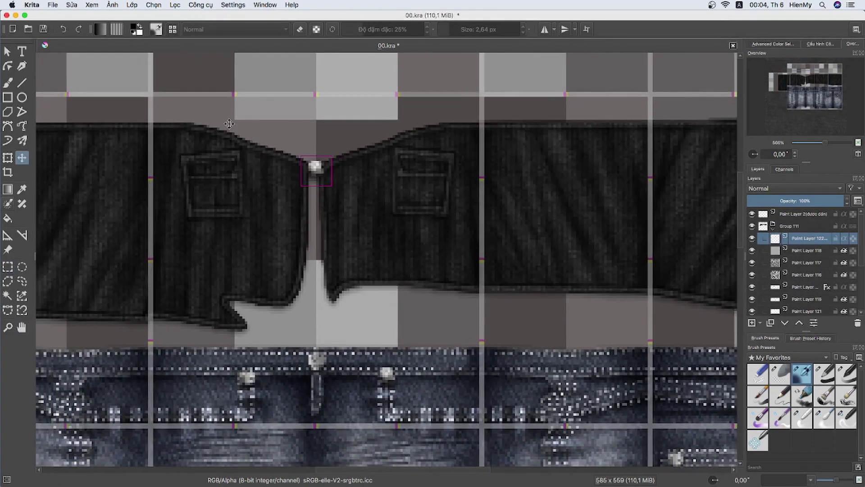
# Duplicate the rivet and position copies on the left pocket flap.
pyautogui.hotkey('ctrl', 'j')
pyautogui.moveTo(315, 176)
pyautogui.mouseDown()
pyautogui.moveTo(186, 156)
pyautogui.moveTo(262, 157)
pyautogui.mouseUp()
pyautogui.hotkey('ctrl', 't')
pyautogui.press('Return')
pyautogui.press('t')
pyautogui.hotkey('ctrl', 'j')
pyautogui.hotkey('ctrl', 'j')
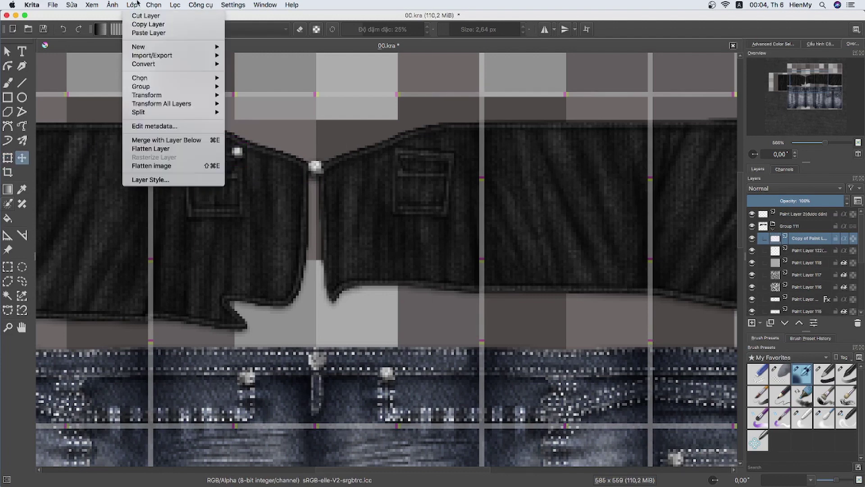
# Mirror the left-flap rivets onto the right pocket flap and merge the copies.
pyautogui.hotkey('ctrl', 'r')
pyautogui.moveTo(149, 91); pyautogui.dragTo(484, 391)
pyautogui.click(112, 5)
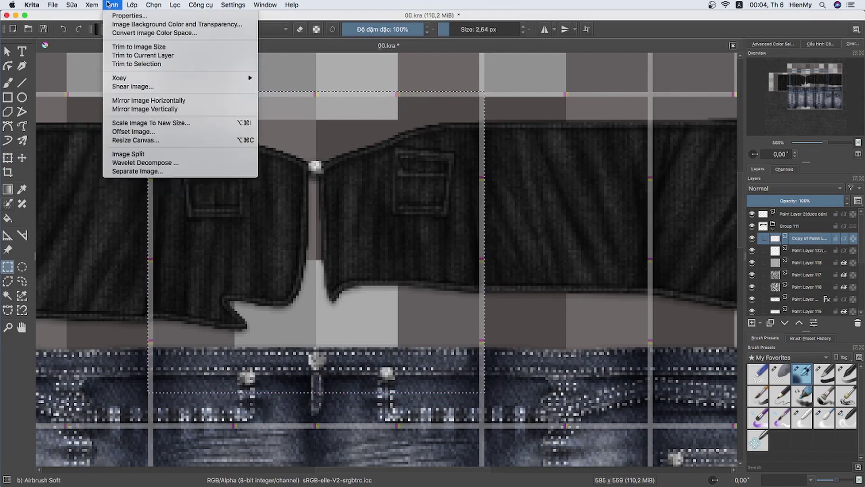
pyautogui.click(144, 100)
pyautogui.hotkey('ctrl', 'z')
pyautogui.hotkey('ctrl', 'j')
pyautogui.click(131, 4)
pyautogui.click(269, 95)
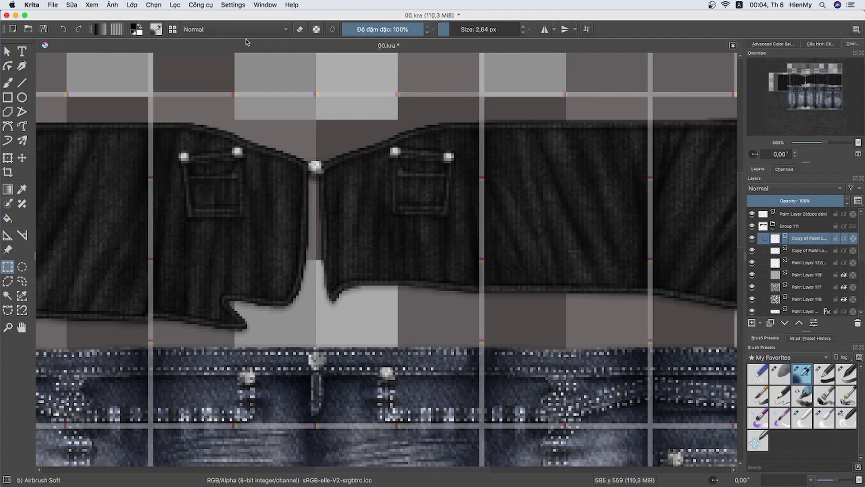
pyautogui.hotkey('ctrl', 'e')
# Darken the rivets with a Curves adjustment and set their layer opacity to 80%.
pyautogui.click(174, 5)
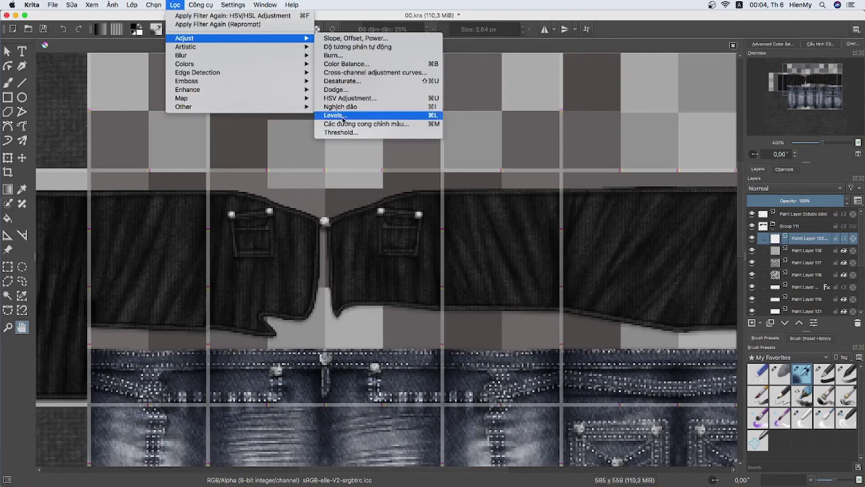
pyautogui.click(352, 114)
pyautogui.moveTo(639, 167); pyautogui.dragTo(645, 171)
pyautogui.click(686, 289)
pyautogui.moveTo(839, 199); pyautogui.dragTo(825, 201)
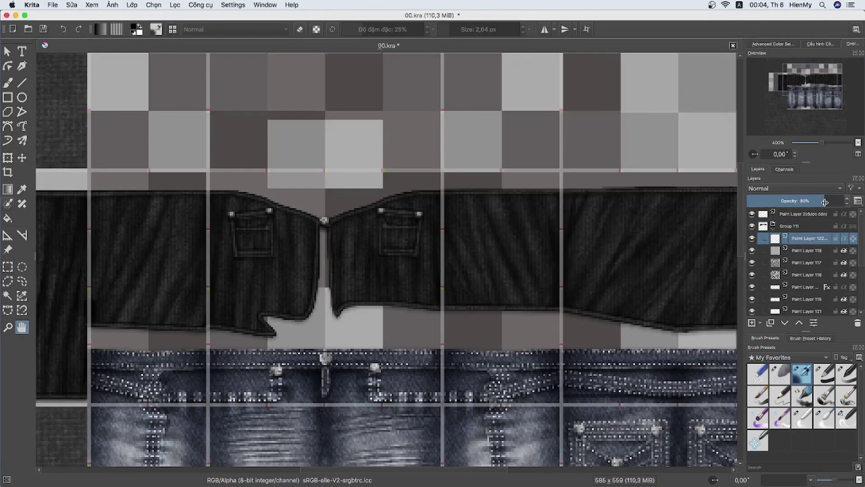
# Zoom out to the whole texture and select the lower-left rosary design.
pyautogui.scroll(-2, 385, 284)
pyautogui.moveTo(451, 197); pyautogui.dragTo(463, 198)
pyautogui.scroll(1, 463, 197)
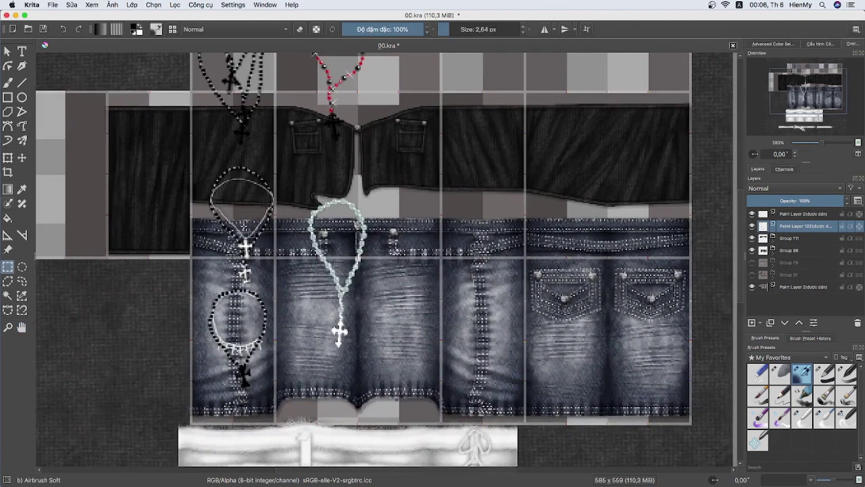
pyautogui.moveTo(194, 287); pyautogui.dragTo(293, 373)
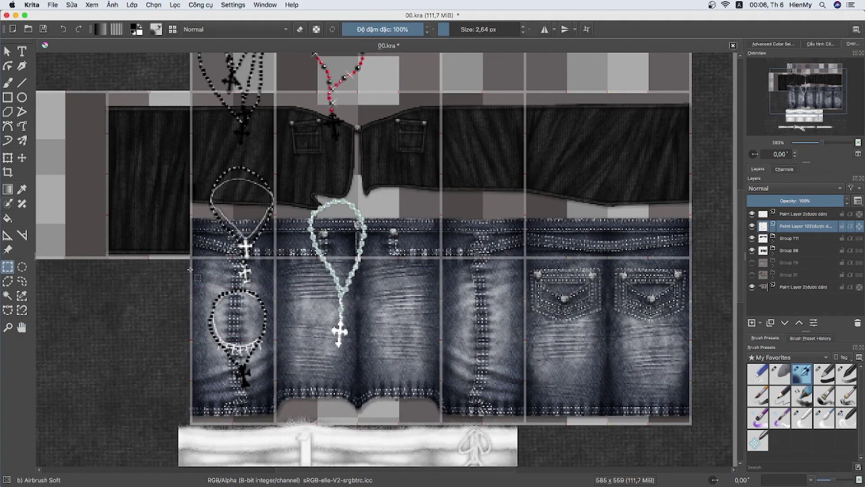
# Paste the rosary onto a new layer and move it to the belt centre.
pyautogui.hotkey('ctrl', 'v')
pyautogui.moveTo(822, 142); pyautogui.dragTo(829, 145)
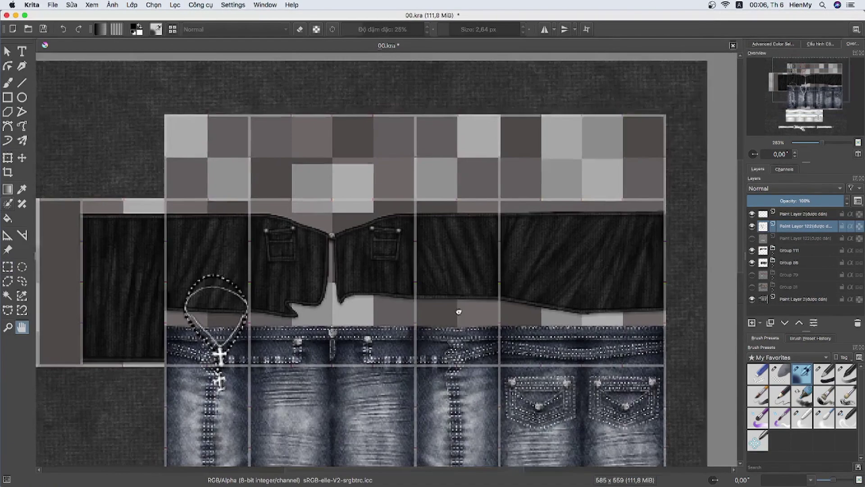
pyautogui.press('t')
pyautogui.moveTo(239, 352); pyautogui.dragTo(471, 167)
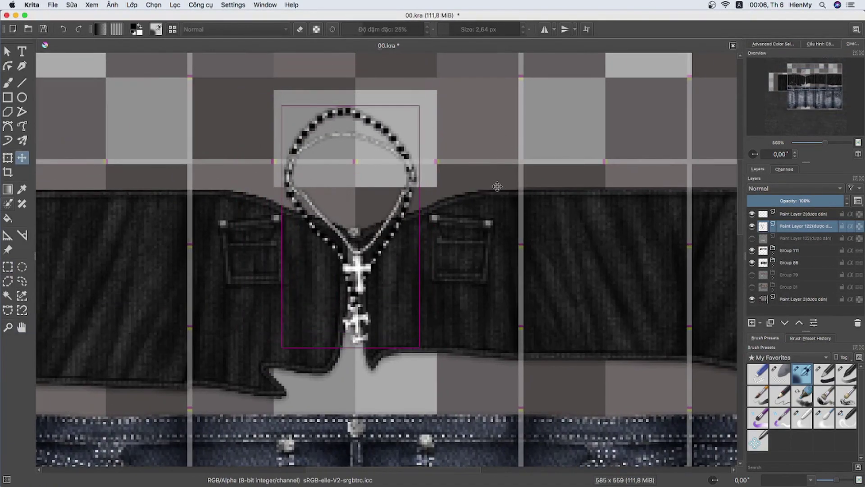
pyautogui.press('-')
# Shrink the rosary to fit the belt and lower it slightly.
pyautogui.hotkey('ctrl', 't')
pyautogui.moveTo(396, 152); pyautogui.dragTo(378, 185)
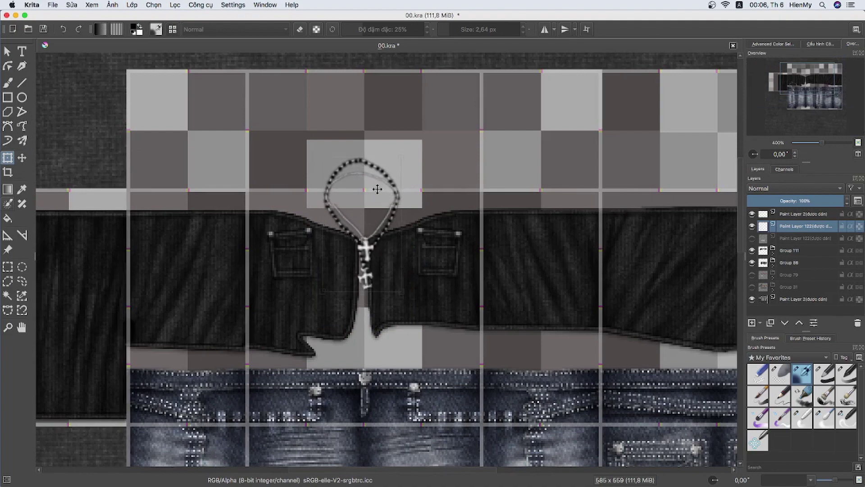
pyautogui.press('Return')
pyautogui.press('t')
pyautogui.press('-')
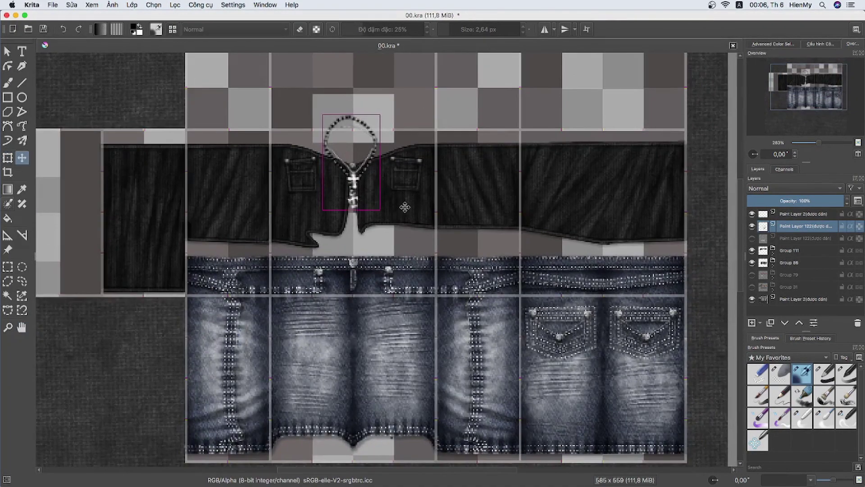
pyautogui.hotkey('ctrl', 't')
pyautogui.moveTo(404, 205)
pyautogui.mouseDown()
pyautogui.moveTo(382, 182)
pyautogui.moveTo(395, 149)
pyautogui.mouseUp()
pyautogui.scroll(2, 382, 182)
pyautogui.hotkey('ctrl', 't')
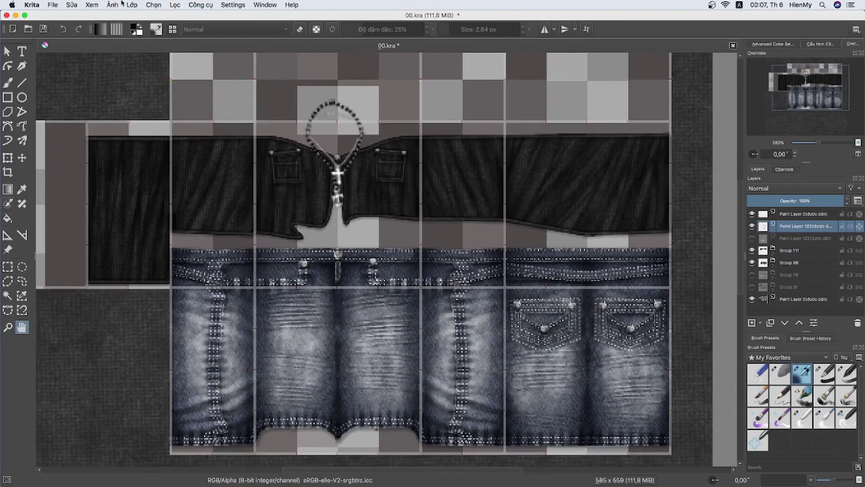
# Give the rosary a drop shadow with tuned opacity, distance, spread and size, then group it.
pyautogui.click(132, 5)
pyautogui.click(148, 149)
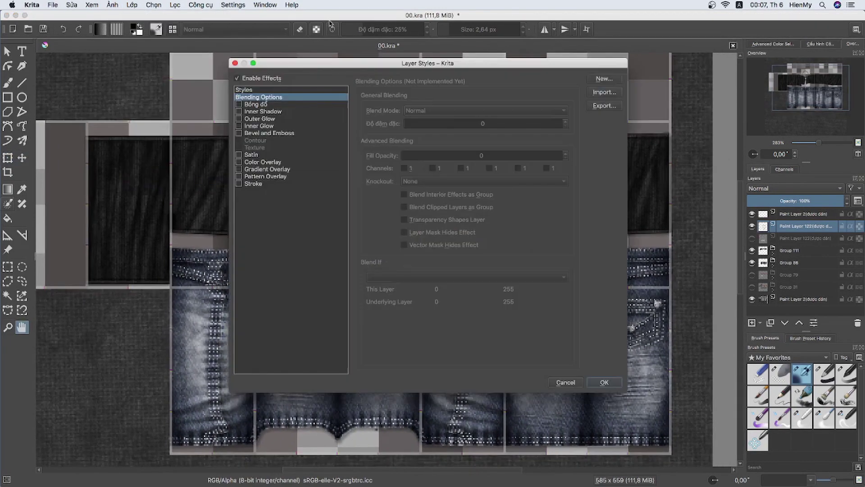
pyautogui.click(396, 87)
pyautogui.click(581, 133)
pyautogui.click(594, 146)
pyautogui.click(576, 159)
pyautogui.click(629, 106)
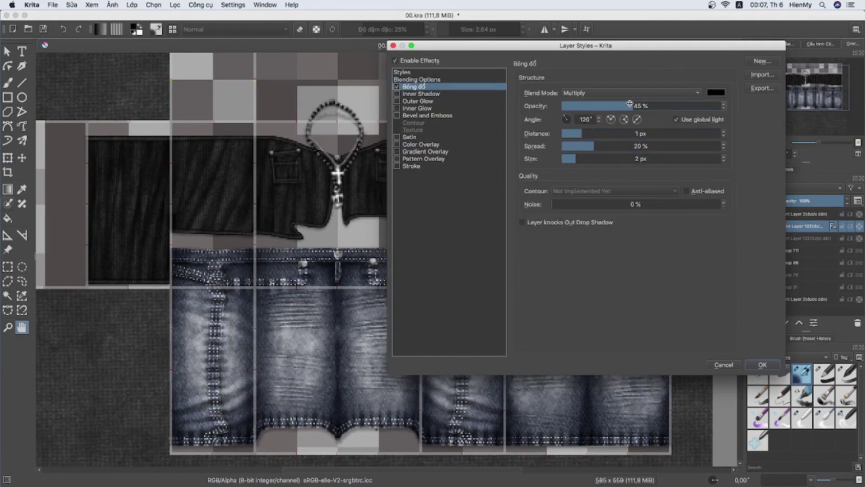
pyautogui.click(762, 365)
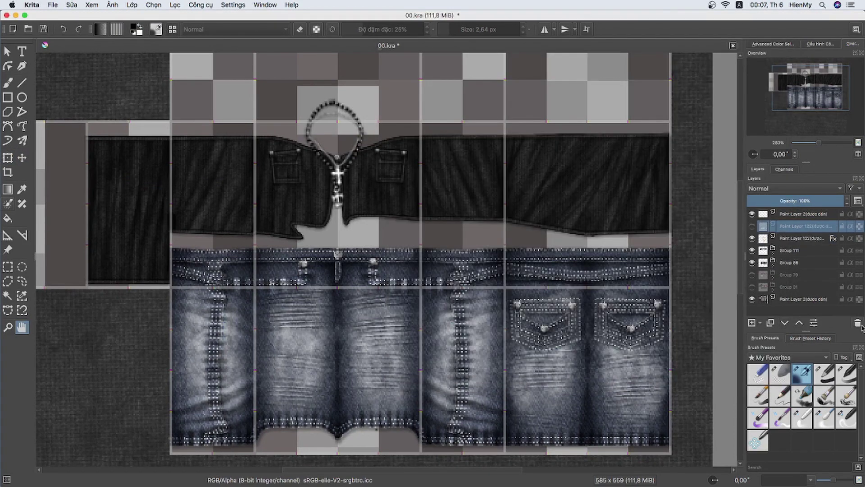
pyautogui.hotkey('ctrl', 'g')
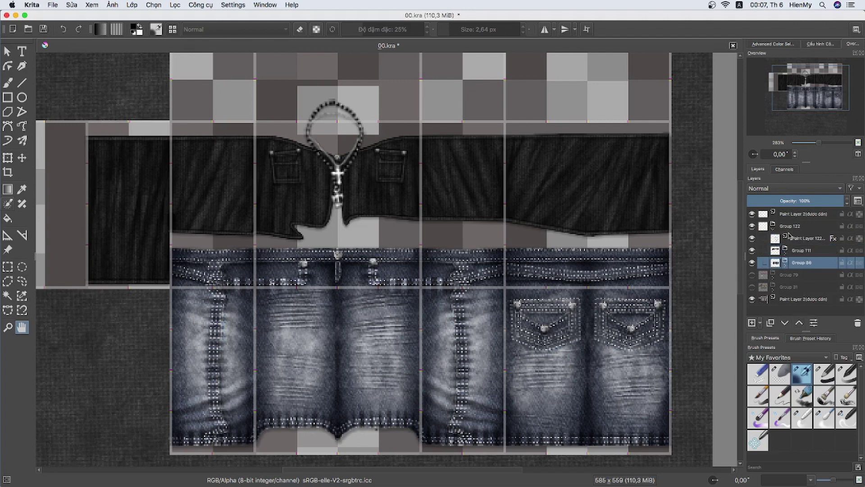
# Copy the small bow charm from Group 74 onto the jeans and begin a Curves adjustment.
pyautogui.click(751, 250)
pyautogui.click(752, 275)
pyautogui.scroll(-3, 858, 289)
pyautogui.scroll(1, 858, 289)
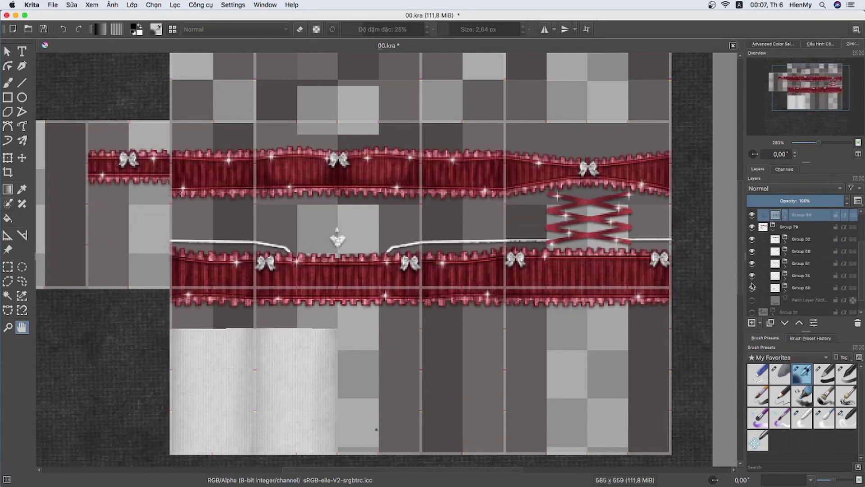
pyautogui.click(785, 275)
pyautogui.hotkey('ctrl', 'r')
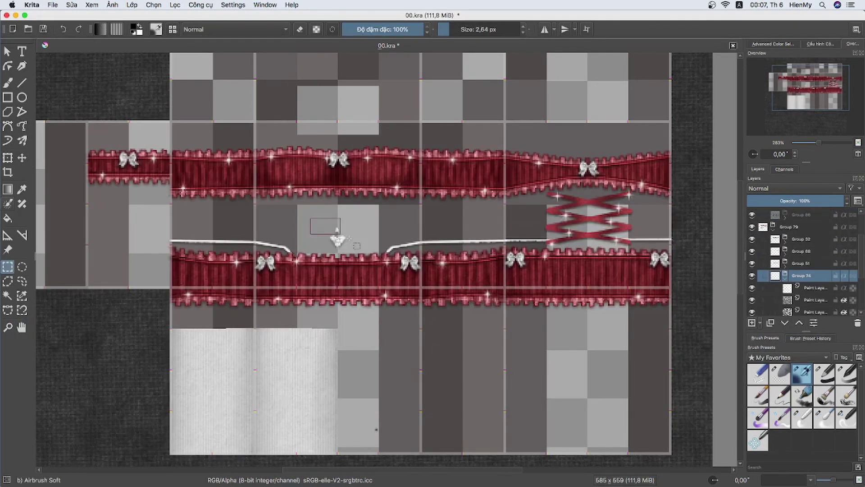
pyautogui.hotkey('ctrl', 'z')
pyautogui.hotkey('ctrl', 'z')
pyautogui.hotkey('ctrl', 'z')
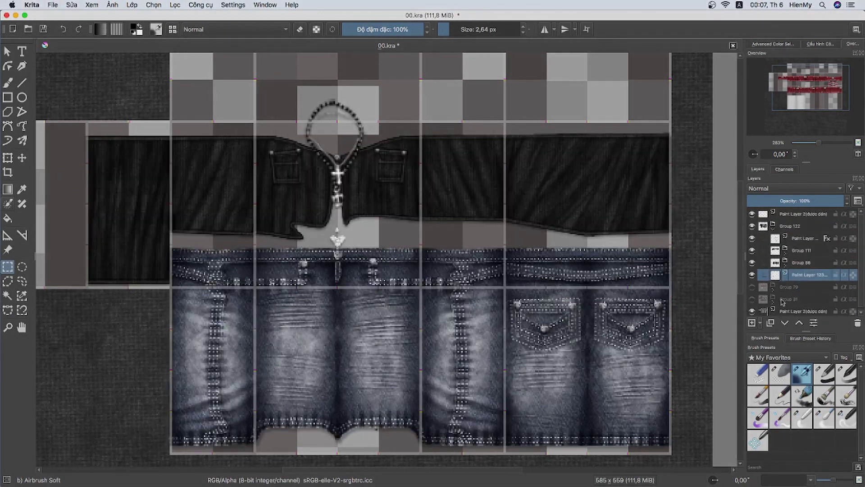
pyautogui.click(175, 5)
pyautogui.click(347, 116)
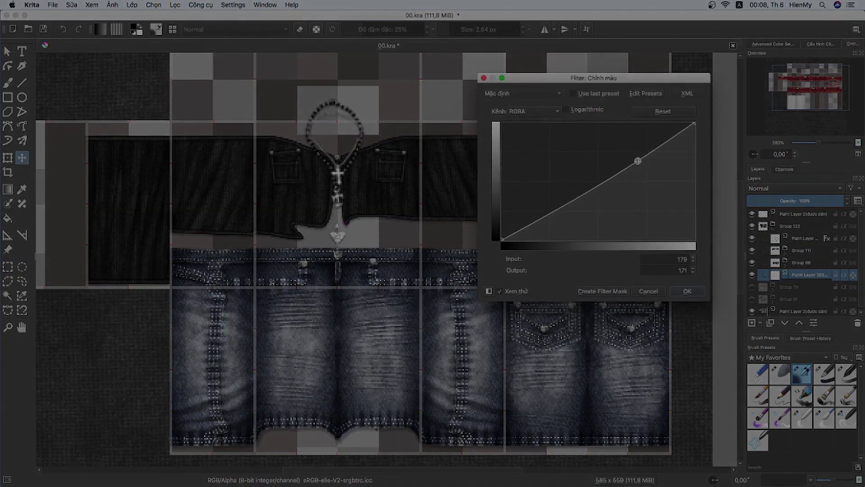